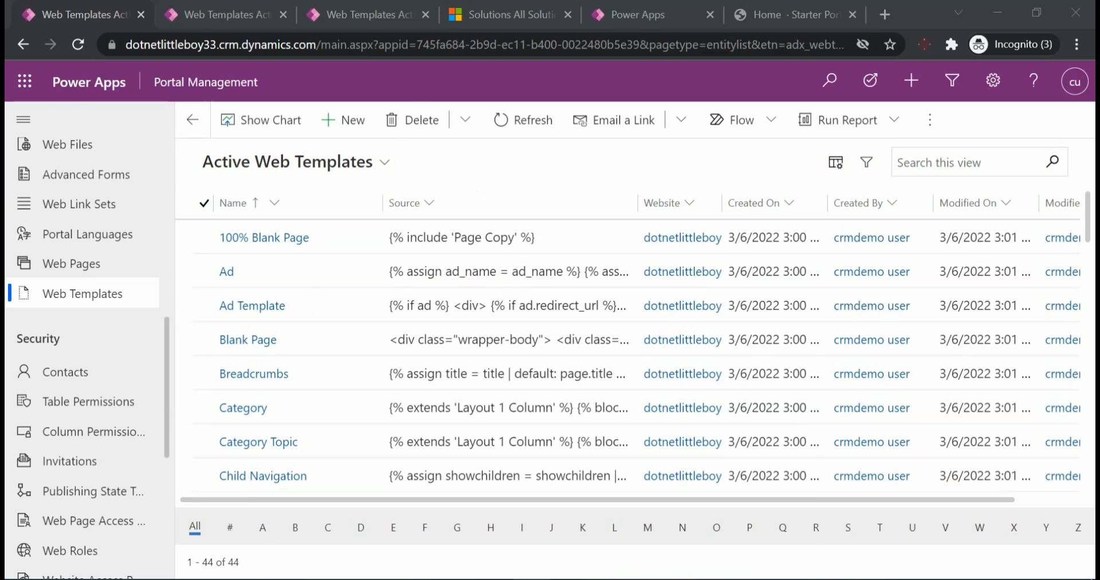
# - Switch to the Student form editor window and review the General, Class Details and Payment Details sections of the DNLB Portal Student Form
pyautogui.click(528, 504)
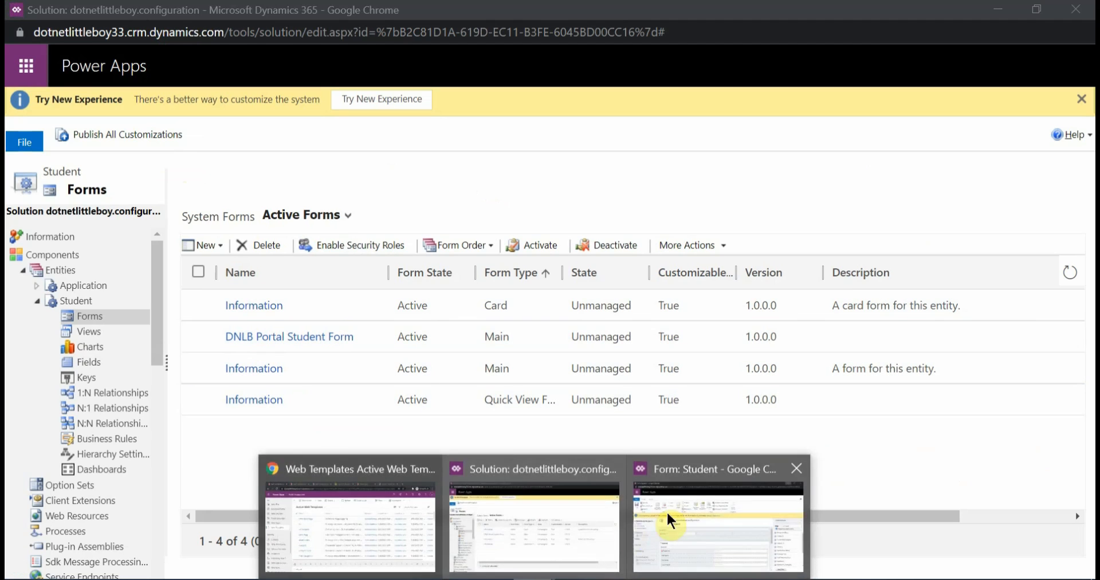
pyautogui.click(707, 500)
pyautogui.scroll(-2, 299, 424)
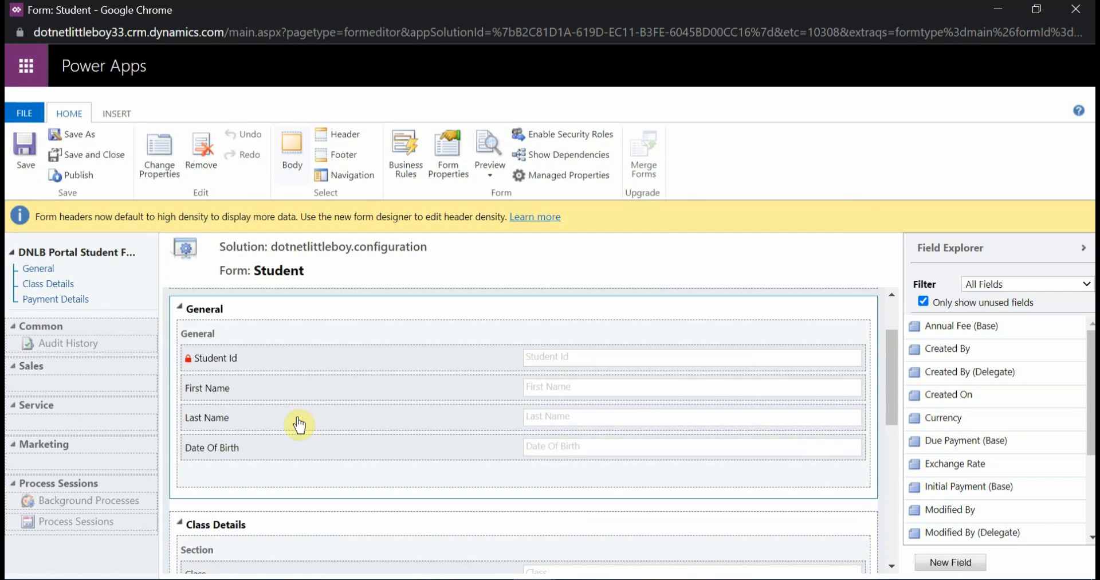
pyautogui.scroll(-4, 295, 347)
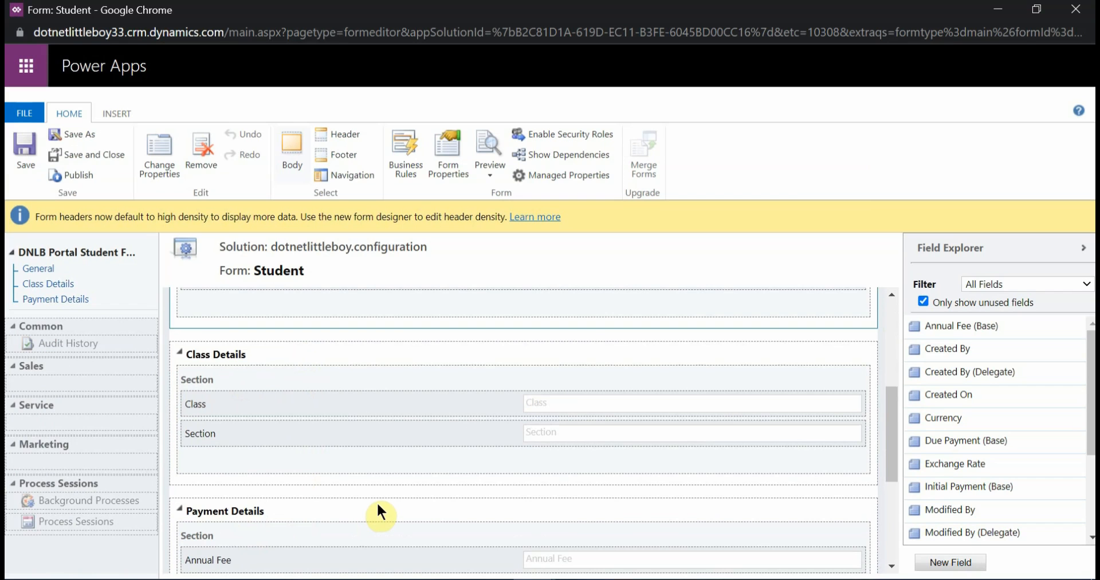
pyautogui.scroll(6, 378, 505)
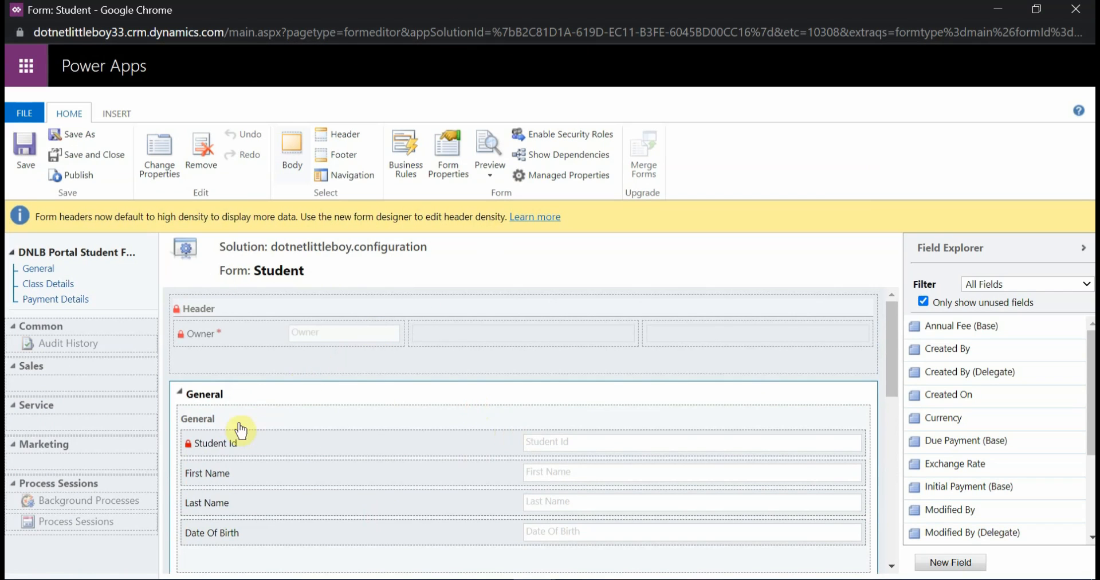
pyautogui.scroll(-2, 429, 392)
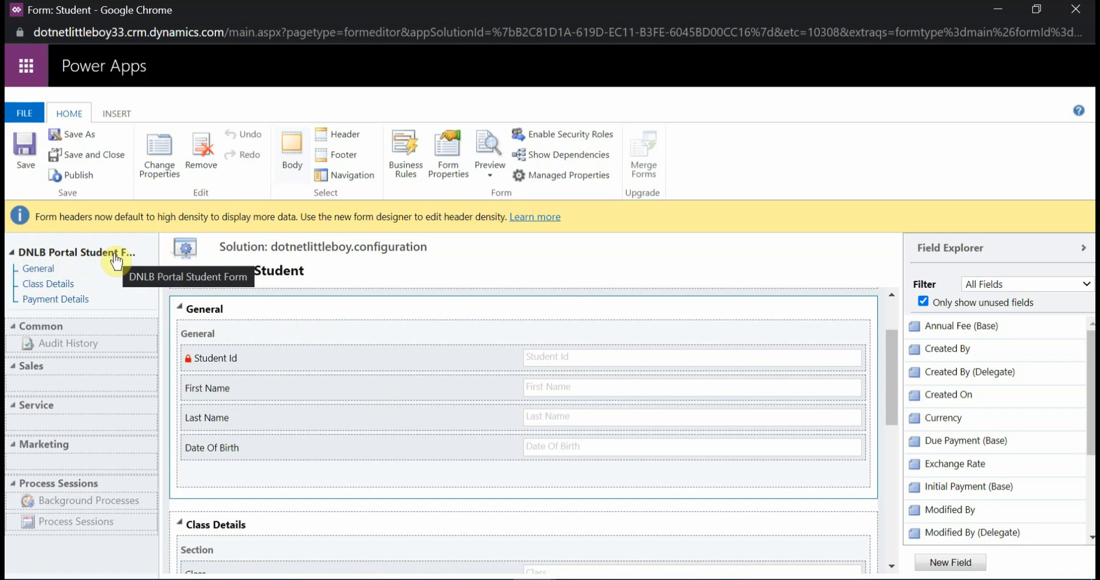
# - Switch to the dotnetlittleboy.configuration solution window and show the Student entity's views
pyautogui.moveTo(527, 573)
pyautogui.click(500, 514)
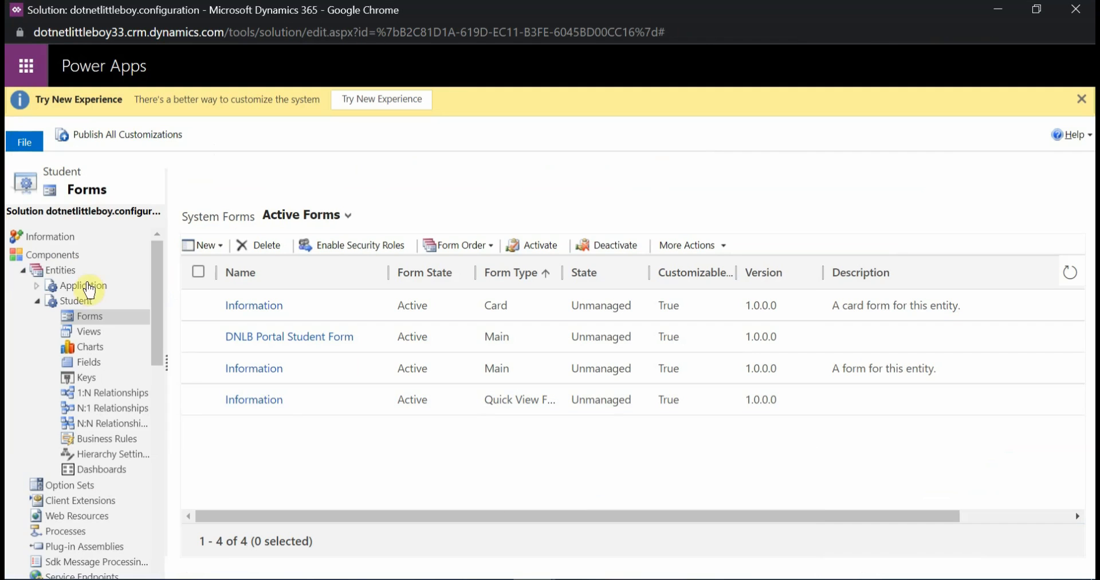
pyautogui.click(93, 334)
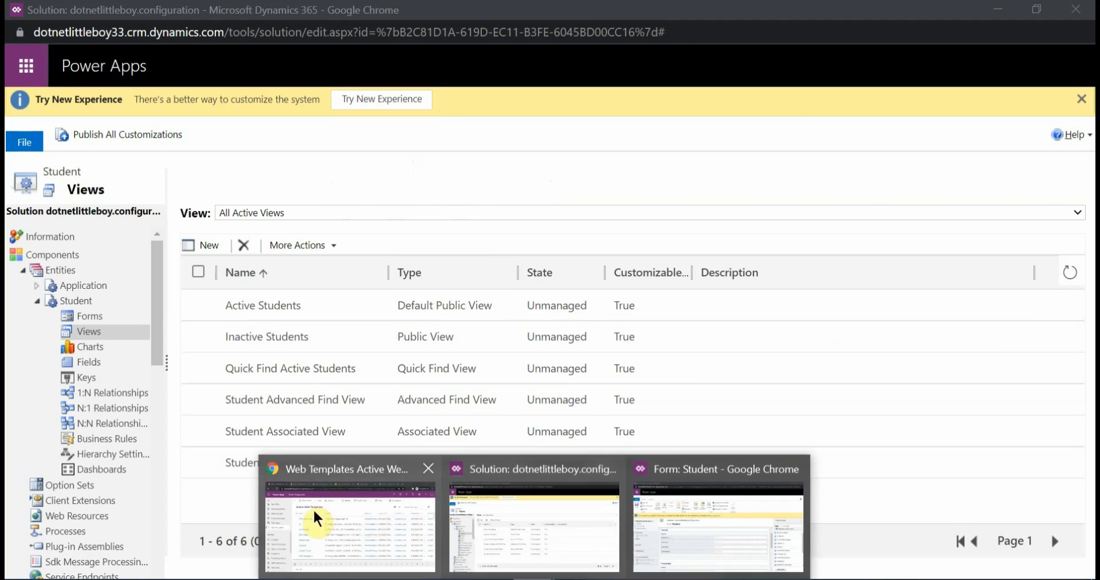
# - Return to Portal Management, show the active table permissions and widen the Name column to read the full names
pyautogui.click(315, 515)
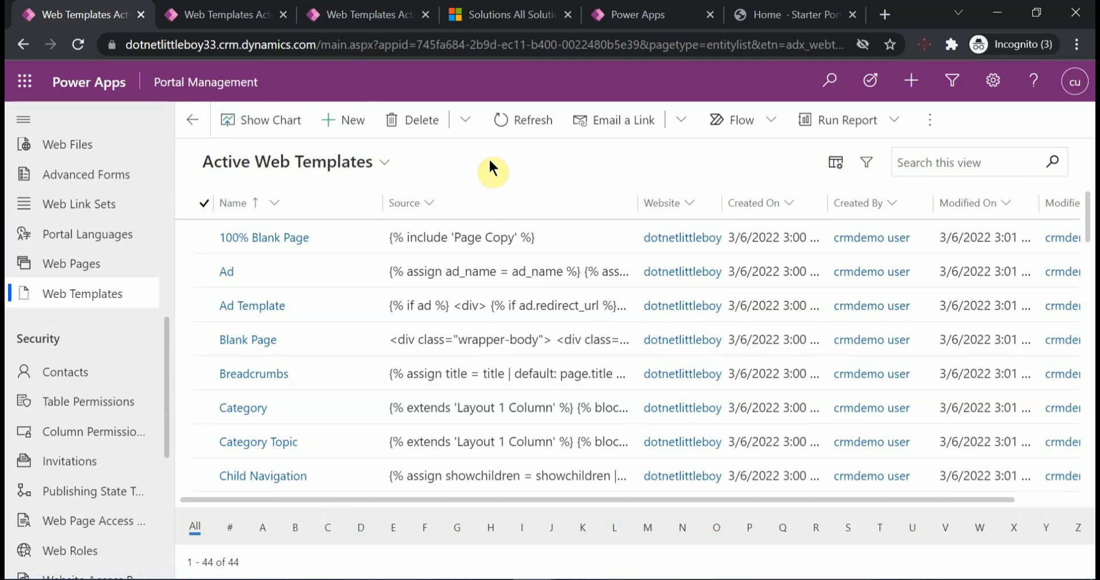
pyautogui.click(106, 404)
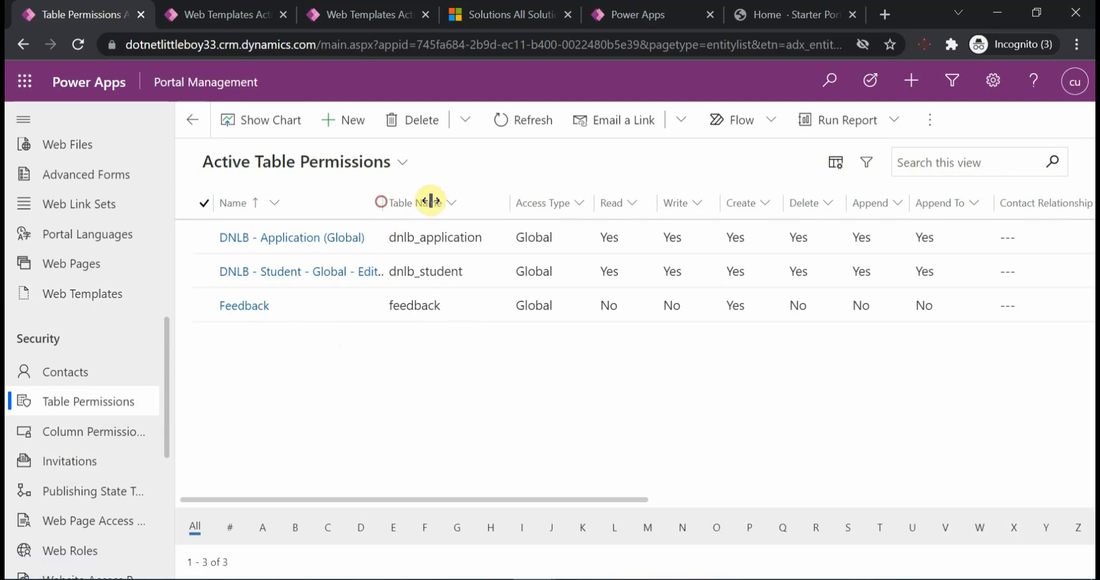
pyautogui.moveTo(383, 203); pyautogui.dragTo(430, 202)
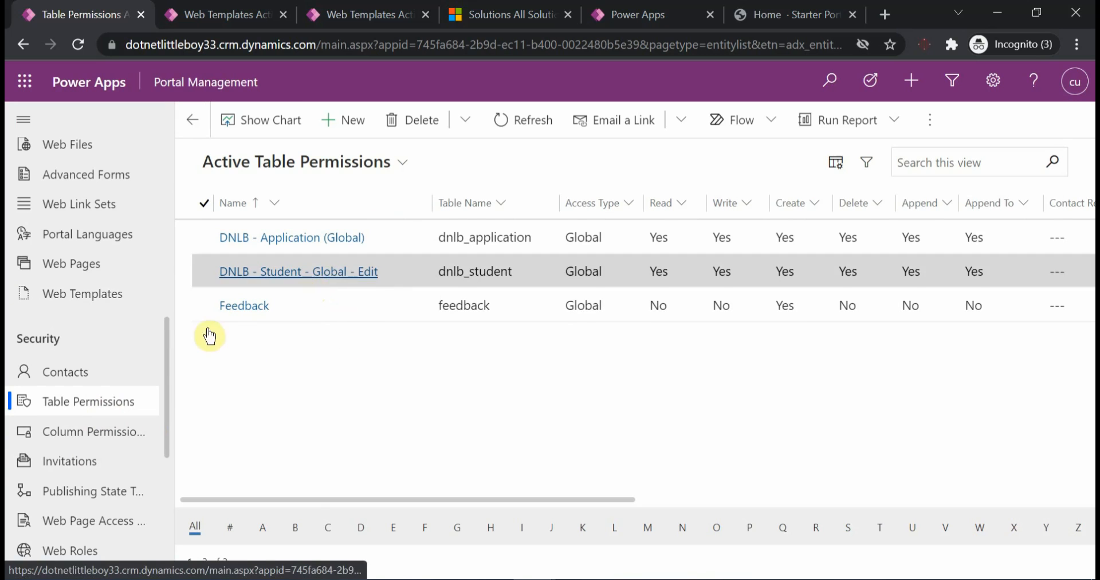
# - Open the DNLB - Super User web role and show its associated table permissions
pyautogui.scroll(-3, 17, 458)
pyautogui.click(80, 380)
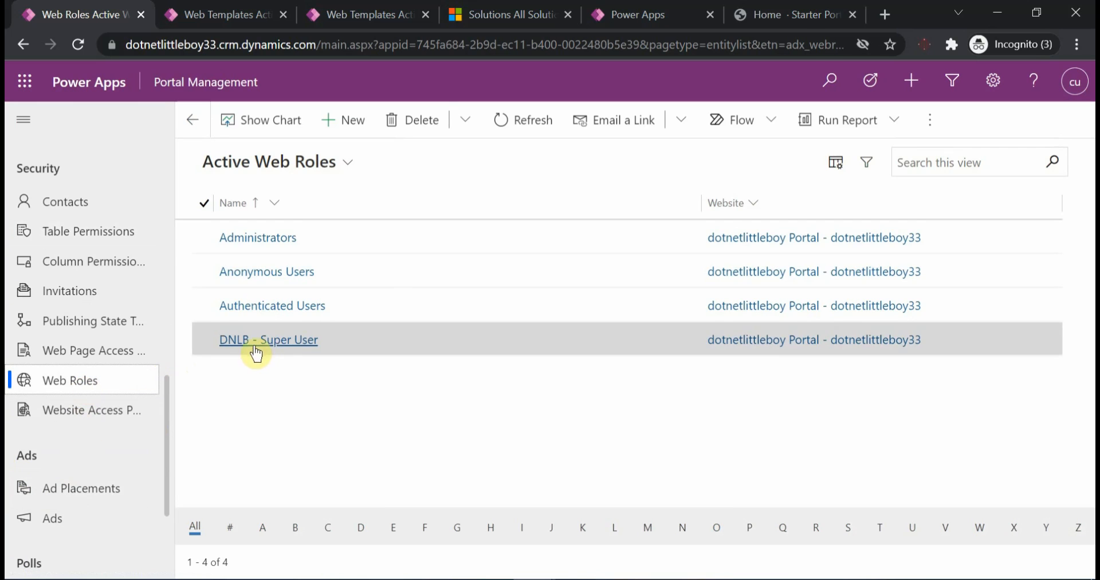
pyautogui.click(287, 342)
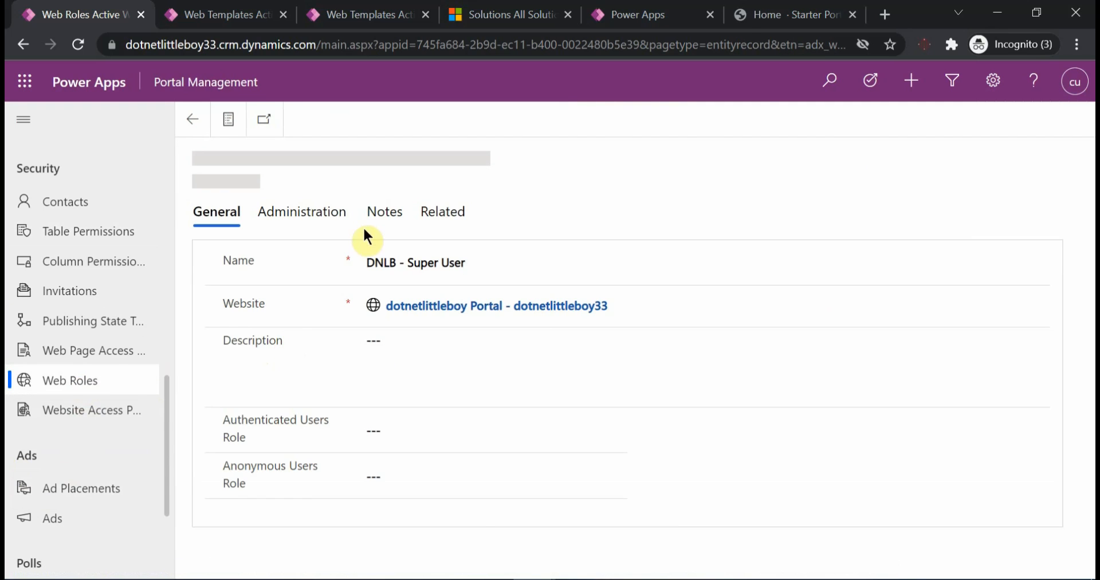
pyautogui.click(445, 213)
pyautogui.click(551, 318)
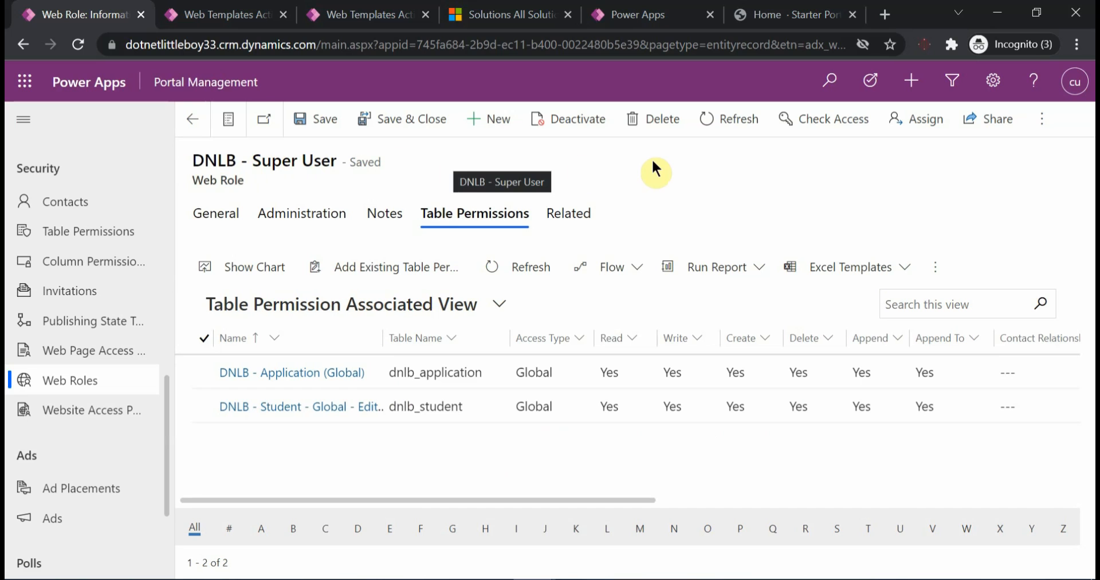
# - Look over the portal studio's sync configuration option and the portal site's home page, and return to the web role record
pyautogui.click(619, 16)
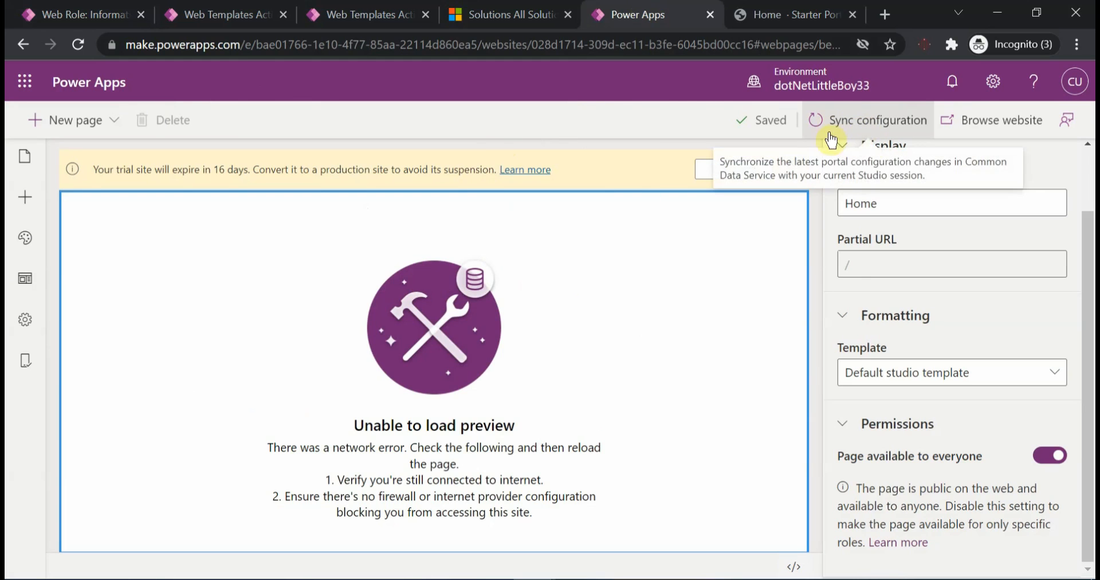
pyautogui.click(98, 16)
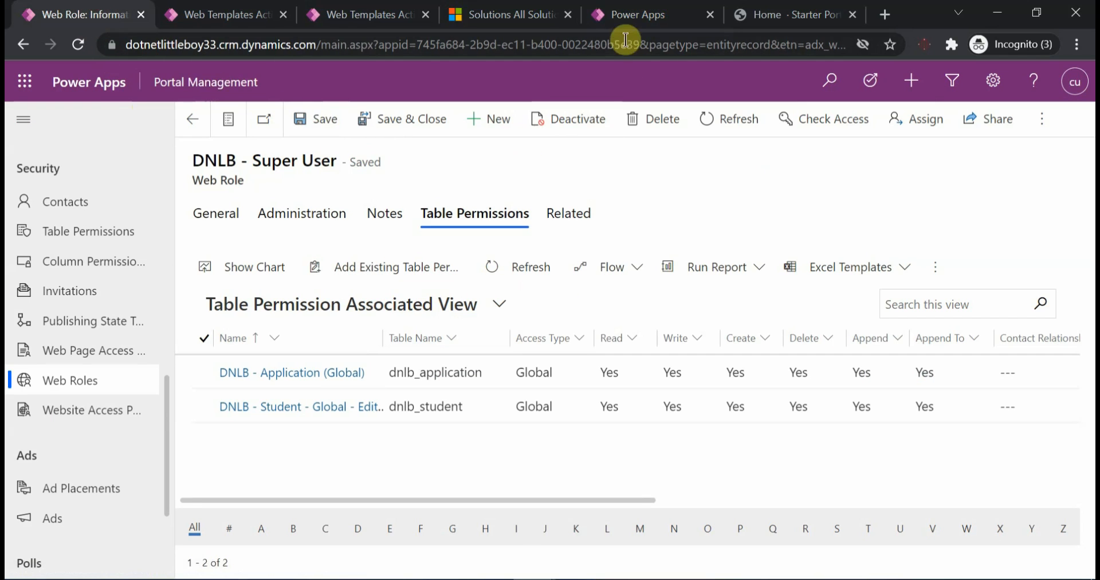
pyautogui.click(628, 22)
pyautogui.click(769, 17)
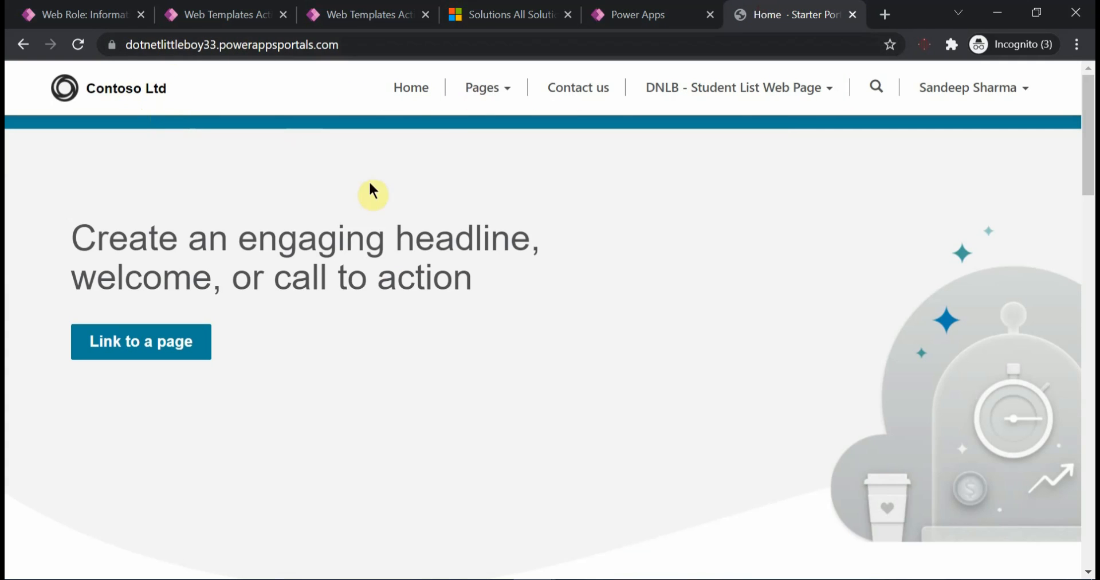
pyautogui.click(68, 15)
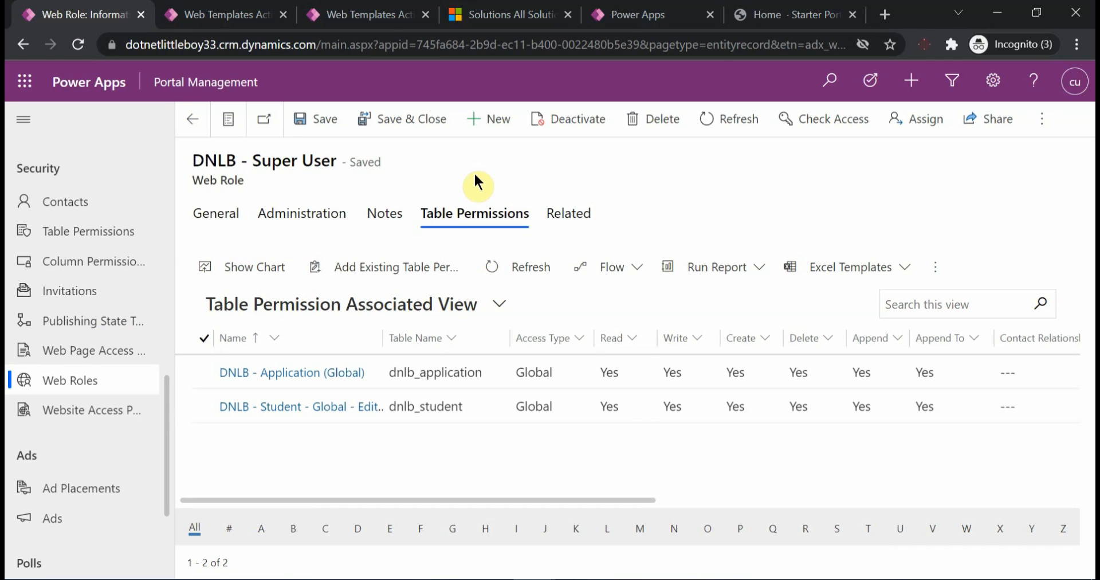
# - Create a new list record in Portal Management and name it DNLB - Student List
pyautogui.scroll(3, 101, 309)
pyautogui.scroll(5, 101, 309)
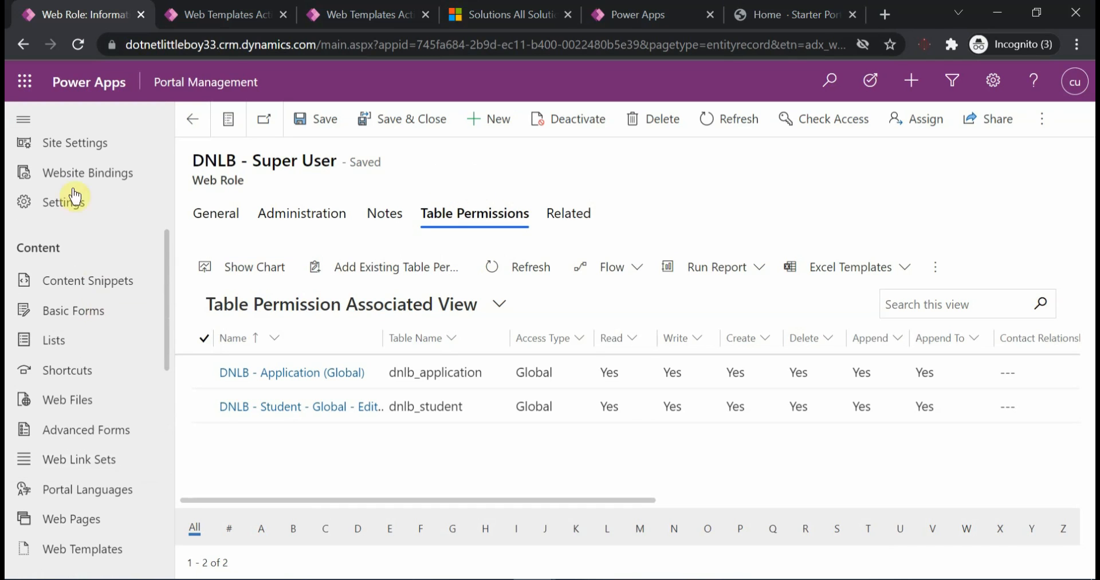
pyautogui.click(66, 350)
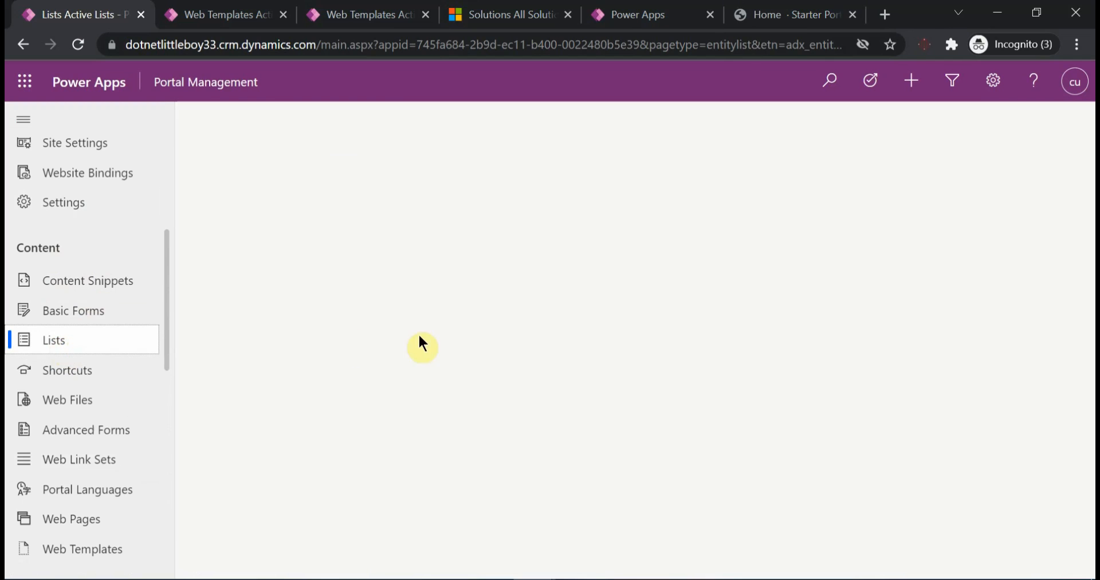
pyautogui.click(343, 122)
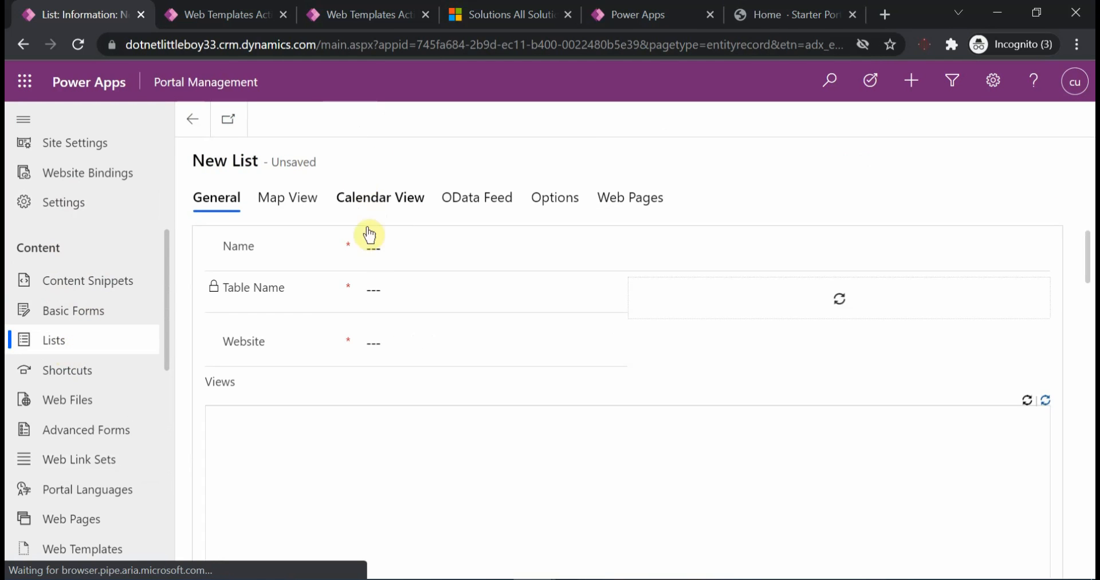
pyautogui.click(405, 240)
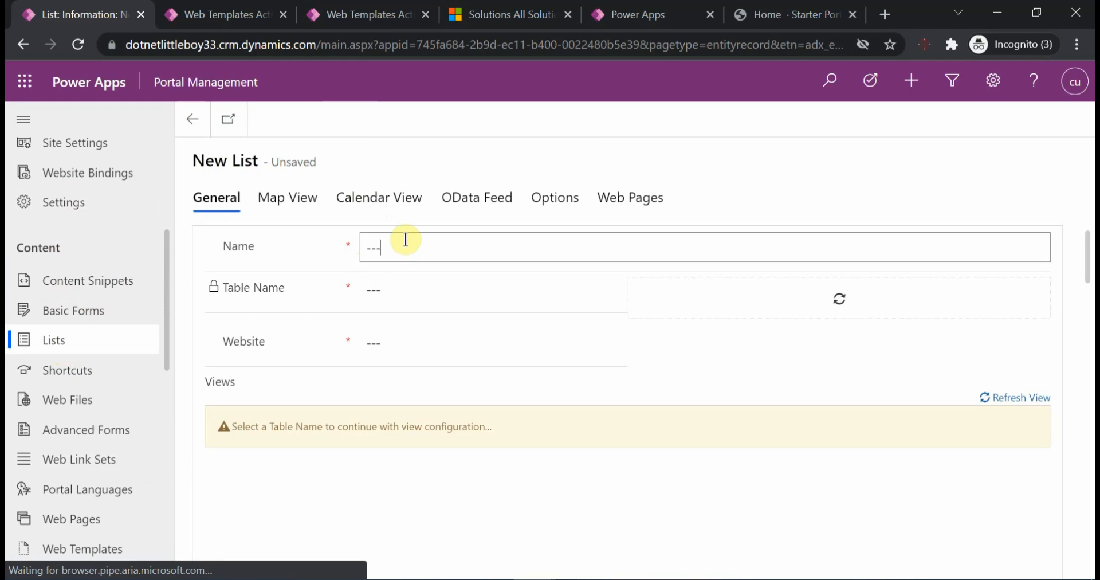
pyautogui.write('DNLN')
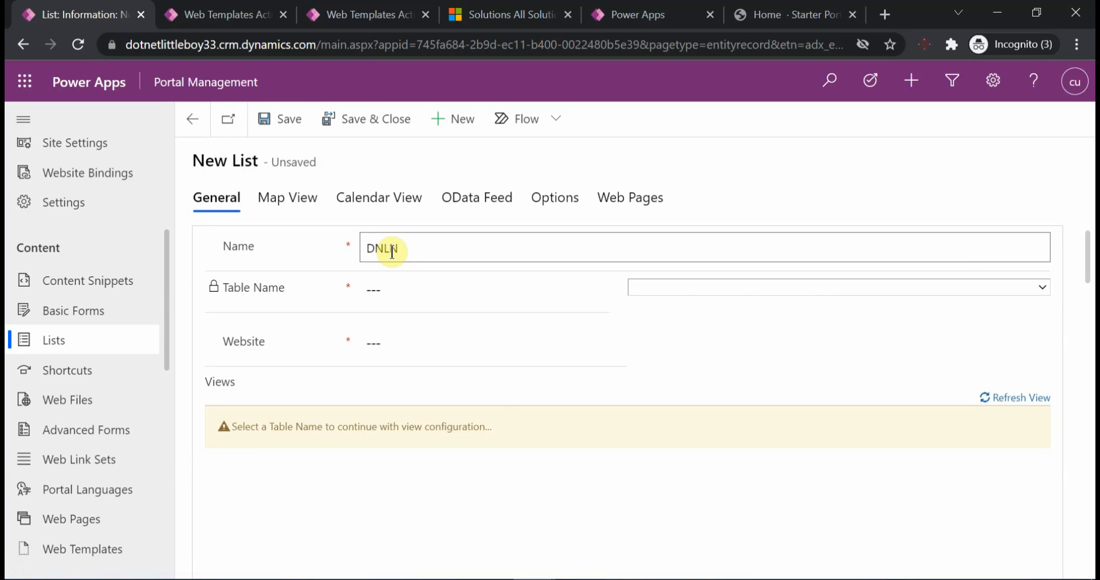
pyautogui.press('BackSpace')
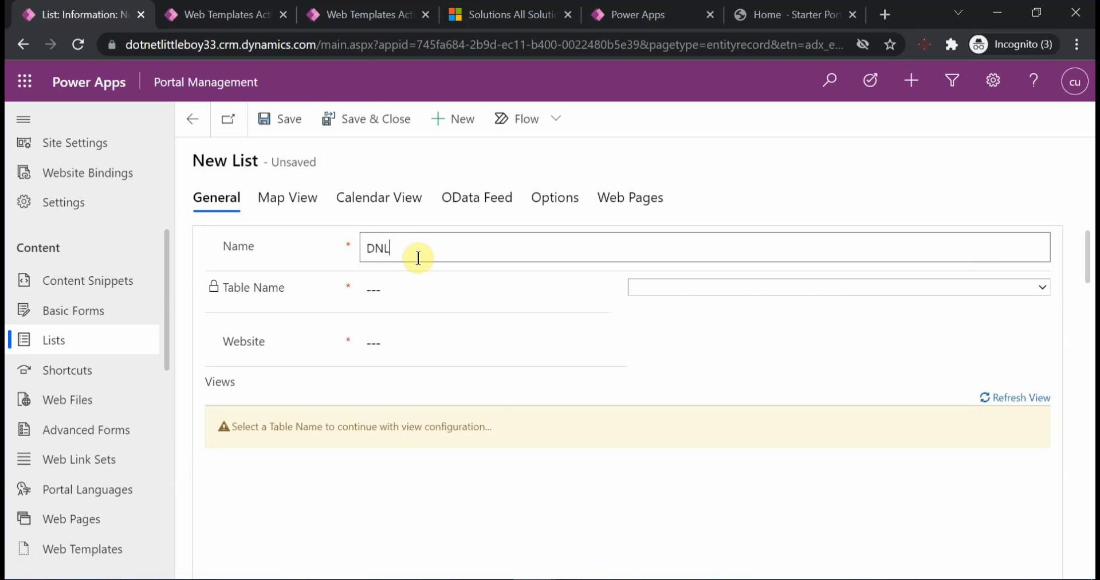
pyautogui.write('B - Student List')
# - Set the list's table to Student (dnlb_student) and its website to dotnetlittleboy Portal - dotnetlittleboy33, and save the record
pyautogui.click(680, 287)
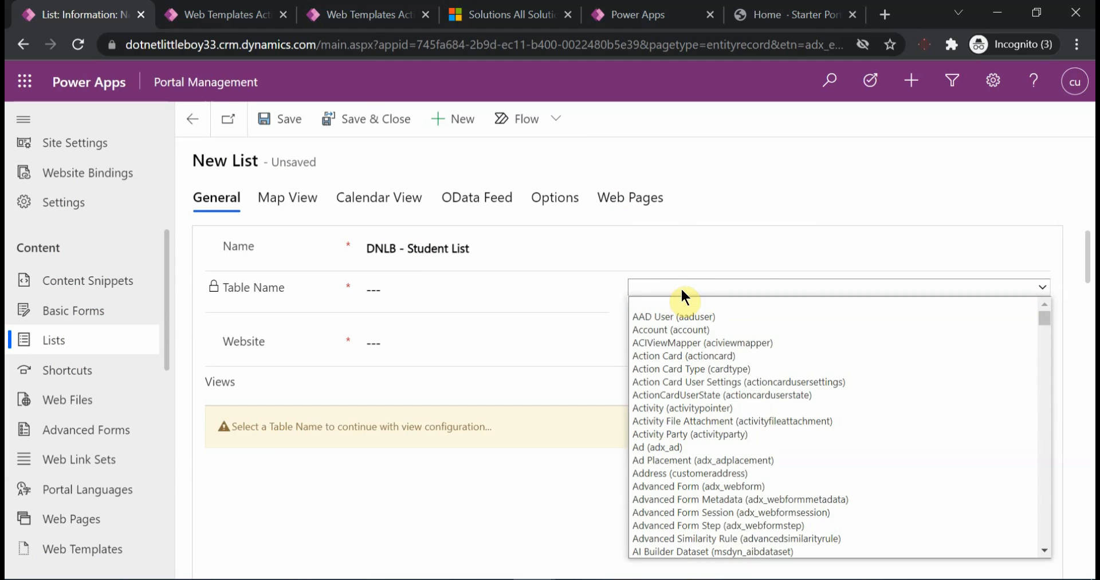
pyautogui.write('student')
pyautogui.press('Return')
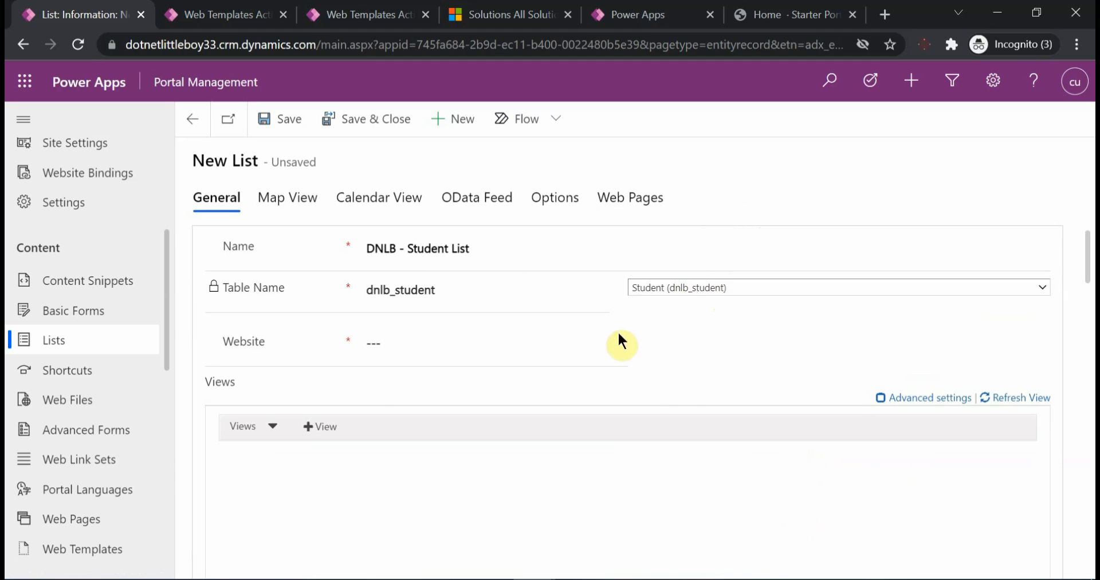
pyautogui.click(509, 330)
pyautogui.click(508, 396)
pyautogui.click(273, 130)
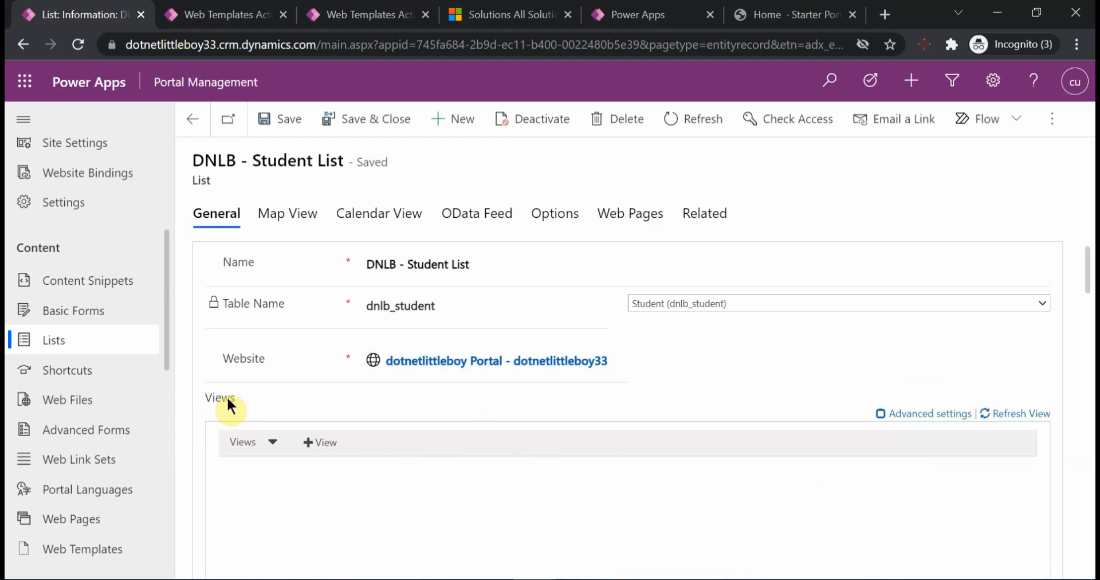
# - Check the Student entity's views in the solution window and add the Active Students view to the list
pyautogui.scroll(-2, 462, 400)
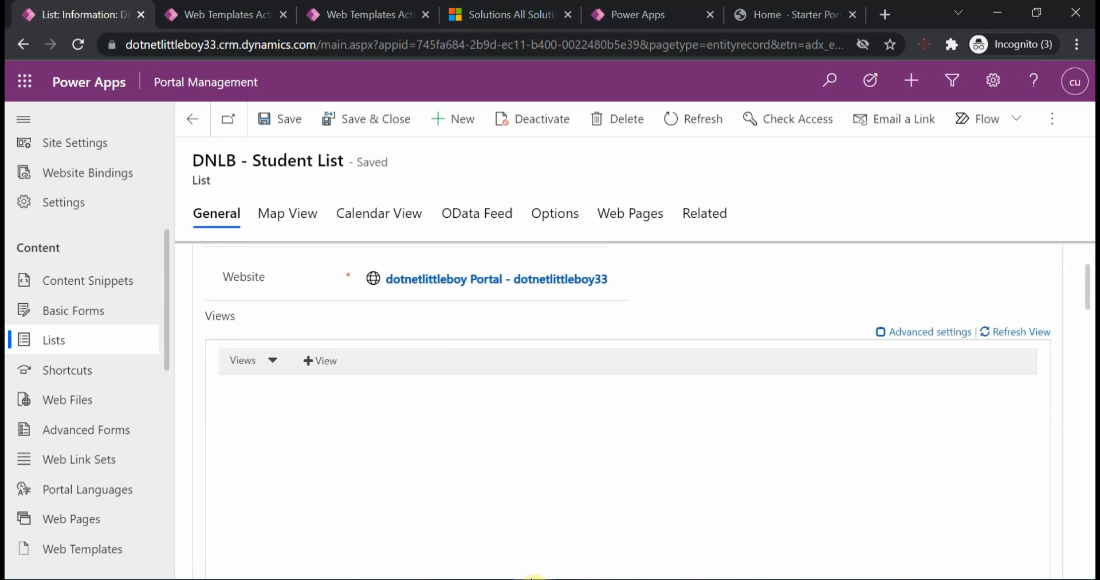
pyautogui.moveTo(530, 577)
pyautogui.click(516, 547)
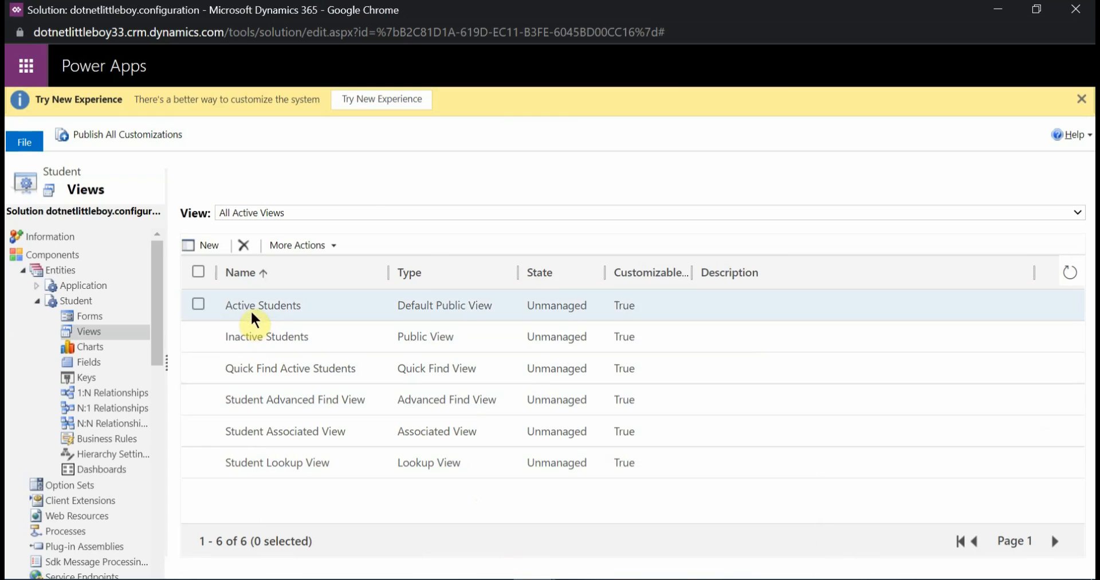
pyautogui.moveTo(336, 578)
pyautogui.click(336, 516)
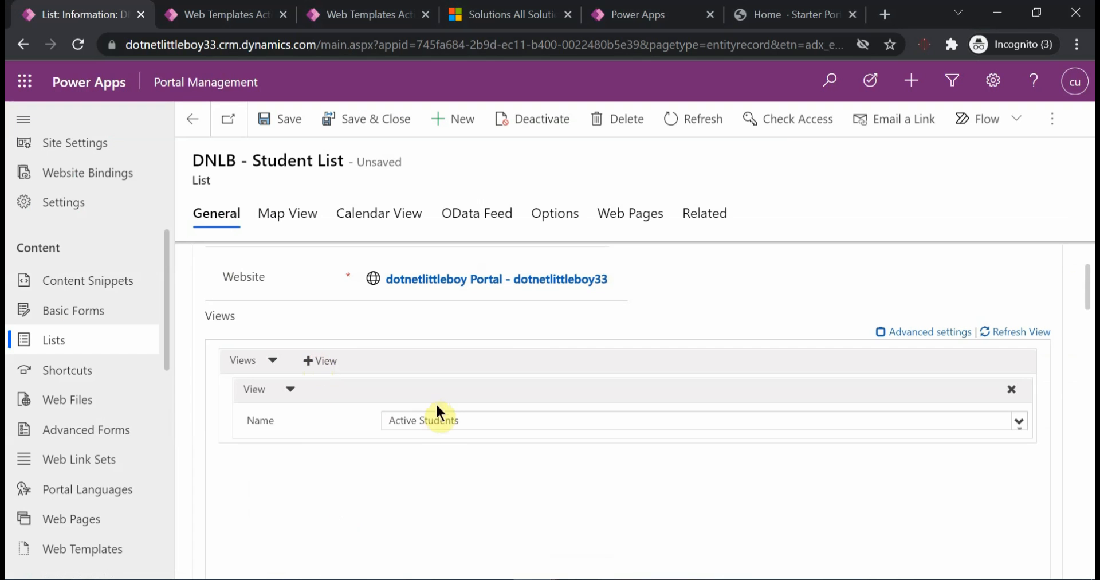
# - Add a second view to the list and set it to Inactive Students
pyautogui.scroll(-2, 394, 435)
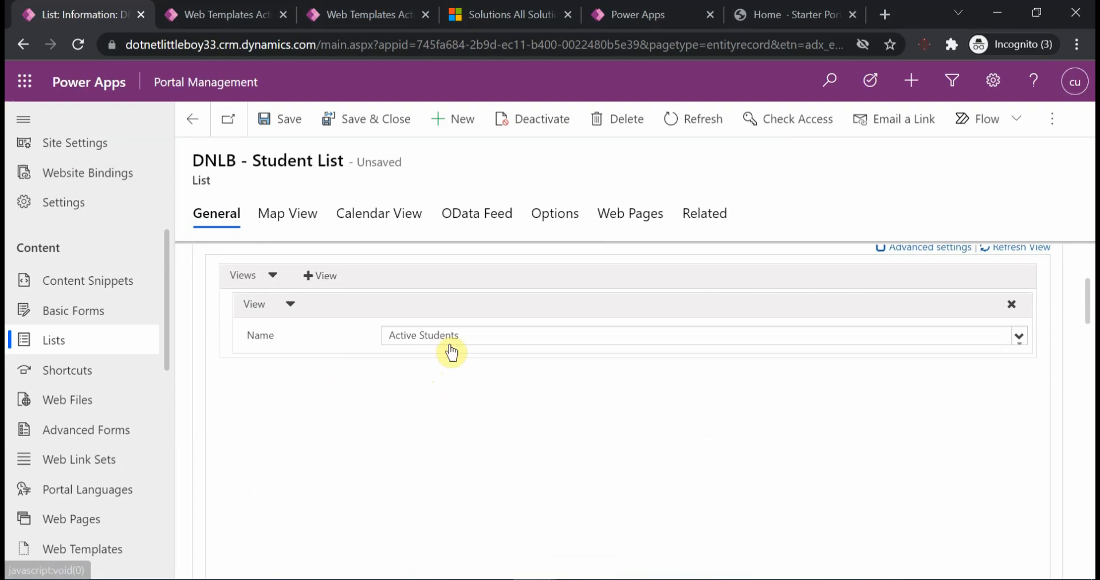
pyautogui.click(328, 278)
pyautogui.click(432, 400)
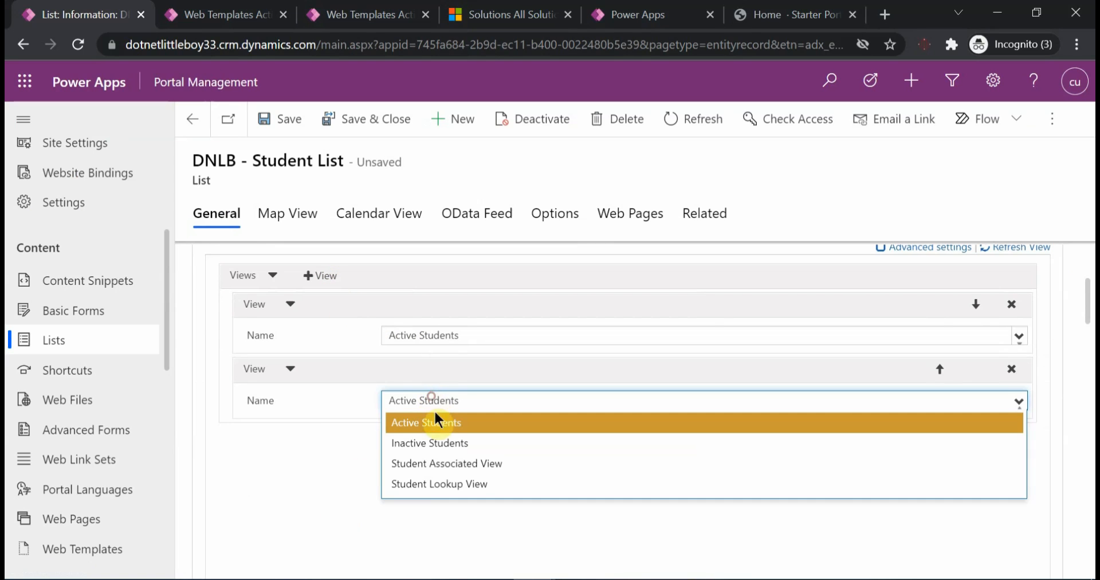
pyautogui.click(432, 447)
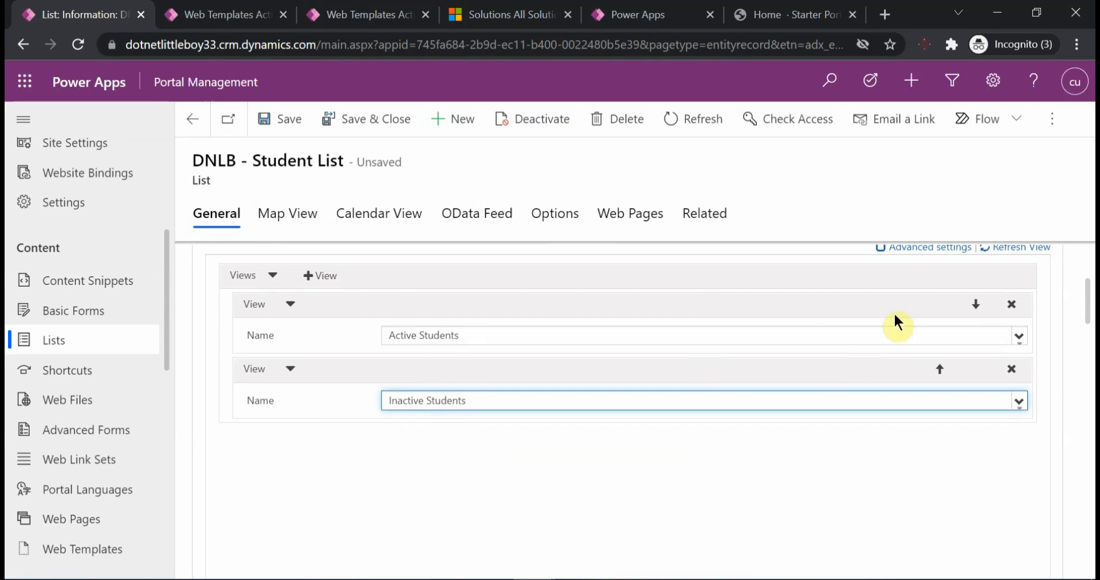
# - Enable the advanced view settings and set the display names to Active Student List and In Active Student List for the respective views
pyautogui.click(909, 250)
pyautogui.click(461, 396)
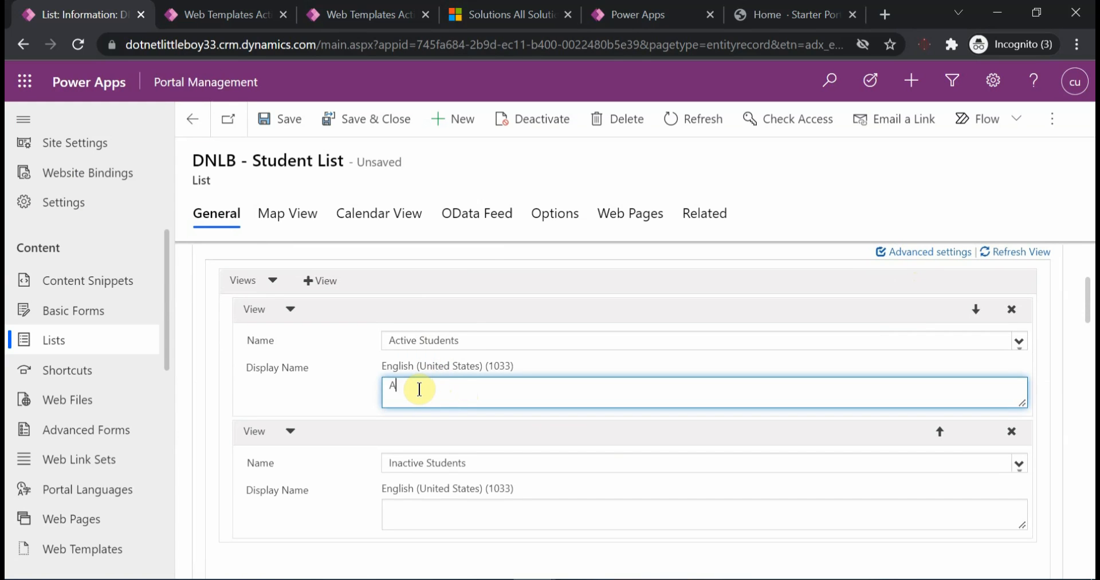
pyautogui.write('tudent List')
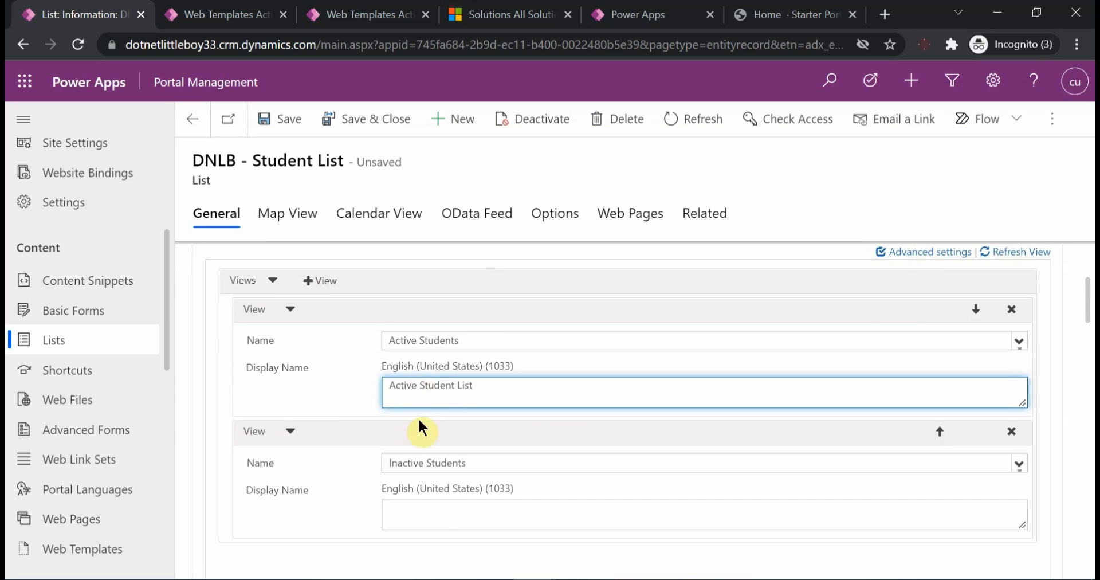
pyautogui.click(431, 512)
pyautogui.write('In Active Student List')
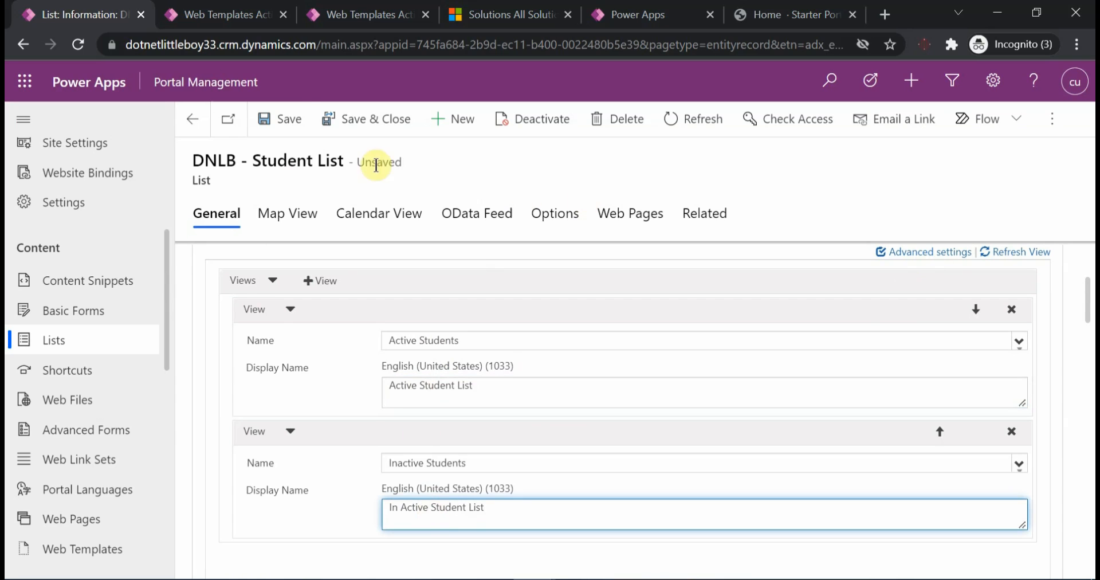
# - Save the DNLB - Student List record and review its view settings
pyautogui.click(265, 119)
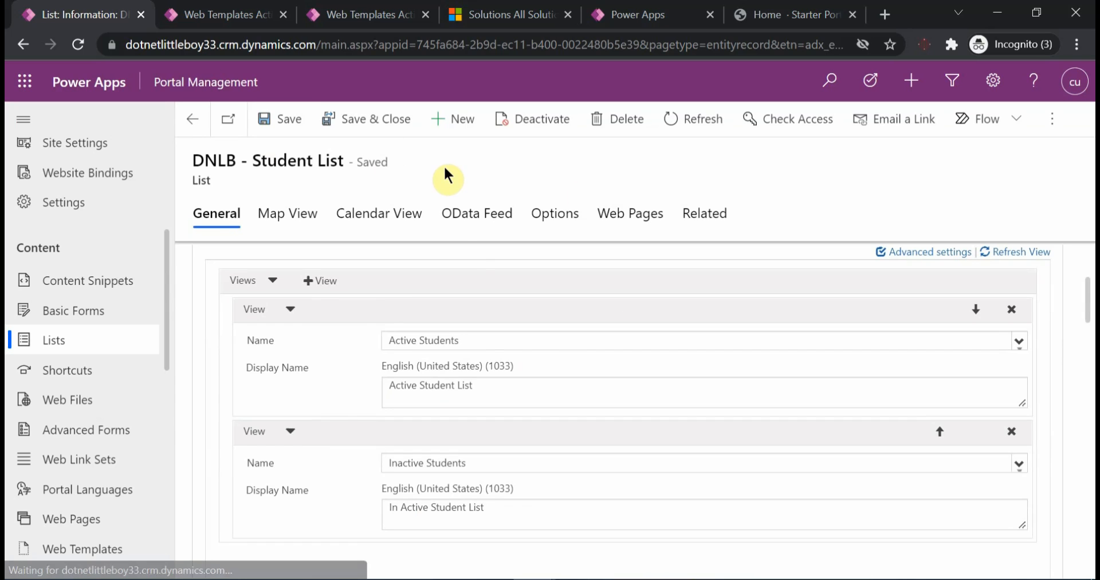
pyautogui.scroll(-5, 481, 351)
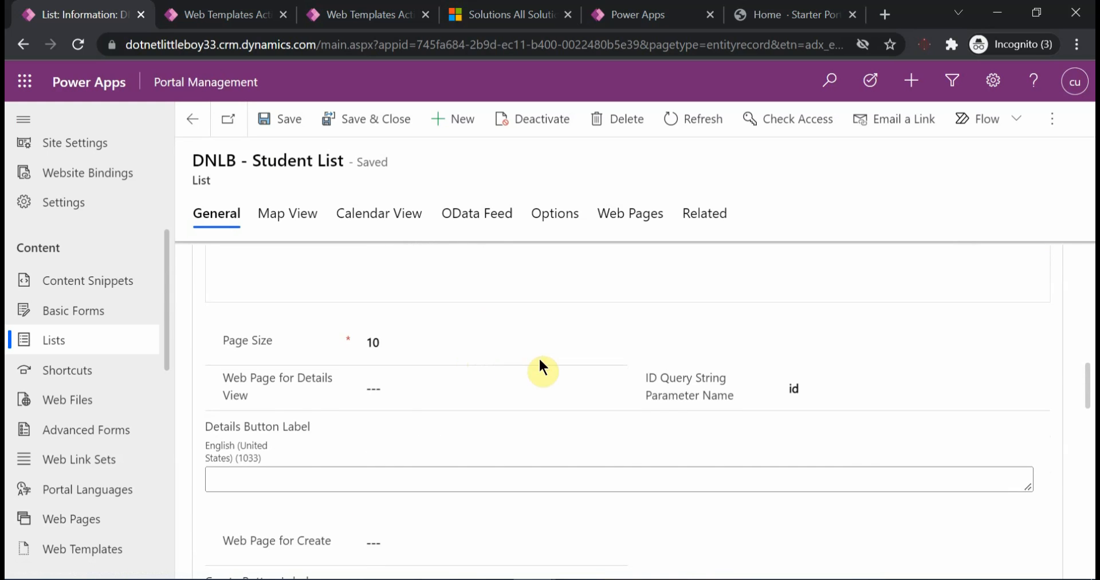
pyautogui.scroll(5, 540, 367)
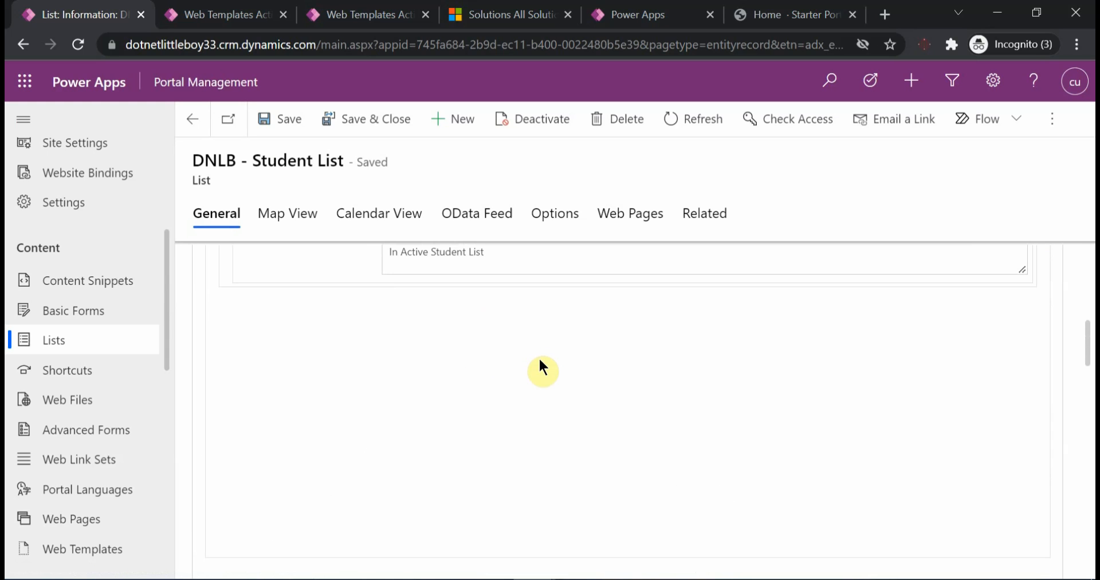
pyautogui.scroll(2, 540, 360)
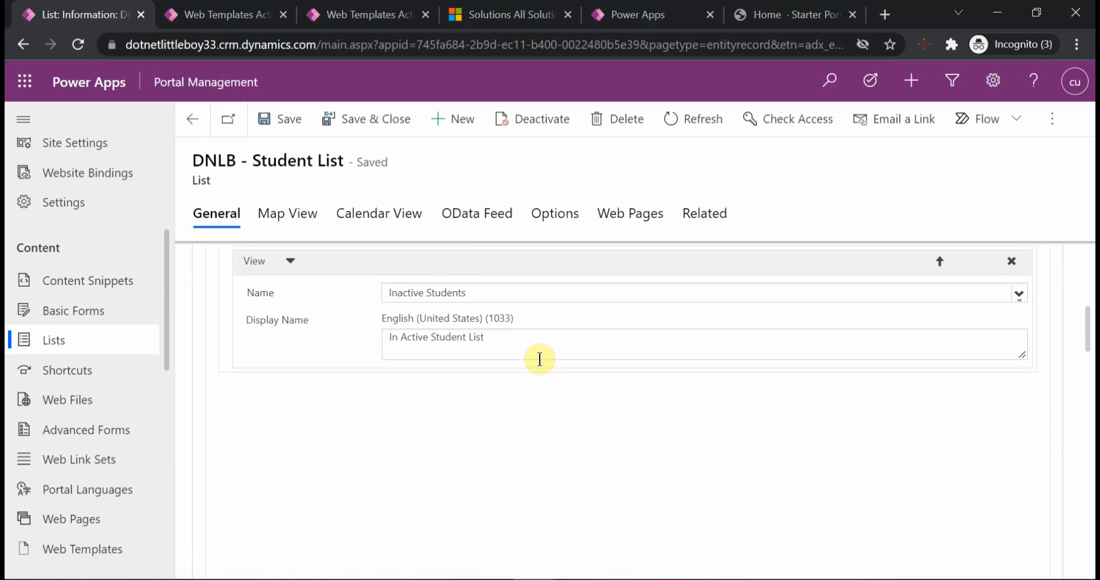
pyautogui.scroll(4, 539, 359)
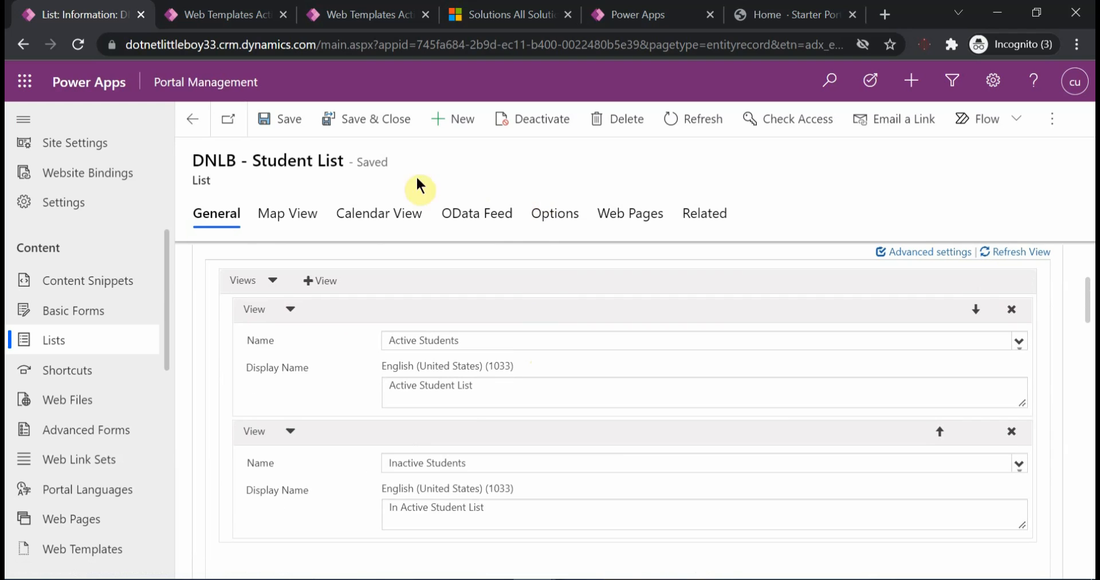
pyautogui.moveTo(194, 161); pyautogui.dragTo(339, 163)
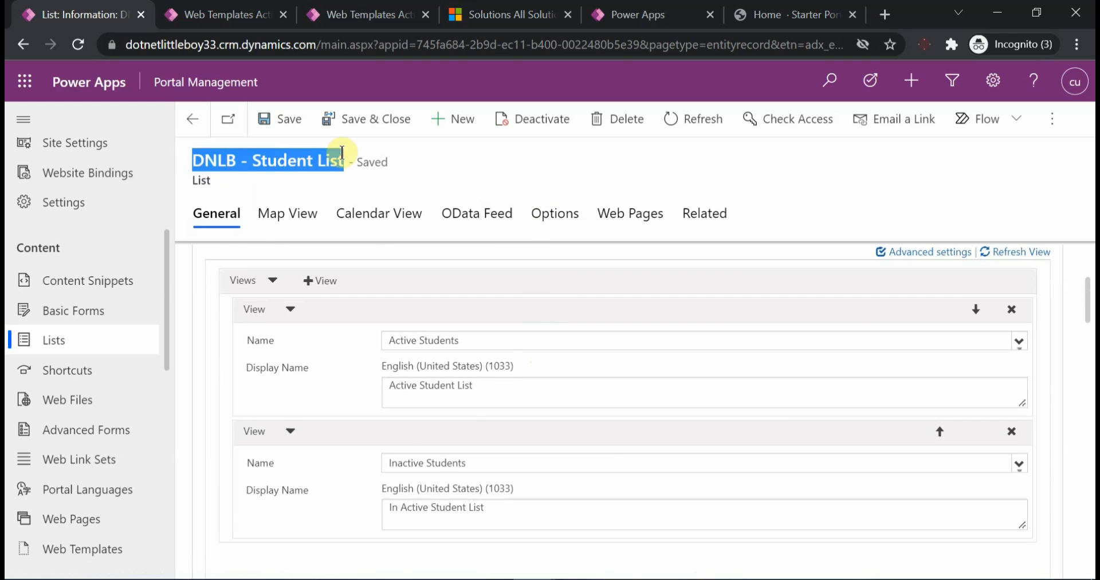
pyautogui.click(492, 164)
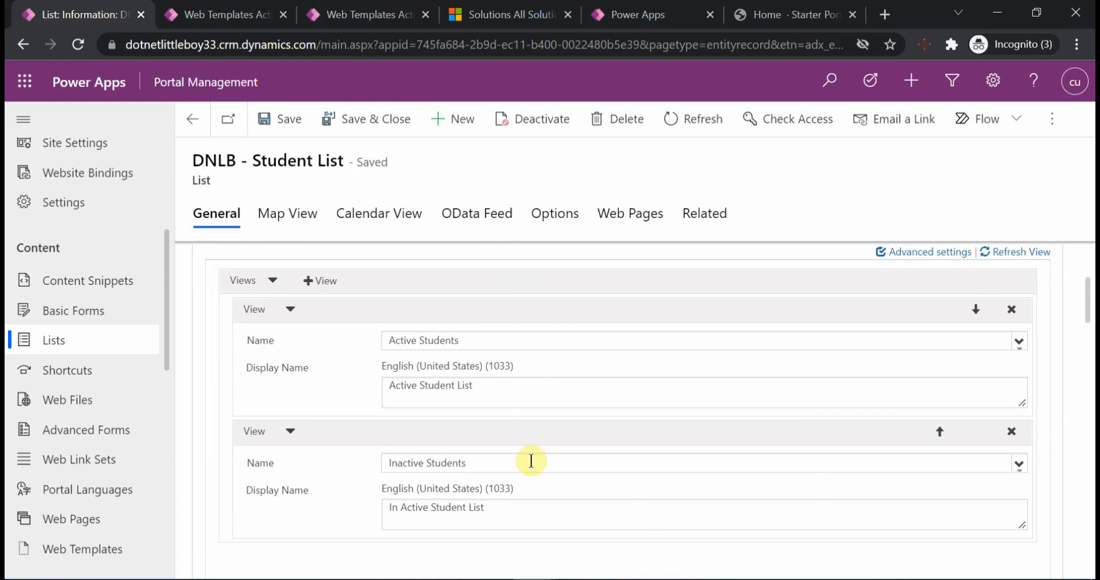
# - Examine the General and Class Details sections of the DNLB Portal Student Form in the form editor window
pyautogui.moveTo(621, 539)
pyautogui.click(686, 540)
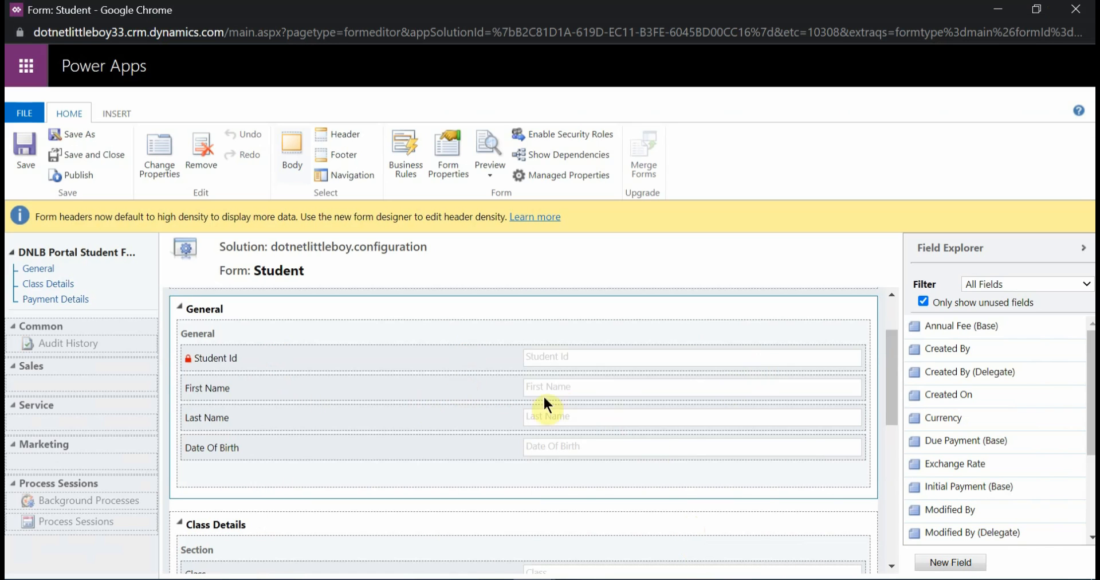
pyautogui.scroll(-4, 550, 401)
pyautogui.scroll(5, 296, 407)
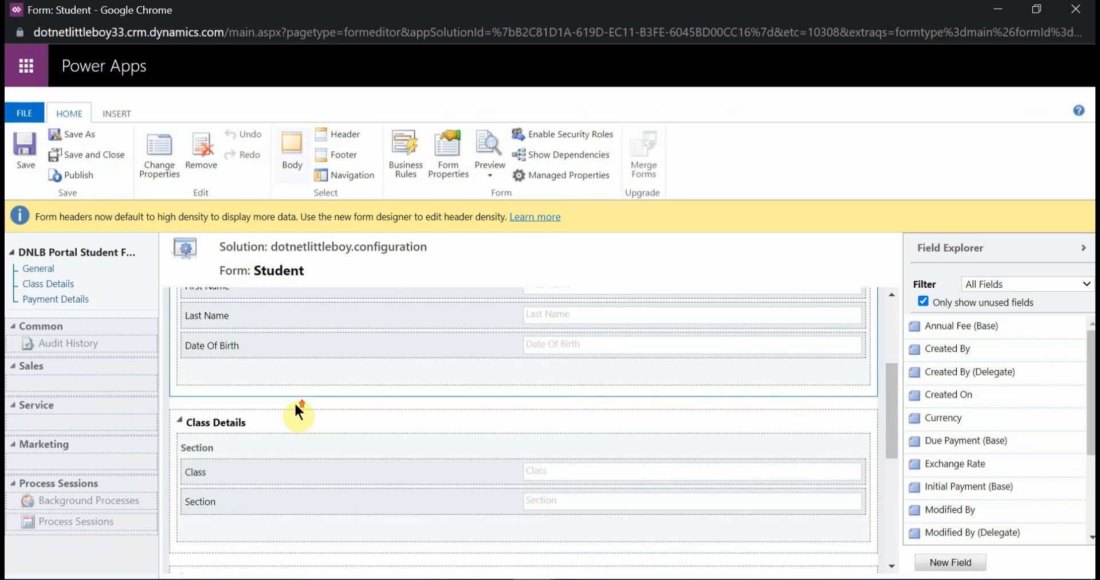
pyautogui.click(998, 10)
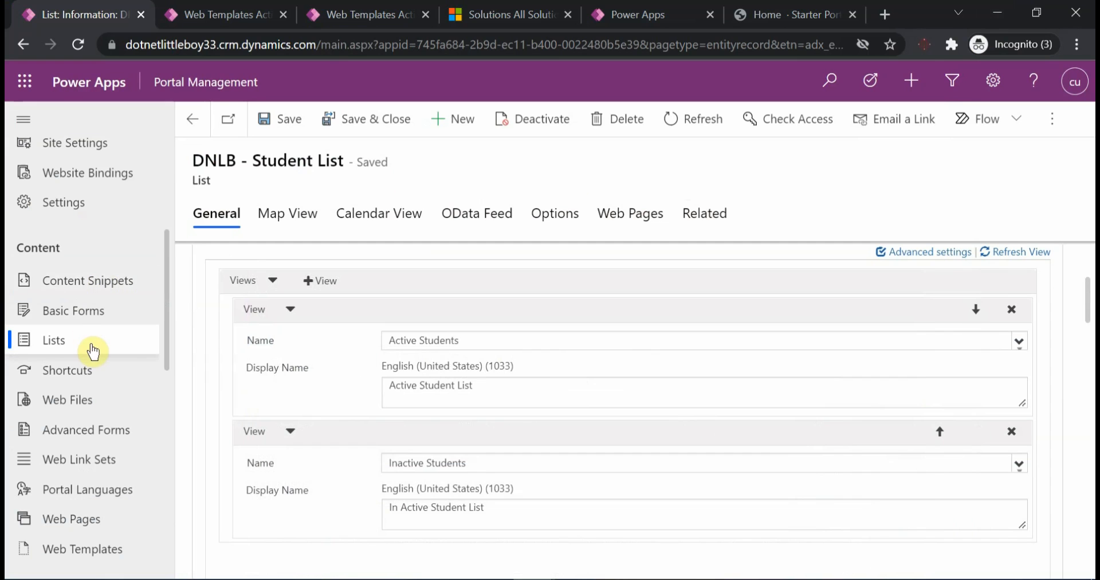
# - Create a new basic form in Portal Management and name it DNLB - Student Edit Basic Form
pyautogui.scroll(3, 89, 350)
pyautogui.click(220, 20)
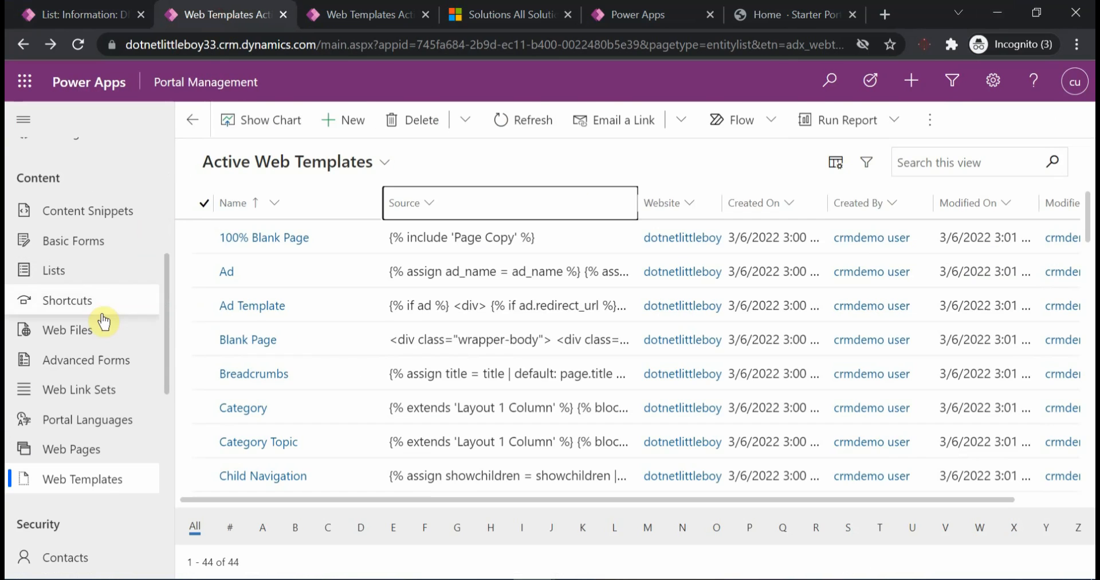
pyautogui.click(92, 244)
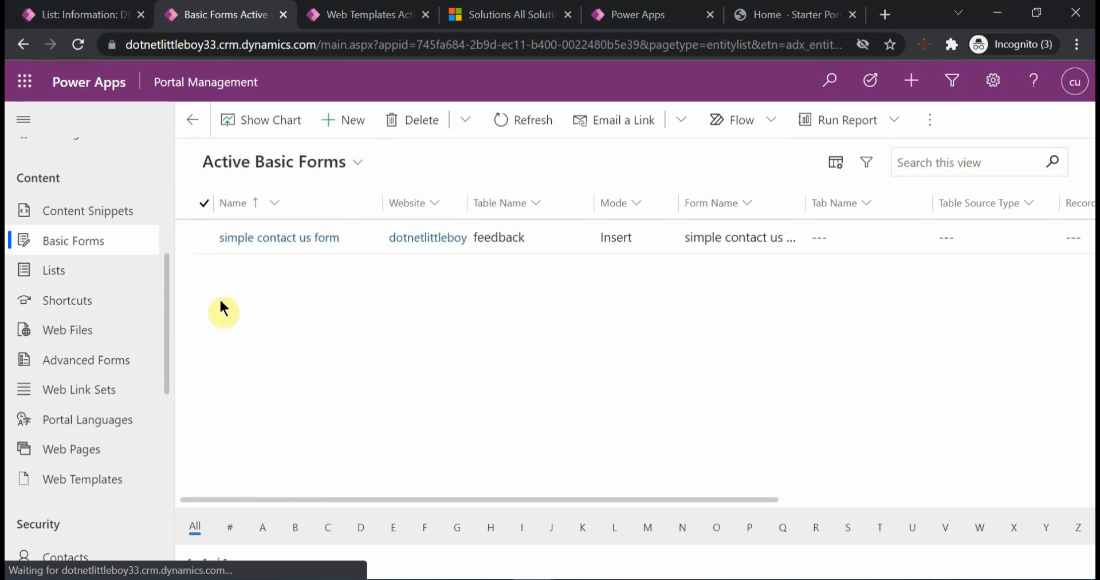
pyautogui.click(346, 119)
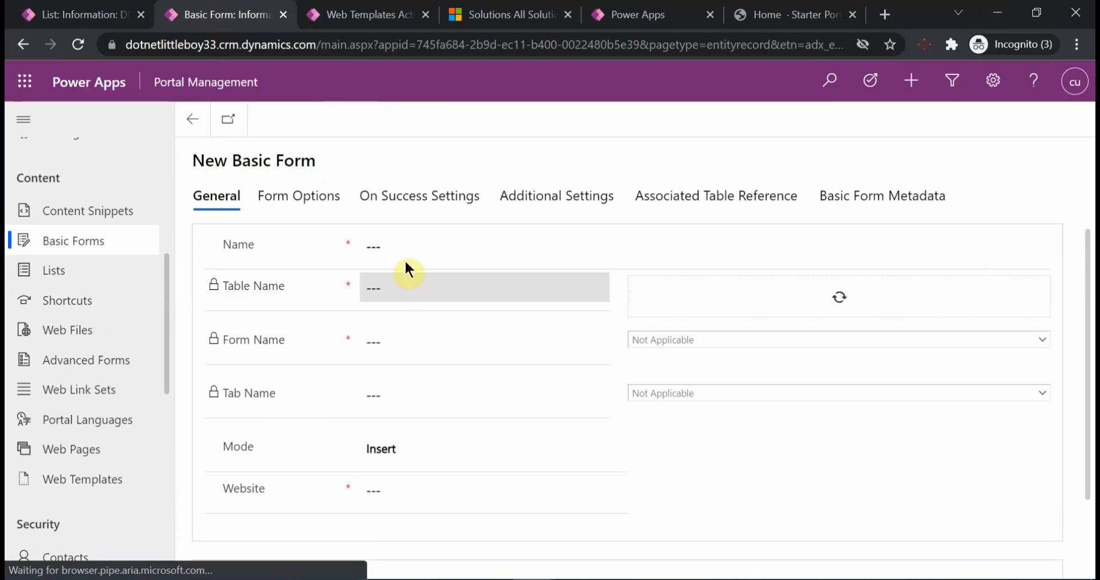
pyautogui.click(412, 243)
pyautogui.write('DNL')
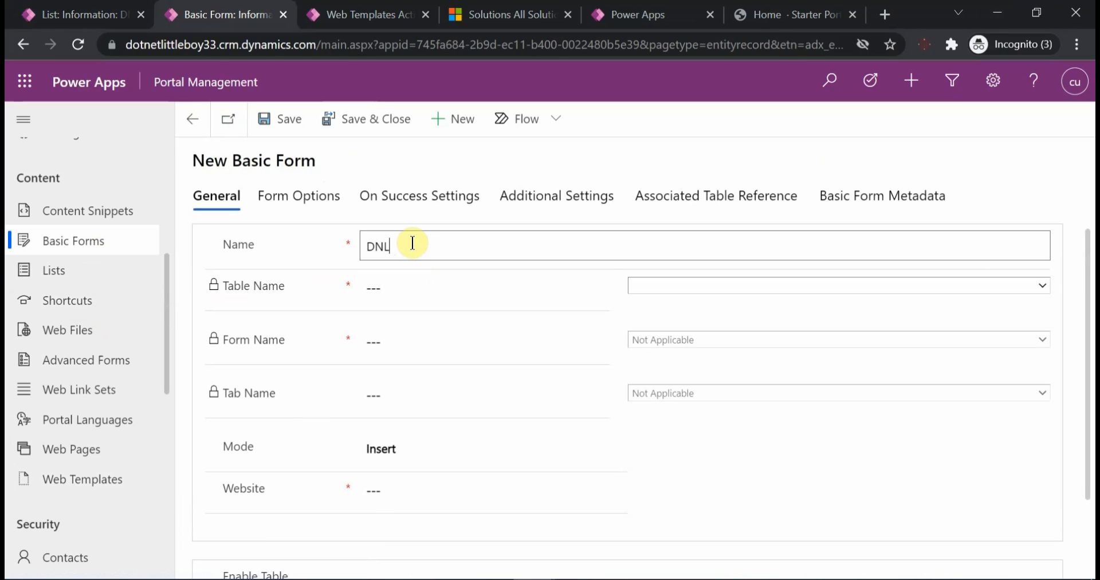
pyautogui.write('B - Studnet')
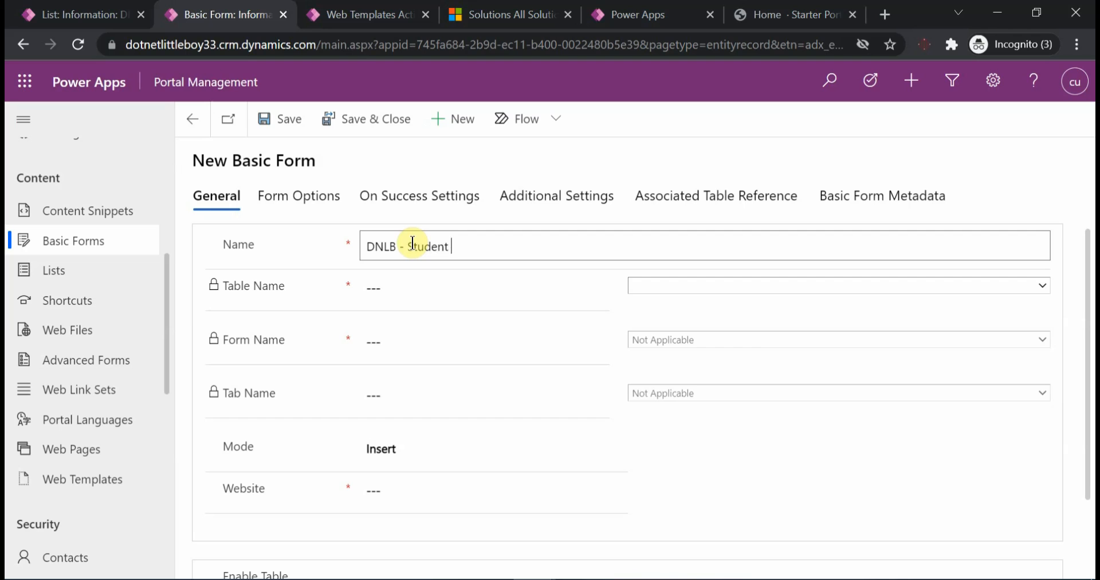
pyautogui.write(' Edit Basic Form')
# - Set the basic form's table to Student (dnlb_student) and its form name to DNLB Portal Student Form
pyautogui.click(715, 285)
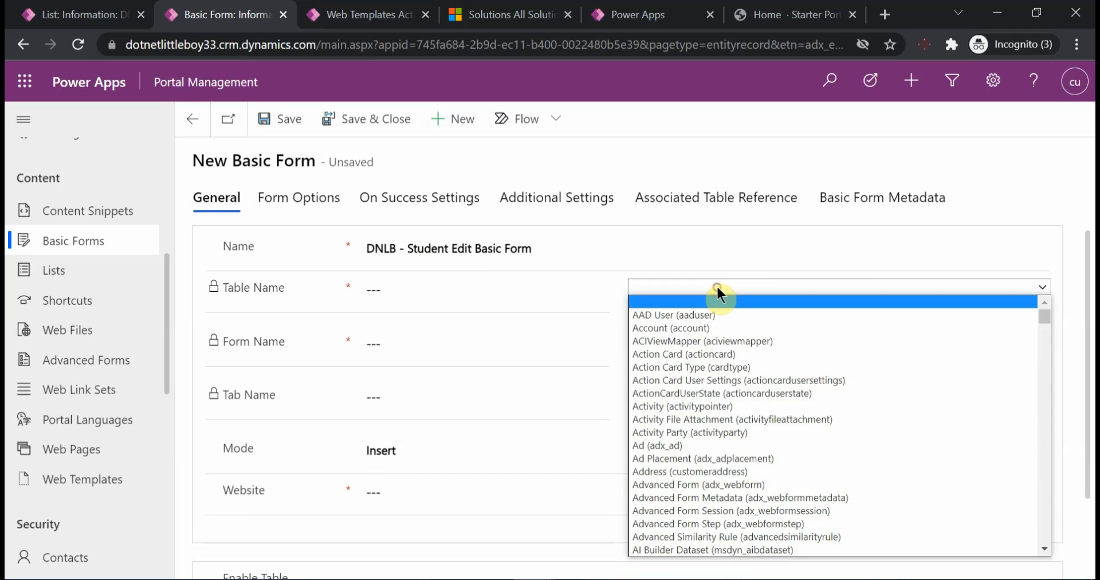
pyautogui.write('student)')
pyautogui.press('Return')
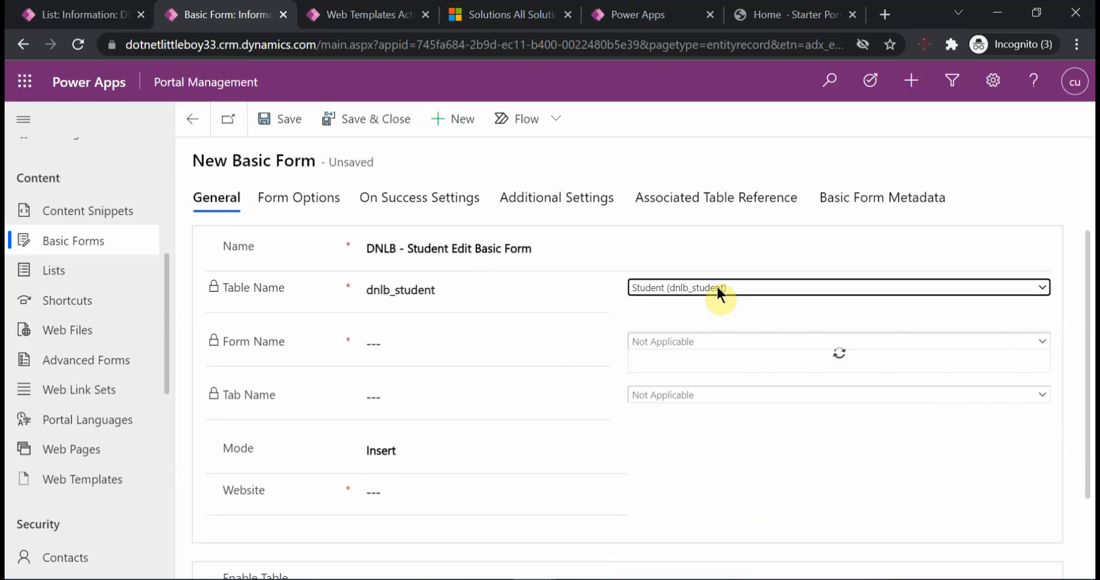
pyautogui.click(664, 340)
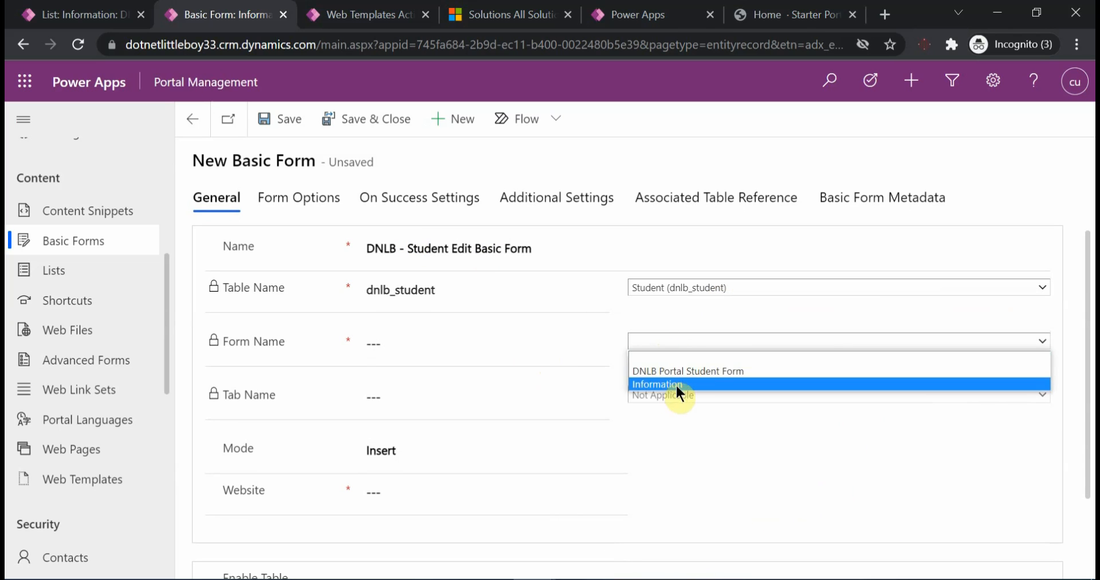
pyautogui.click(652, 371)
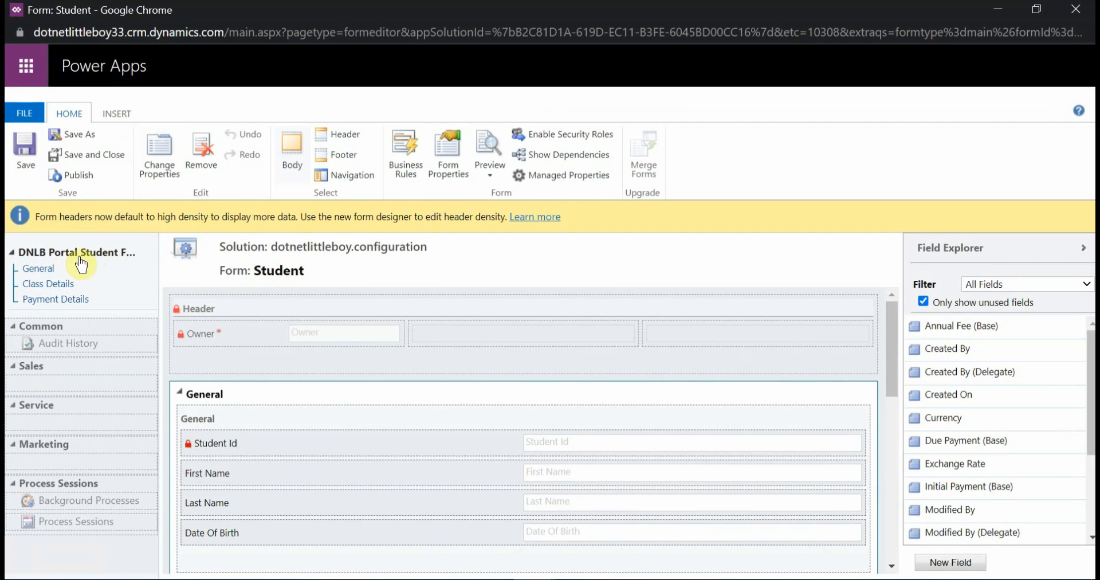
pyautogui.click(998, 9)
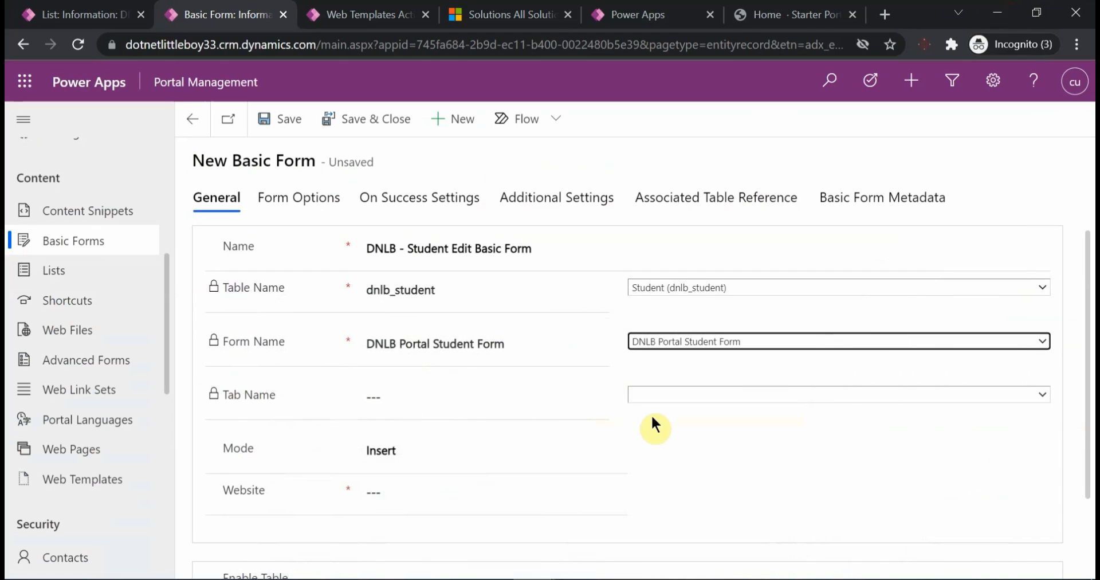
# - Set the basic form's mode to Edit and its record source type to Query String
pyautogui.click(404, 449)
pyautogui.click(408, 504)
pyautogui.scroll(-2, 618, 457)
pyautogui.click(409, 357)
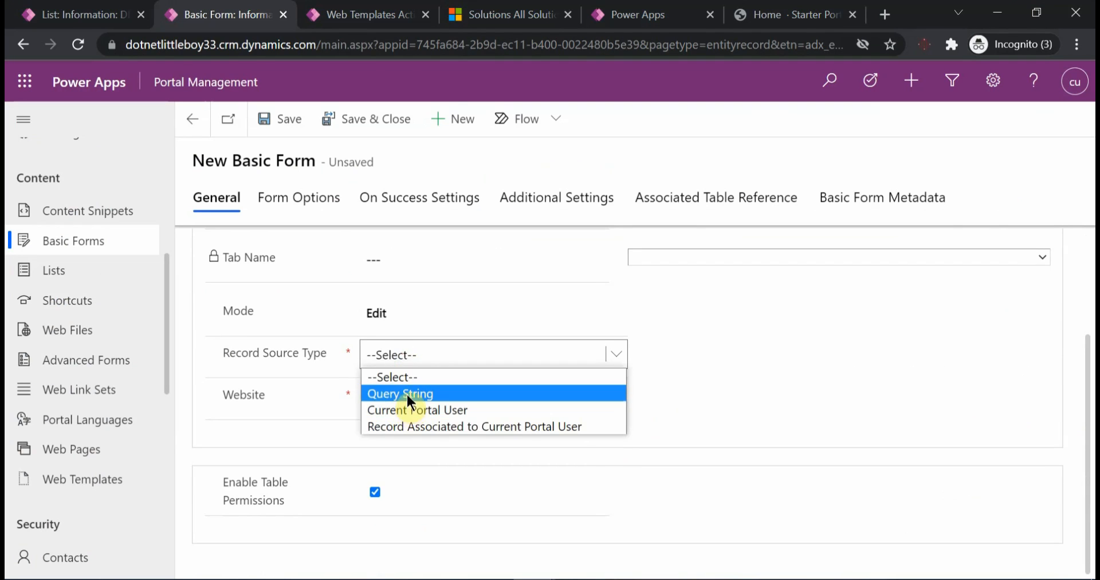
pyautogui.click(409, 395)
pyautogui.click(797, 359)
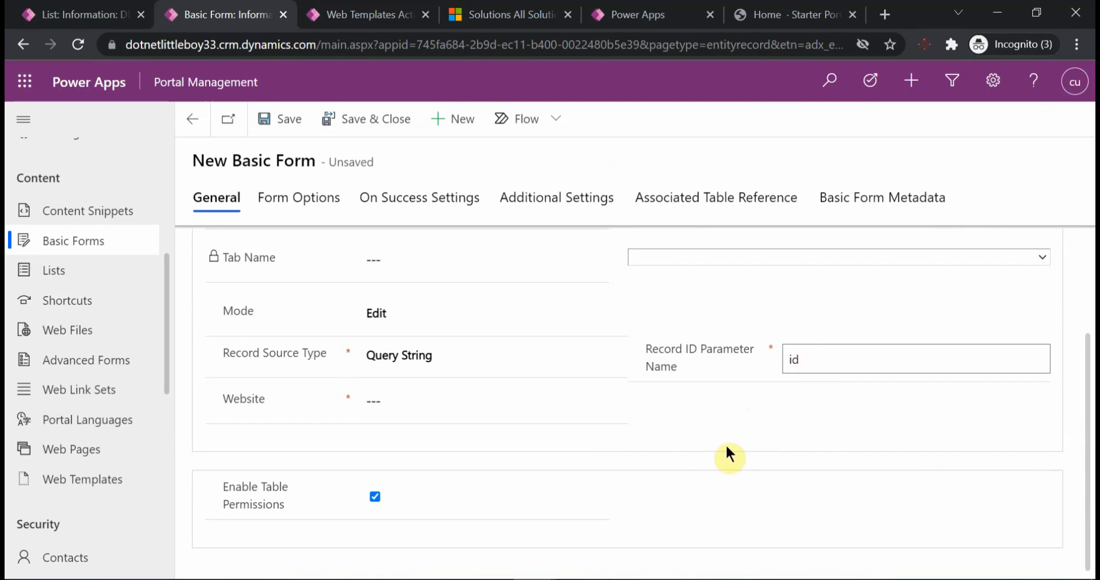
# - Set the basic form's website to dotnetlittleboy Portal - dotnetlittleboy33, check the settings and save the record
pyautogui.click(426, 400)
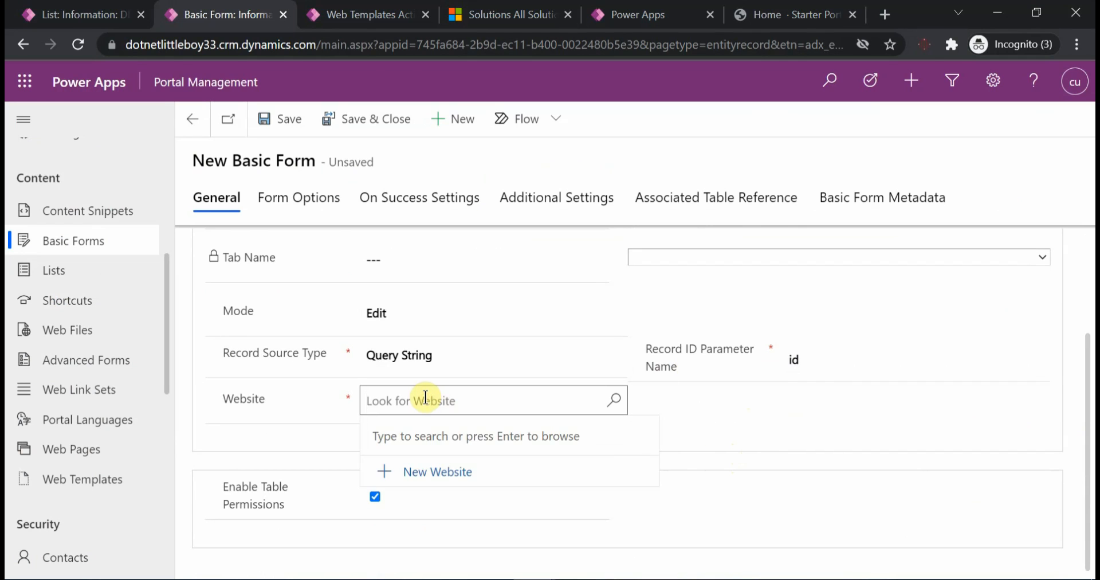
pyautogui.click(458, 466)
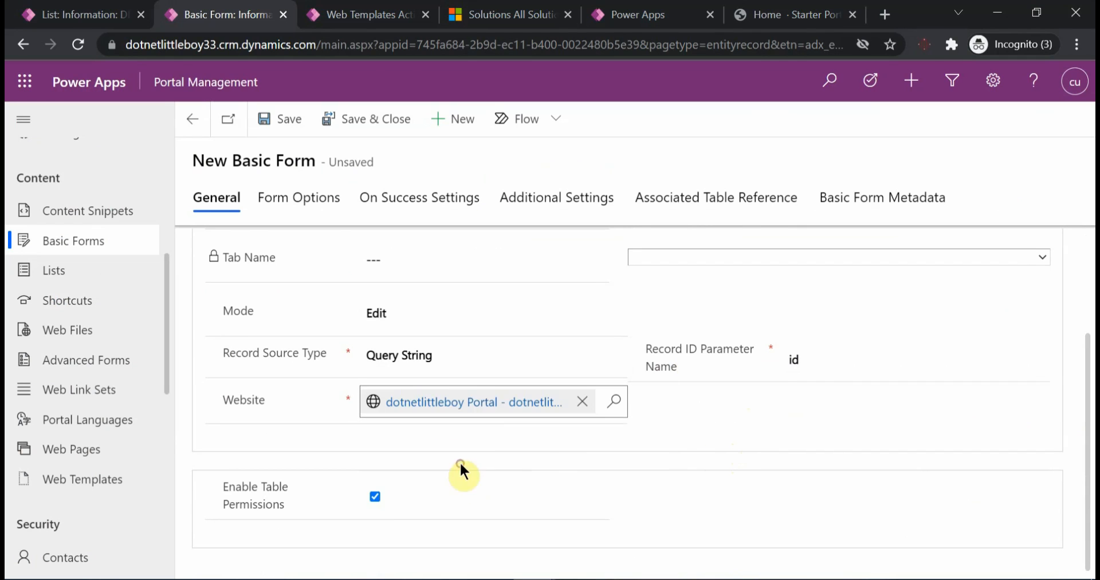
pyautogui.click(689, 420)
pyautogui.scroll(3, 691, 419)
pyautogui.scroll(-3, 691, 419)
pyautogui.scroll(3, 691, 420)
pyautogui.click(289, 121)
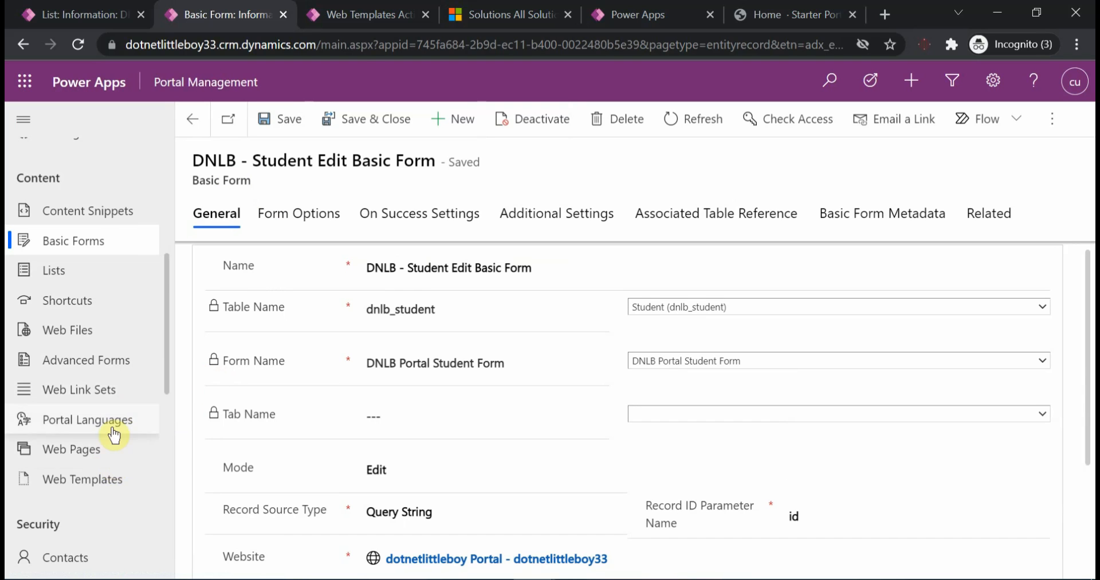
# - Create a new web template and name it DNLB - Student List Web Template
pyautogui.scroll(-2, 81, 430)
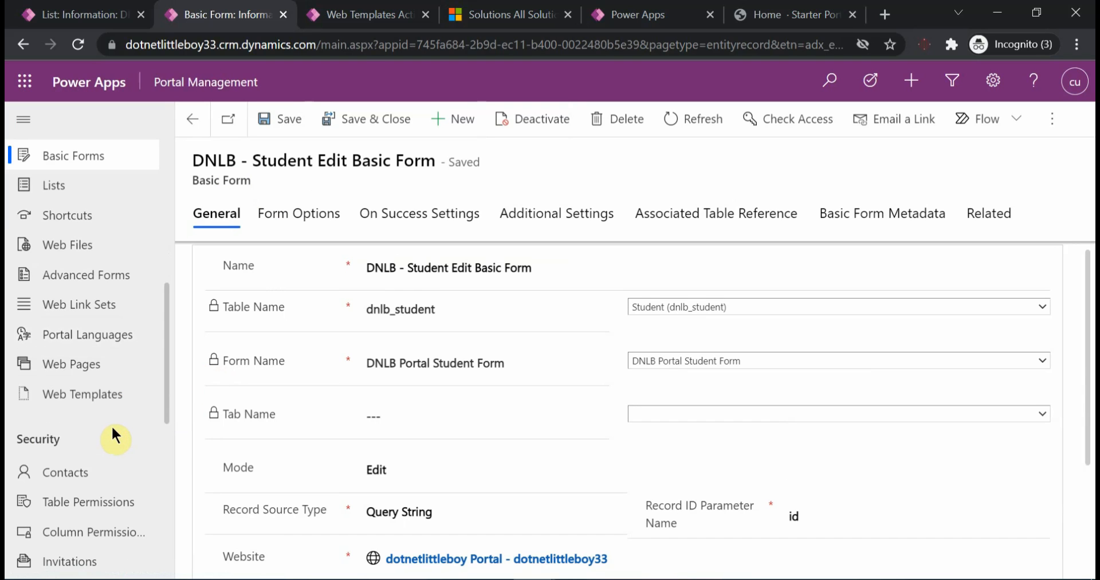
pyautogui.click(98, 403)
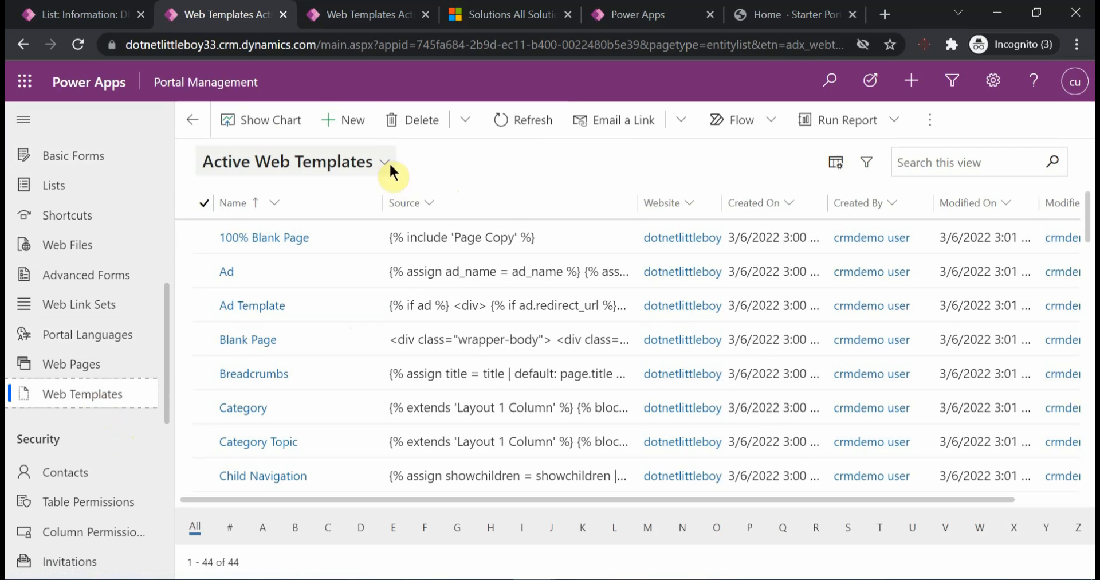
pyautogui.click(331, 128)
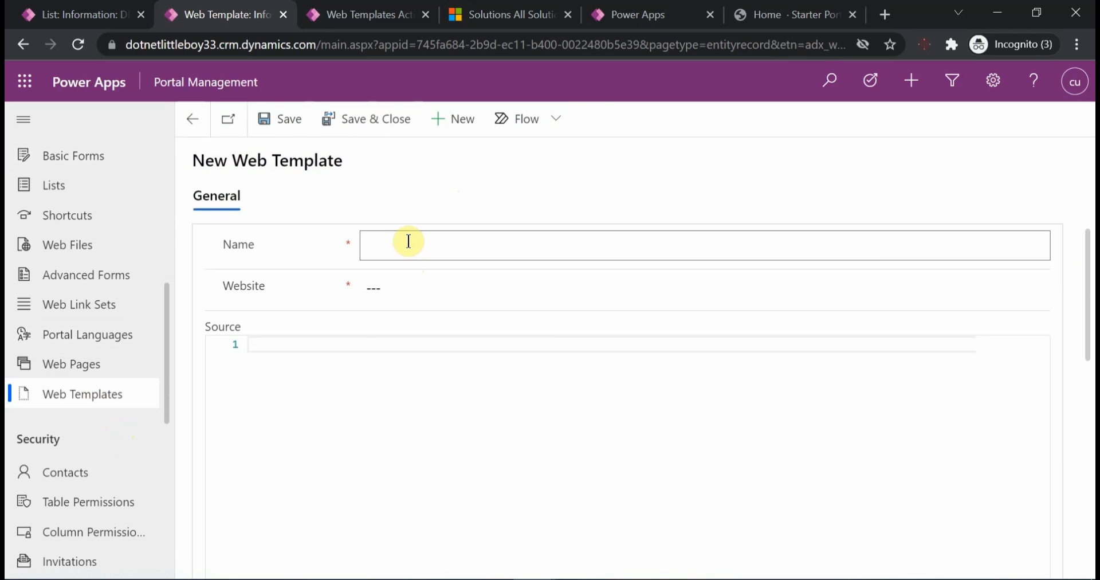
pyautogui.write('dN')
pyautogui.press('BackSpace')
pyautogui.press('BackSpace')
pyautogui.write('DL')
pyautogui.write('NLB -')
pyautogui.write(' Student List W')
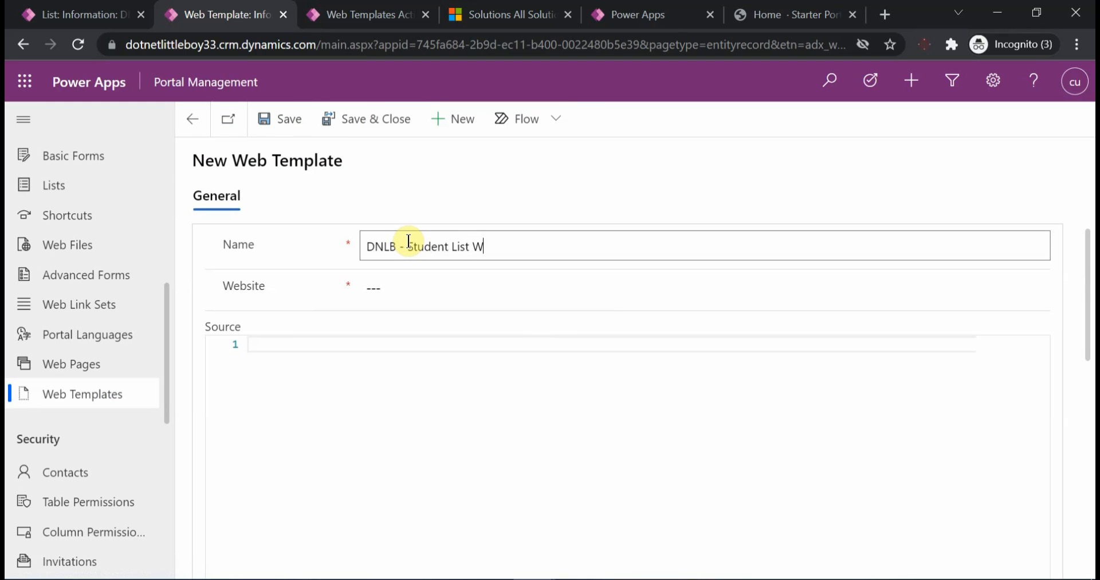
pyautogui.write('eb Template')
# - Set the web template's website to dotnetlittleboy Portal - dotnetlittleboy33 and save the record
pyautogui.click(408, 289)
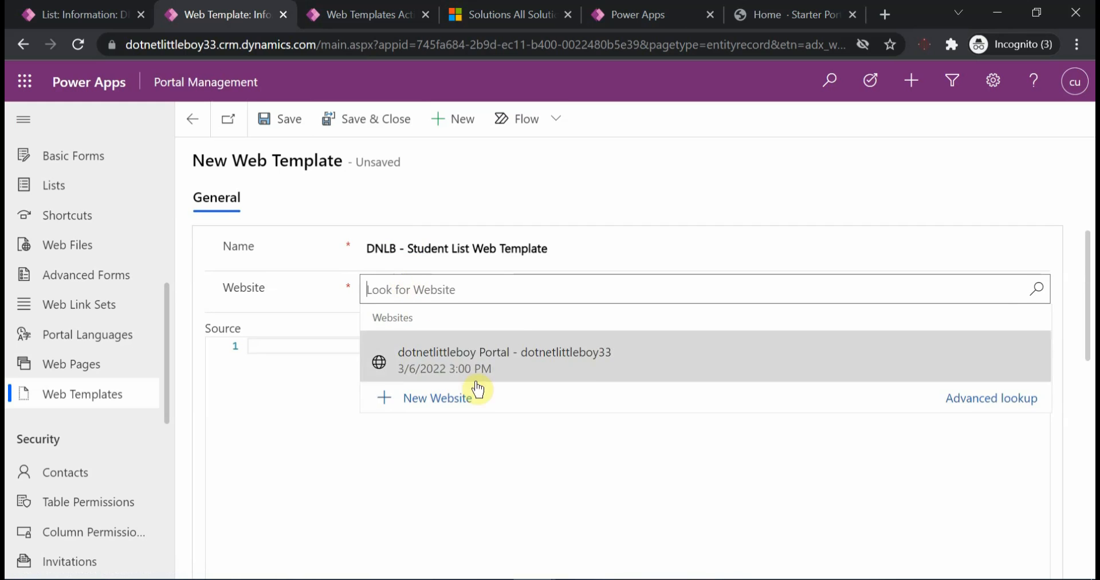
pyautogui.click(486, 373)
pyautogui.click(292, 121)
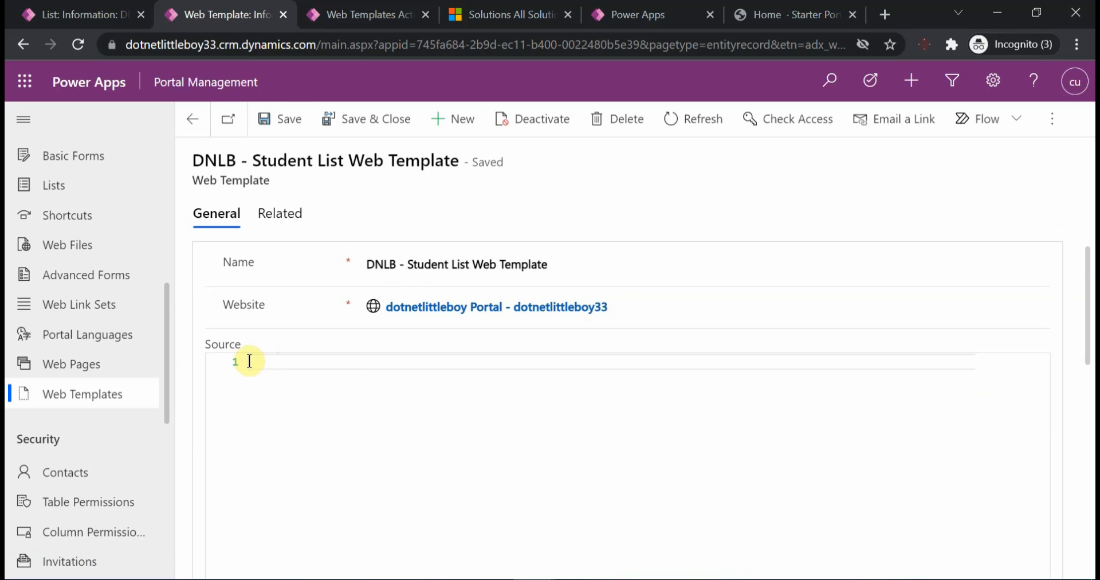
pyautogui.click(278, 364)
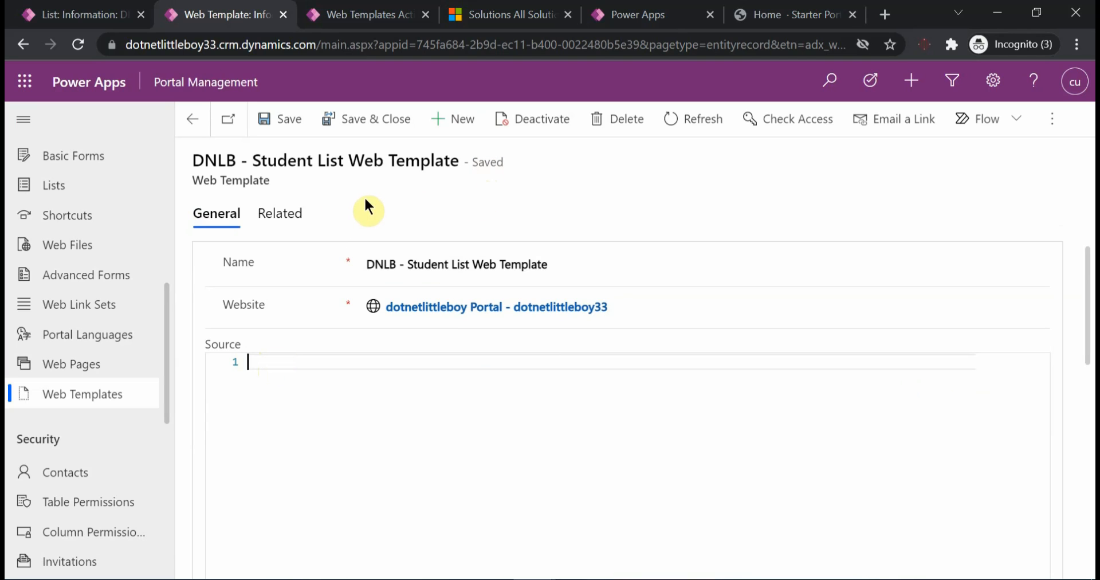
# - Create a new page template from the web template's related page templates and name it DNLB - Student List Page Template
pyautogui.click(293, 213)
pyautogui.click(388, 350)
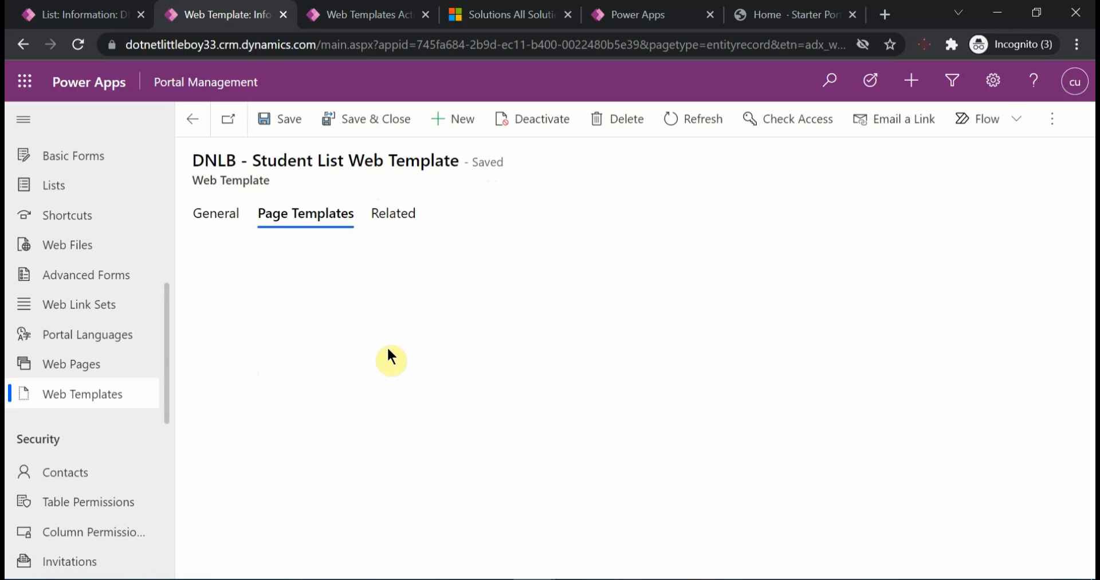
pyautogui.click(360, 263)
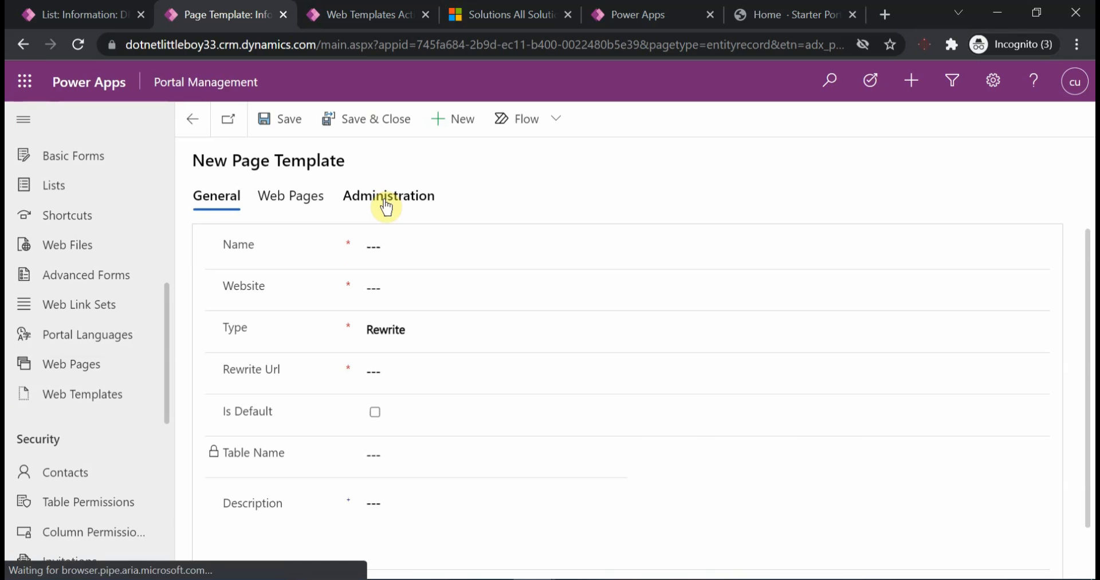
pyautogui.click(397, 246)
pyautogui.write('DN')
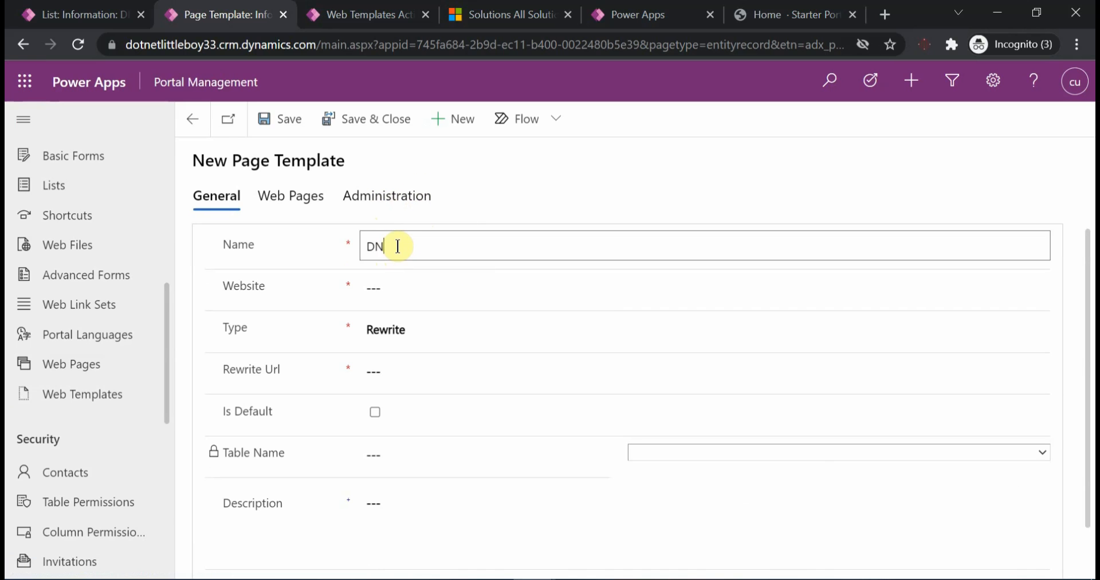
pyautogui.write('LB - Student List Page Template')
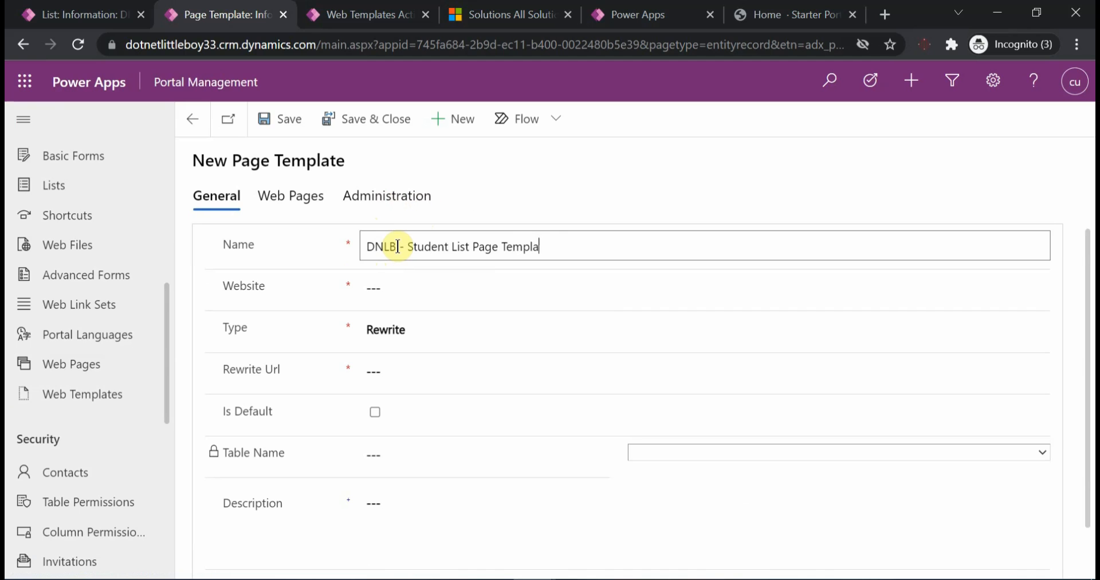
# - Set the page template's website to dotnetlittleboy Portal - dotnetlittleboy33 and its type to Web Template, and save the record
pyautogui.click(386, 287)
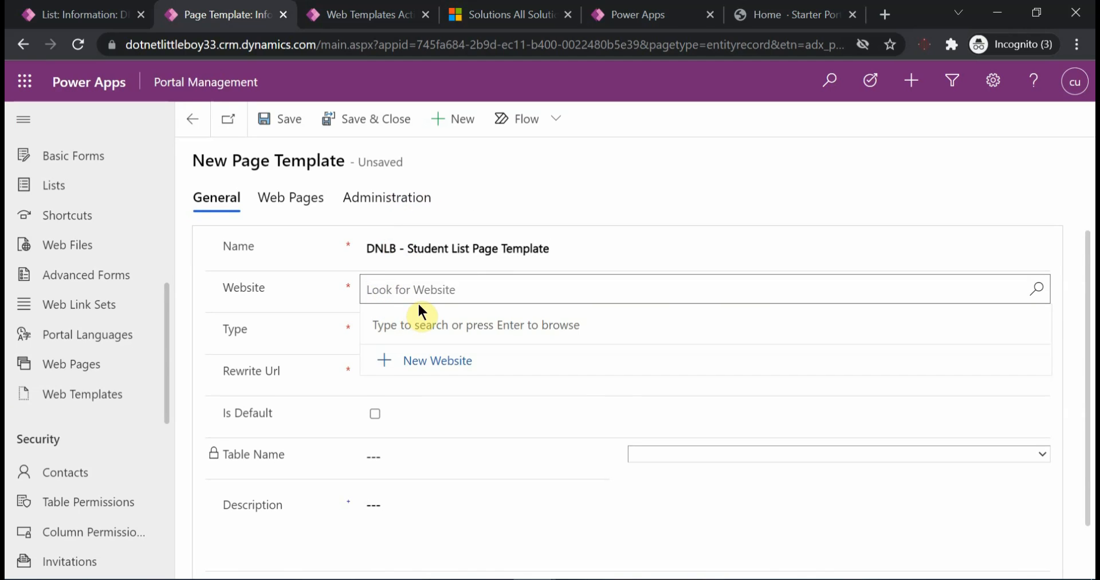
pyautogui.click(471, 347)
pyautogui.click(428, 328)
pyautogui.click(420, 369)
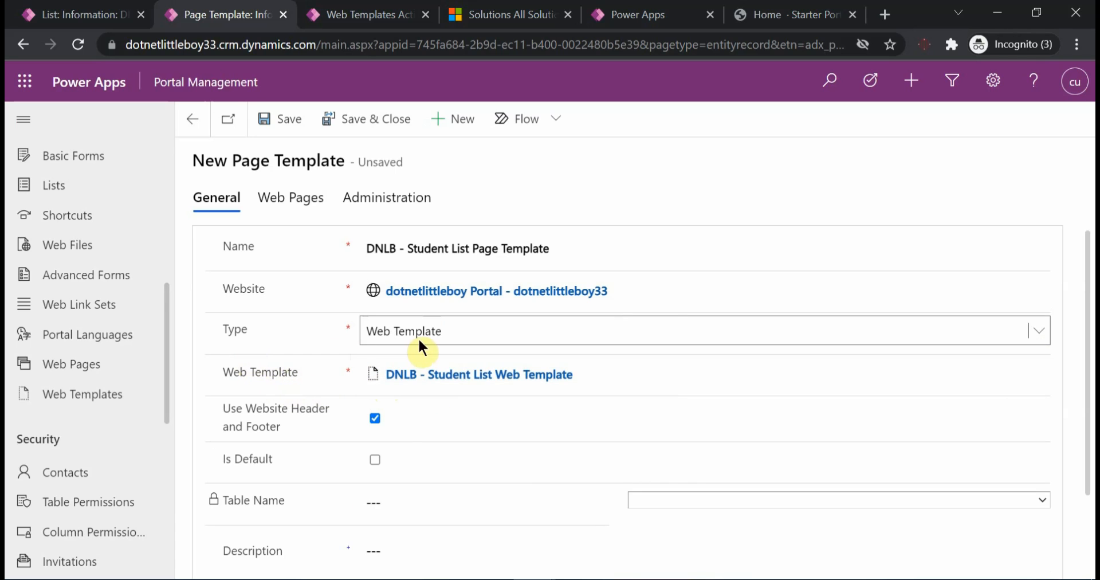
pyautogui.scroll(-2, 411, 436)
pyautogui.scroll(2, 361, 343)
pyautogui.click(290, 118)
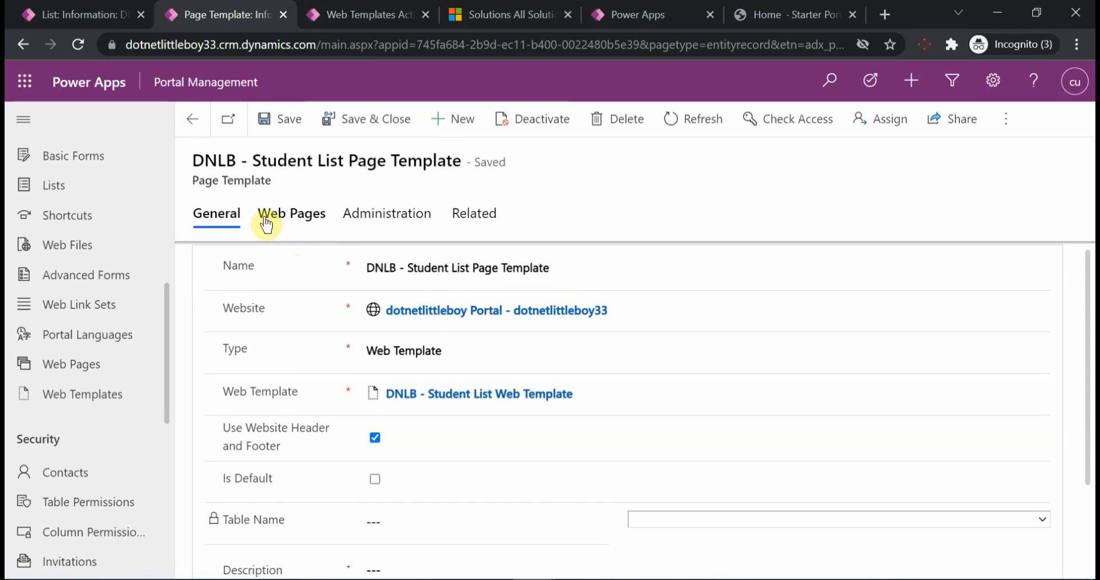
# - Create a new web page from the page template's related web pages and name it DNLB - Student List Web Page
pyautogui.click(290, 218)
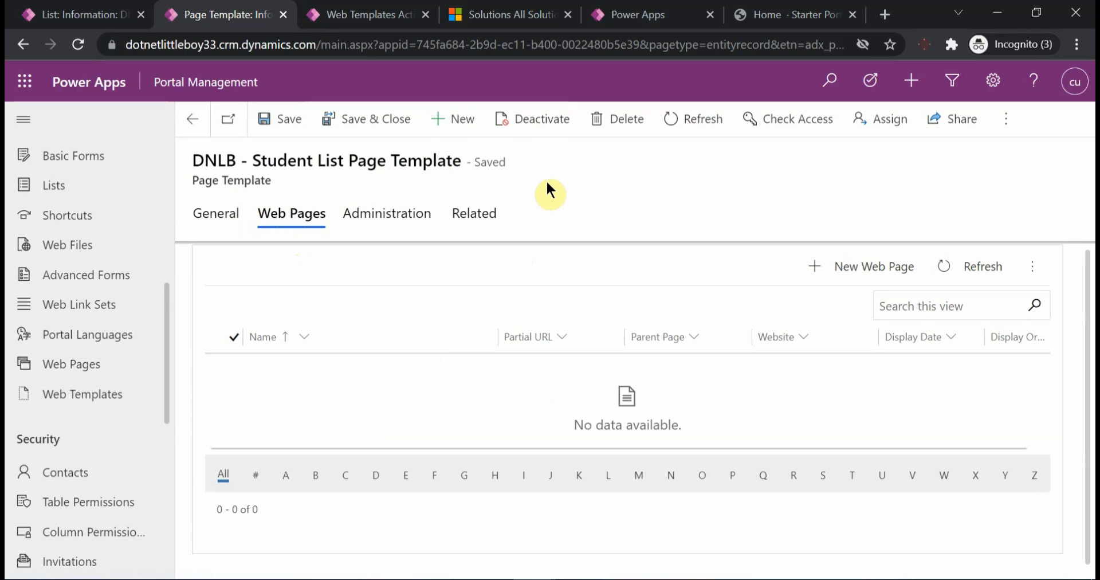
pyautogui.click(827, 267)
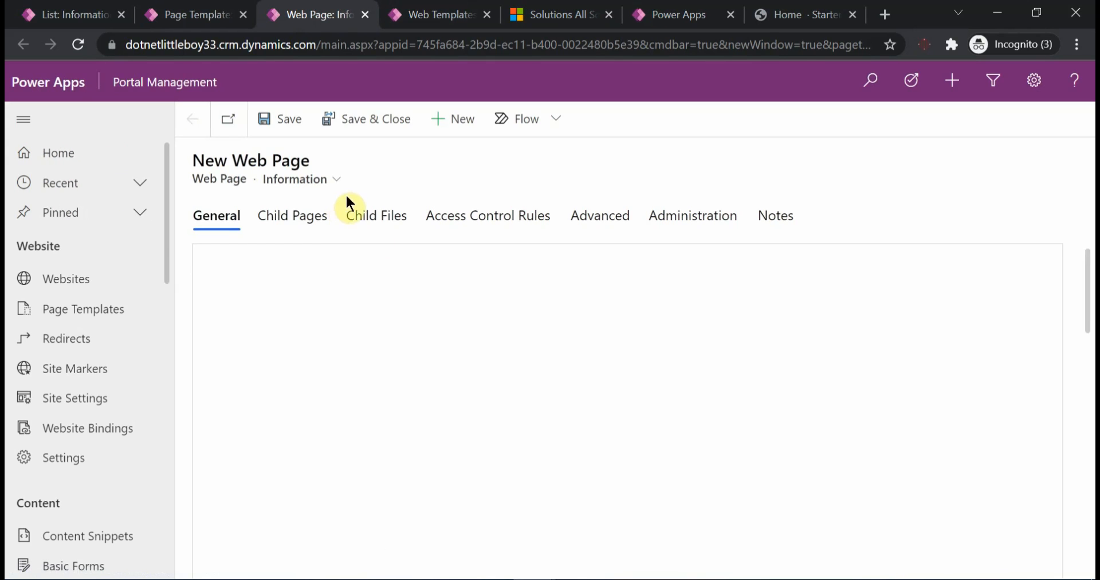
pyautogui.click(390, 263)
pyautogui.write('DNLB - Student List Web Page')
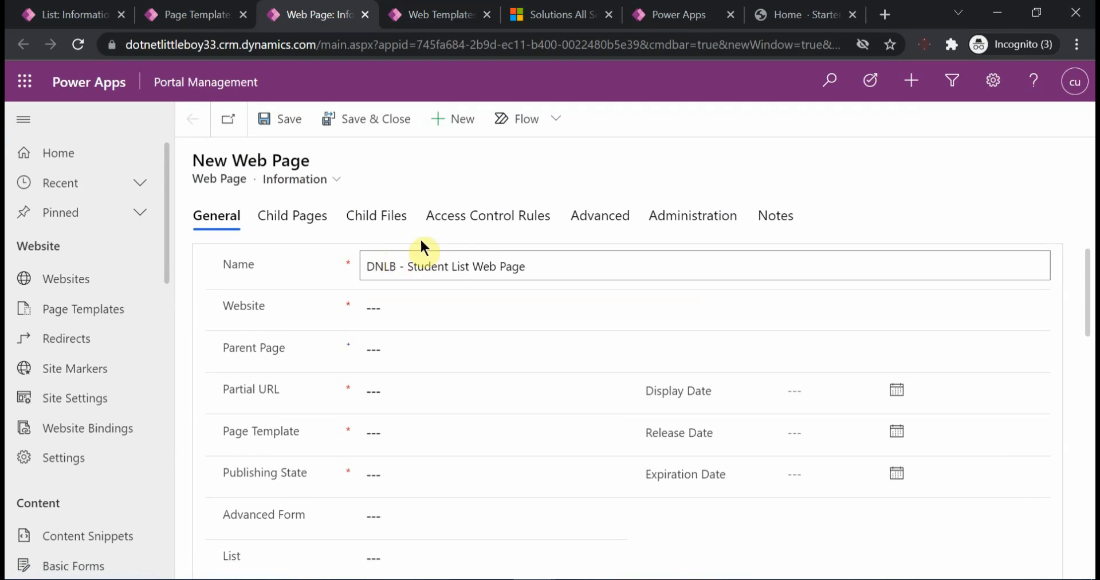
# - Set the web page's website to dotnetlittleboy Portal - dotnetlittleboy33 and its parent page to Home
pyautogui.click(389, 309)
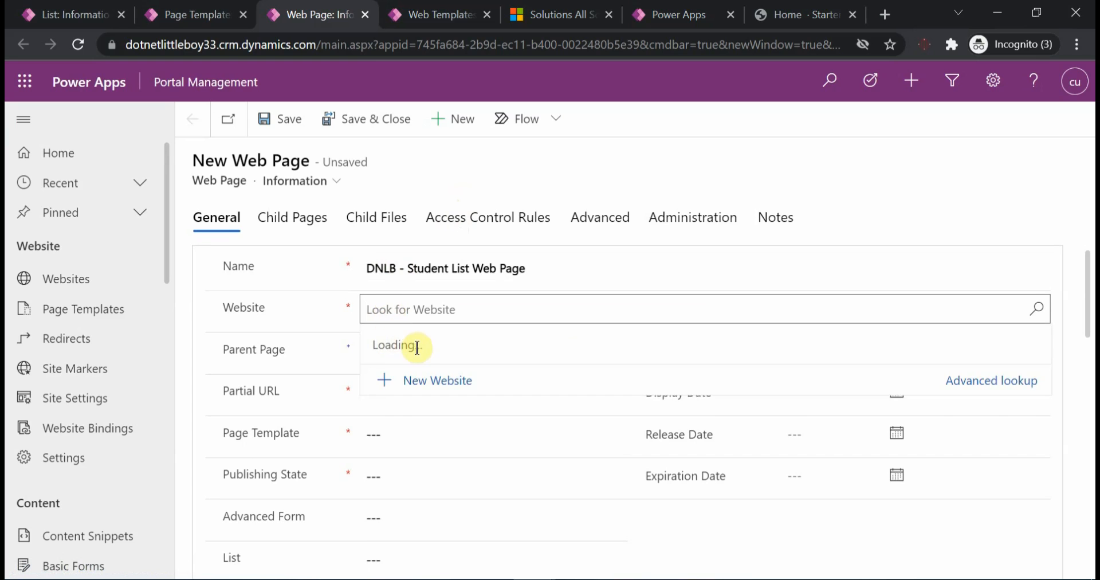
pyautogui.click(412, 369)
pyautogui.click(393, 354)
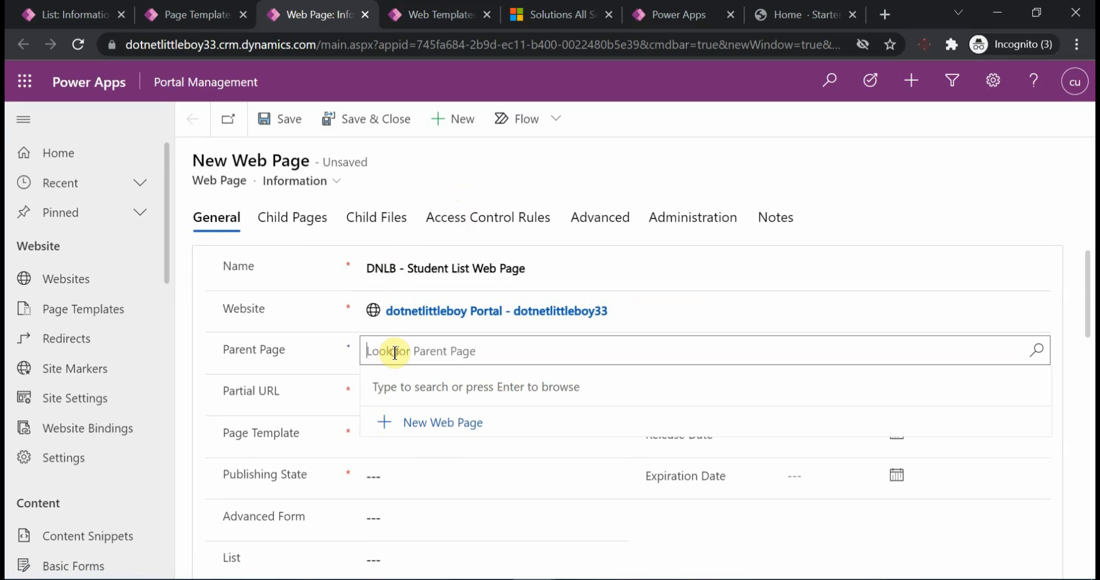
pyautogui.write('Hoe')
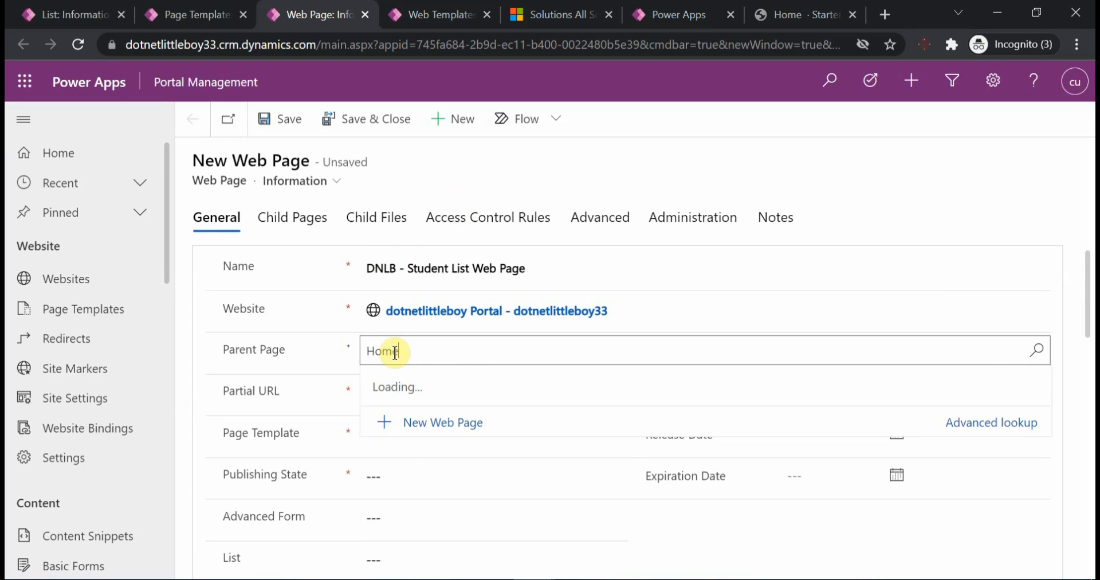
pyautogui.click(466, 412)
# - Set the web page's partial URL to studentlist and its page template to DNLB - Student List Page Template
pyautogui.click(414, 392)
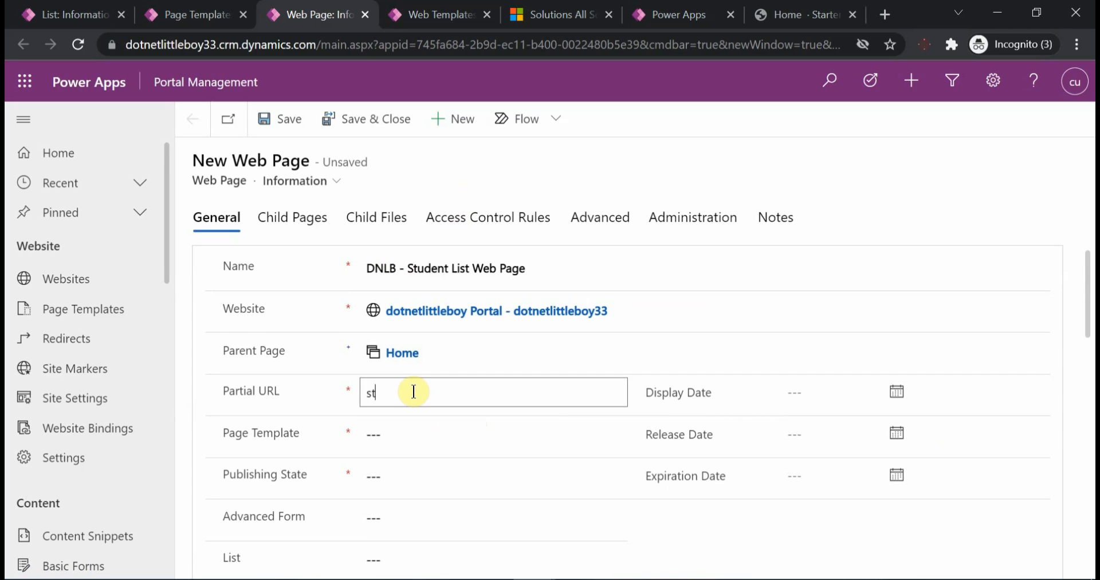
pyautogui.write('studentlist')
pyautogui.click(585, 153)
pyautogui.click(397, 428)
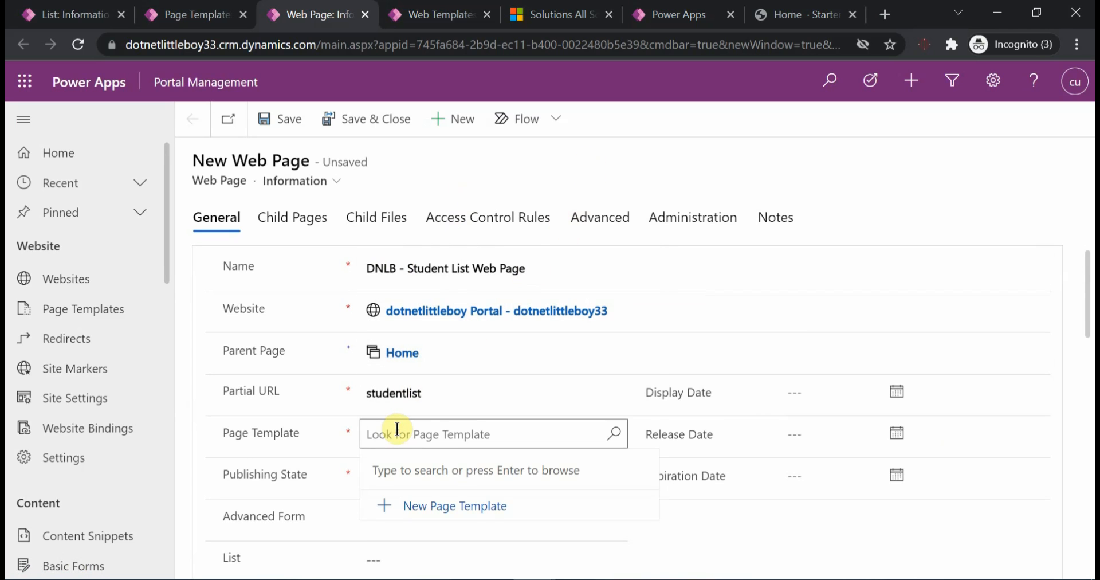
pyautogui.press('Return')
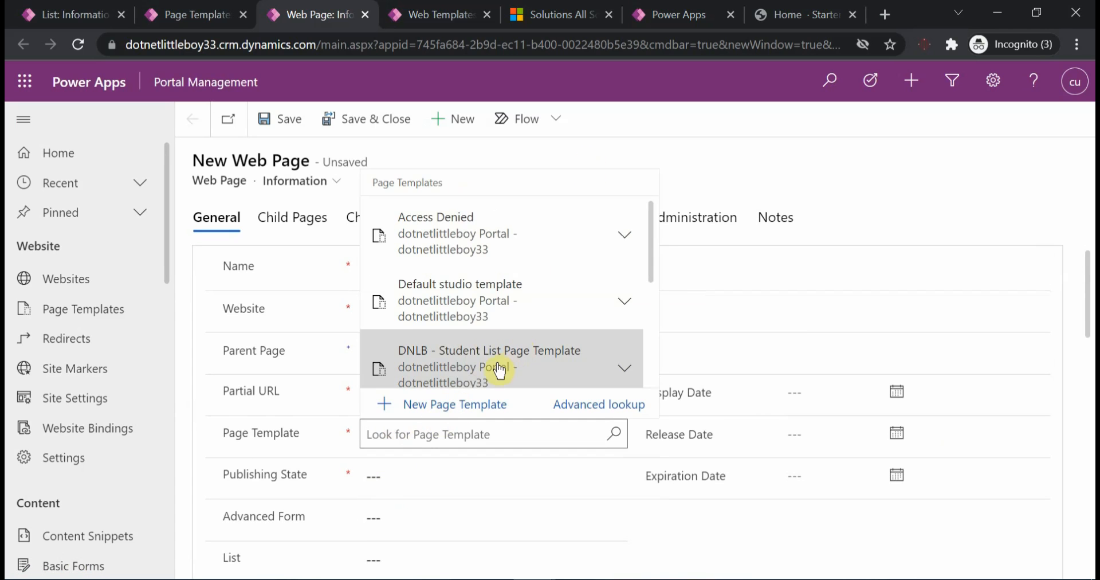
pyautogui.click(494, 361)
# - Set the web page's publishing state to Published and assign the list DNLB - Student List
pyautogui.click(427, 476)
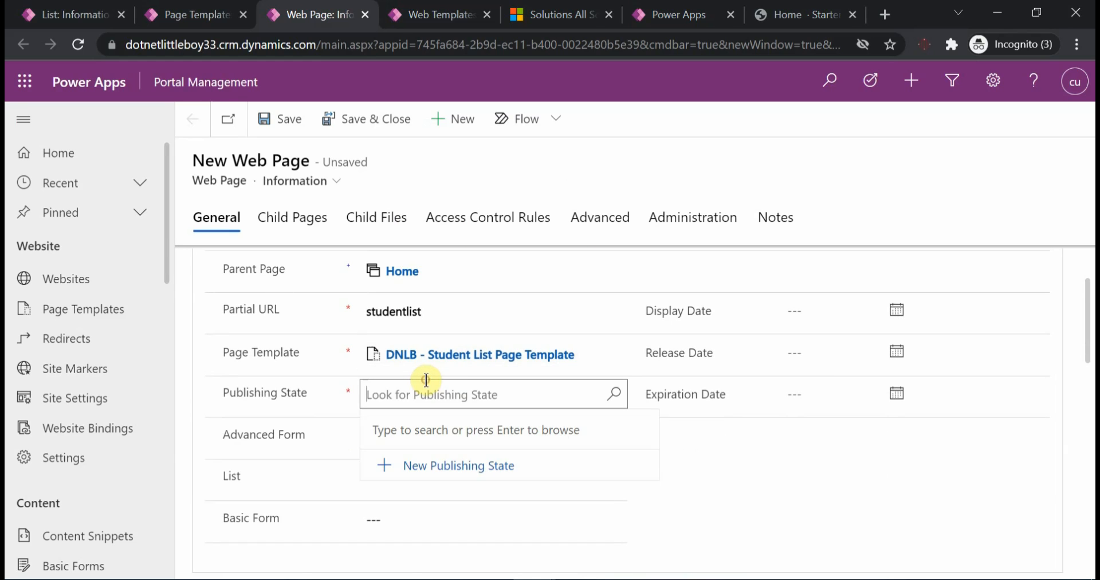
pyautogui.write('pub')
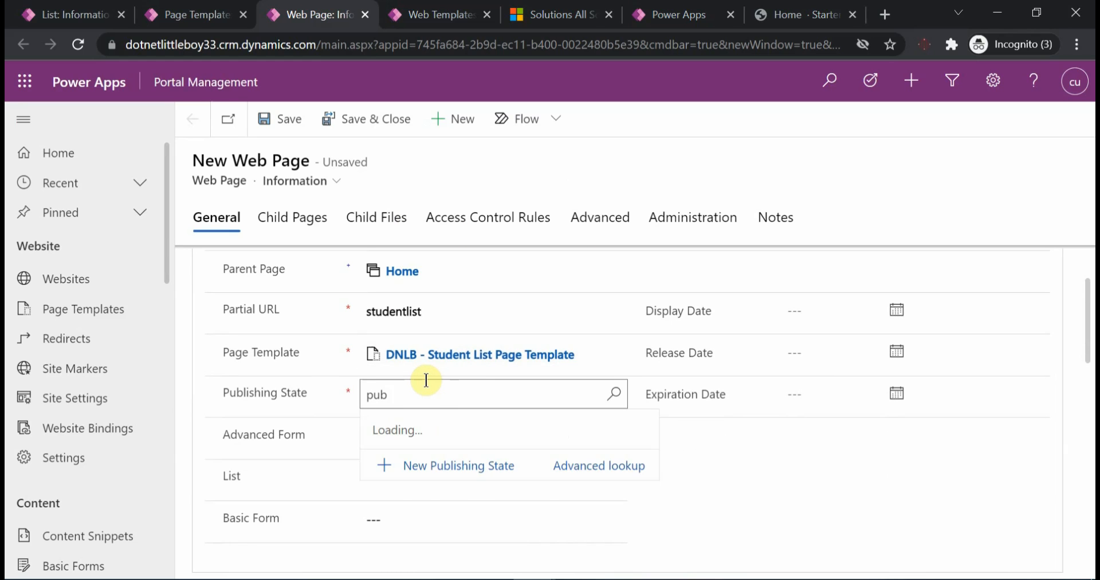
pyautogui.click(452, 456)
pyautogui.scroll(-3, 479, 442)
pyautogui.click(413, 354)
pyautogui.click(406, 310)
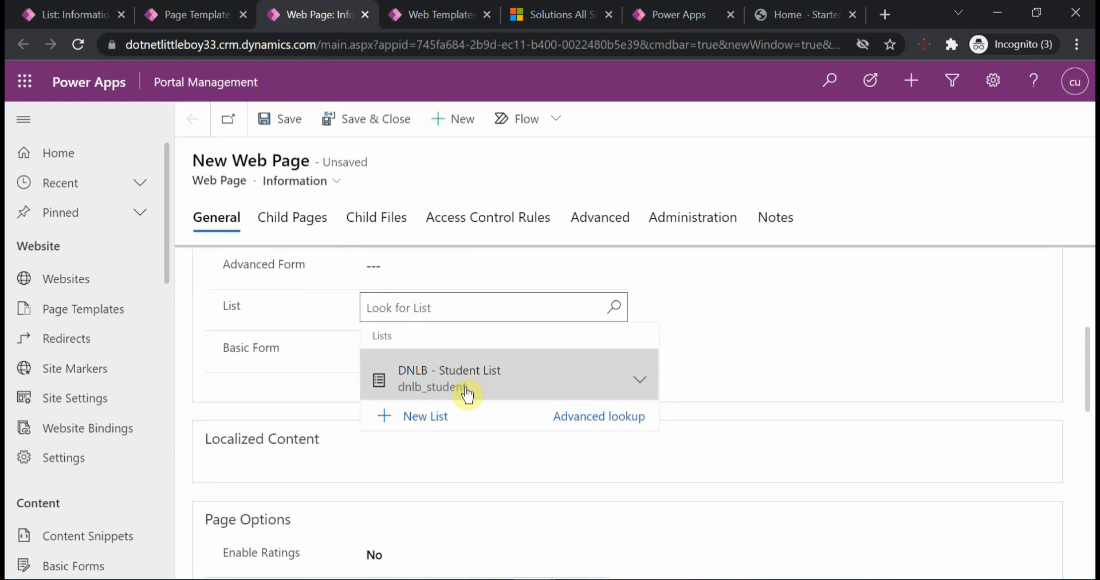
pyautogui.click(487, 371)
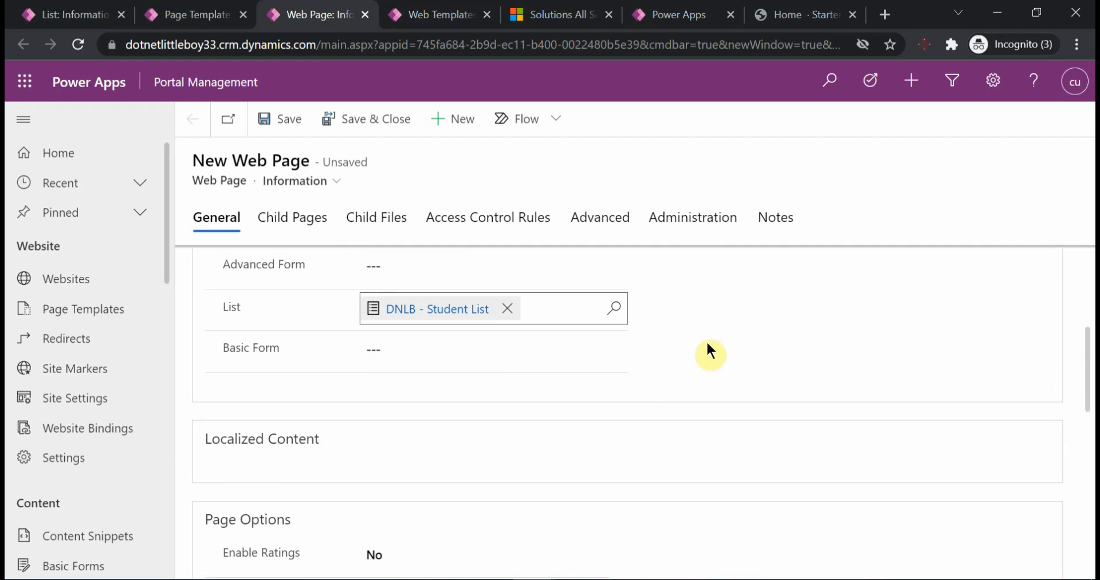
# - Check the DNLB - Student List record against the web page's list setting and save the web page
pyautogui.click(51, 14)
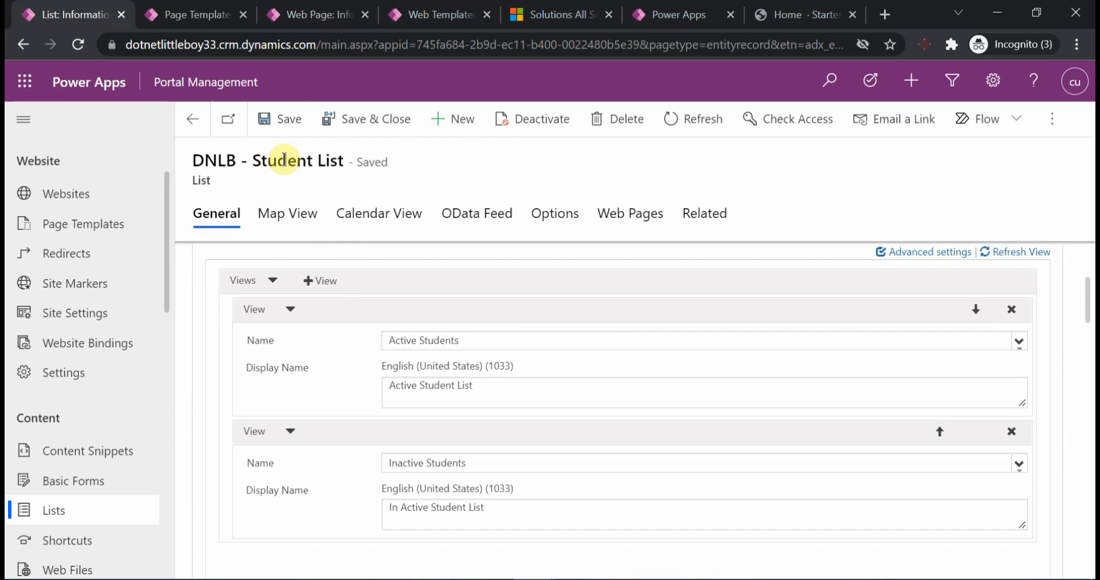
pyautogui.click(292, 17)
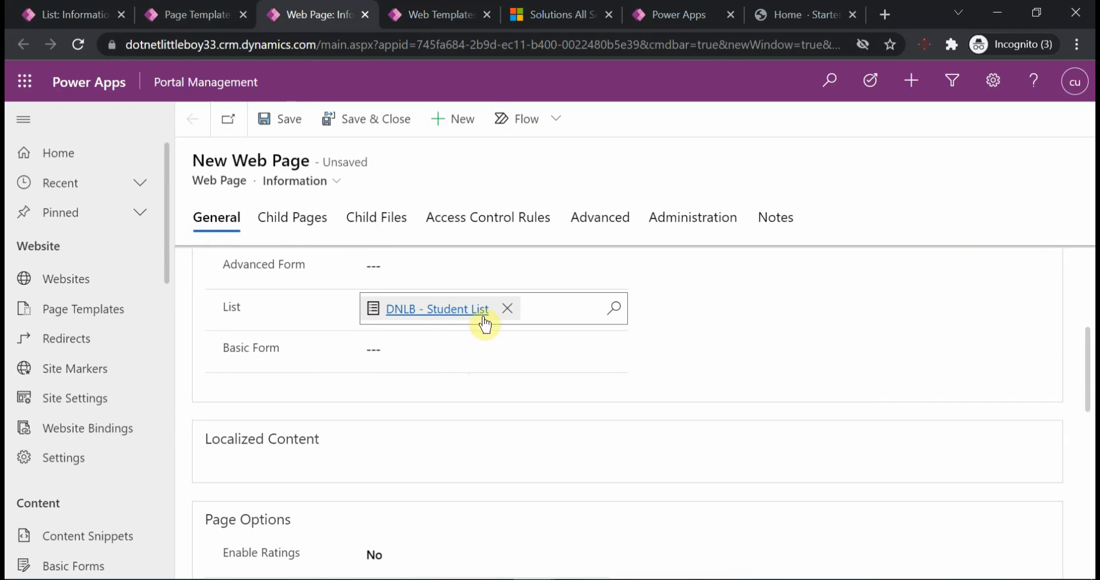
pyautogui.scroll(-3, 556, 412)
pyautogui.scroll(3, 559, 416)
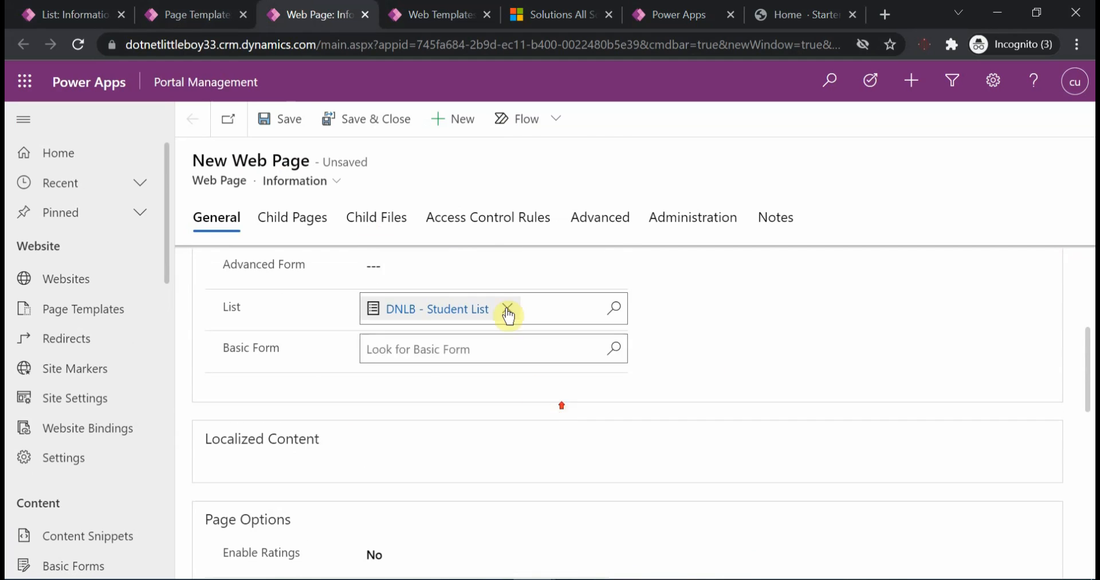
pyautogui.click(280, 131)
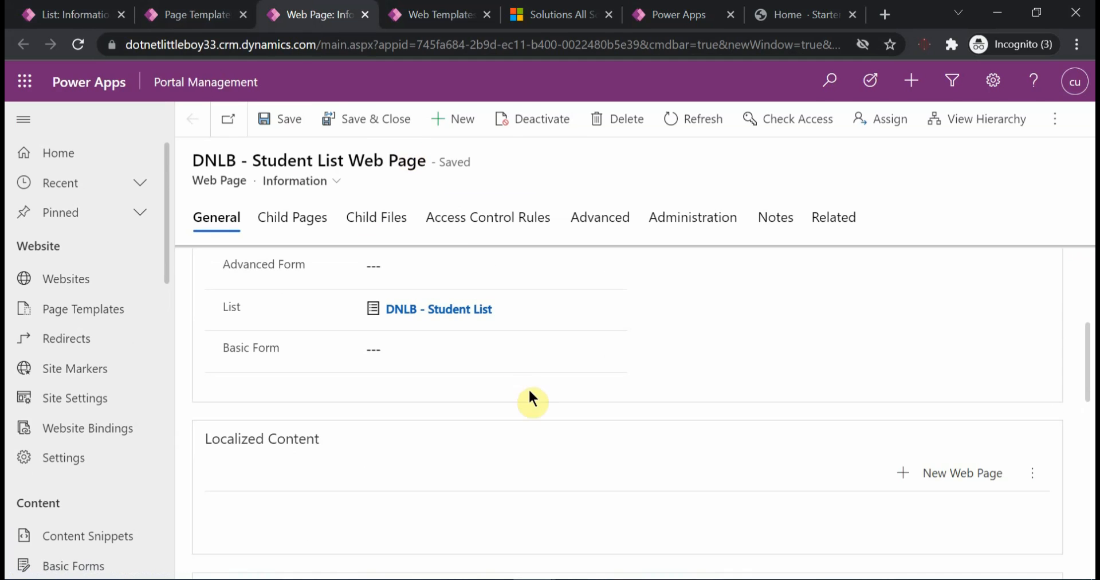
# - Examine the English localized content page of the student list web page and return to the main web page record
pyautogui.scroll(-1, 487, 416)
pyautogui.scroll(1, 487, 415)
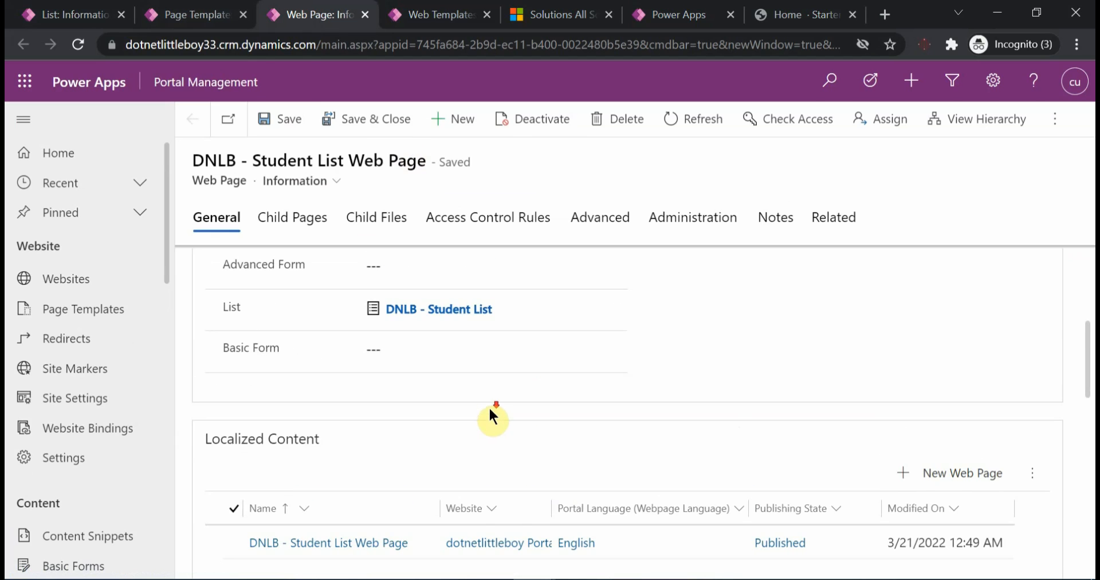
pyautogui.scroll(-1, 373, 451)
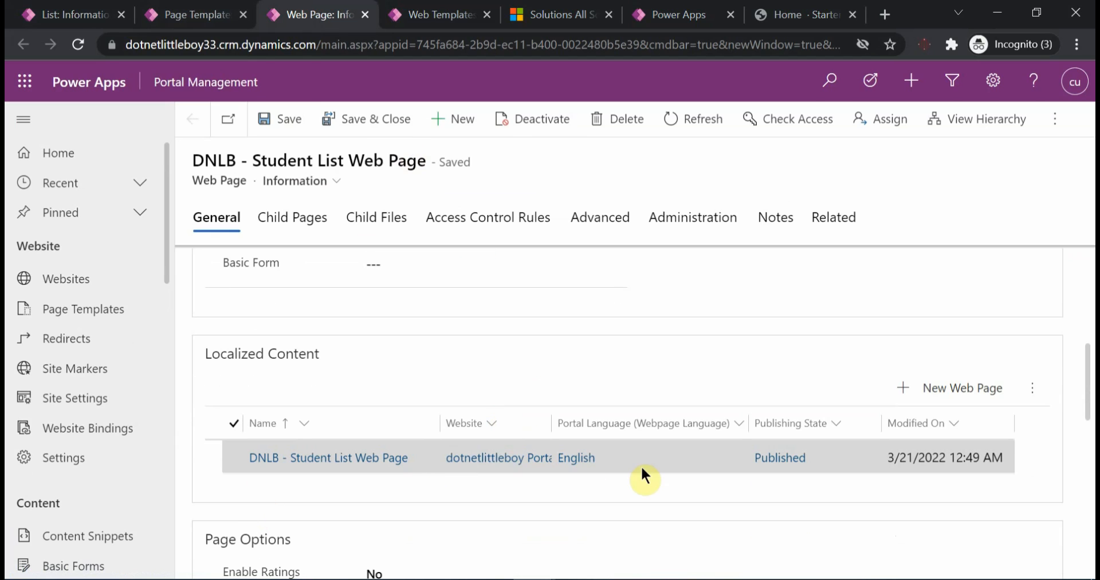
pyautogui.doubleClick(662, 452)
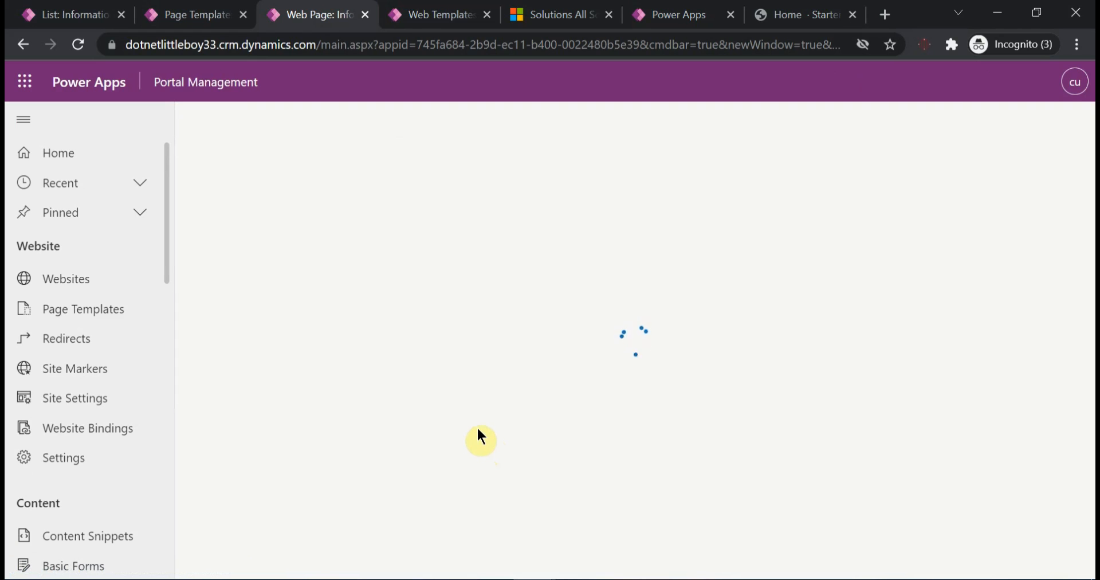
pyautogui.scroll(-4, 282, 496)
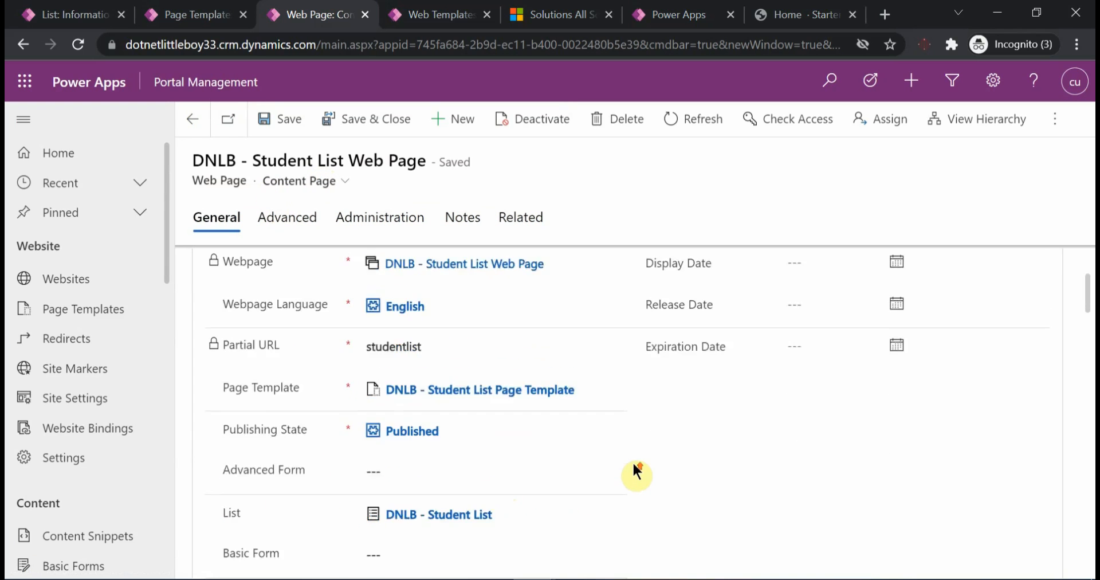
pyautogui.scroll(3, 573, 447)
pyautogui.click(191, 119)
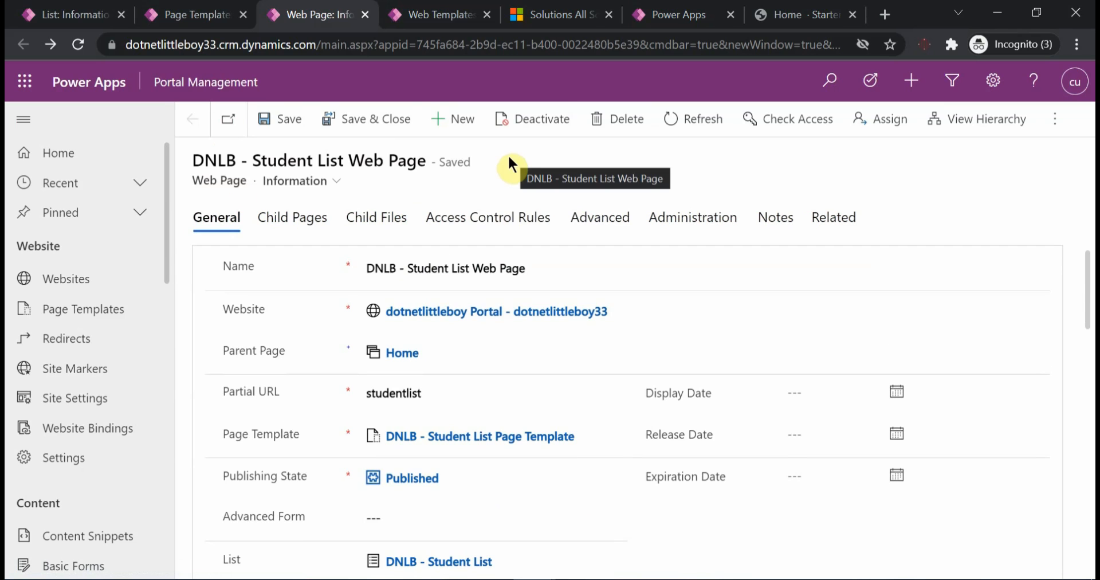
# - Open the DNLB - Student List Web Template linked in the student list page template's general settings
pyautogui.scroll(-1, 509, 352)
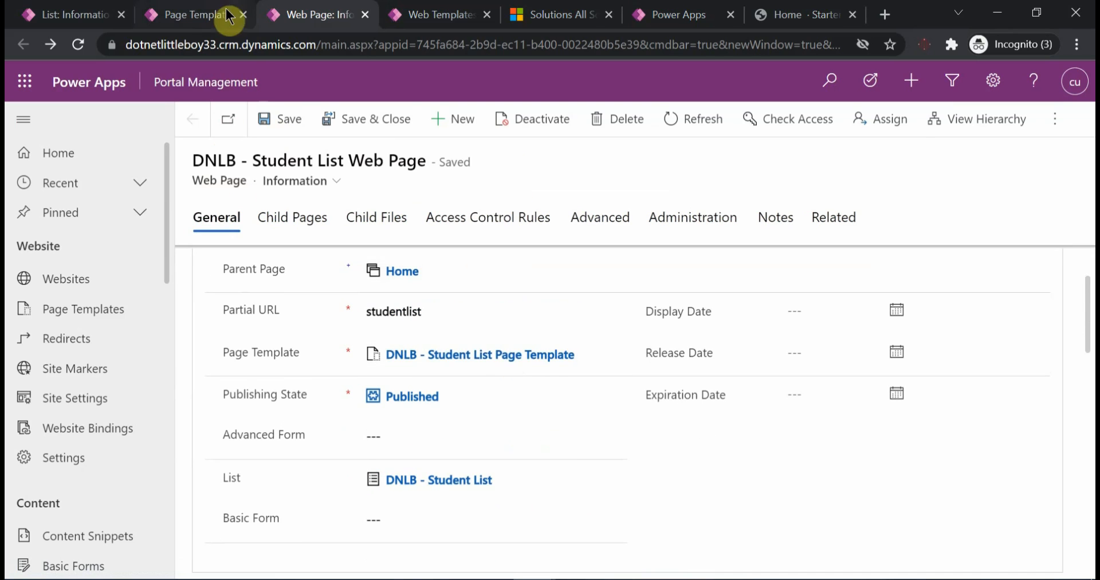
pyautogui.click(195, 14)
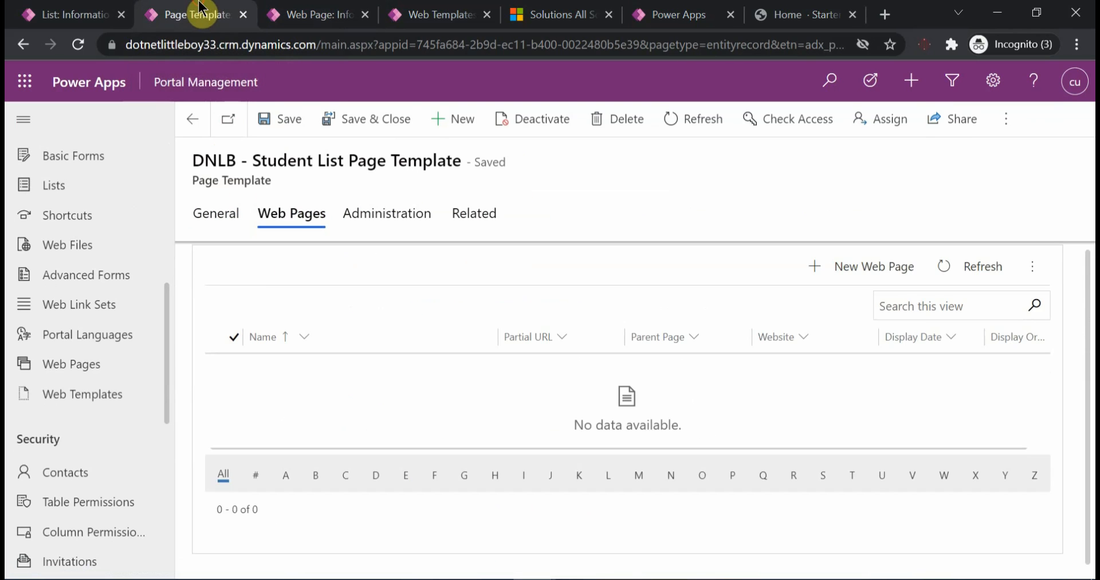
pyautogui.click(221, 225)
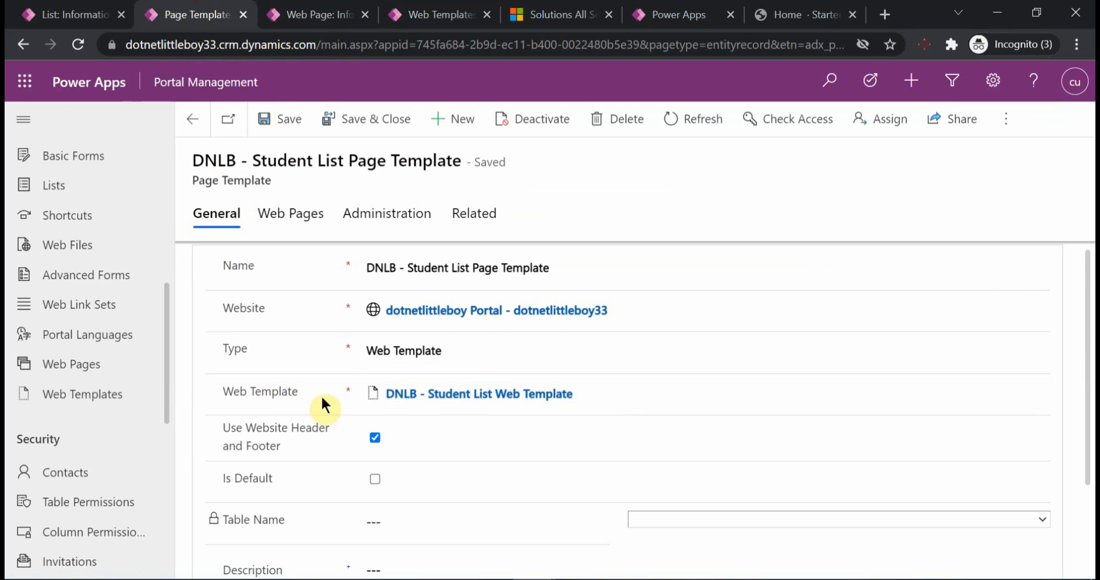
pyautogui.click(481, 393)
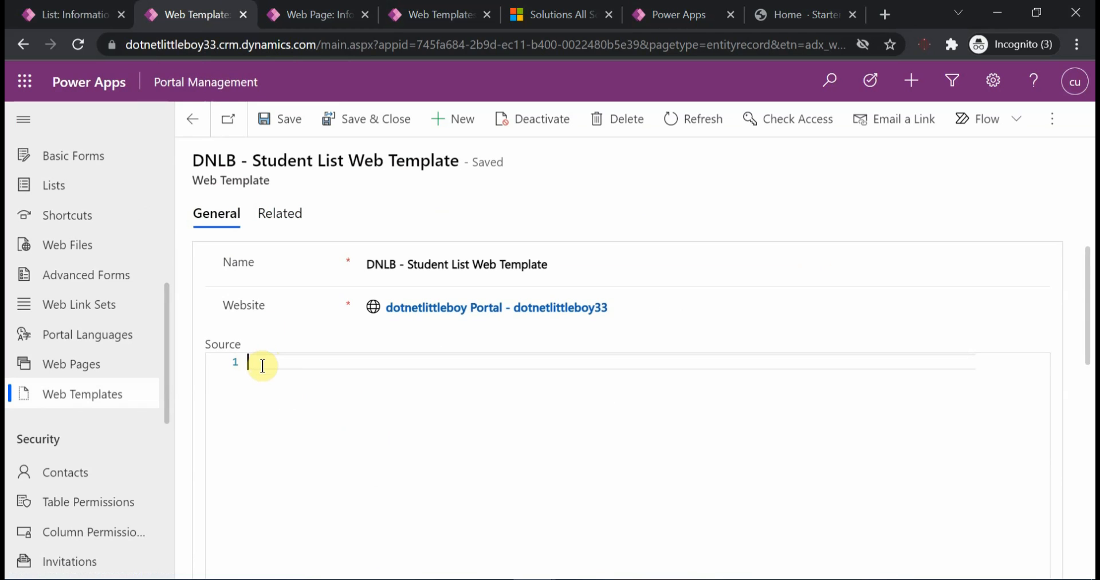
# - Review the page template, publishing state and list settings of the DNLB - Student List Web Page record
pyautogui.click(298, 14)
pyautogui.scroll(-5, 447, 400)
pyautogui.scroll(3, 455, 402)
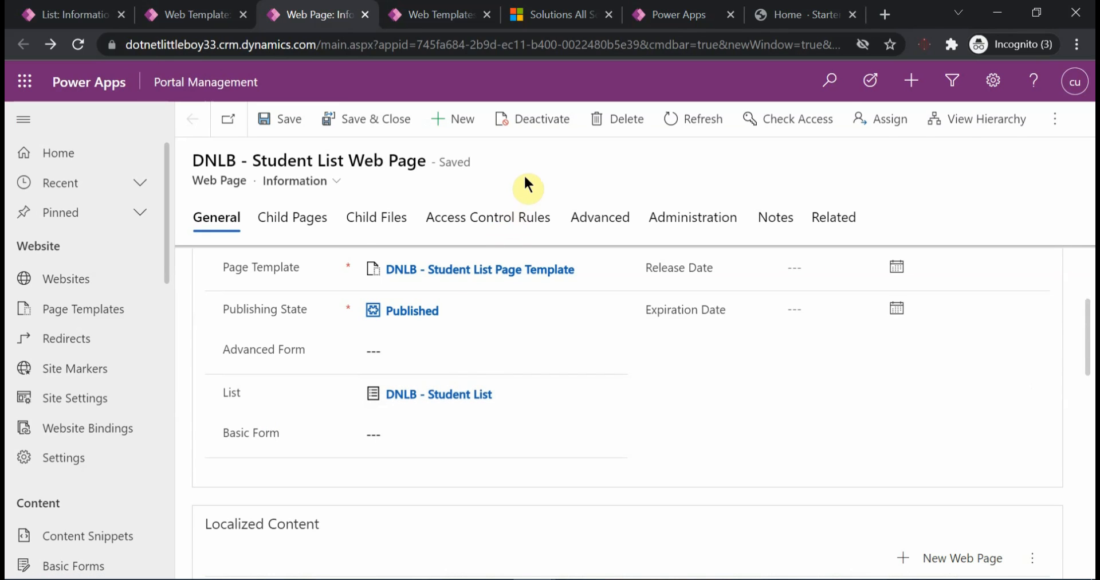
# - Enter {% extends 'layout 1 Column' %} as the first source line of the DNLB - Student List Web Template
pyautogui.click(201, 14)
pyautogui.click(281, 365)
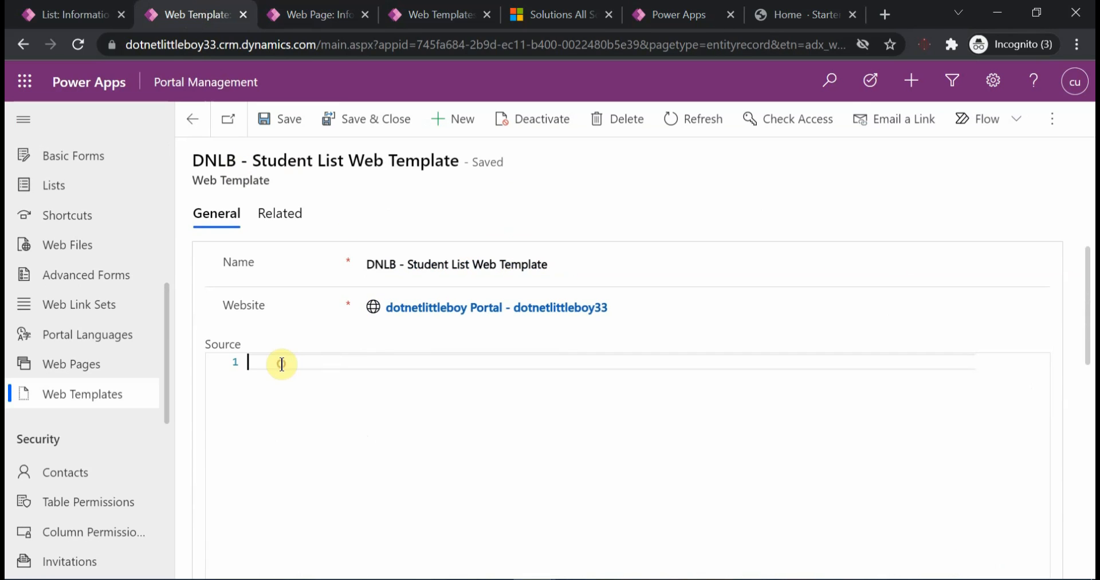
pyautogui.write('{')
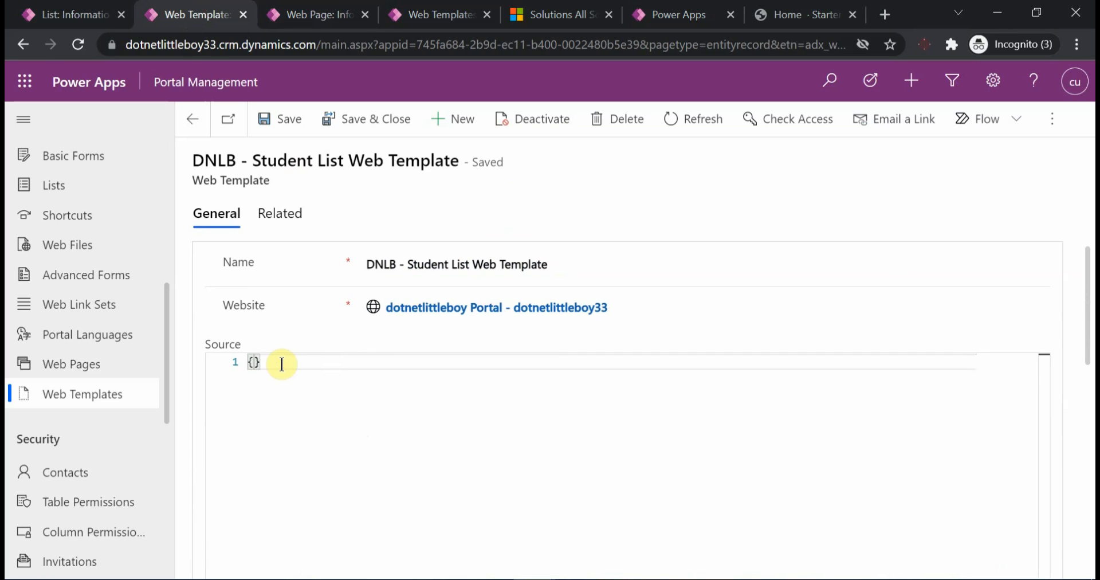
pyautogui.write('%%')
pyautogui.write('extends  %')
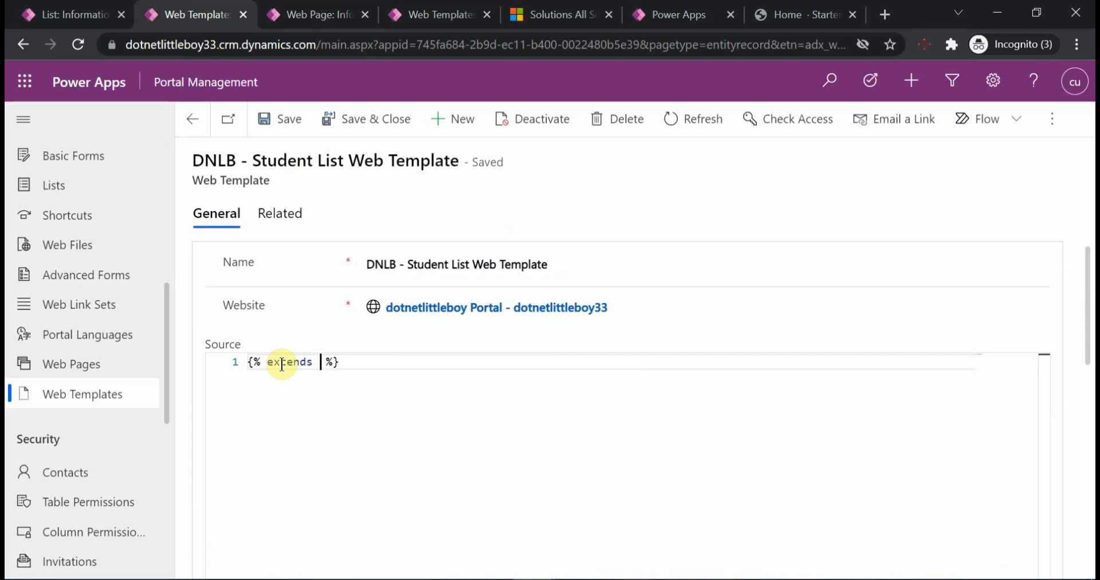
pyautogui.write('"l')
pyautogui.press('BackSpace')
pyautogui.press('BackSpace')
pyautogui.write("'layout ")
pyautogui.write('1 Colum')
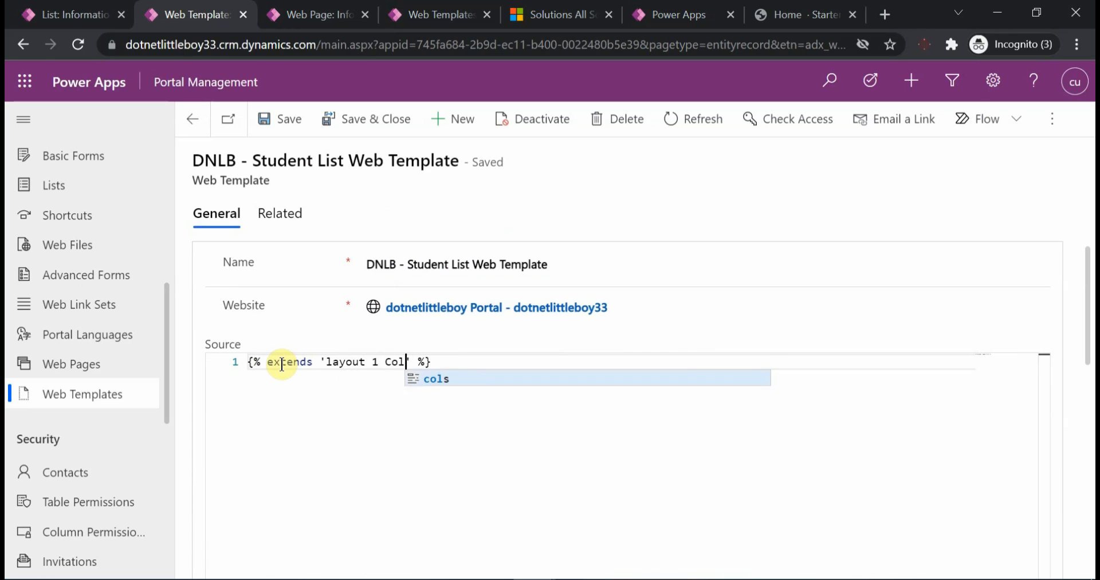
pyautogui.write('n')
pyautogui.press('Right')
pyautogui.press('Right')
pyautogui.press('Right')
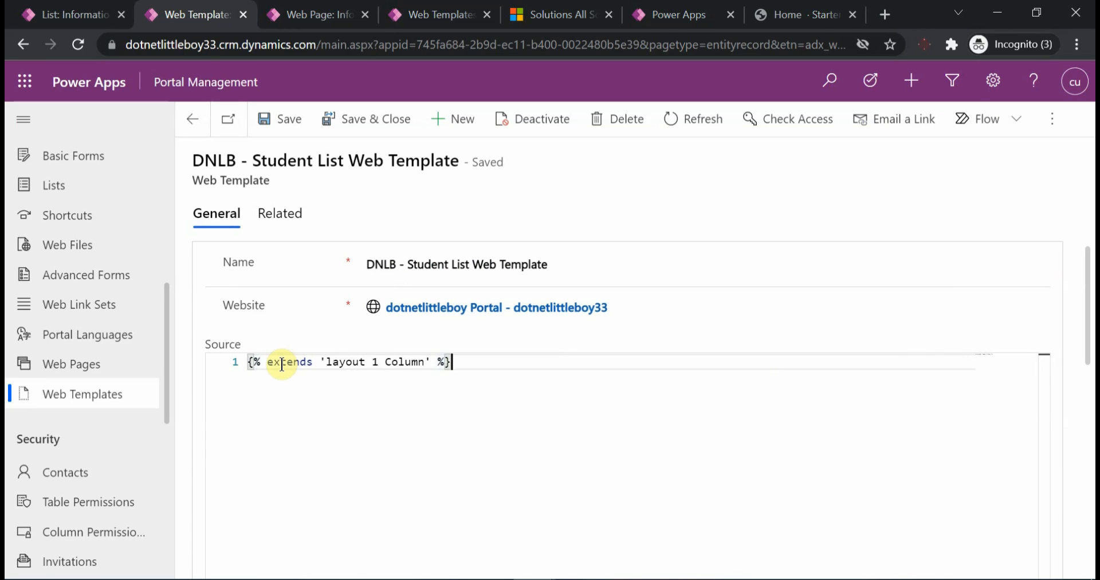
# - Add a {% block main %} and {% endblock %} pair below the extends line, leaving an empty line between them
pyautogui.press('Return')
pyautogui.write('{"')
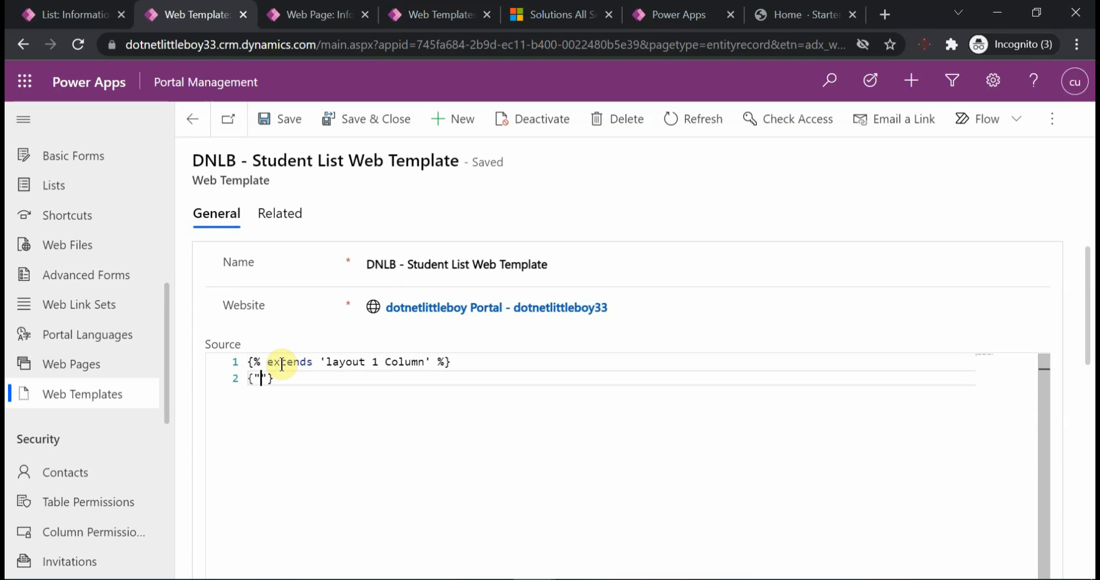
pyautogui.press('BackSpace')
pyautogui.write('% block main %')
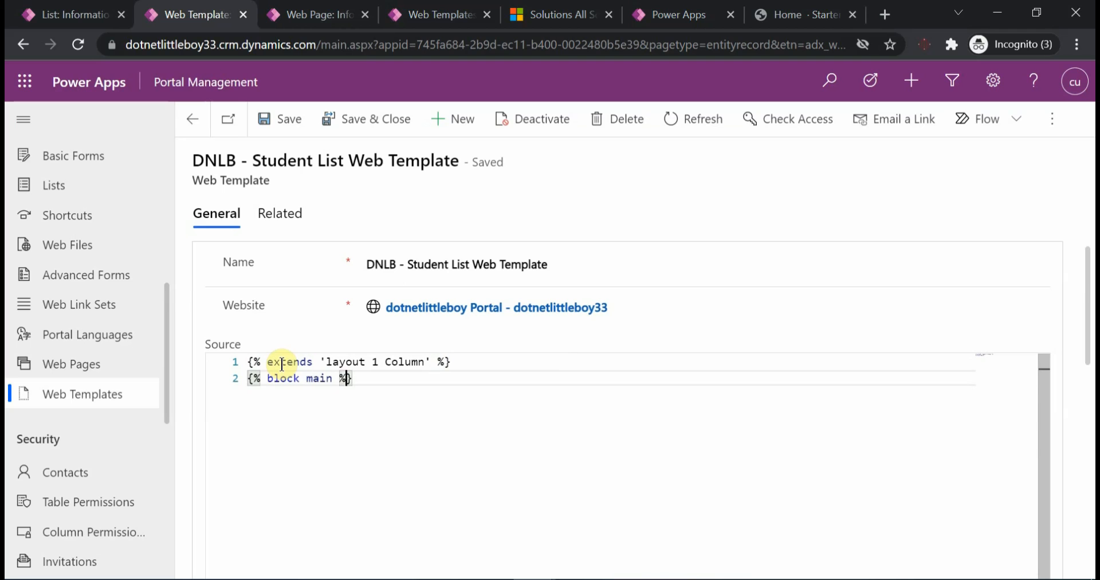
pyautogui.press('Return')
pyautogui.press('Return')
pyautogui.write('{%% endblock %')
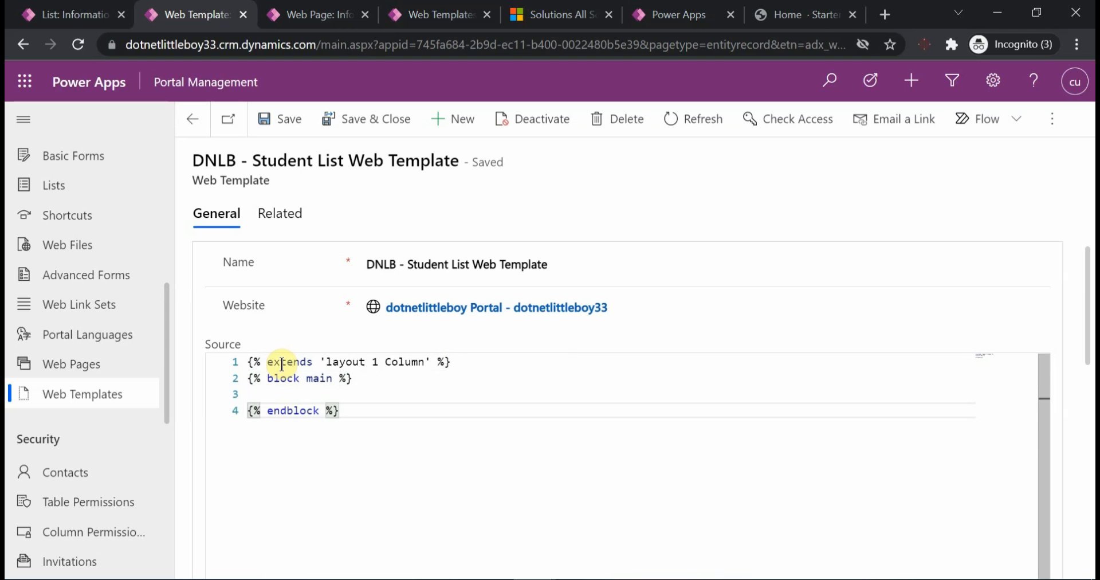
# - Insert a div with class "container" and its closing tag inside the main block, with an empty line between the tags
pyautogui.press('Up')
pyautogui.write('<div')
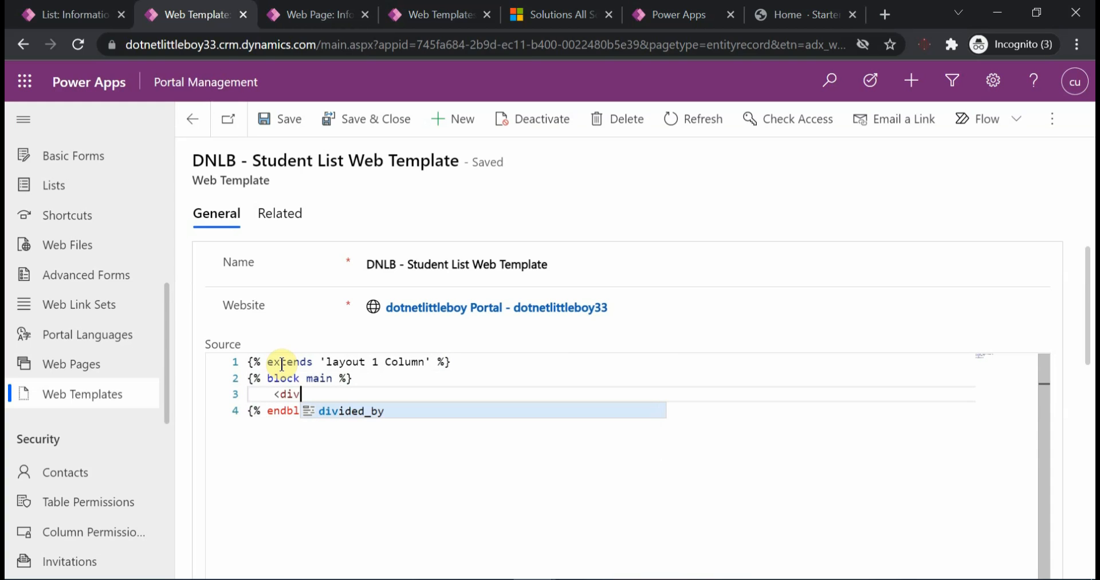
pyautogui.write(' class="')
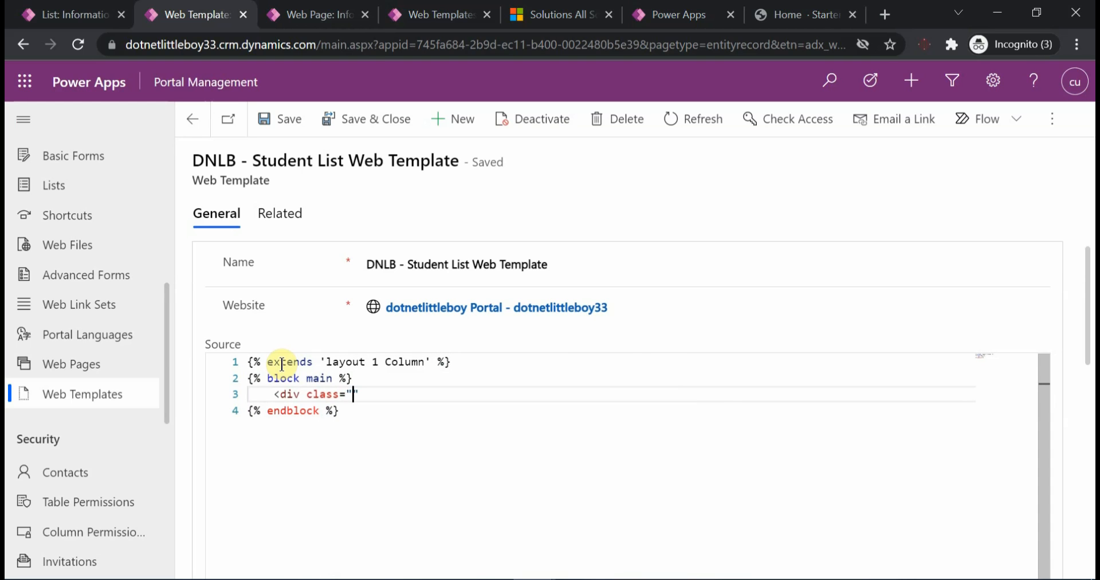
pyautogui.write('contain')
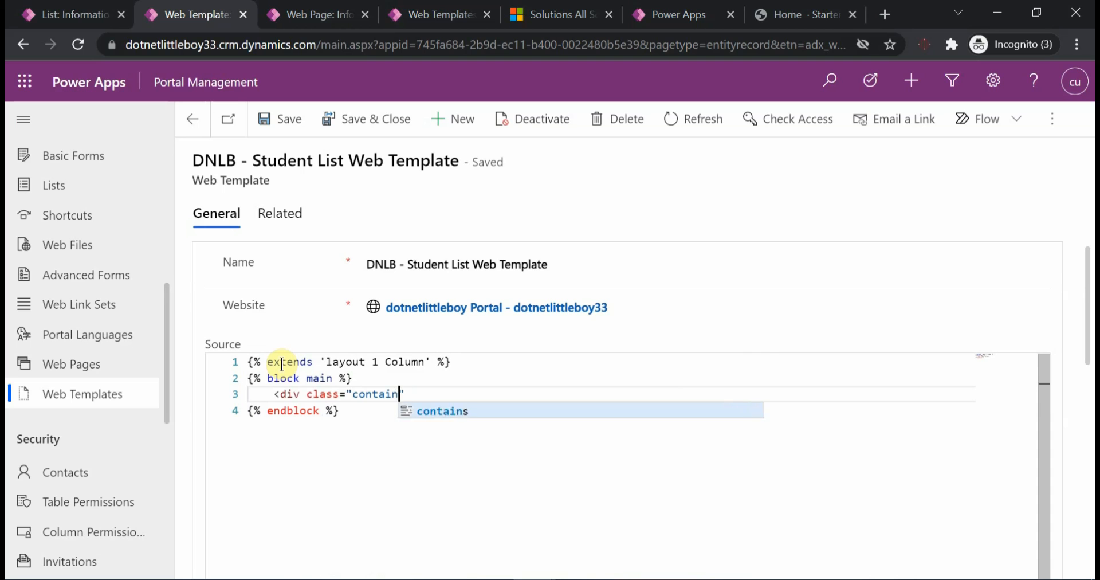
pyautogui.write('er">')
pyautogui.press('Return')
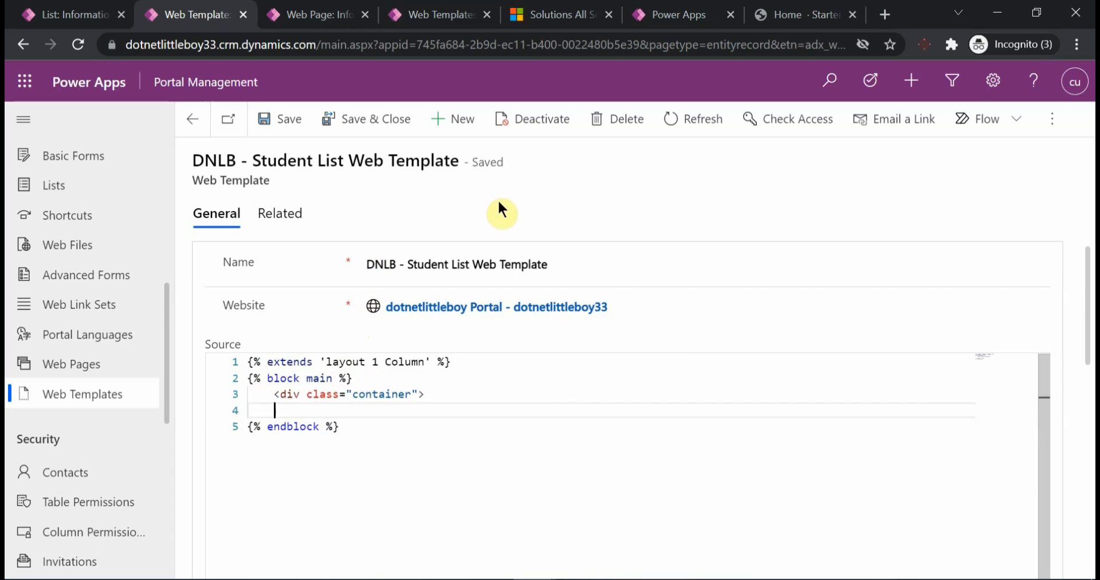
pyautogui.press('Return')
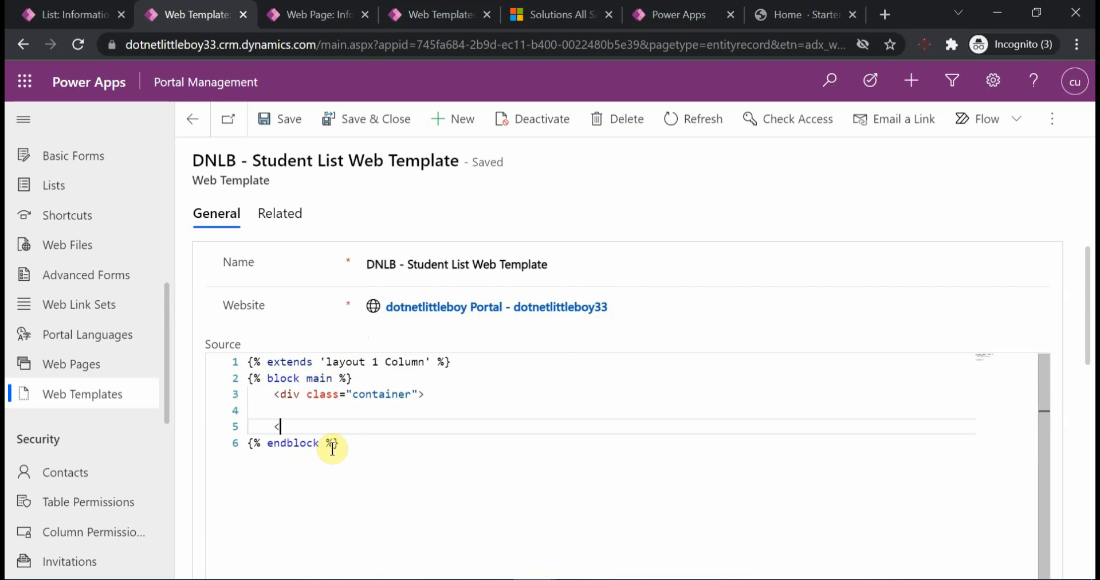
pyautogui.write('</div>')
# - Inside the container div, add the line {% include 'entity_list' key: page.adx_entitylist.id %}
pyautogui.press('Up')
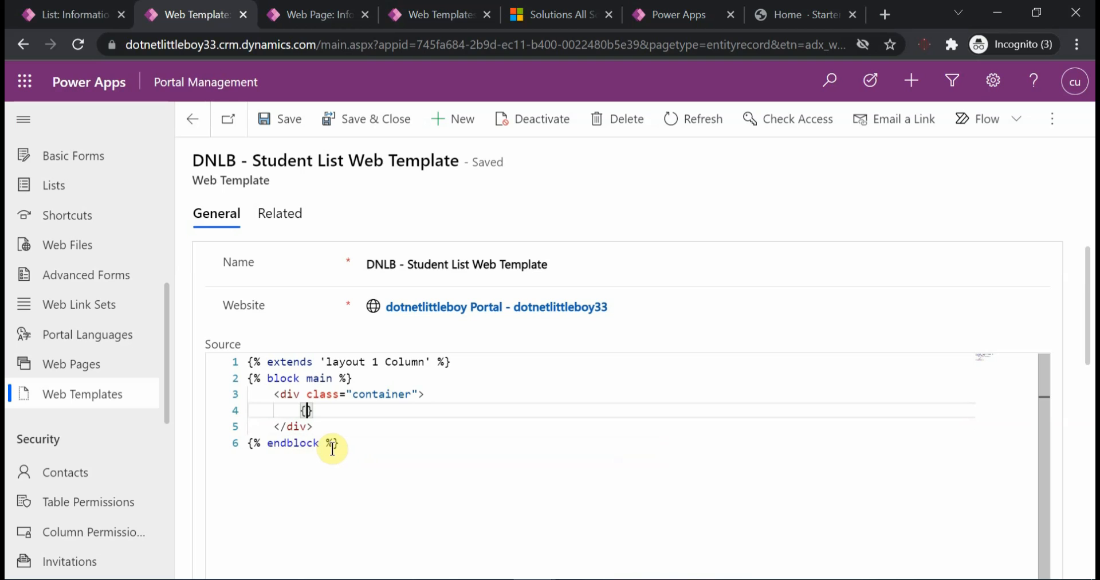
pyautogui.write('{%%')
pyautogui.press('Left')
pyautogui.write('incl')
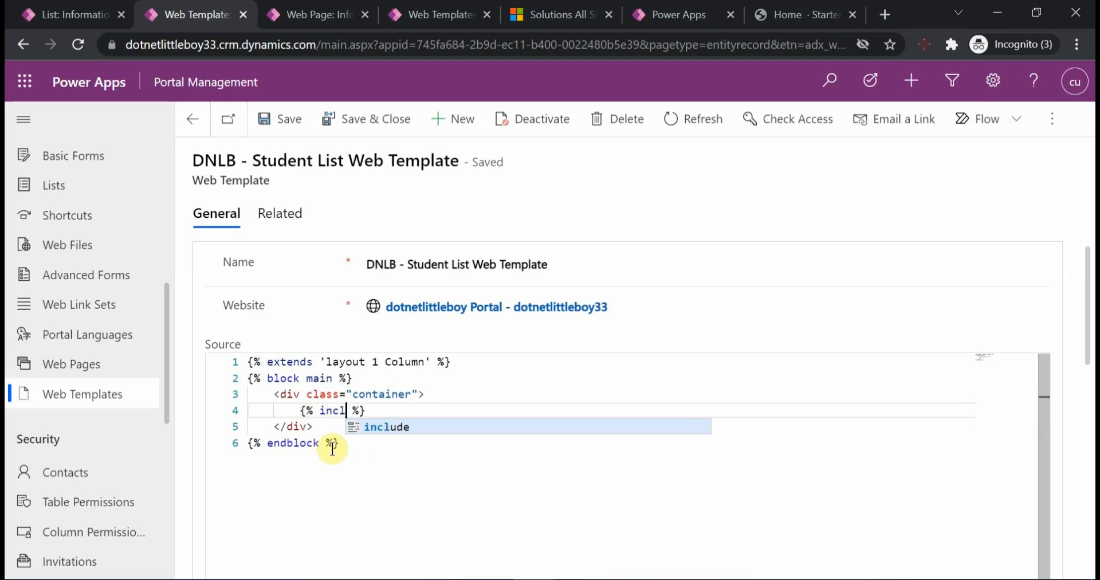
pyautogui.press('Return')
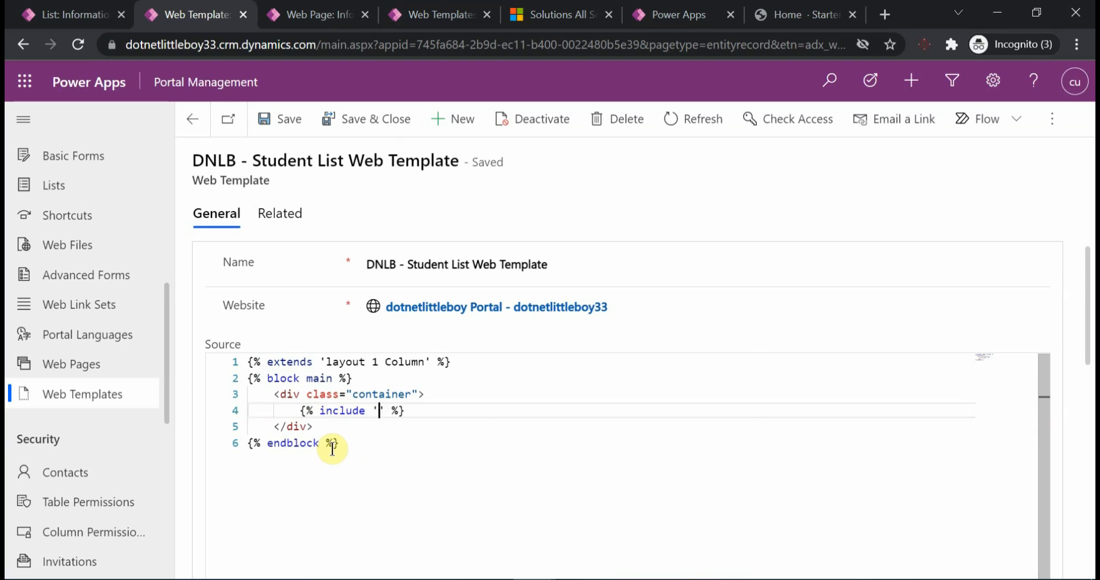
pyautogui.write("'entity_list")
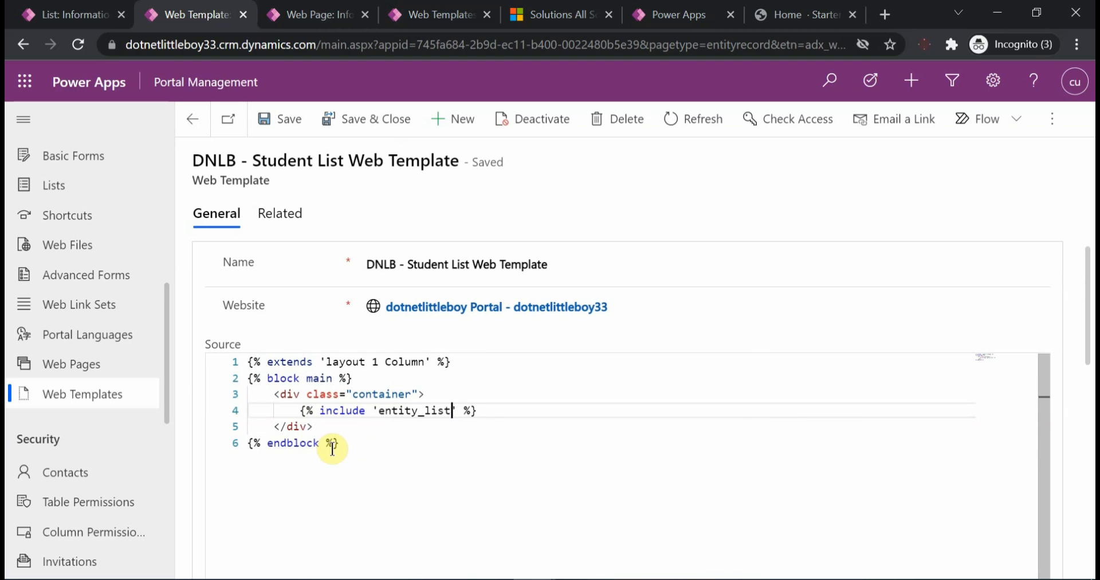
pyautogui.write("' key: page.adx")
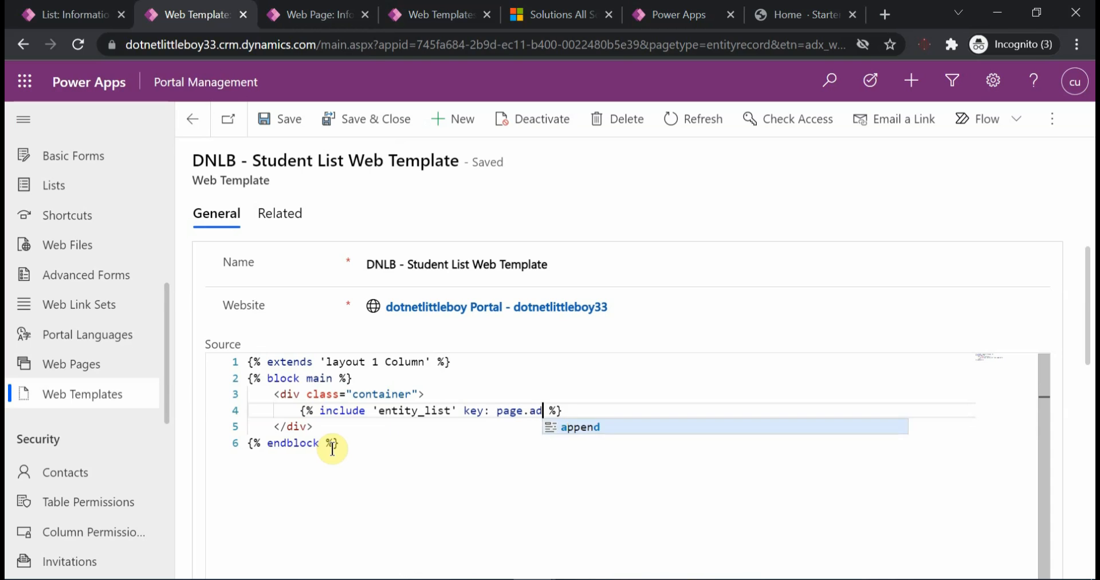
pyautogui.write('_entitylist.id')
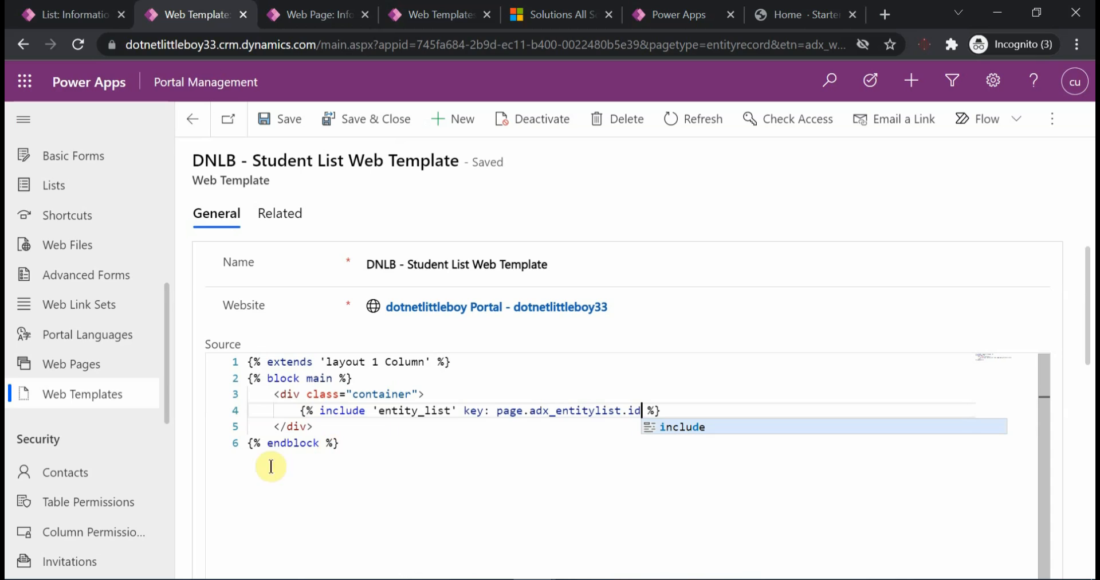
# - Compare the template's adx_entitylist reference with the DNLB - Student List record and the web page's list setting
pyautogui.moveTo(528, 411); pyautogui.dragTo(620, 410)
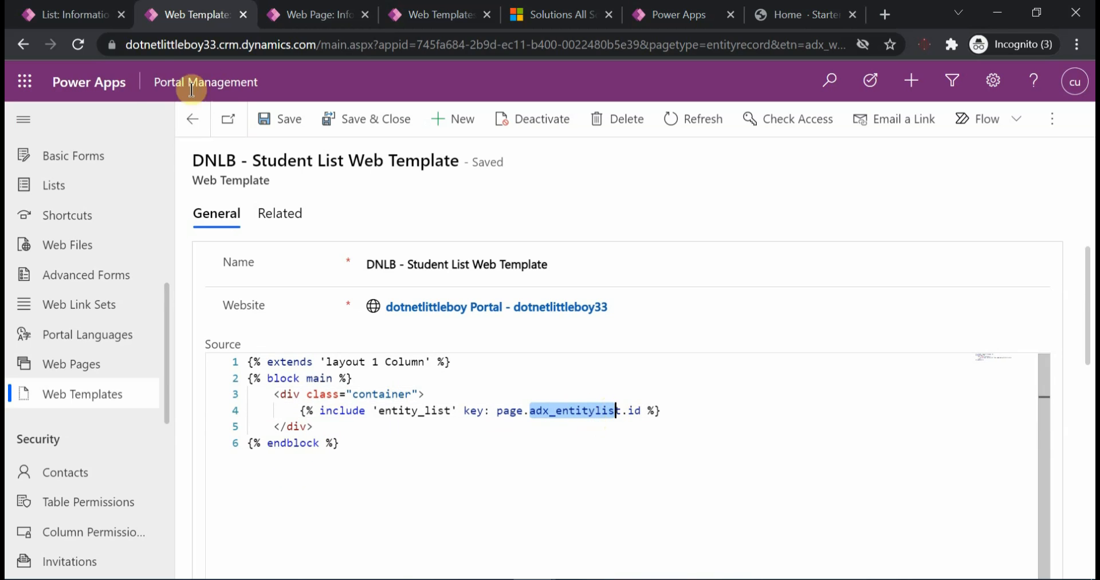
pyautogui.click(91, 7)
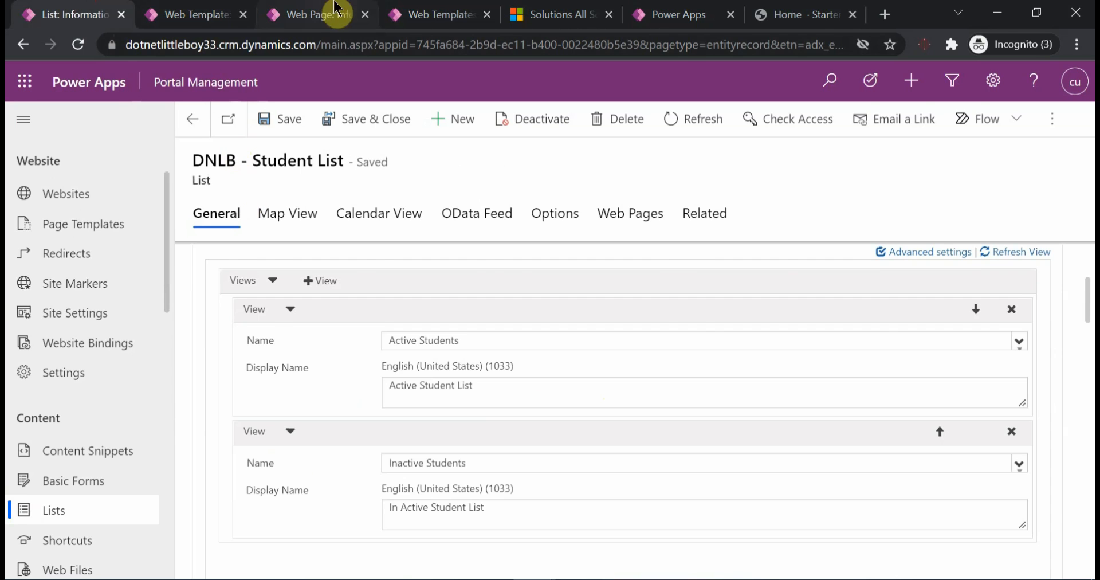
pyautogui.click(340, 17)
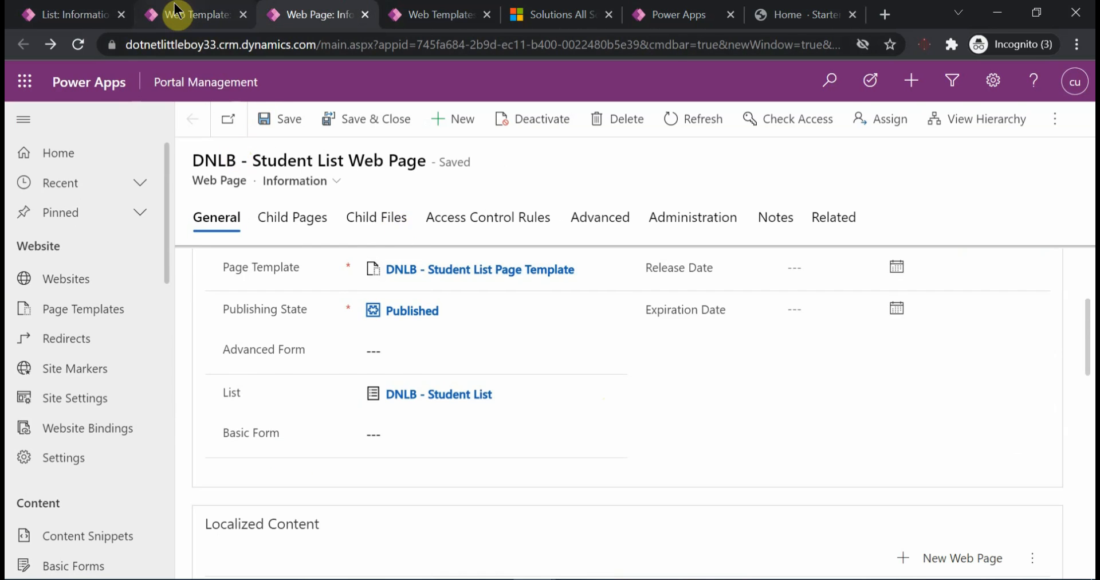
pyautogui.click(194, 14)
# - Check the finished source code of the student list web template and save the record
pyautogui.click(517, 410)
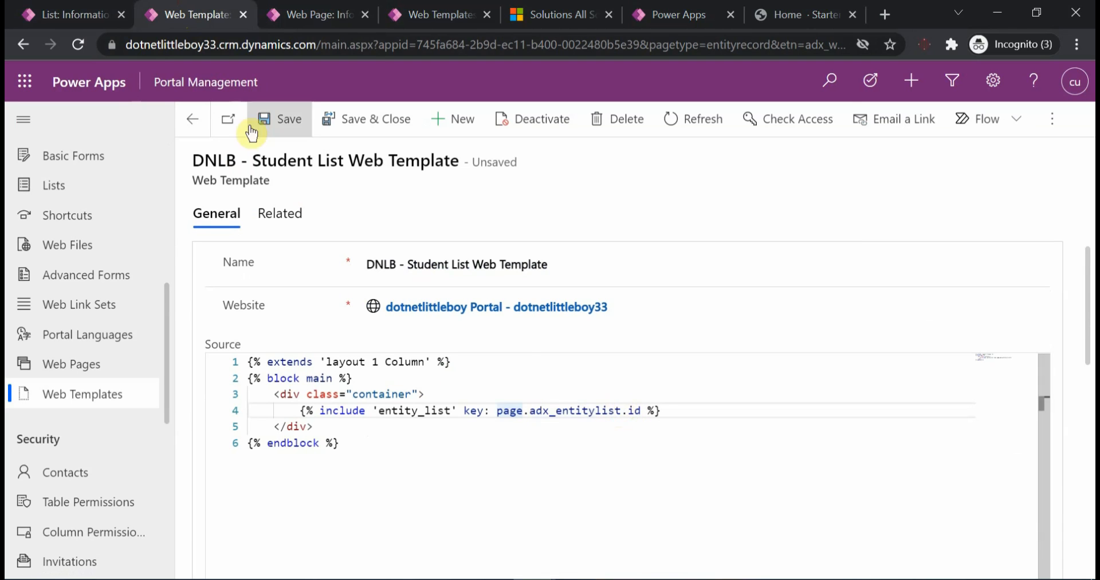
pyautogui.click(407, 426)
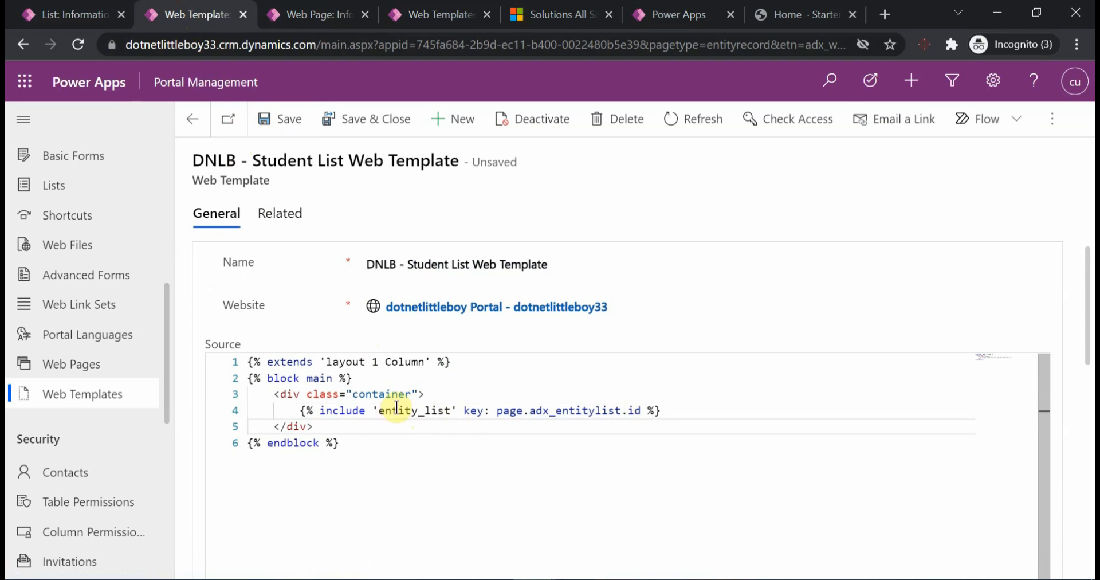
pyautogui.click(346, 443)
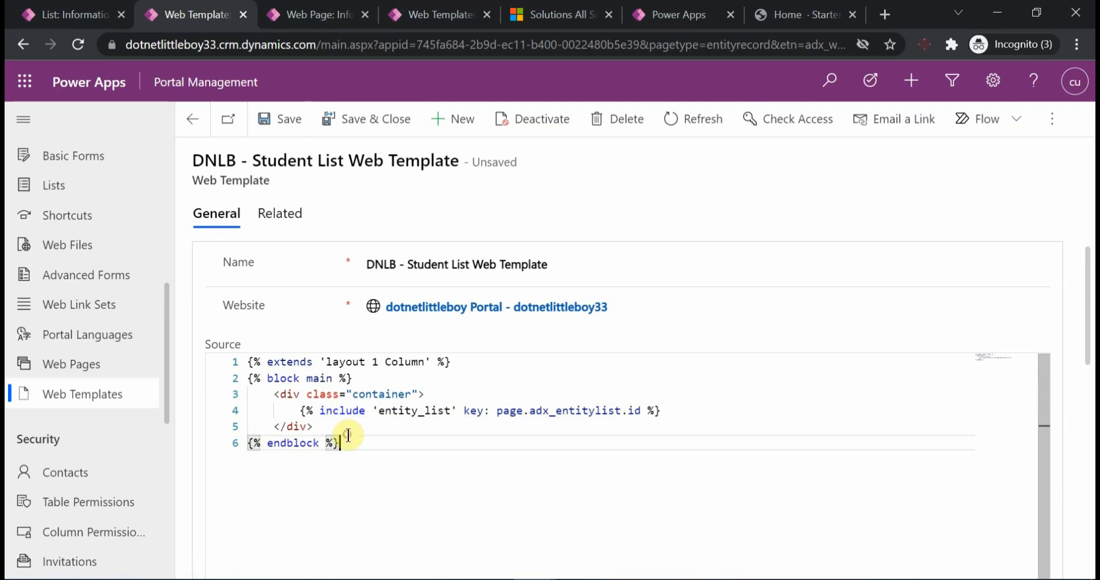
pyautogui.click(274, 136)
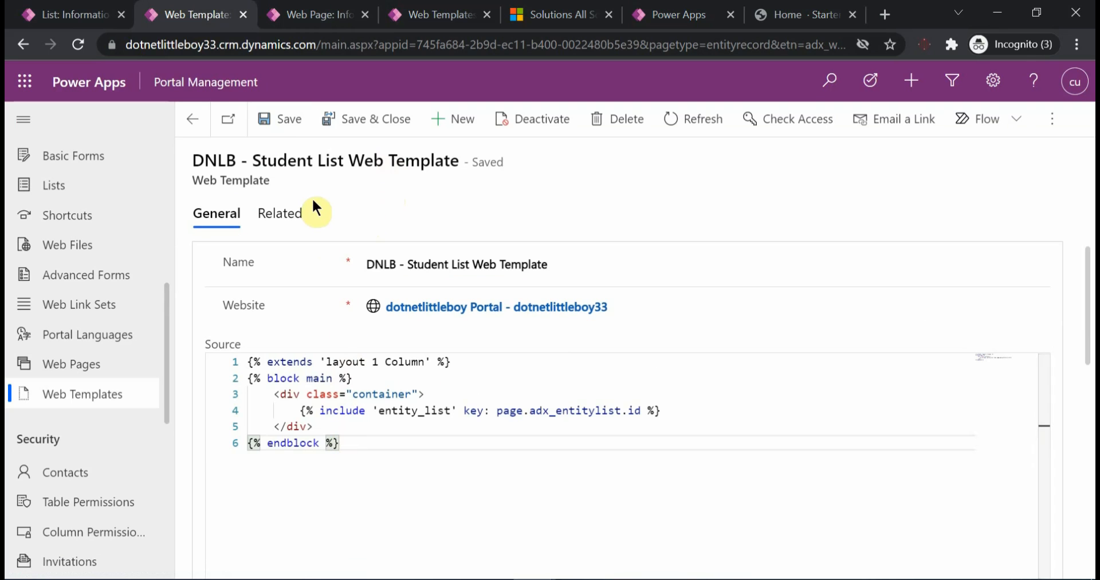
# - Synchronize the latest portal configuration changes with the website's Power Apps portals studio session
pyautogui.click(319, 12)
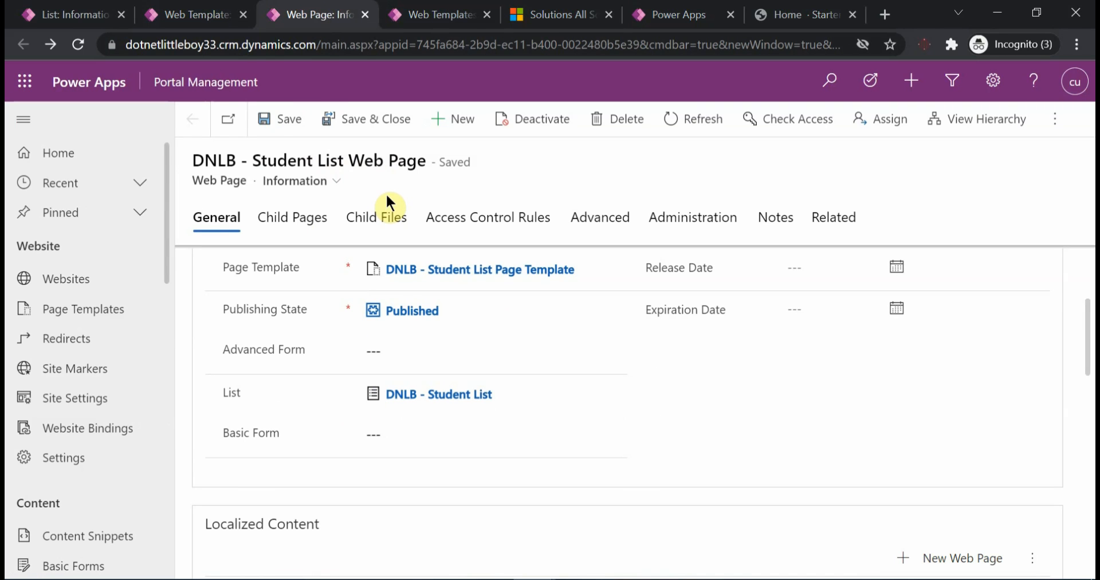
pyautogui.click(688, 14)
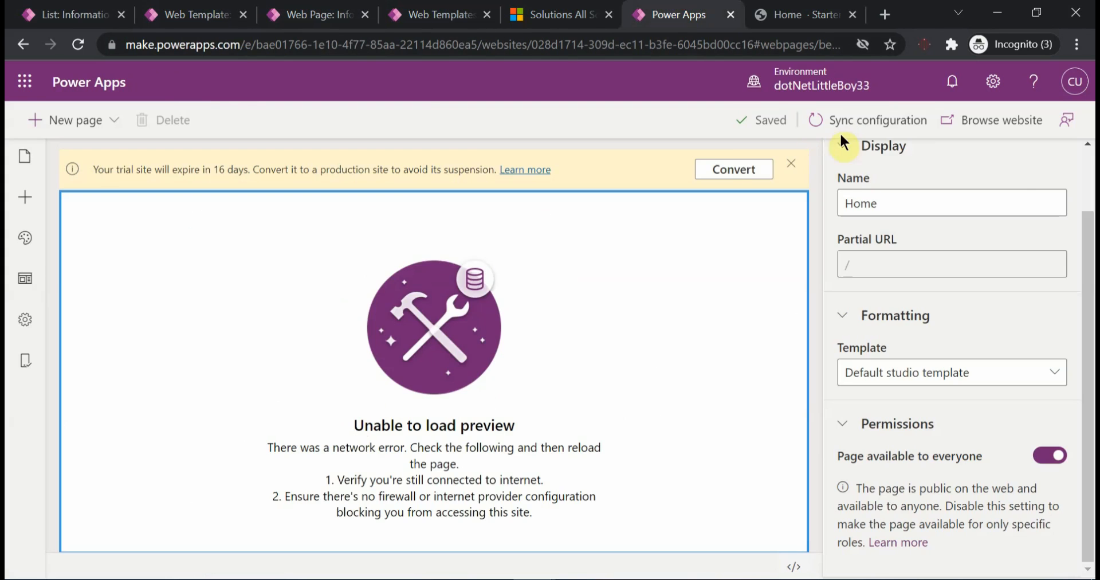
pyautogui.click(877, 122)
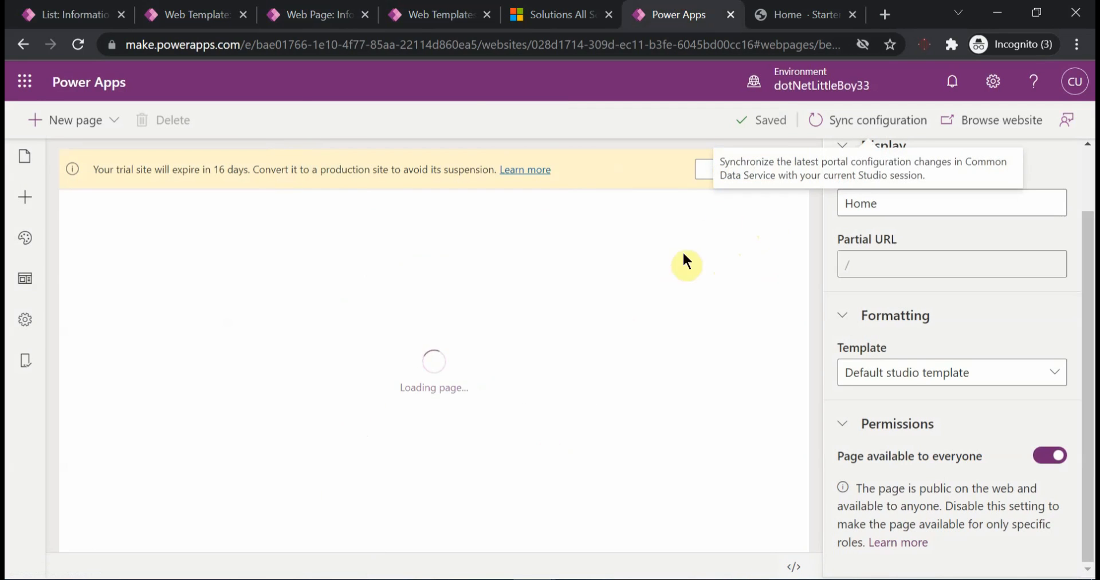
# - Open the student list page on the portal site by appending the web page's partial URL studentlist to the site address
pyautogui.click(782, 12)
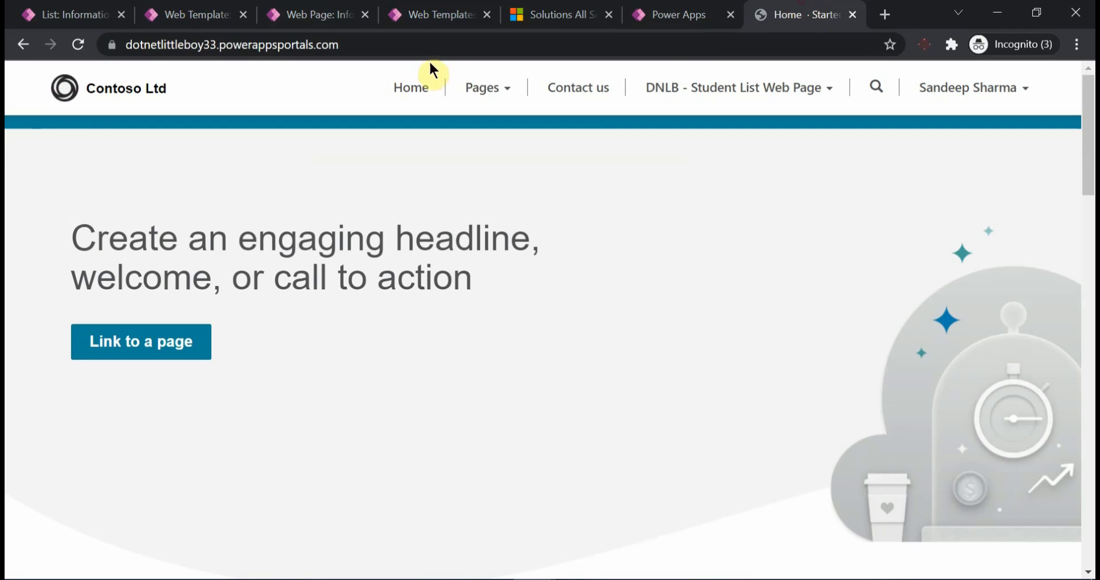
pyautogui.click(415, 44)
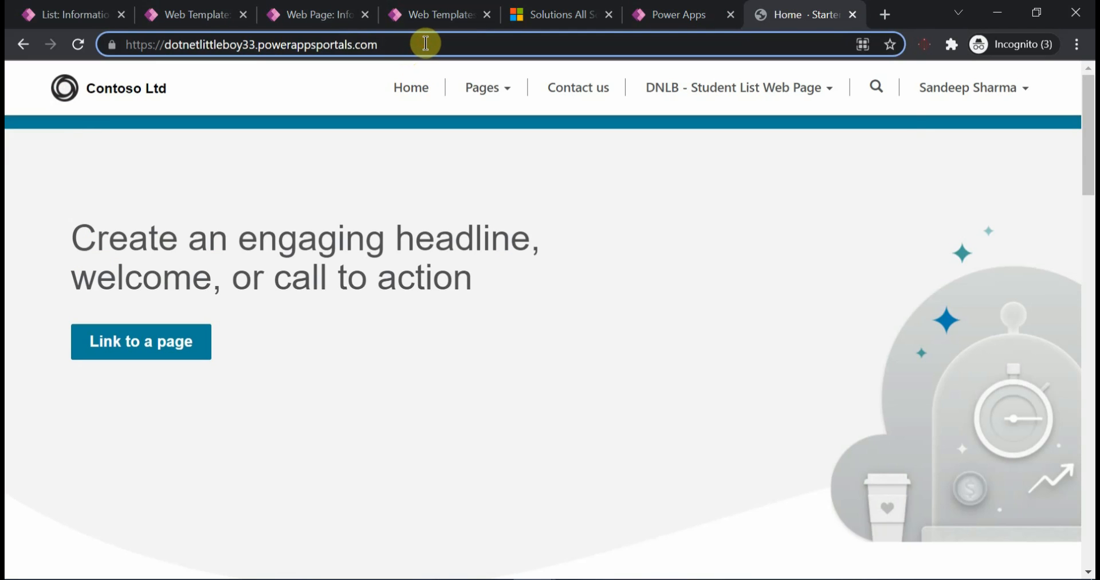
pyautogui.write('/')
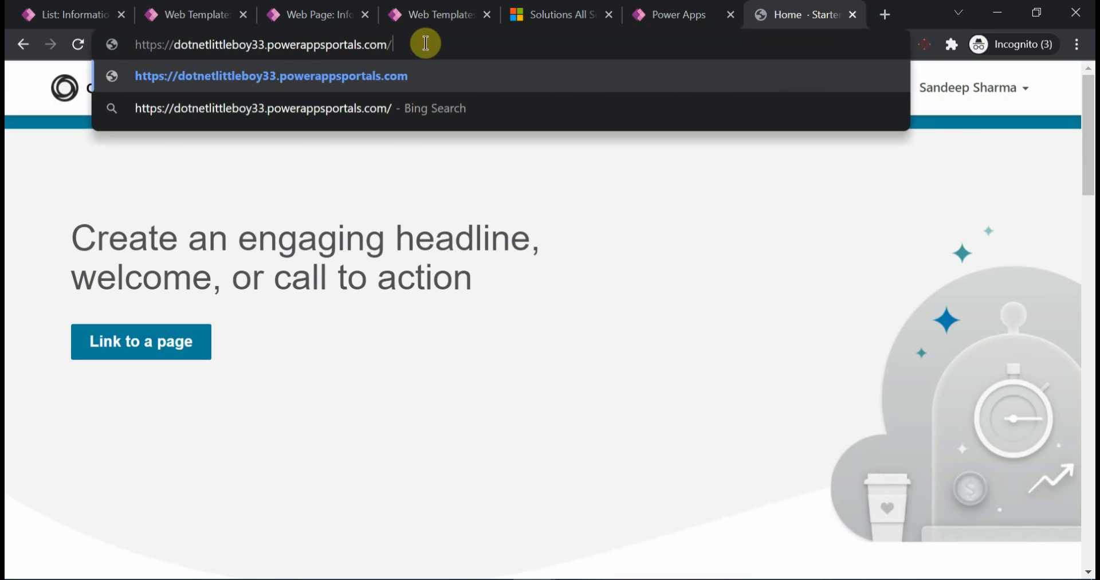
pyautogui.click(295, 13)
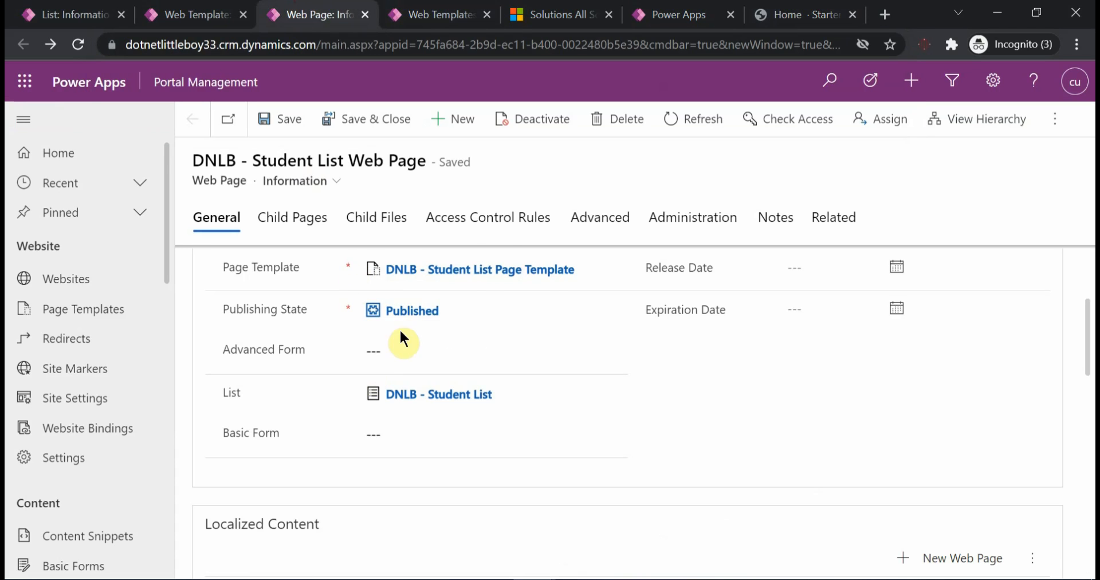
pyautogui.scroll(3, 401, 332)
pyautogui.moveTo(422, 395); pyautogui.dragTo(285, 406)
pyautogui.hotkey('ctrl', 'c')
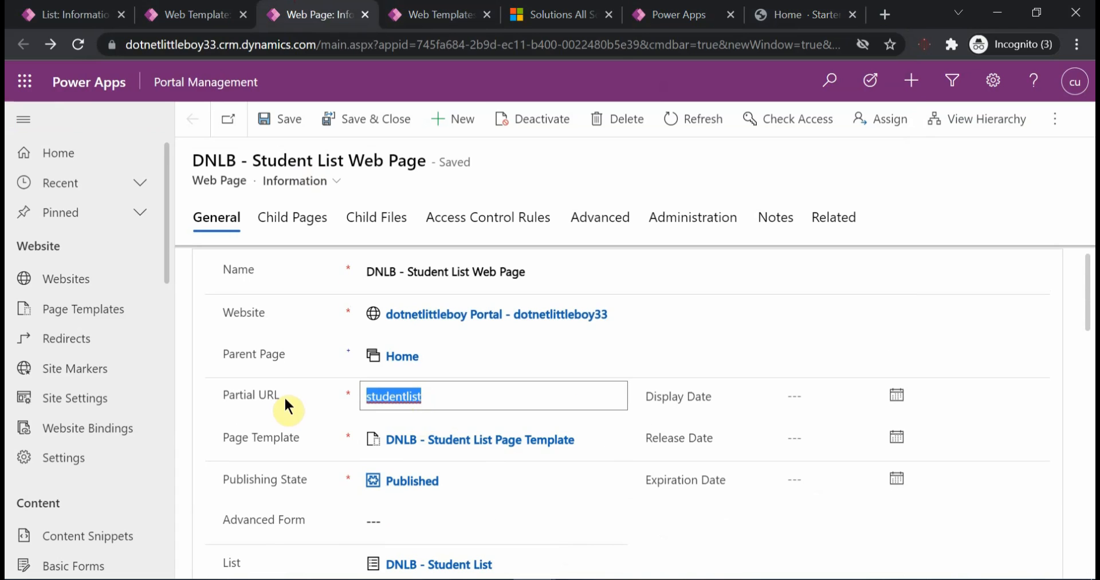
pyautogui.click(802, 15)
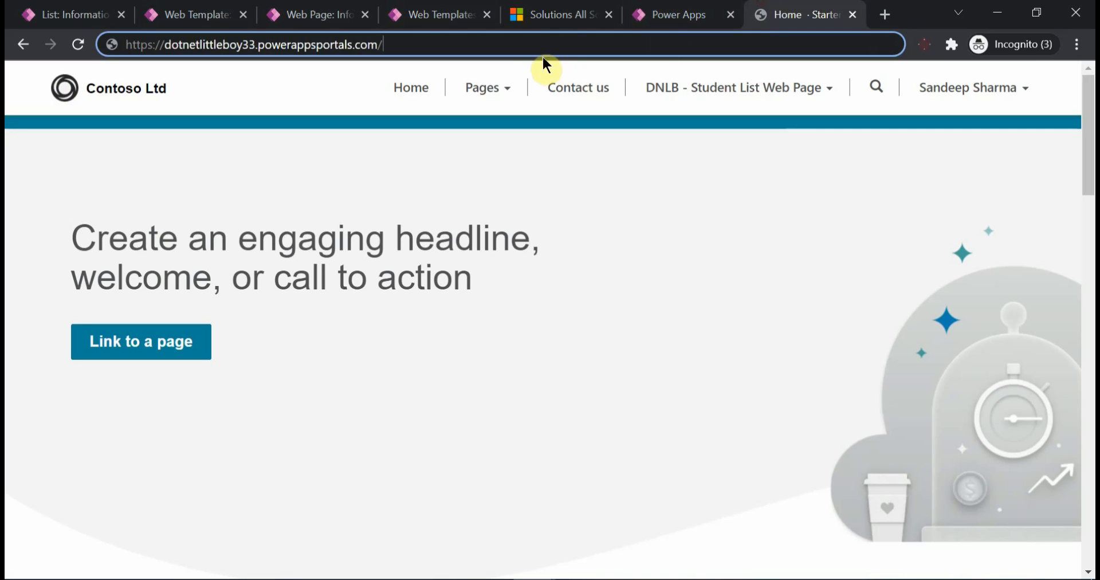
pyautogui.hotkey('ctrl', 'v')
pyautogui.press('Return')
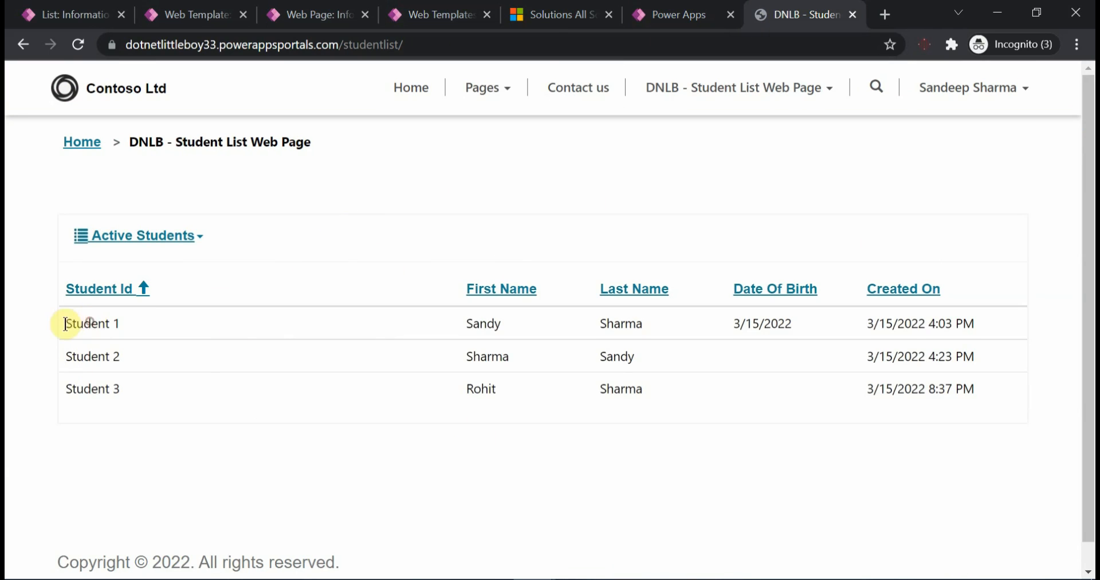
# - Examine the student records and columns listed on the portal's student list page
pyautogui.moveTo(64, 323); pyautogui.dragTo(188, 323)
pyautogui.click(36, 349)
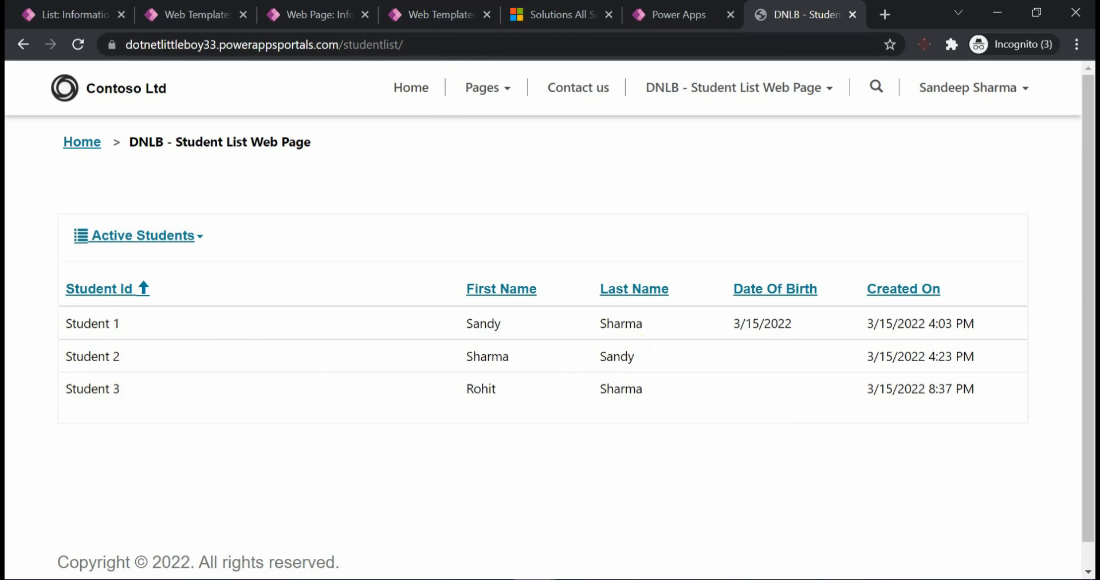
pyautogui.click(534, 578)
pyautogui.click(642, 547)
pyautogui.scroll(-3, 316, 427)
pyautogui.scroll(3, 314, 358)
pyautogui.click(992, 6)
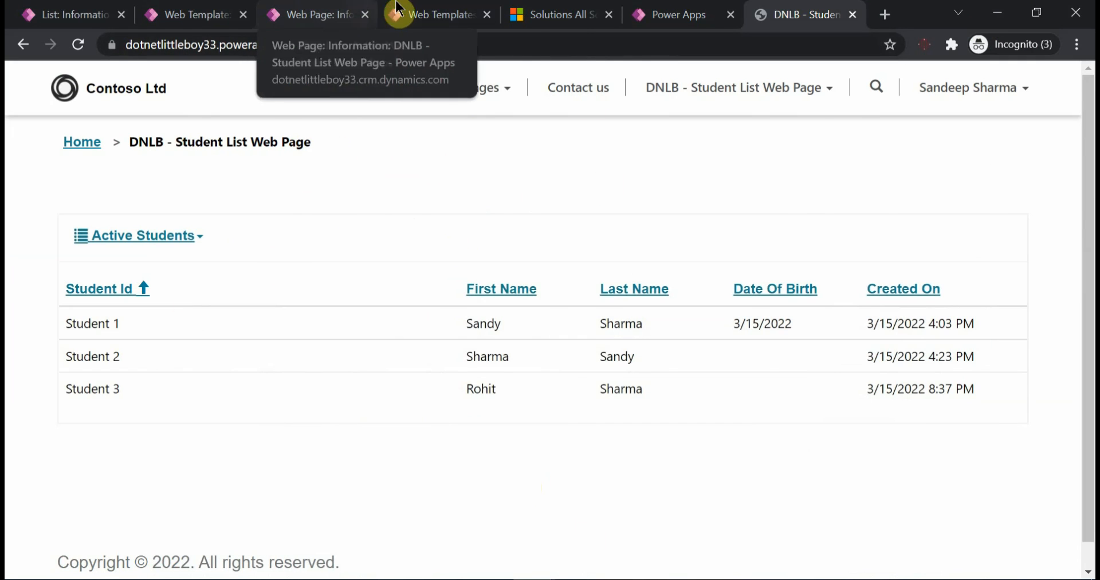
# - In Portal Management, create and save a web template named DNLB - Student Edit Web Template for the website dotnetlittleboy Portal - dotnetlittleboy33
pyautogui.click(427, 13)
pyautogui.scroll(2, 194, 263)
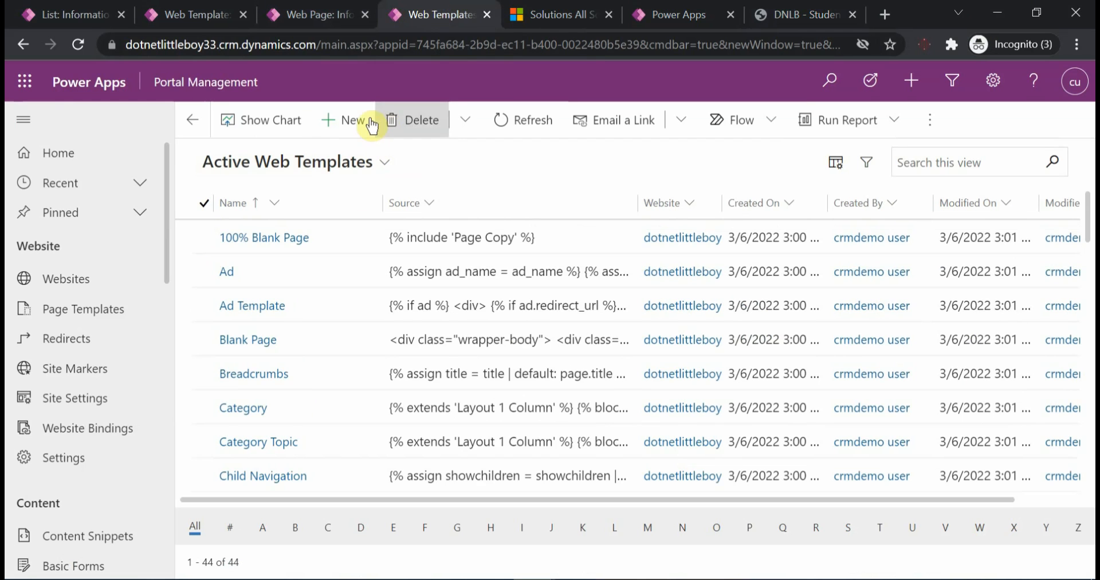
pyautogui.click(346, 121)
pyautogui.click(398, 247)
pyautogui.write('DNLB - Student Edit Web Template')
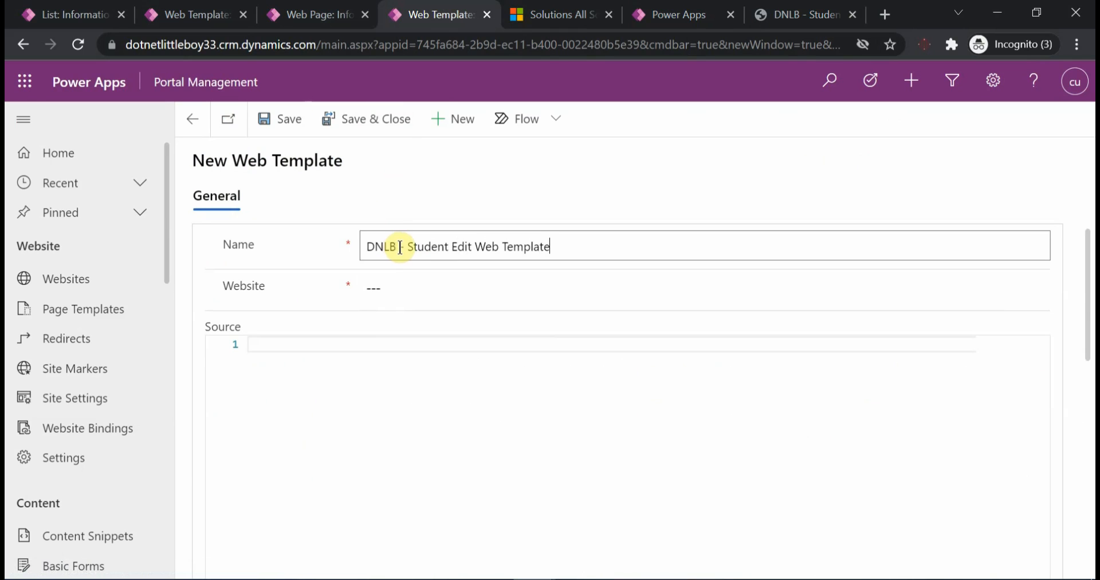
pyautogui.click(387, 287)
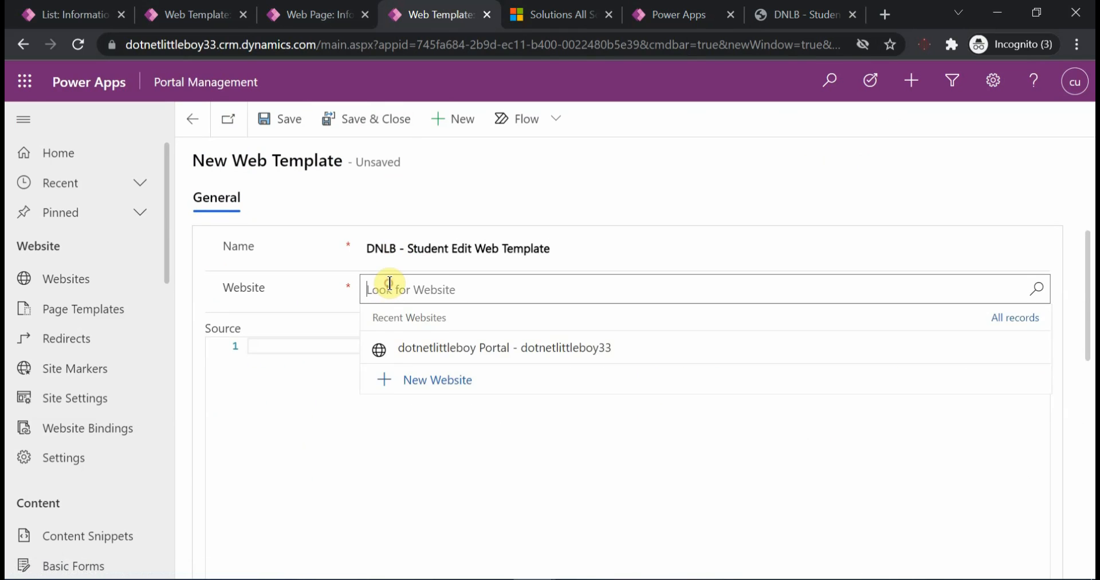
pyautogui.click(481, 351)
pyautogui.click(293, 121)
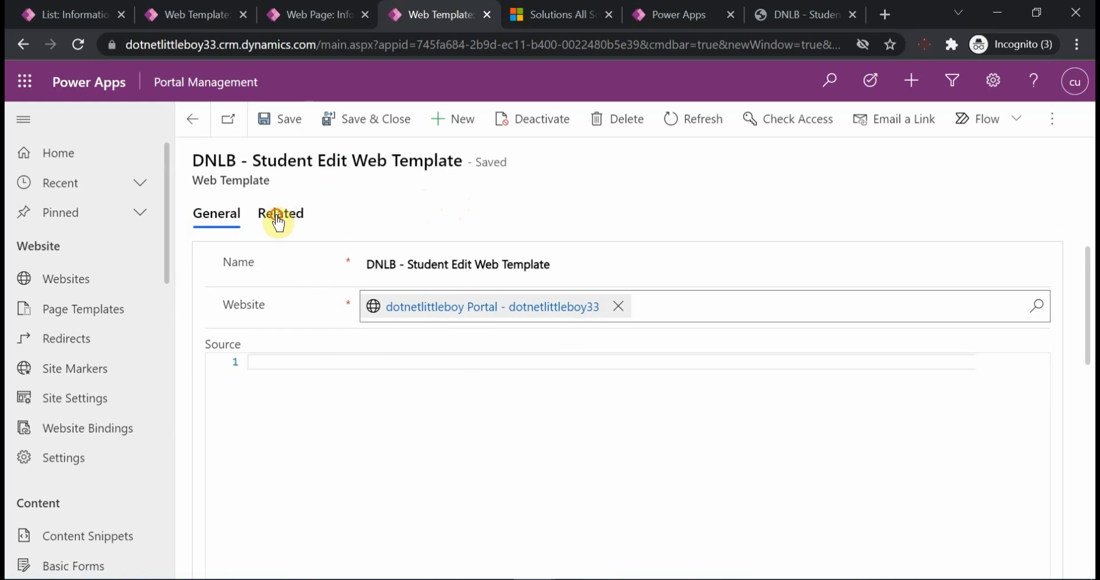
# - Start a new page template related to the student edit web template and name it DNLB - Student Edit Page Template
pyautogui.click(278, 222)
pyautogui.click(344, 319)
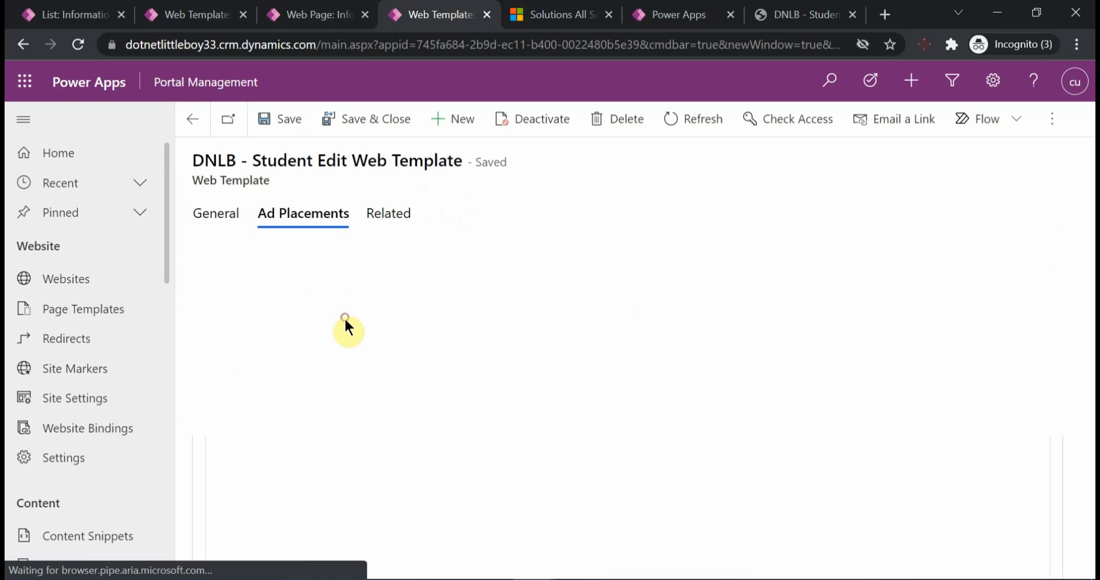
pyautogui.click(371, 220)
pyautogui.click(489, 347)
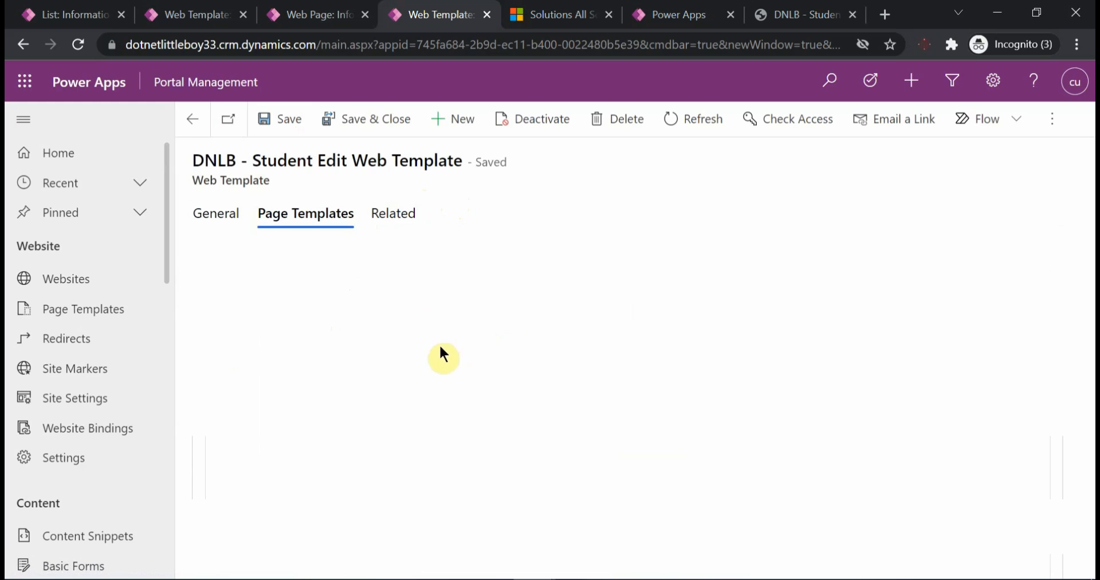
pyautogui.click(366, 264)
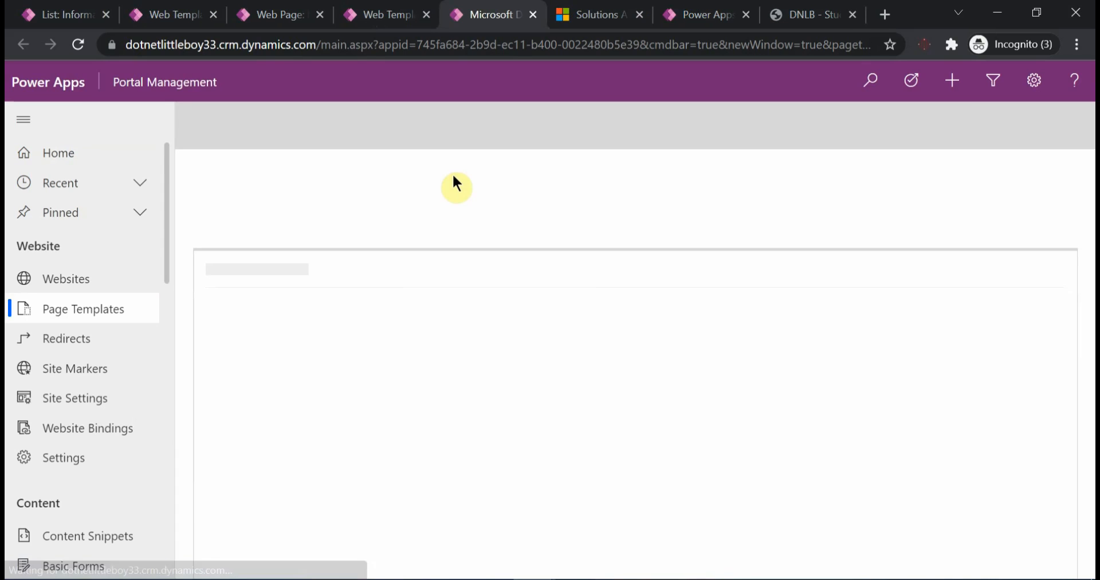
pyautogui.click(400, 249)
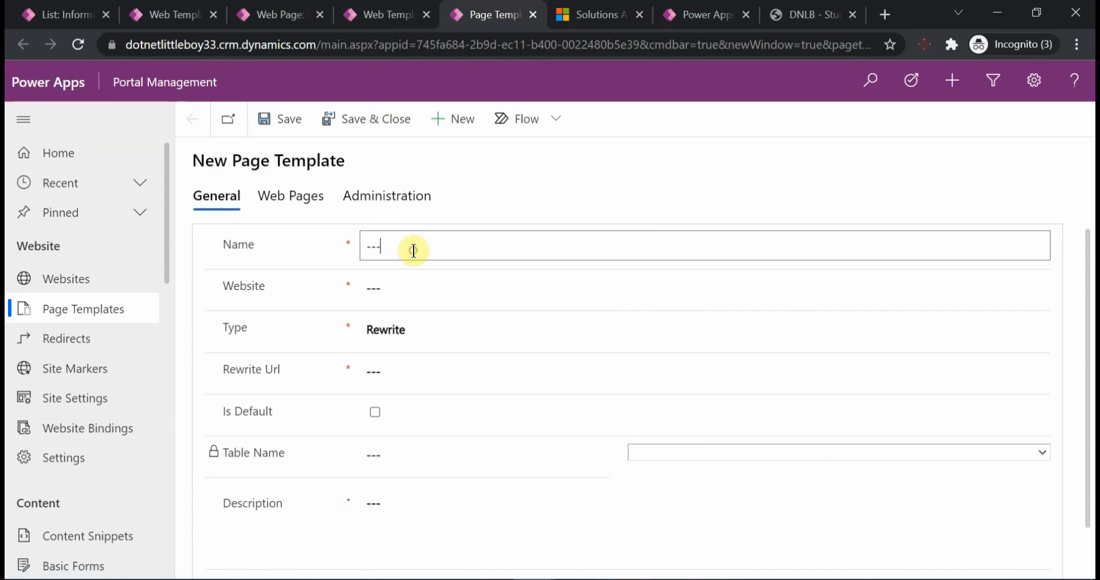
pyautogui.write('DNLB - Student Edit Page Template')
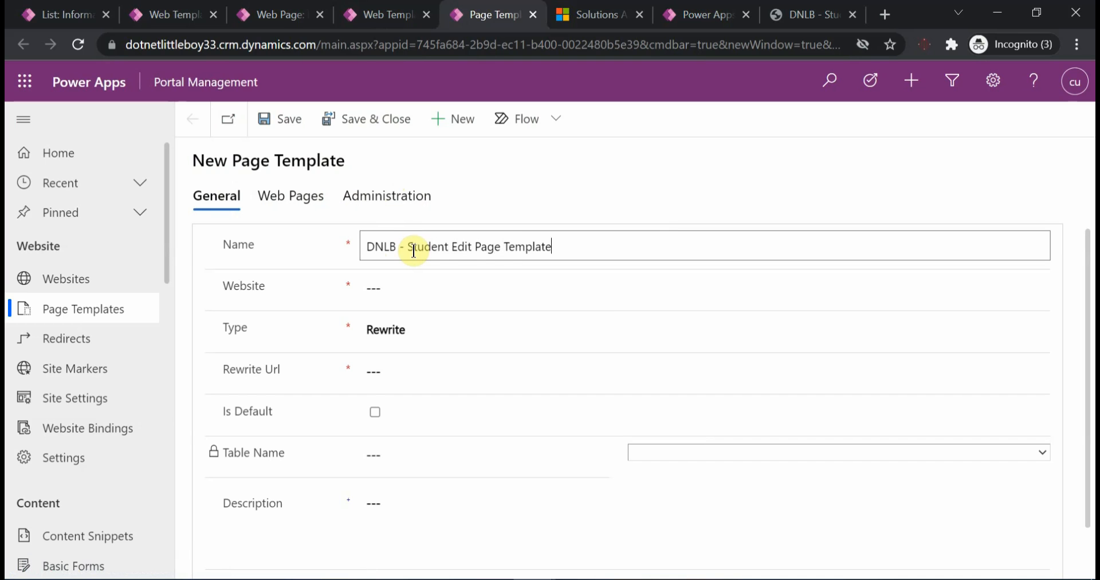
# - Assign website dotnetlittleboy Portal - dotnetlittleboy33, type Web Template and DNLB - Student Edit Web Template to the page template, and save it
pyautogui.click(413, 287)
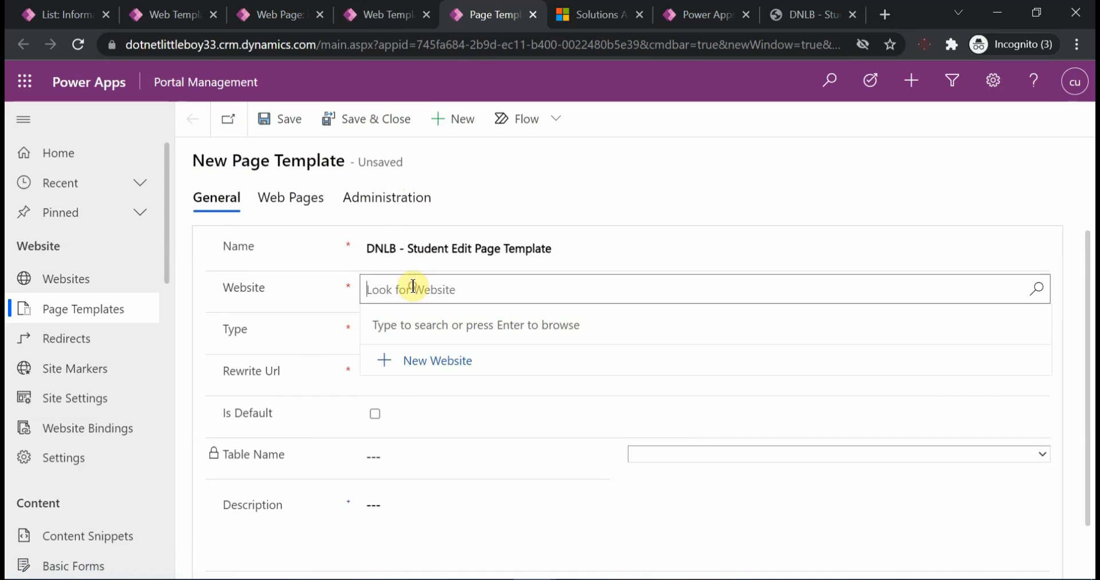
pyautogui.click(466, 358)
pyautogui.click(422, 328)
pyautogui.click(423, 368)
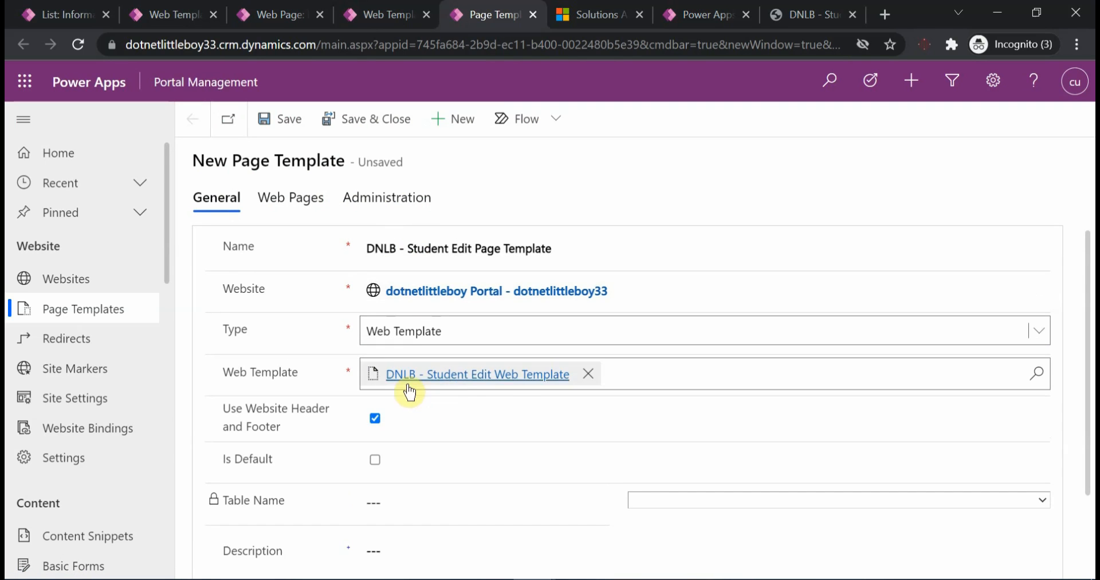
pyautogui.scroll(-2, 477, 427)
pyautogui.scroll(2, 476, 426)
pyautogui.click(284, 124)
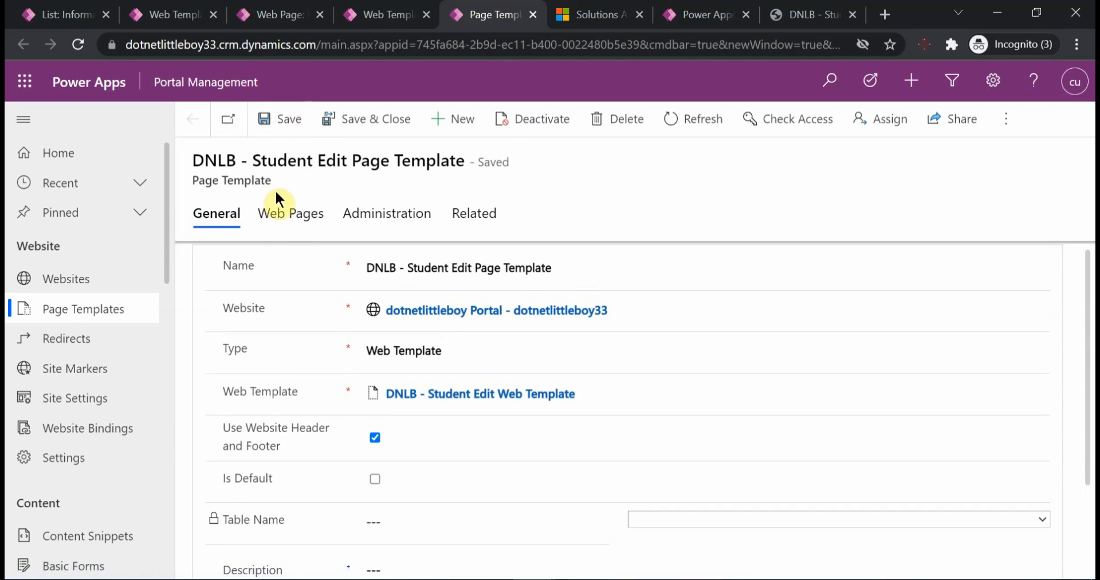
# - Add a web page to the page template, named DNLB - Student Edit Web Page, with website dotnetlittleboy Portal - dotnetlittleboy33
pyautogui.click(293, 218)
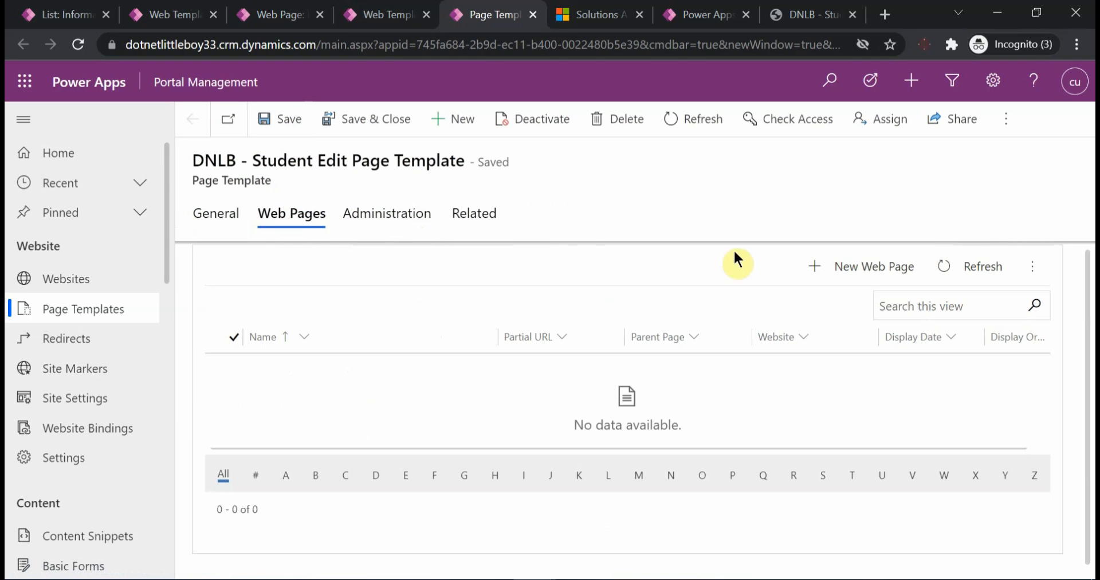
pyautogui.click(840, 274)
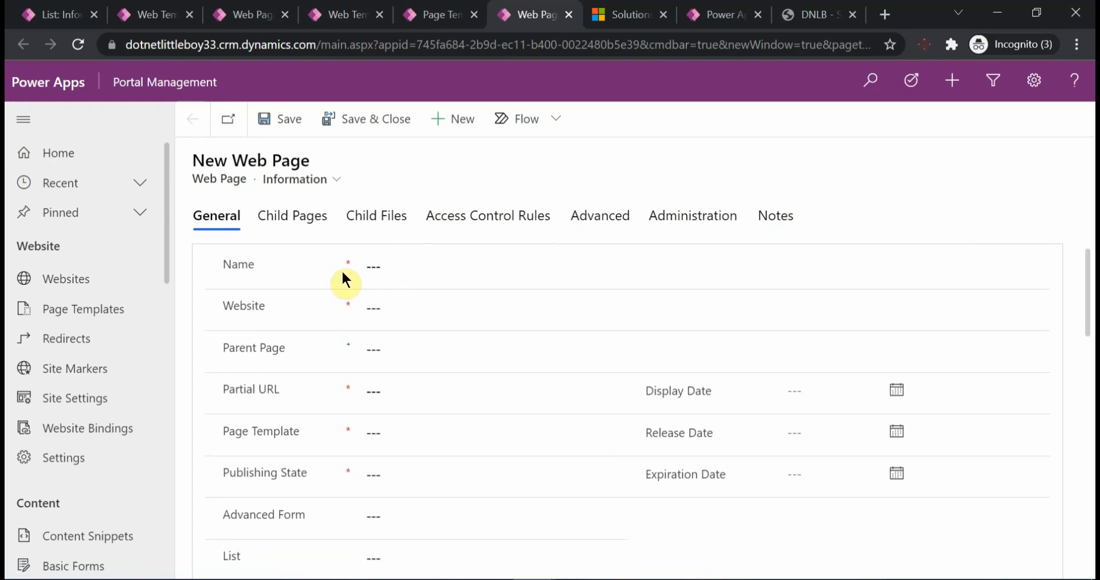
pyautogui.click(395, 263)
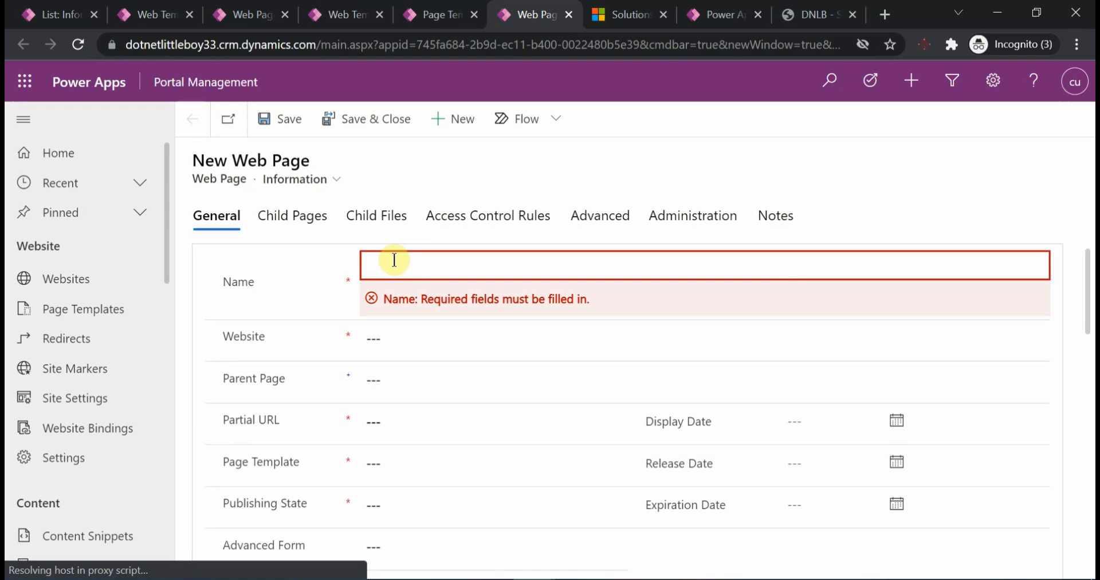
pyautogui.write('DNLB')
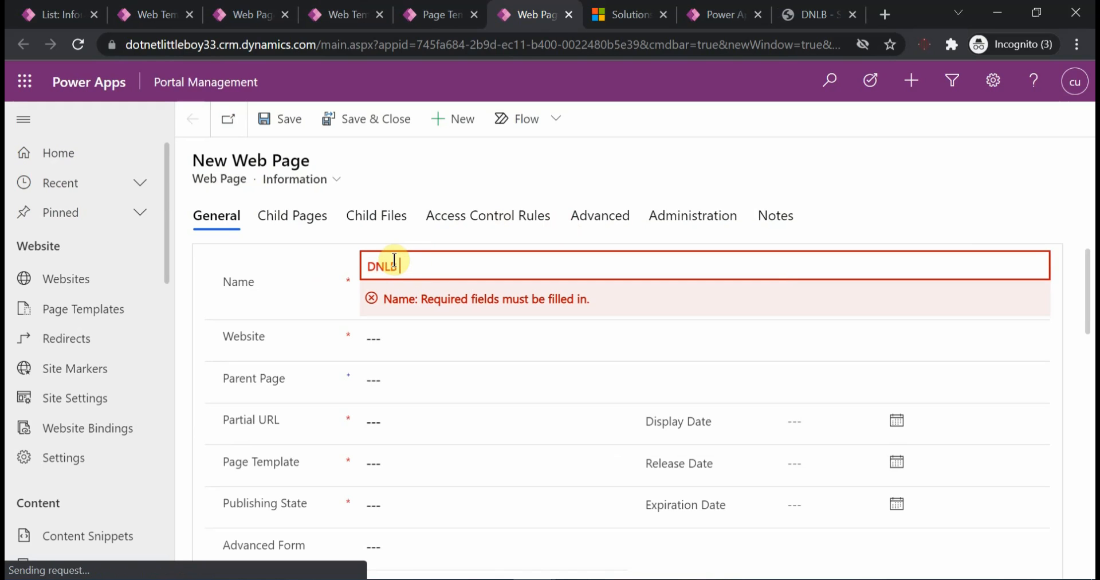
pyautogui.write(' -')
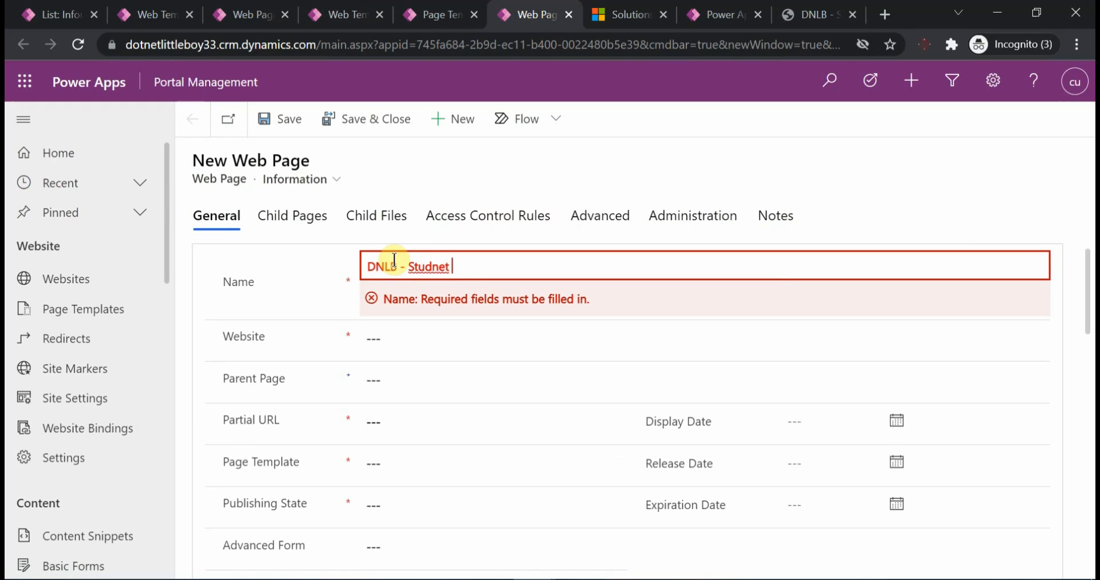
pyautogui.write(' Studen')
pyautogui.press('BackSpace')
pyautogui.write('en')
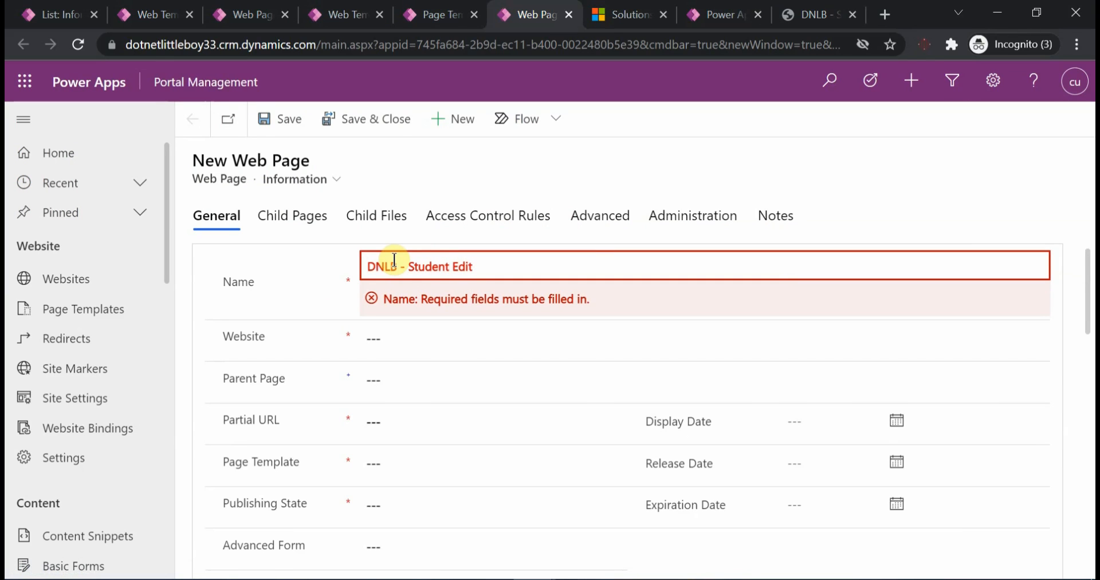
pyautogui.click(637, 169)
pyautogui.click(382, 314)
pyautogui.press('Return')
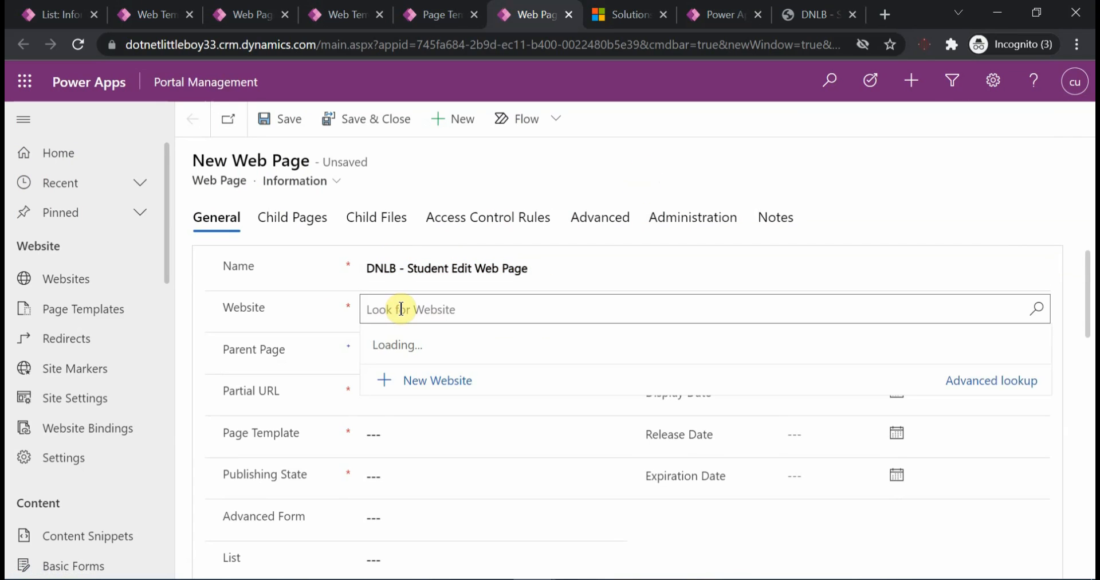
pyautogui.click(458, 380)
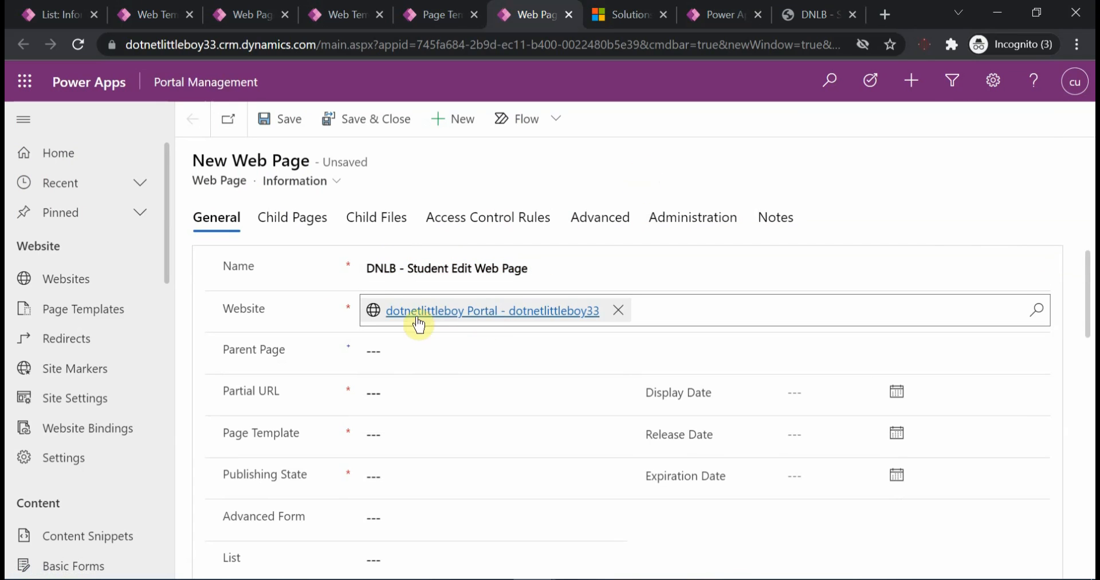
# - Check the student list's portal address, set the new web page's parent to DNLB - Student List Web Page, and enter edit as its partial URL
pyautogui.click(392, 351)
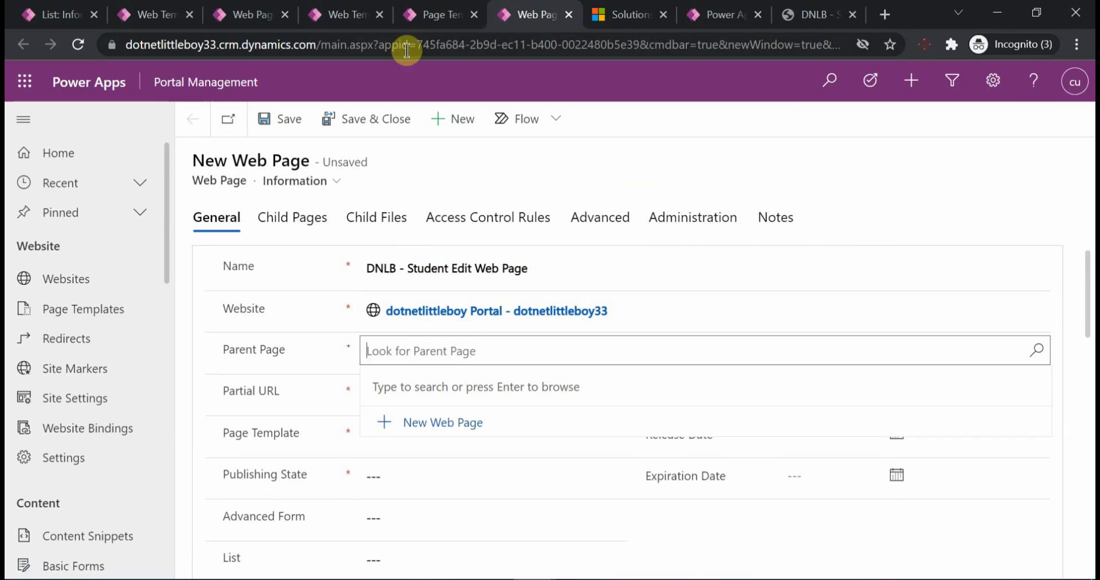
pyautogui.click(805, 14)
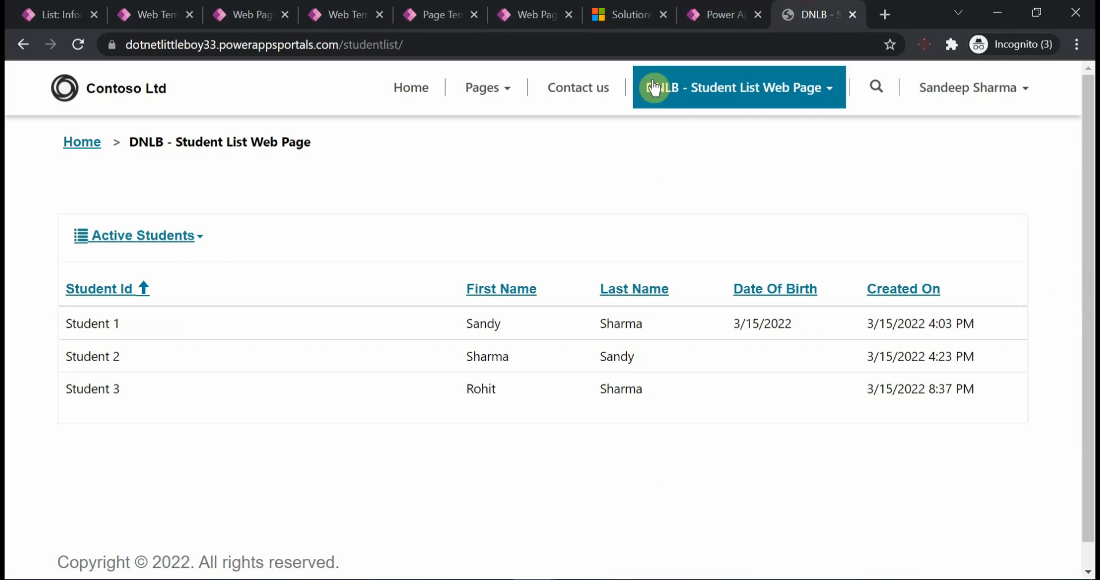
pyautogui.click(416, 45)
pyautogui.click(407, 45)
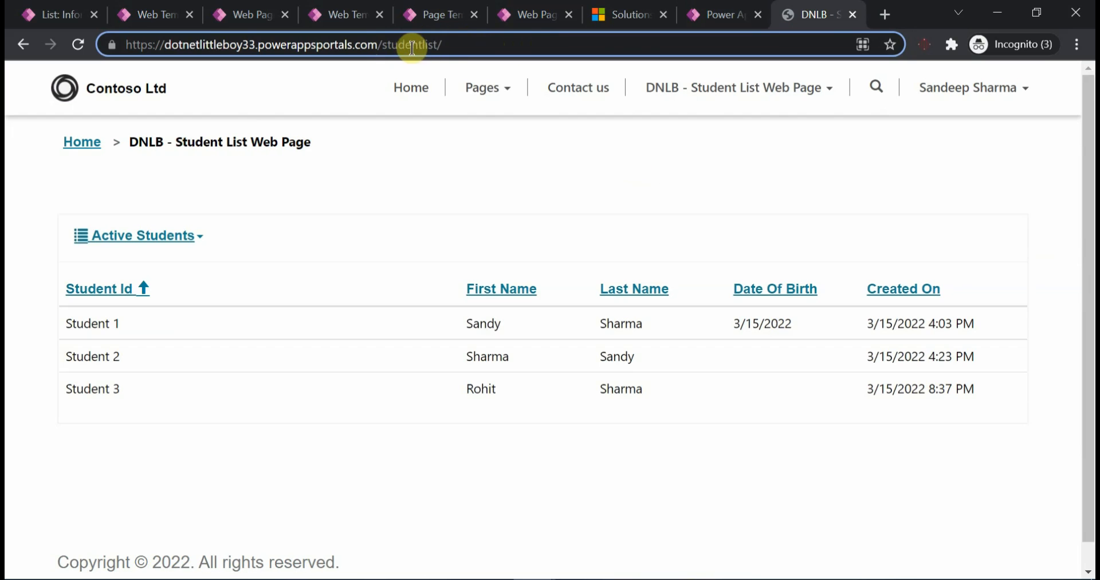
pyautogui.click(439, 8)
pyautogui.click(523, 13)
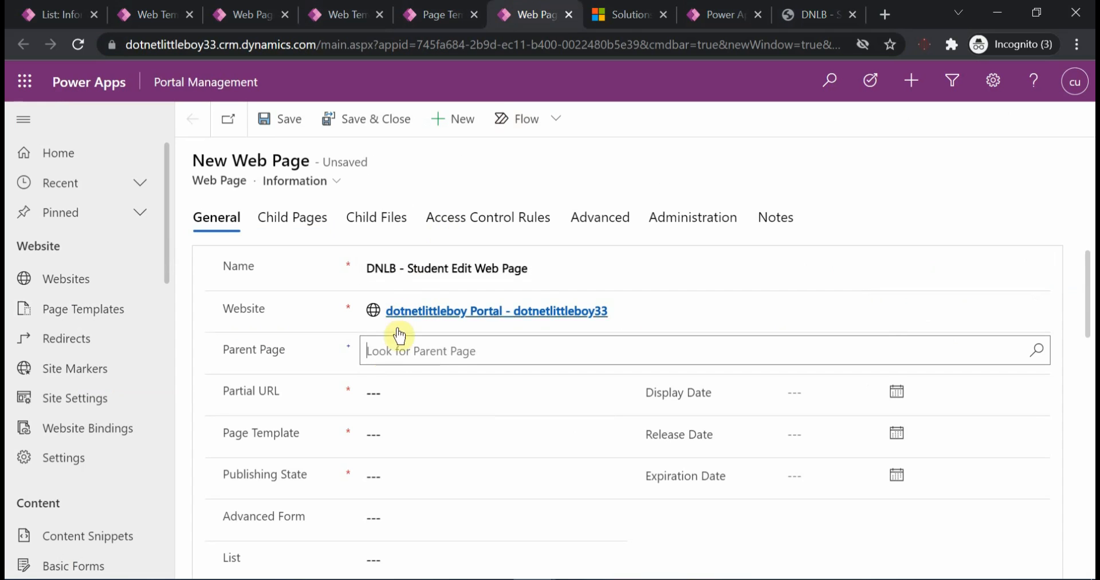
pyautogui.click(385, 346)
pyautogui.write('dnlb')
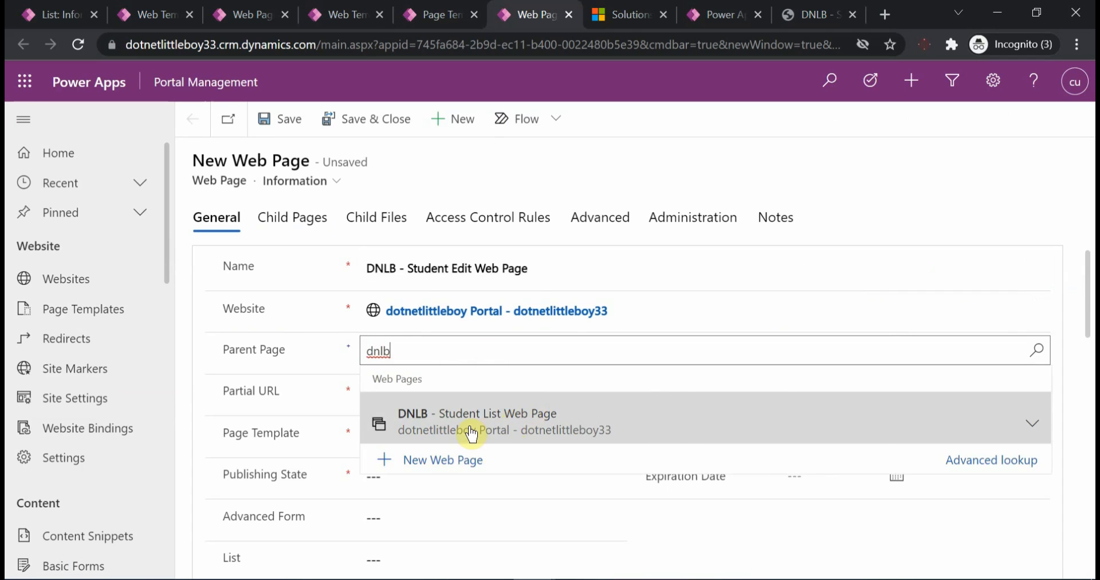
pyautogui.click(471, 434)
pyautogui.click(411, 379)
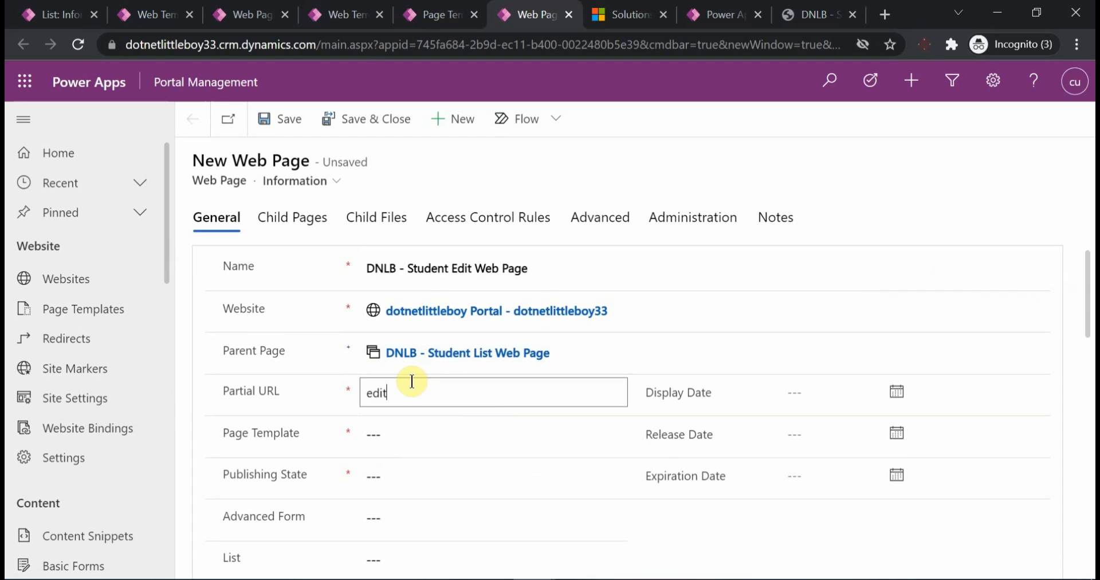
# - Complete the new web page's partial URL as editstudent and set its page template to DNLB - Student Edit Page Template
pyautogui.click(412, 434)
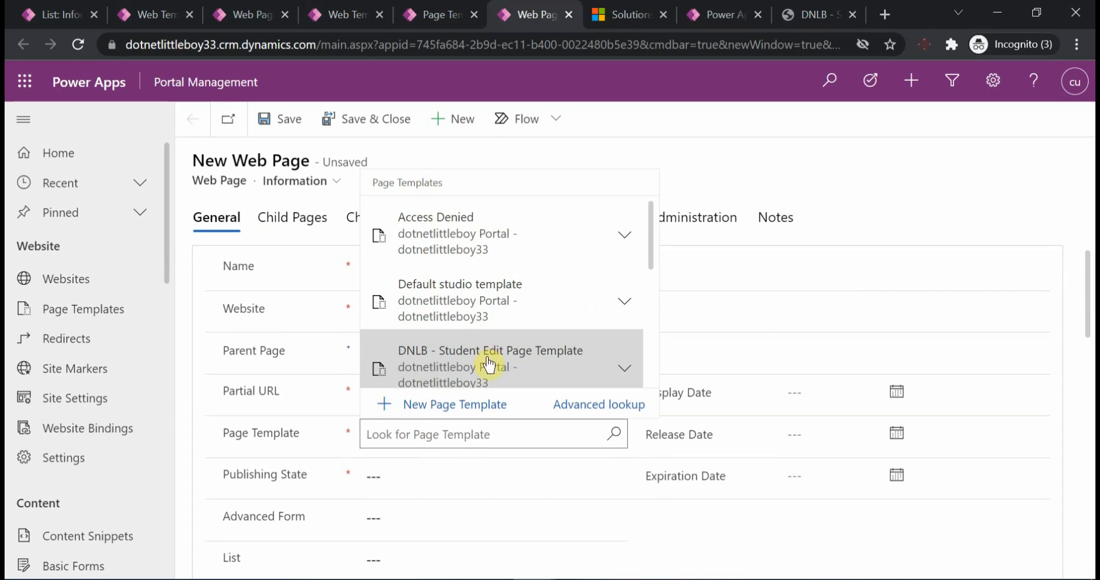
pyautogui.click(500, 355)
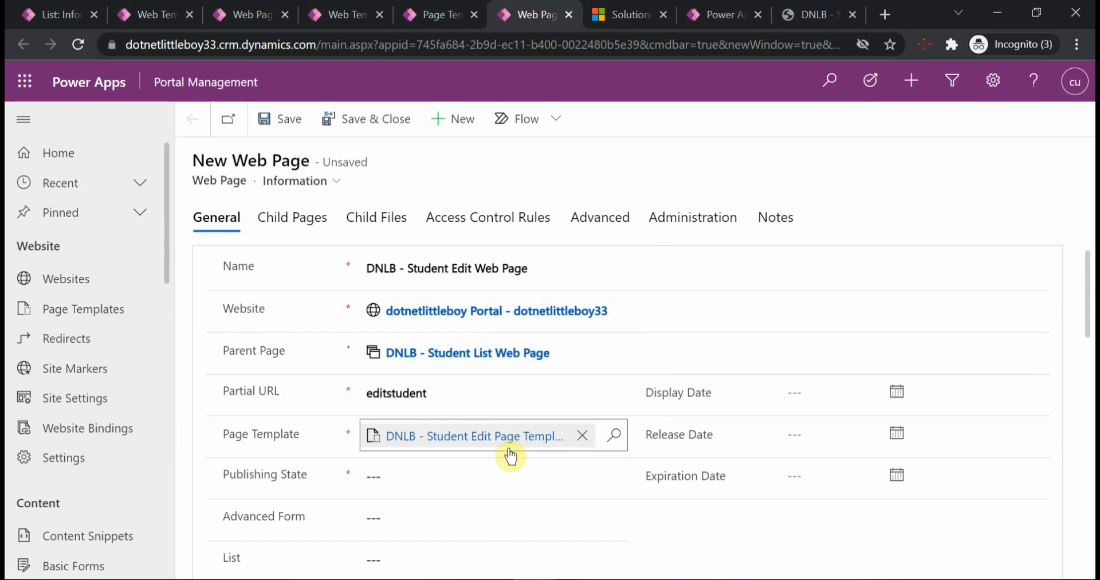
pyautogui.click(581, 437)
pyautogui.click(463, 434)
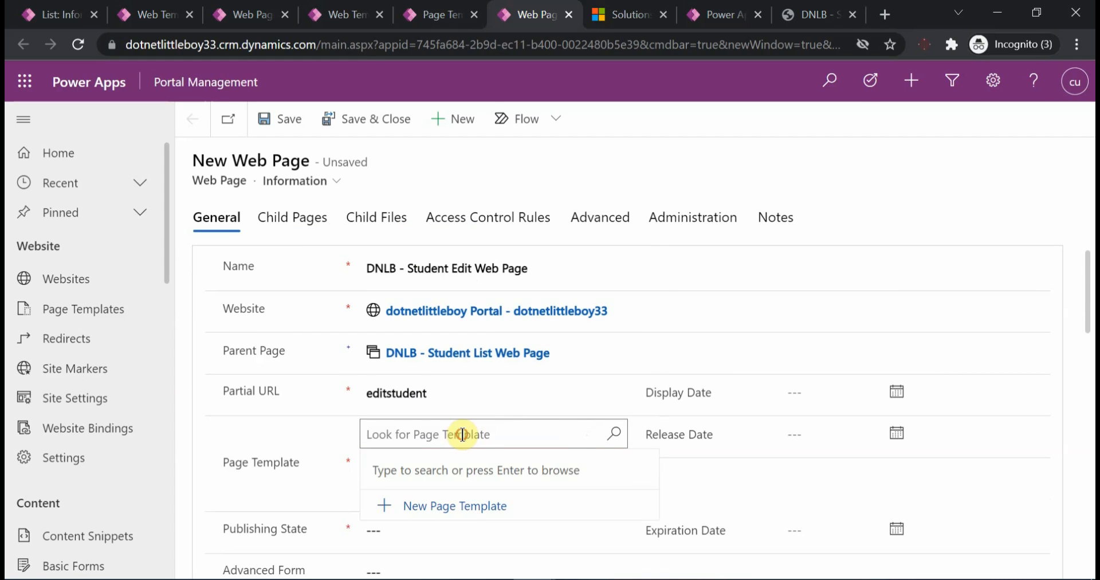
pyautogui.write('dnlb')
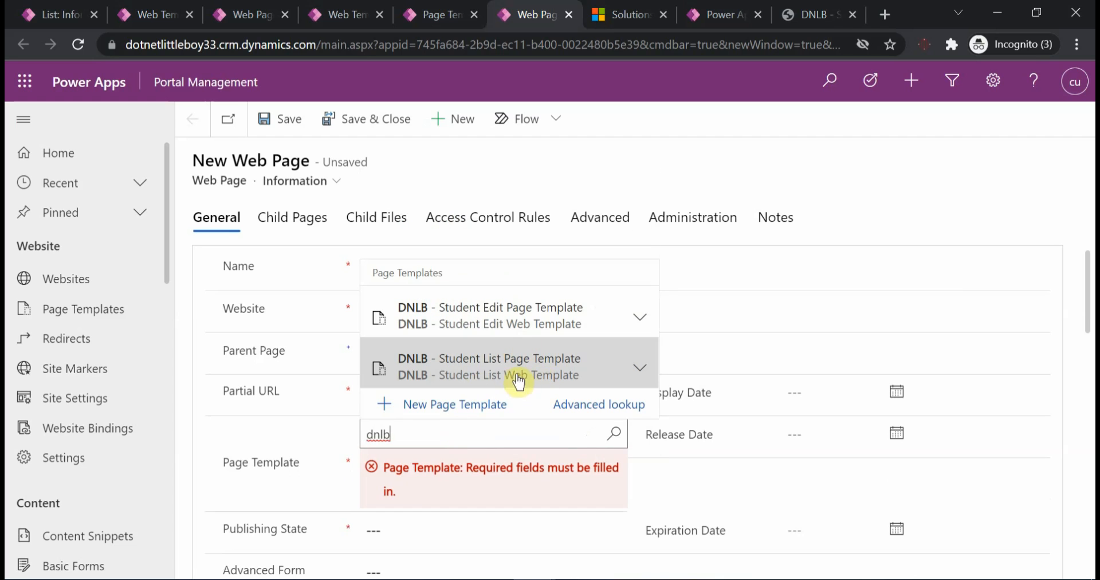
pyautogui.click(555, 328)
# - Set the publishing state to Published and the basic form to DNLB - Student Edit Basic Form, and save the web page
pyautogui.scroll(-3, 504, 455)
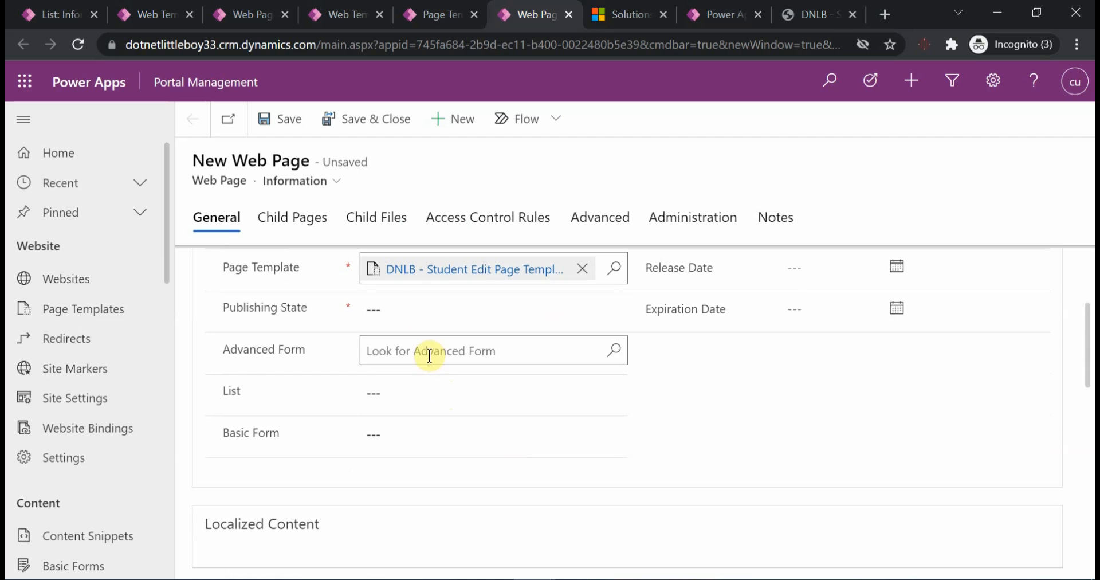
pyautogui.click(397, 310)
pyautogui.write('pub')
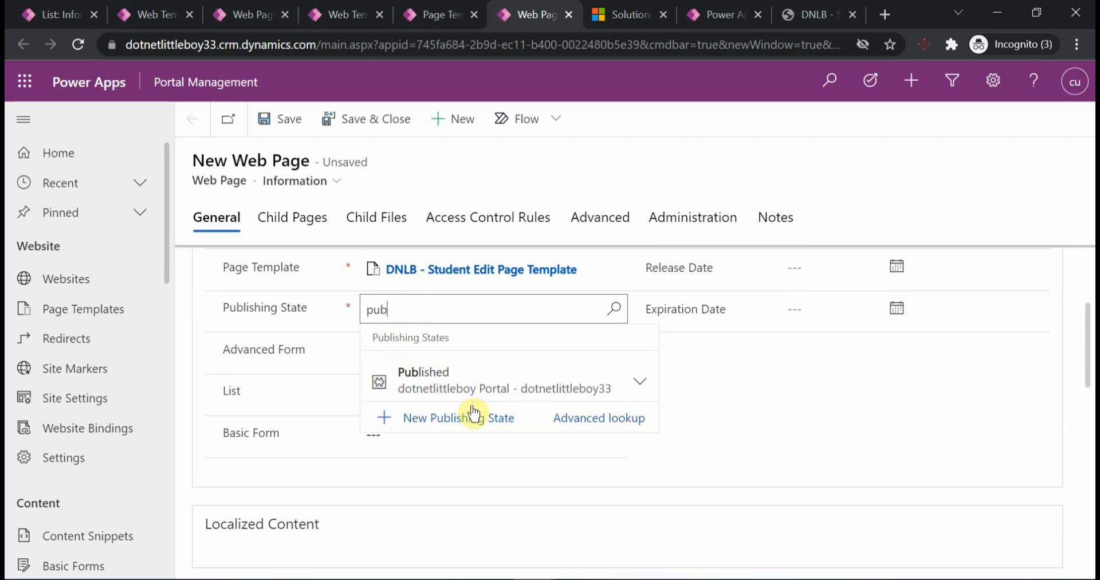
pyautogui.click(462, 375)
pyautogui.click(414, 426)
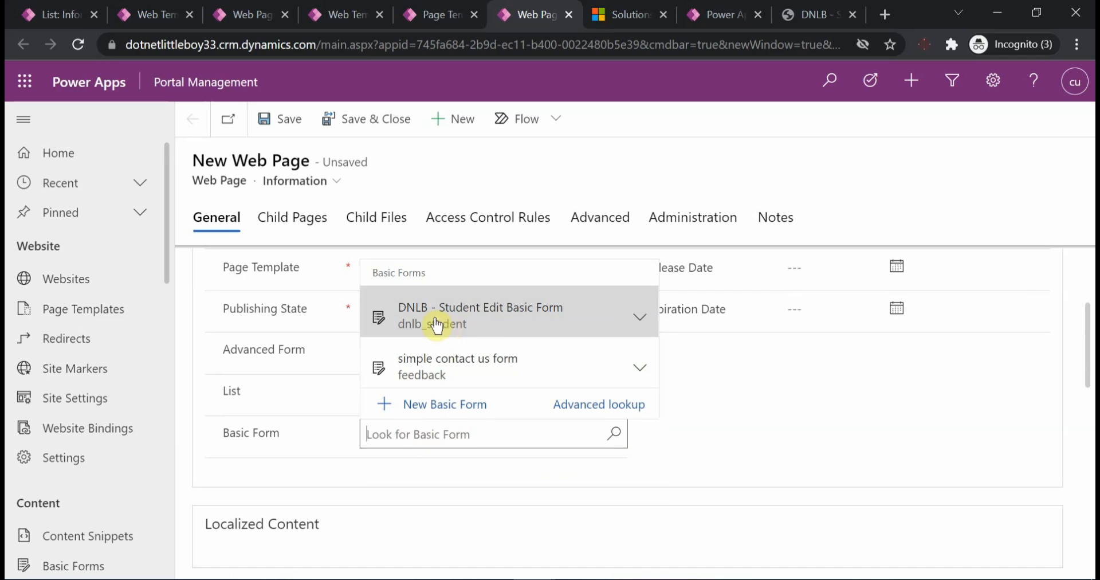
pyautogui.click(470, 330)
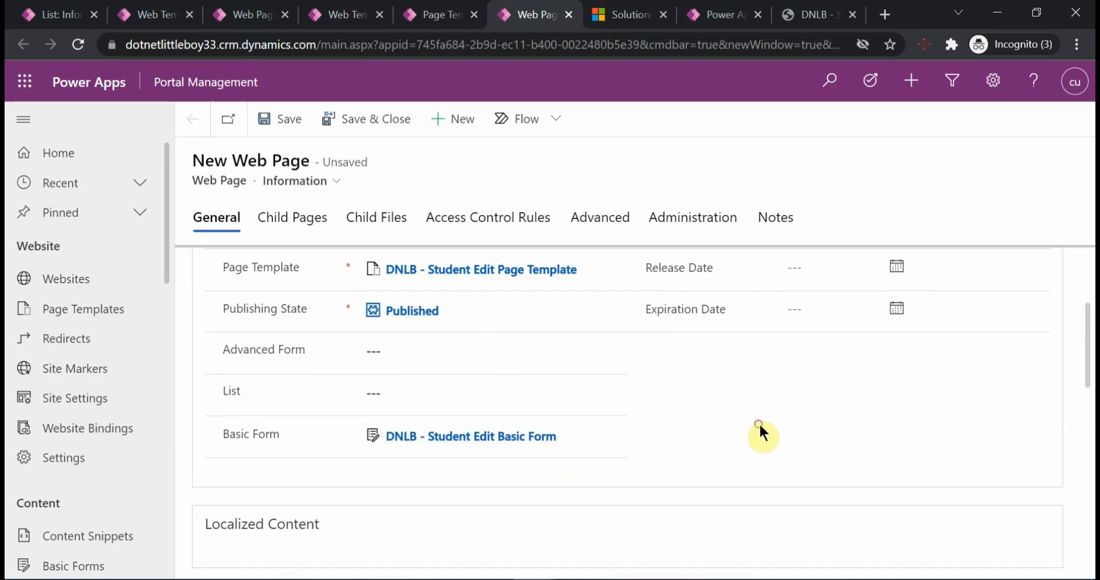
pyautogui.click(281, 118)
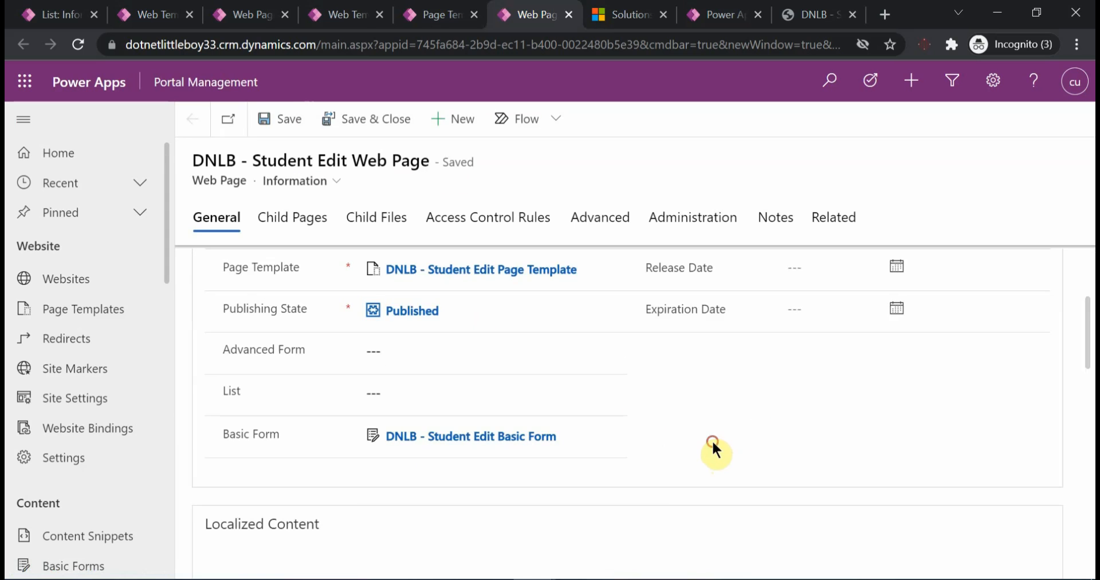
# - Open the English localized content page of DNLB - Student Edit Web Page and review its page template and basic form assignments
pyautogui.scroll(-3, 687, 426)
pyautogui.scroll(2, 681, 427)
pyautogui.scroll(-2, 682, 427)
pyautogui.scroll(4, 682, 427)
pyautogui.scroll(-3, 682, 427)
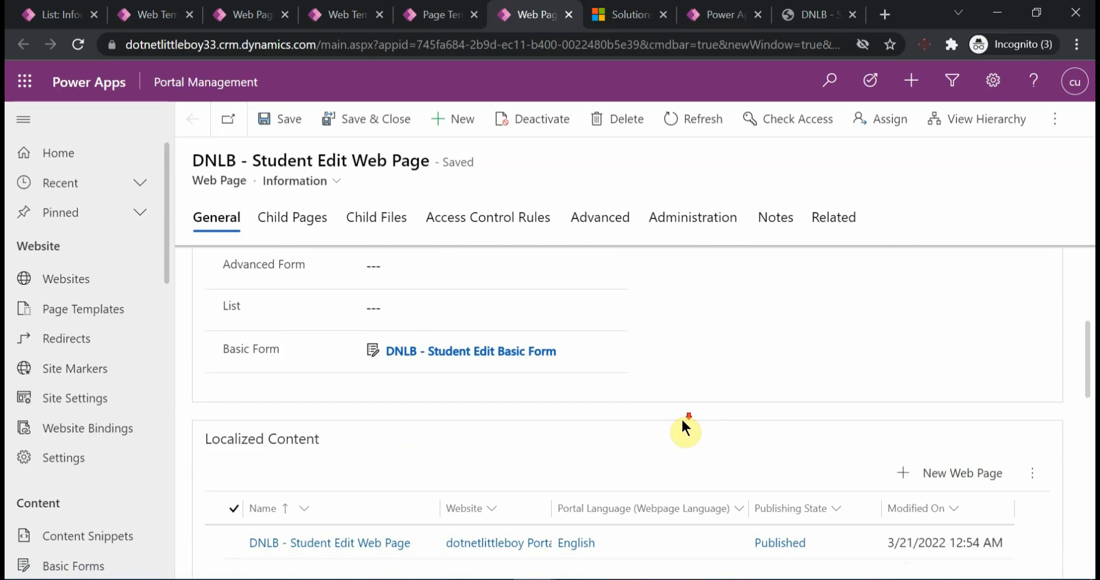
pyautogui.scroll(-2, 682, 424)
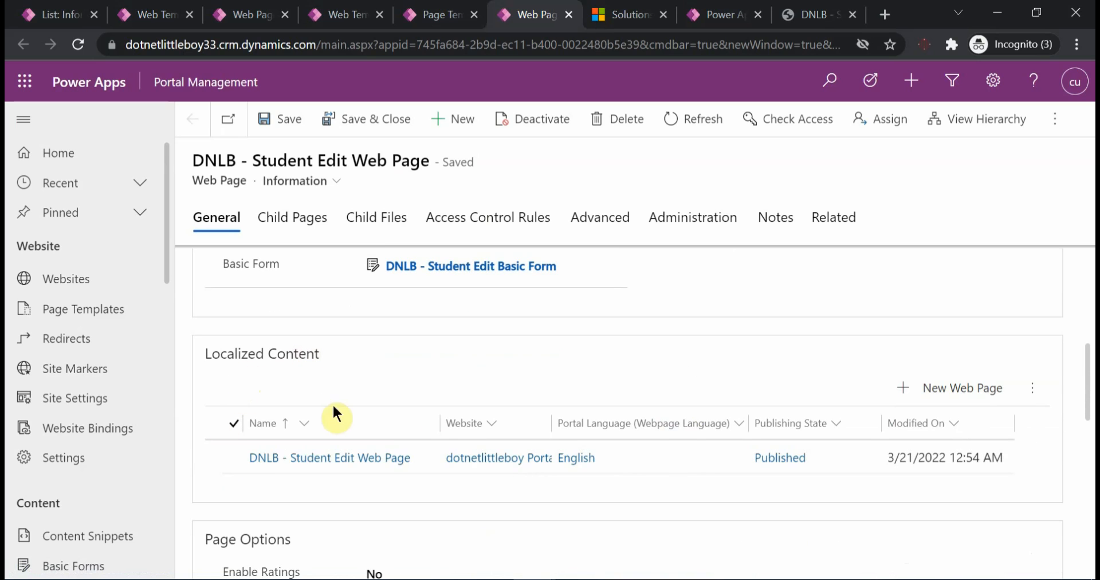
pyautogui.click(667, 461)
pyautogui.doubleClick(666, 458)
pyautogui.scroll(-3, 570, 390)
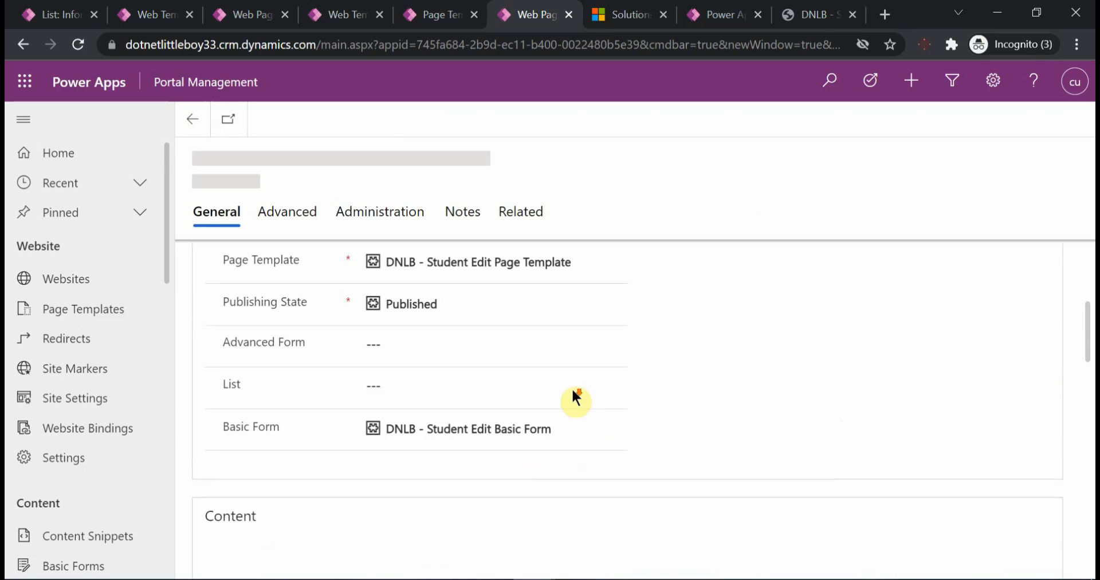
pyautogui.scroll(-3, 573, 391)
pyautogui.scroll(3, 403, 366)
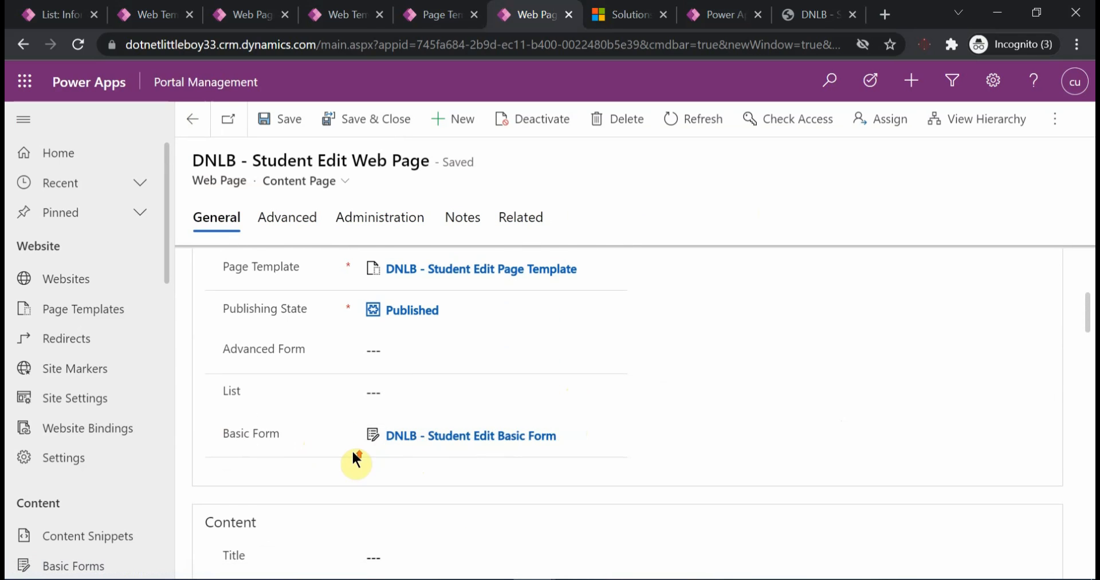
pyautogui.scroll(5, 353, 458)
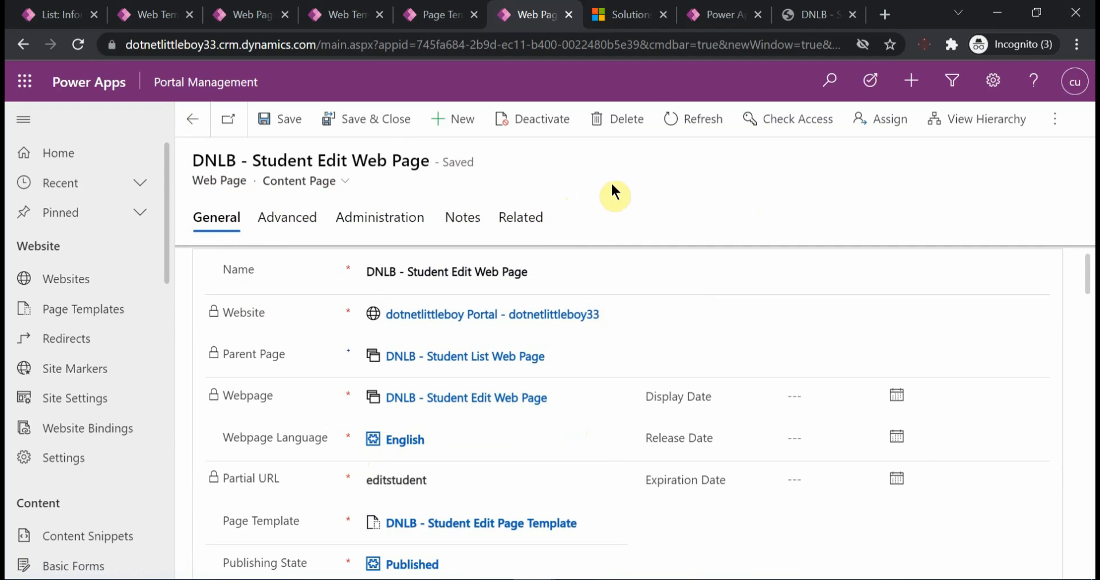
pyautogui.scroll(-5, 538, 410)
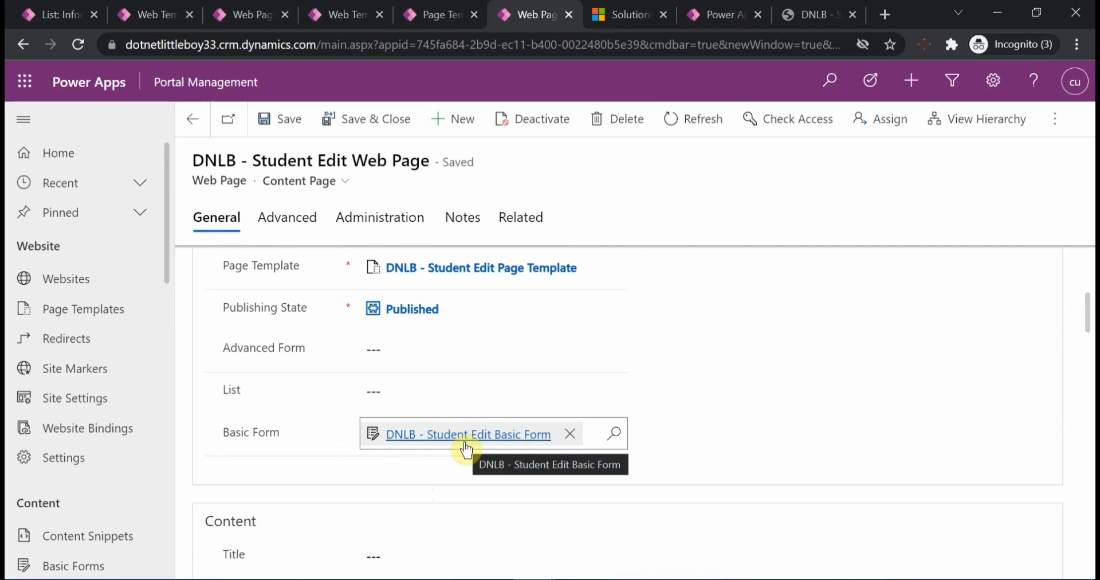
# - Open the general details of DNLB - Student Edit Web Template and recheck the basic form assigned to the content page
pyautogui.click(335, 14)
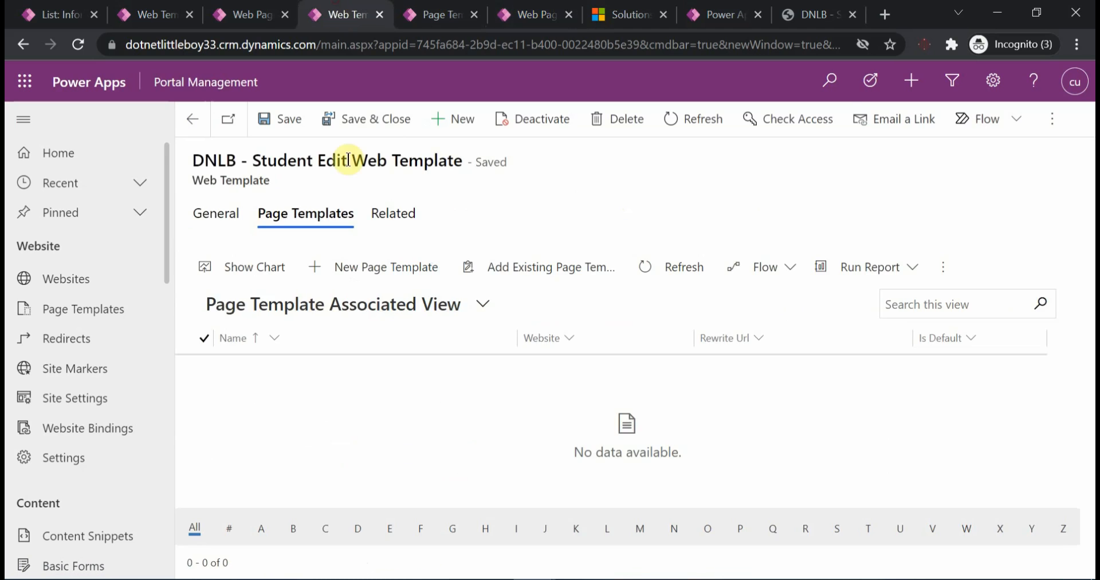
pyautogui.click(521, 16)
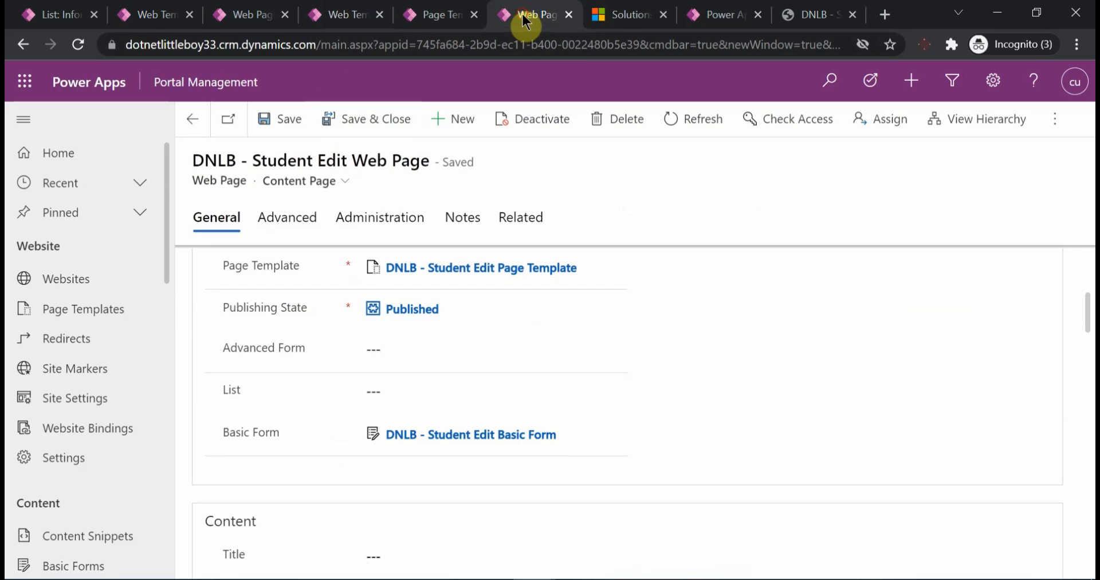
pyautogui.click(331, 16)
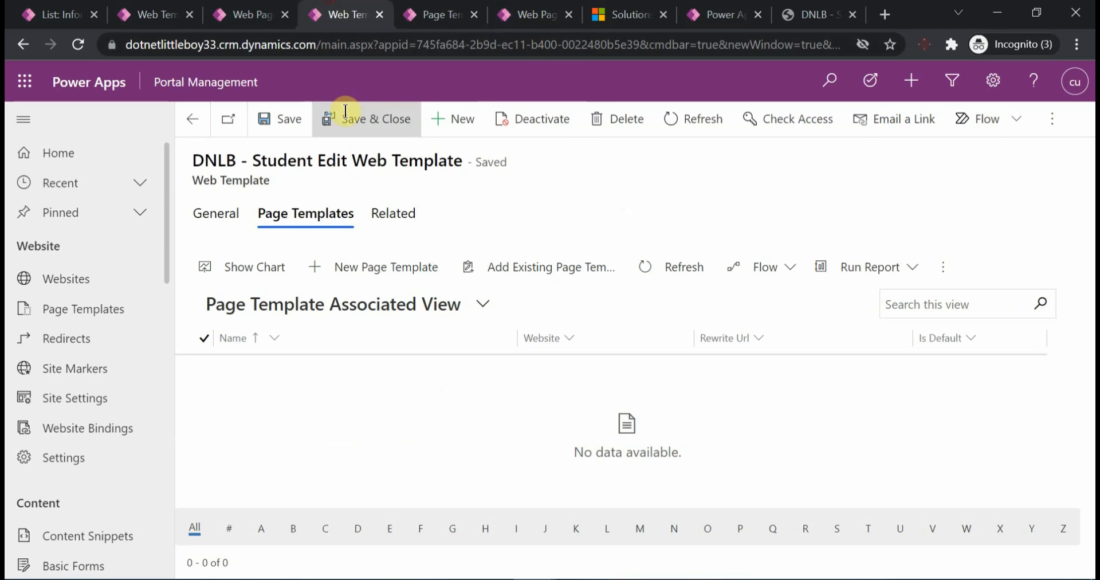
pyautogui.click(227, 217)
pyautogui.click(261, 369)
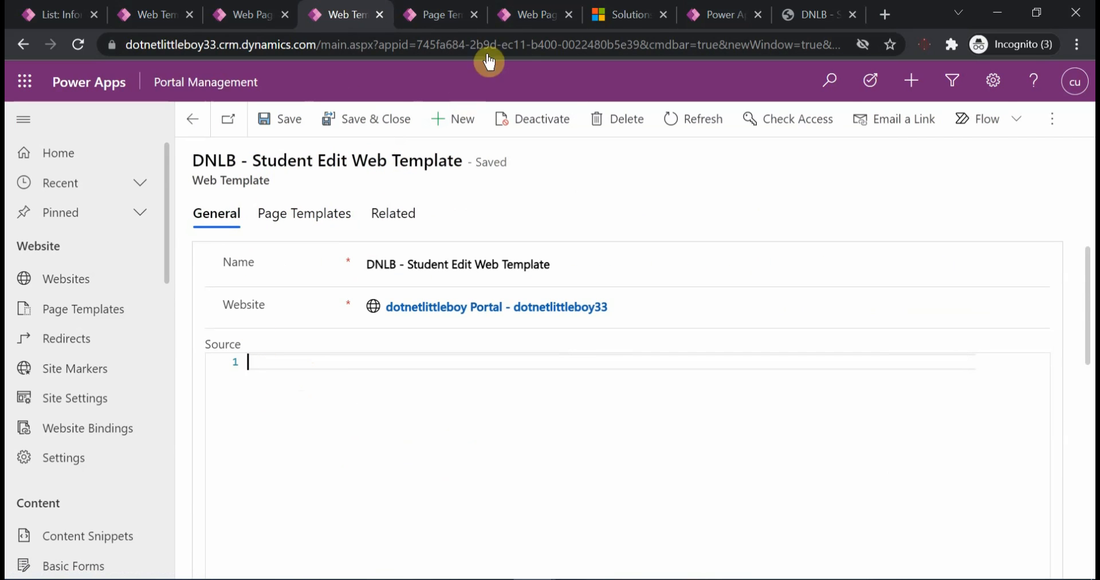
pyautogui.click(505, 16)
pyautogui.scroll(-2, 404, 430)
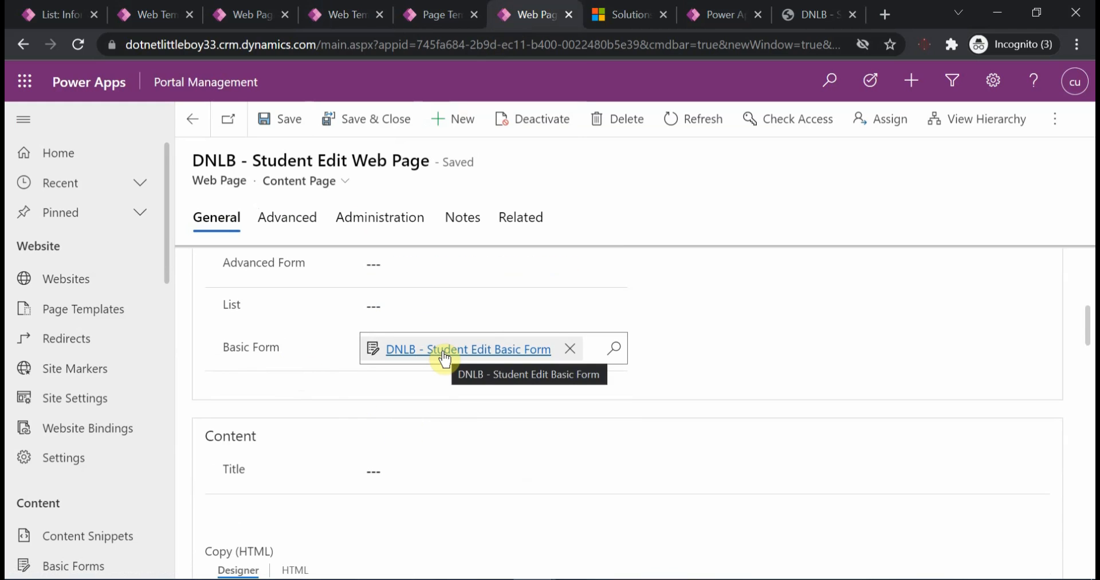
# - Begin the student edit web template's source with the line {% extends 'layout 1 Column' %}
pyautogui.click(322, 14)
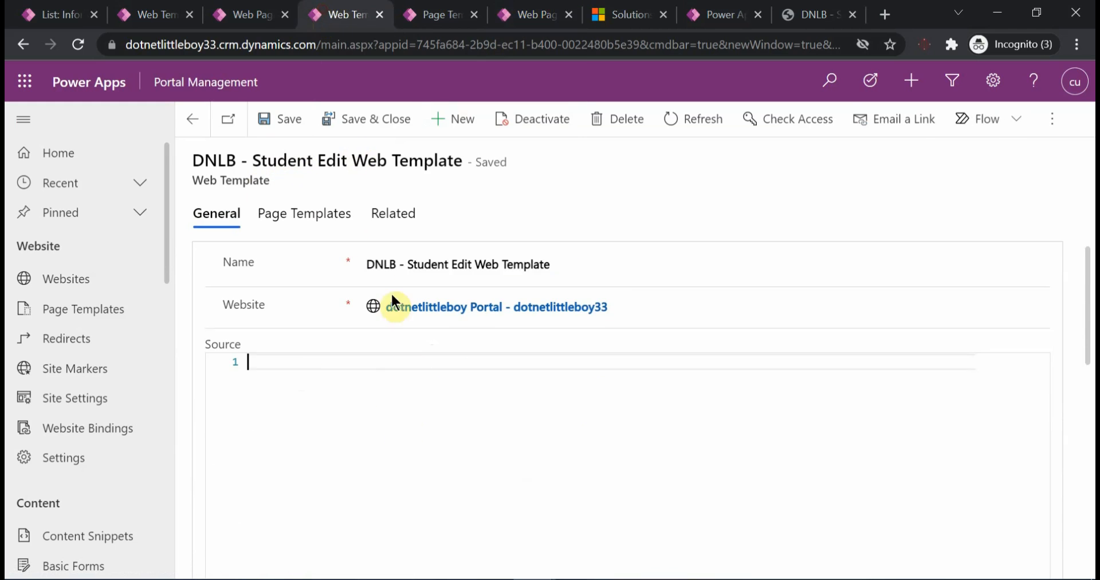
pyautogui.click(339, 375)
pyautogui.write('{')
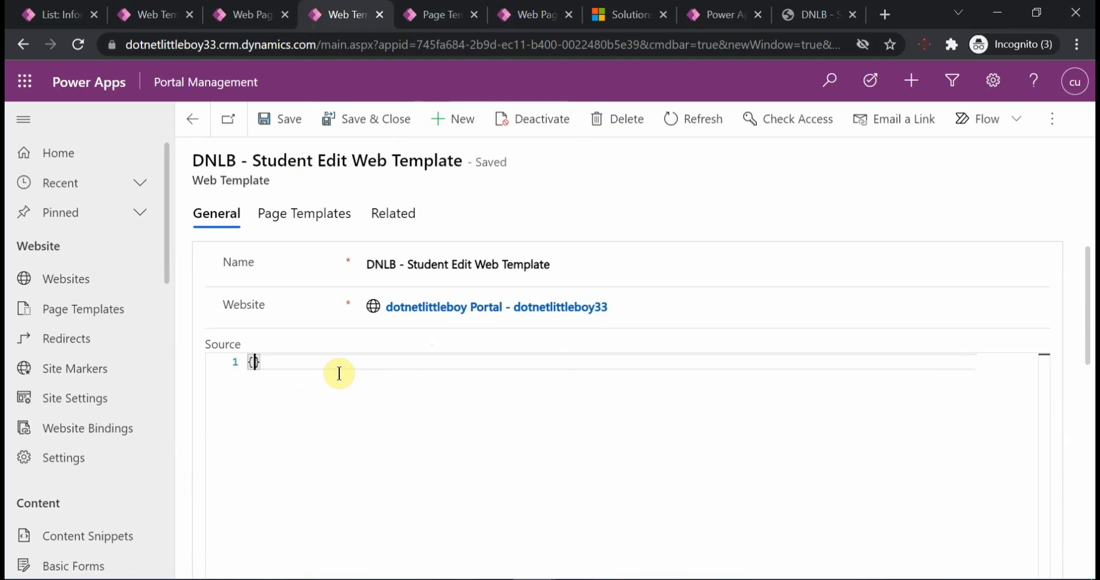
pyautogui.write('% extend')
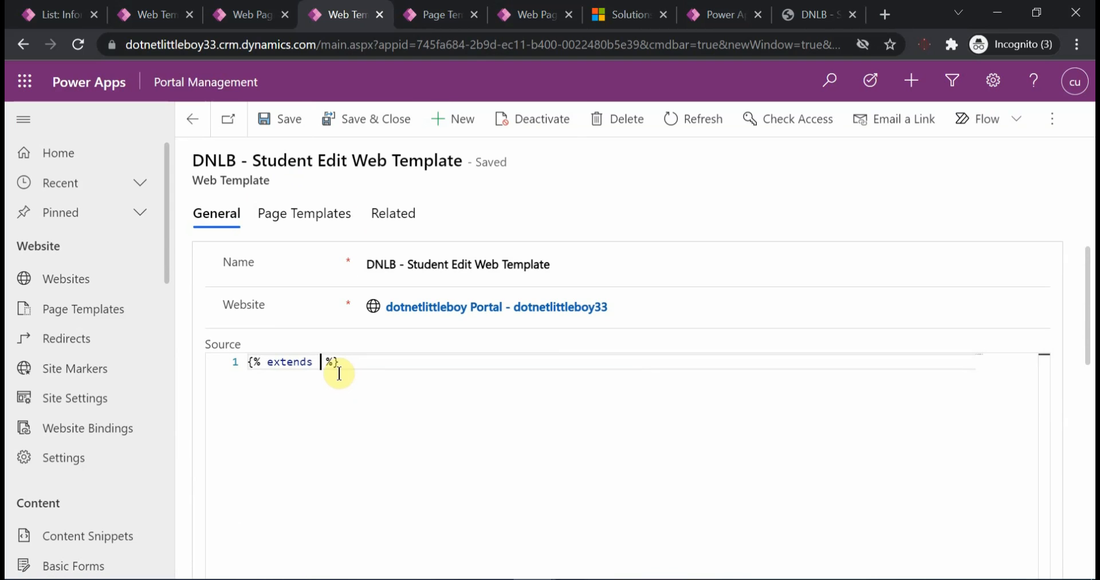
pyautogui.write("s 'layout 1 column")
pyautogui.press('Right')
pyautogui.press('Right')
pyautogui.press('Right')
pyautogui.press('Return')
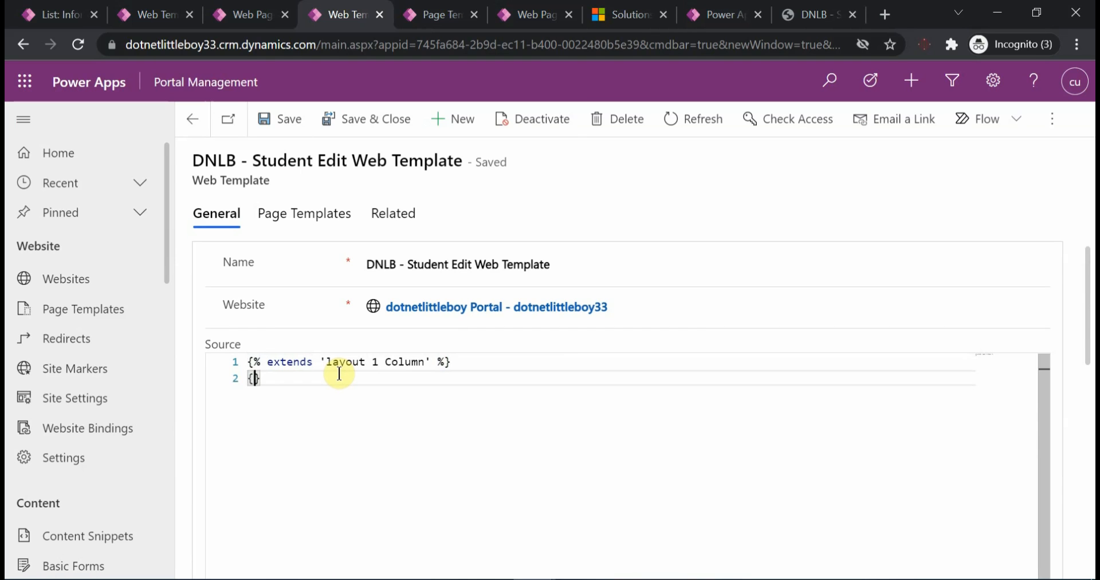
# - Add a {% block main %} tag below the extends line and close it with {% endblock %}, leaving an empty line between them
pyautogui.write('{% block main %')
pyautogui.press('Return')
pyautogui.press('Return')
pyautogui.write('{')
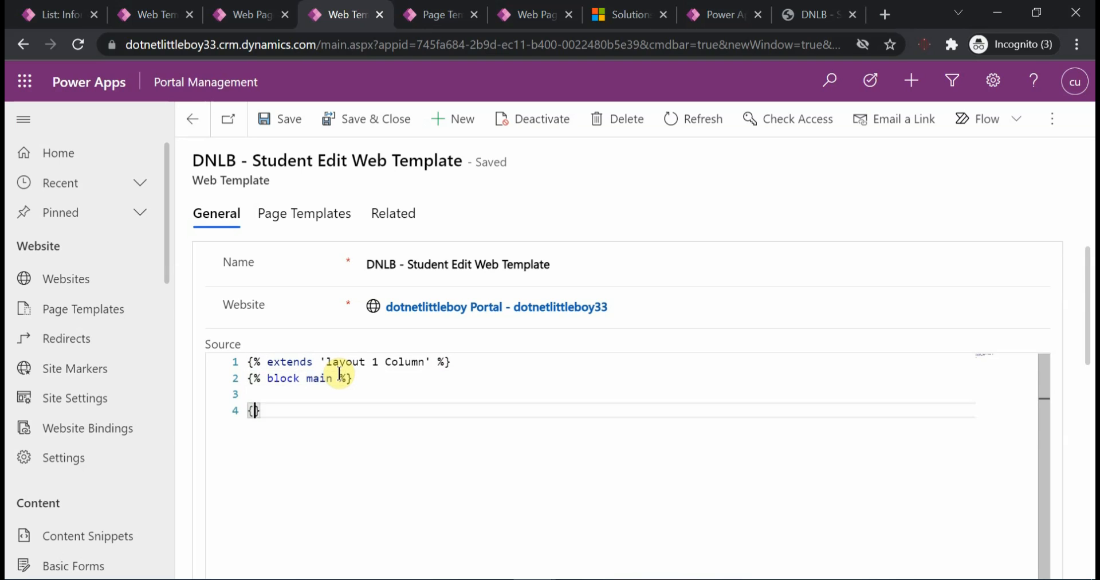
pyautogui.write('%% endblock %')
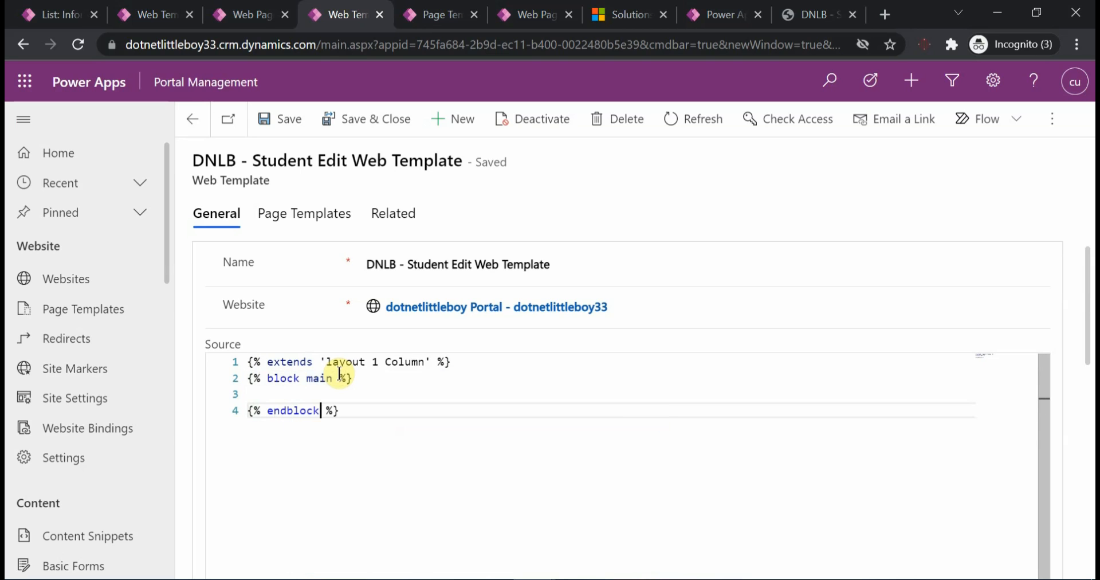
# - Insert a div with class container inside the main block, with an empty line before its closing tag
pyautogui.press('Up')
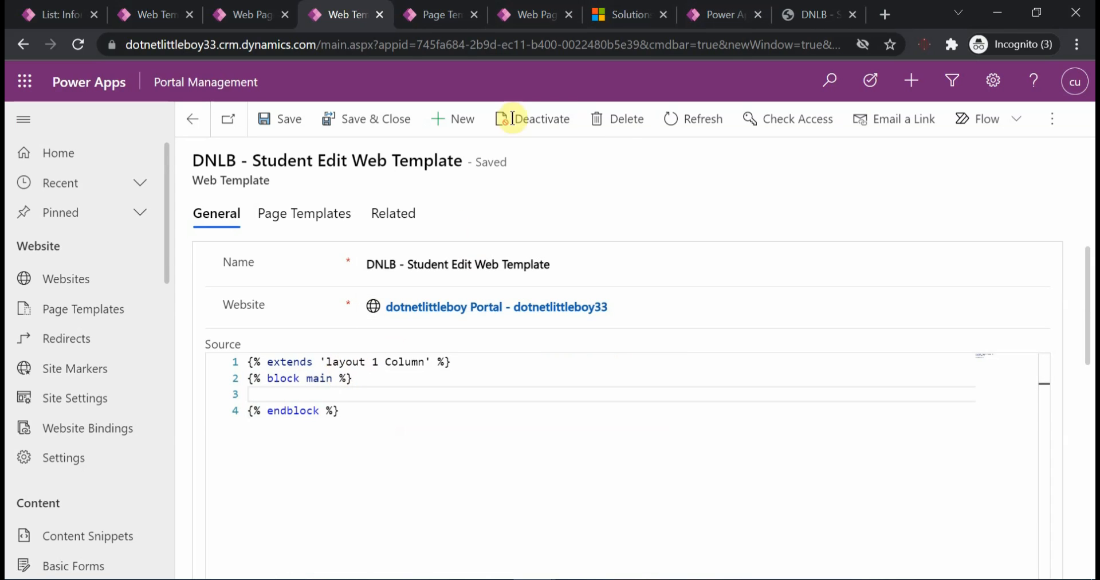
pyautogui.click(295, 395)
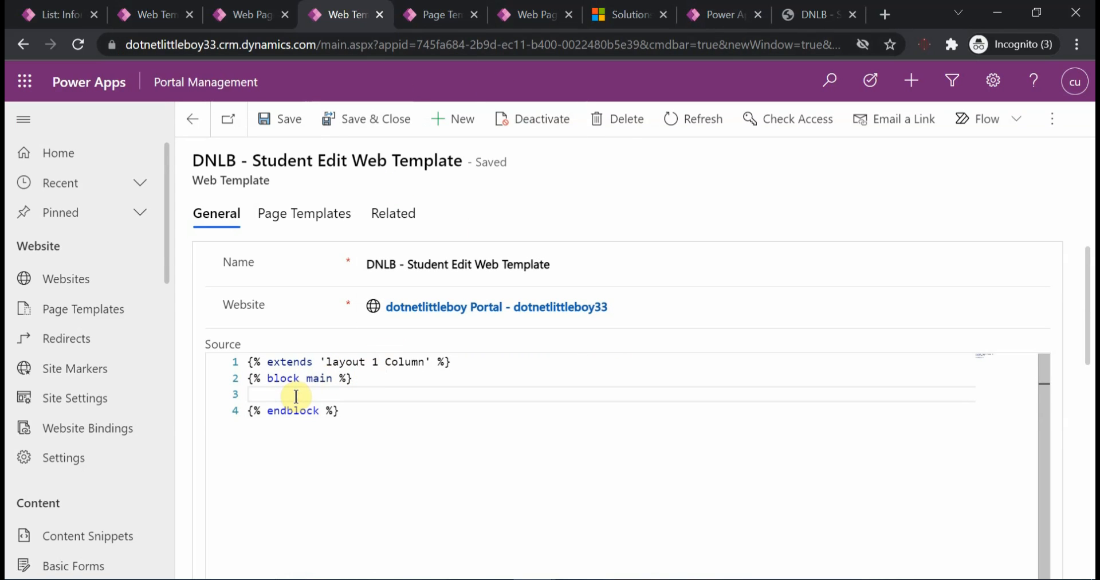
pyautogui.write('<div class')
pyautogui.write('="containe')
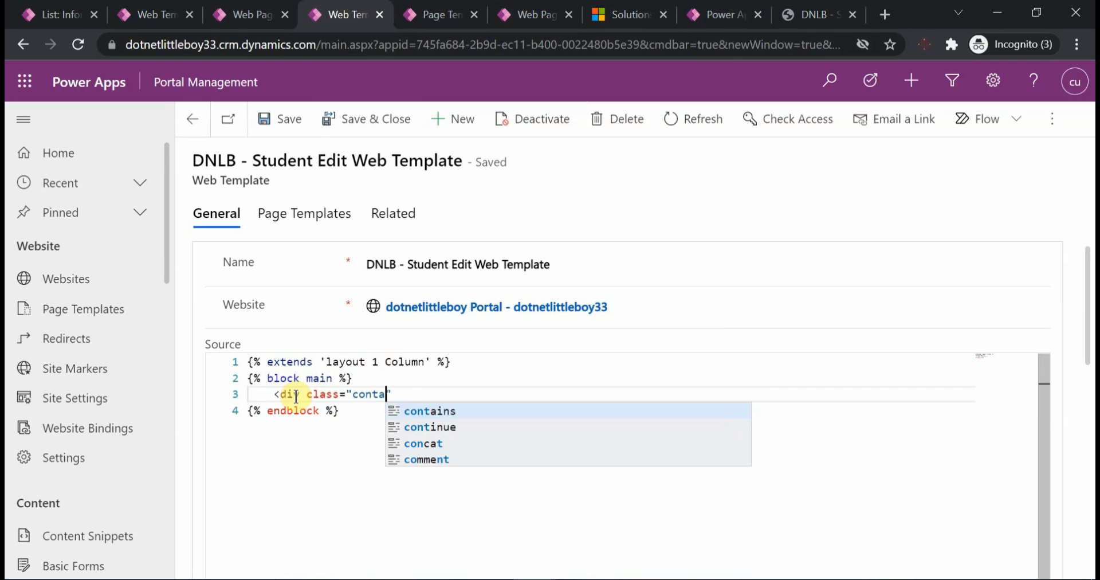
pyautogui.press('Return')
pyautogui.press('Return')
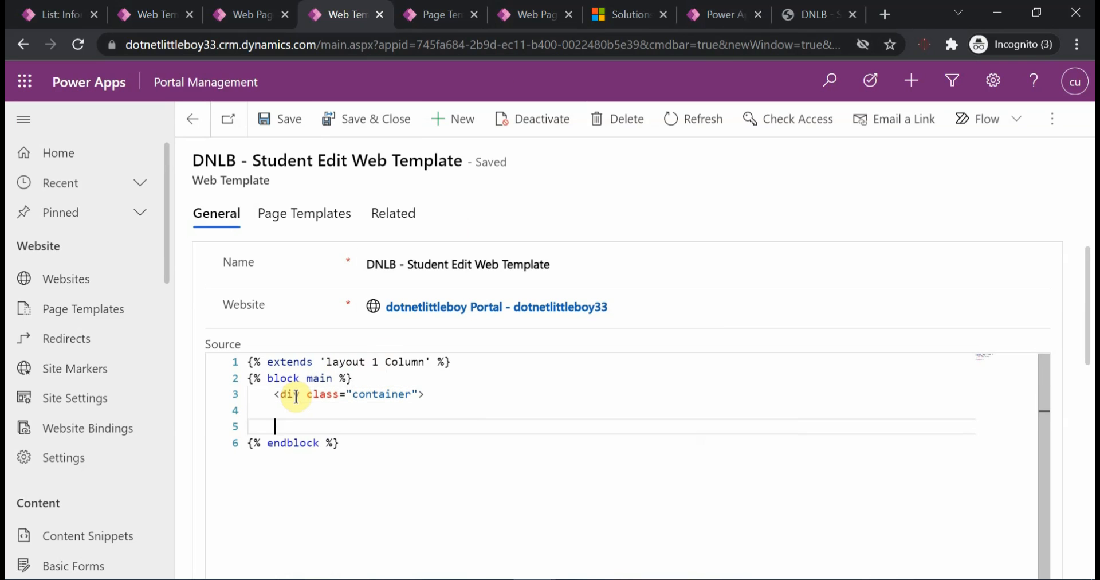
pyautogui.write('</div>')
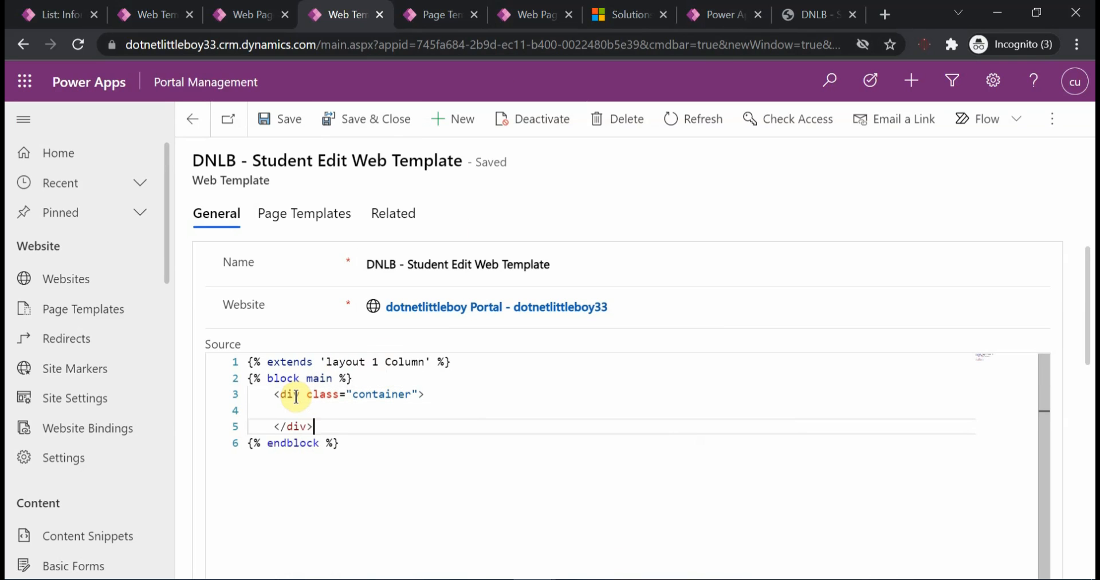
# - Inside the container div, add the condition {% if page.adx_entityform %} closed by {% endif %}, leaving an empty line between them
pyautogui.press('Up')
pyautogui.write('i')
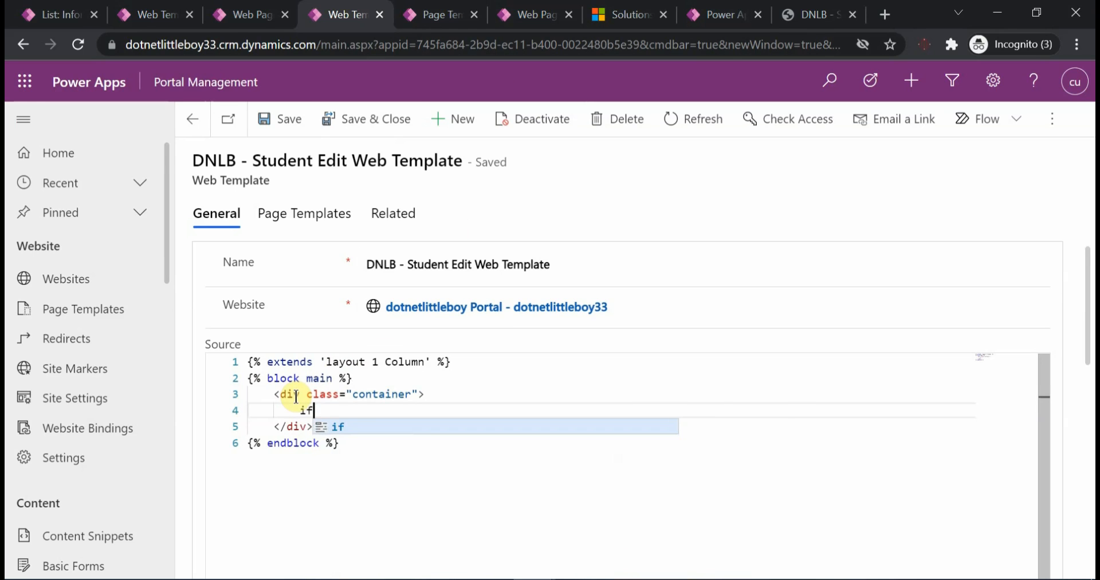
pyautogui.write('{')
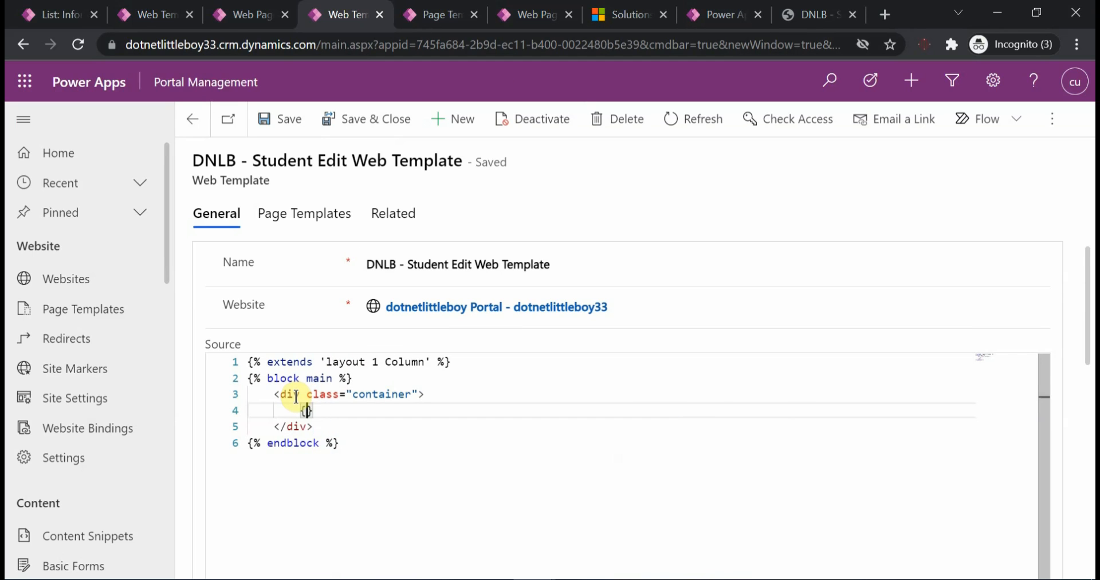
pyautogui.write('%%')
pyautogui.press('Left')
pyautogui.press('Left')
pyautogui.write('if page.adx_entityform')
pyautogui.press('Right')
pyautogui.press('Right')
pyautogui.press('Return')
pyautogui.press('Return')
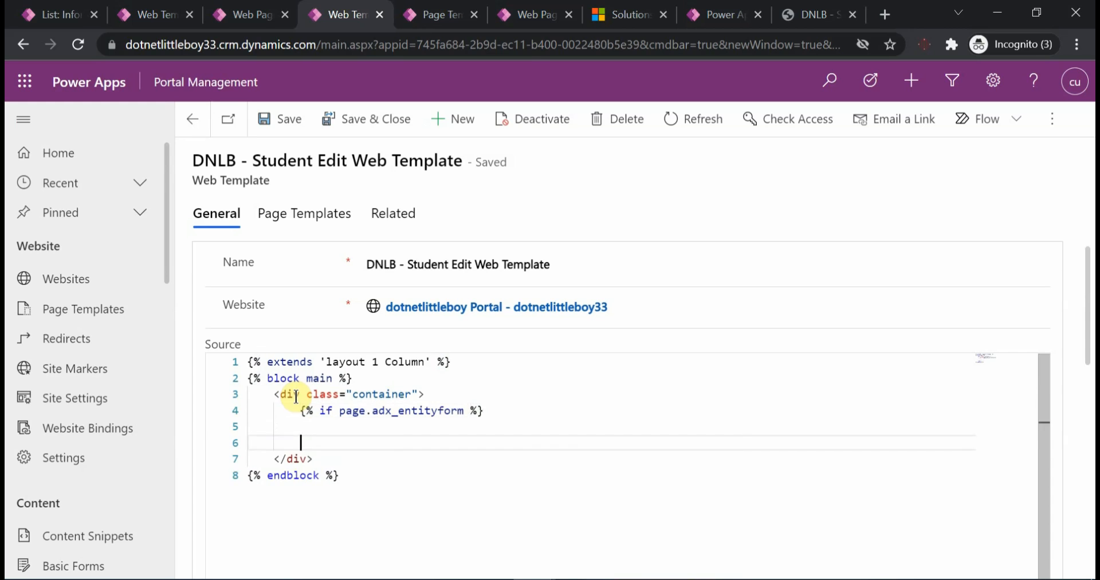
pyautogui.write('{% endif %')
pyautogui.press('Tab')
pyautogui.press('Up')
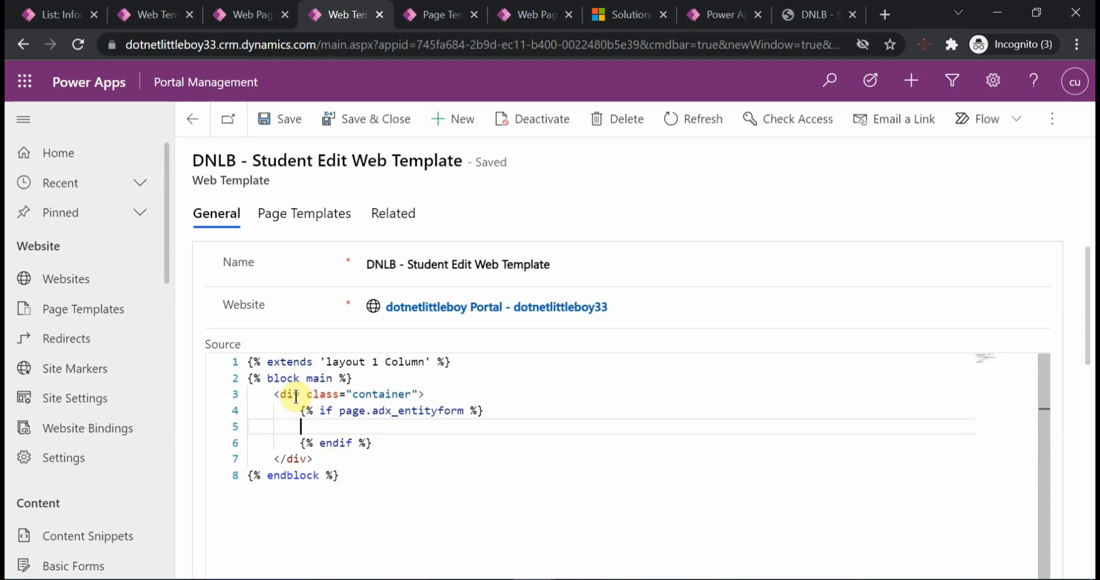
# - Insert {% entityform id:page.adx_entityform.id %} inside the if condition of the student edit web template and save the template
pyautogui.write('{%5')
pyautogui.write('  entit')
pyautogui.write('yform id:page')
pyautogui.write('.adx')
pyautogui.write('_entityform.i')
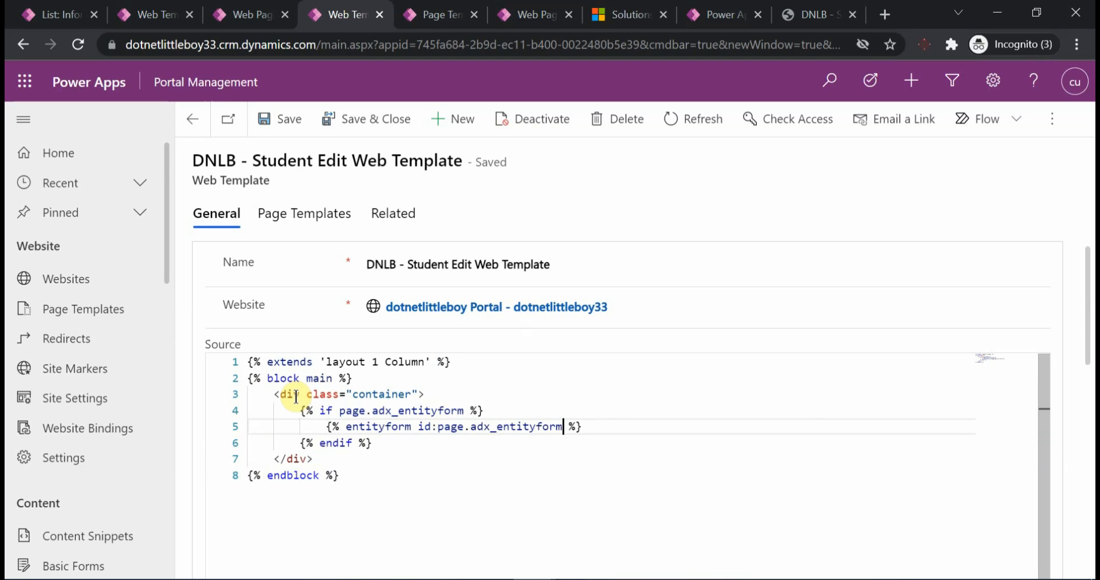
pyautogui.write('d')
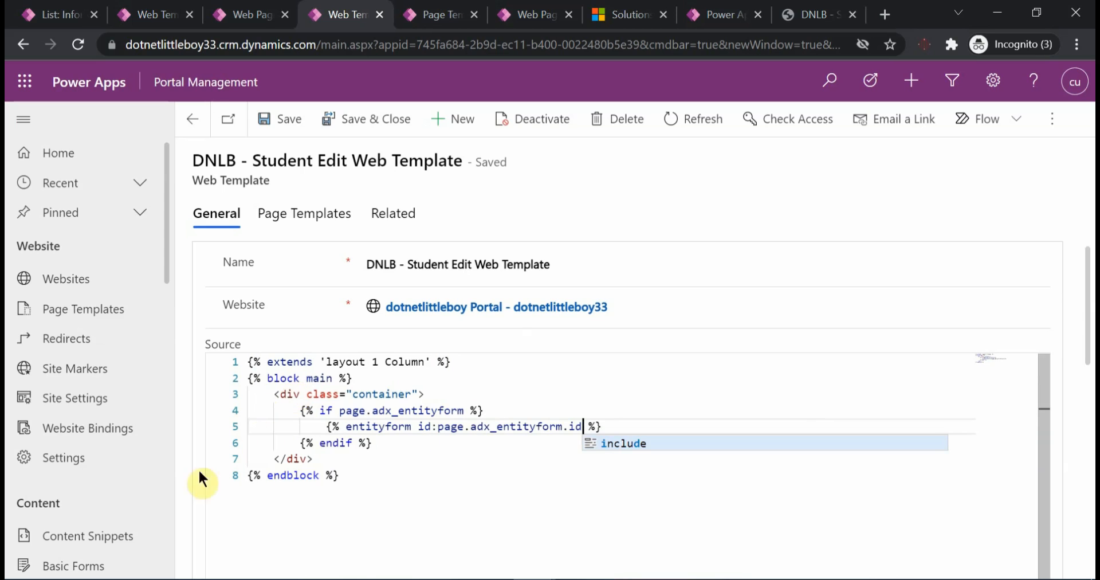
pyautogui.moveTo(332, 442); pyautogui.dragTo(326, 427)
pyautogui.click(280, 120)
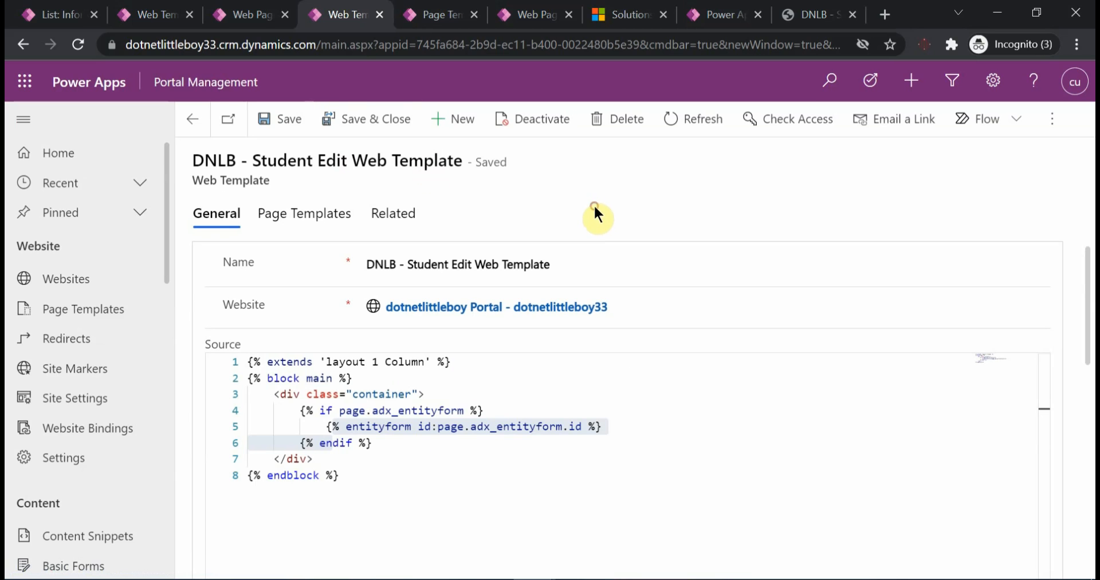
pyautogui.click(496, 425)
pyautogui.click(441, 456)
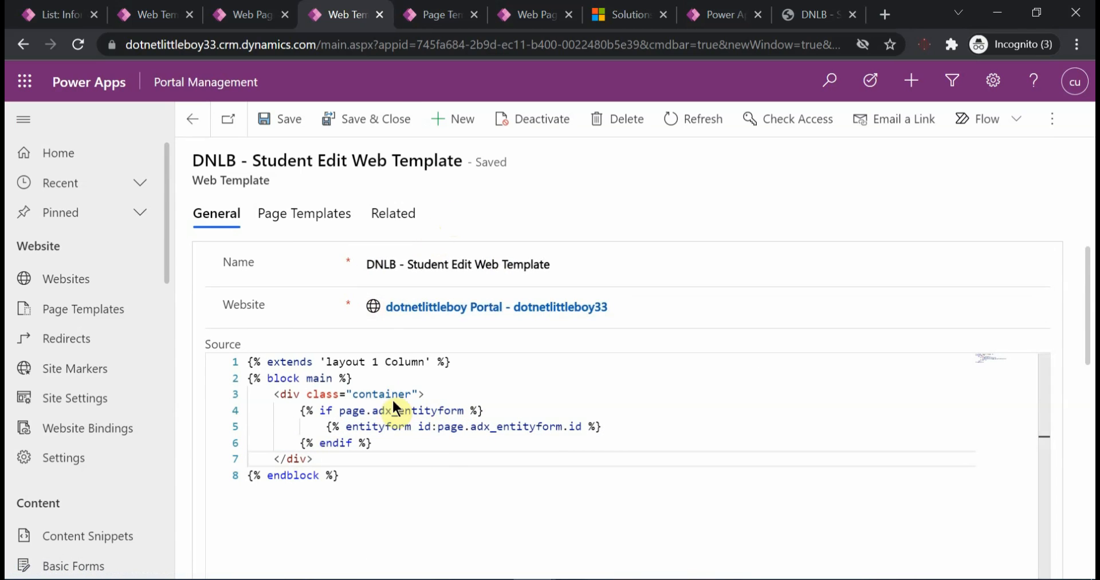
# - Check the student edit web page record, whether Student 1 on the portal's student list is a link, and the DNLB - Student List record
pyautogui.click(515, 15)
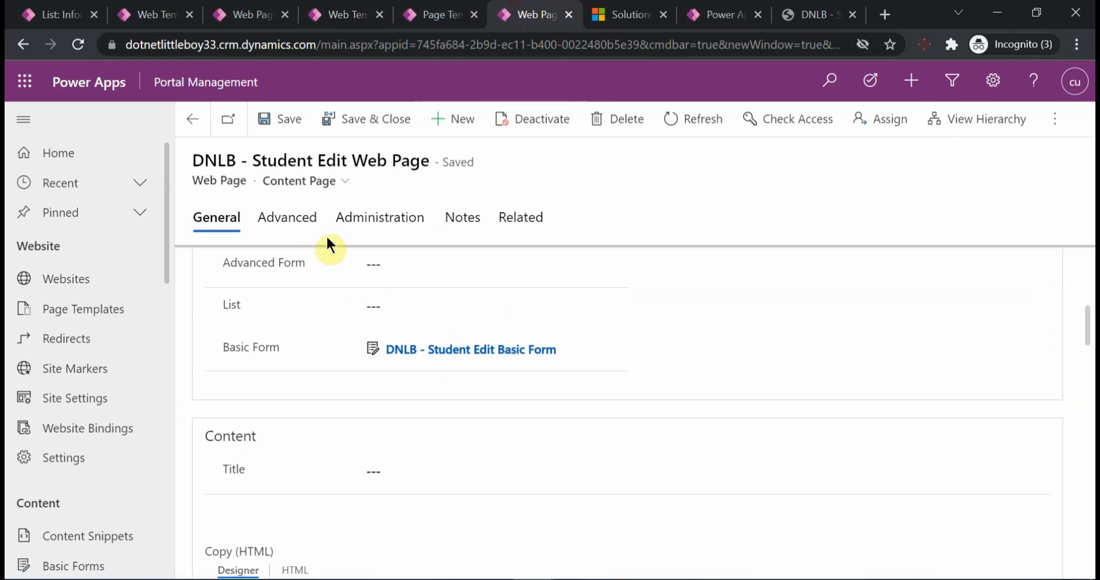
pyautogui.click(802, 14)
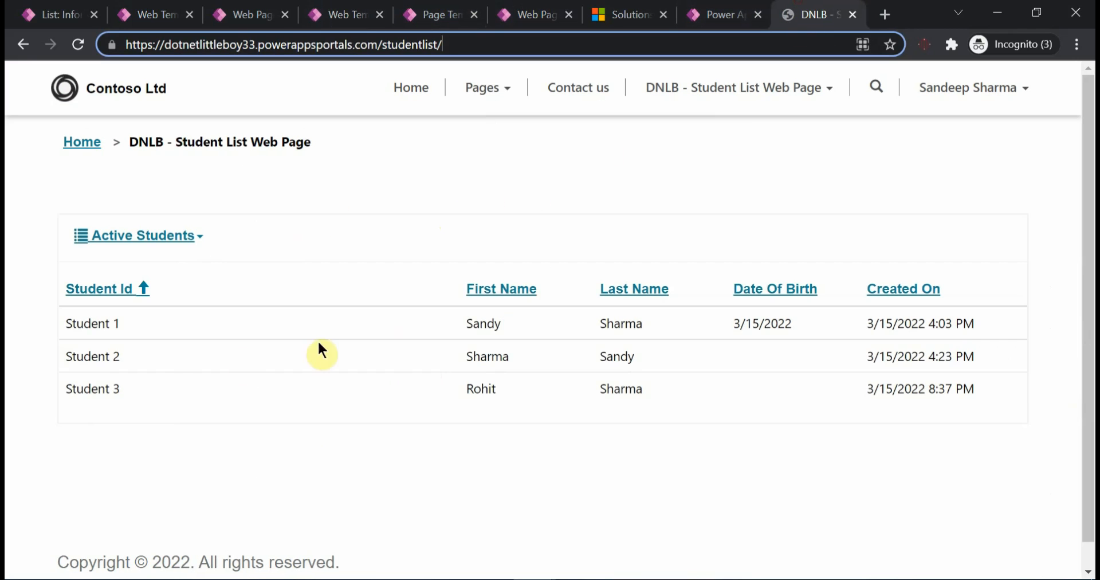
pyautogui.click(112, 326)
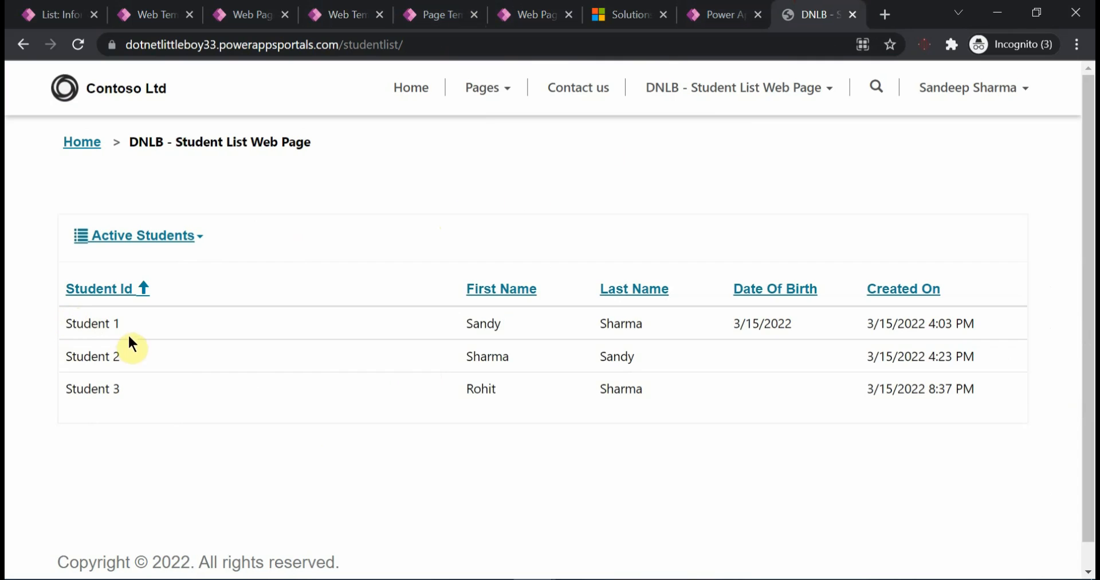
pyautogui.moveTo(67, 323); pyautogui.dragTo(131, 322)
pyautogui.click(153, 349)
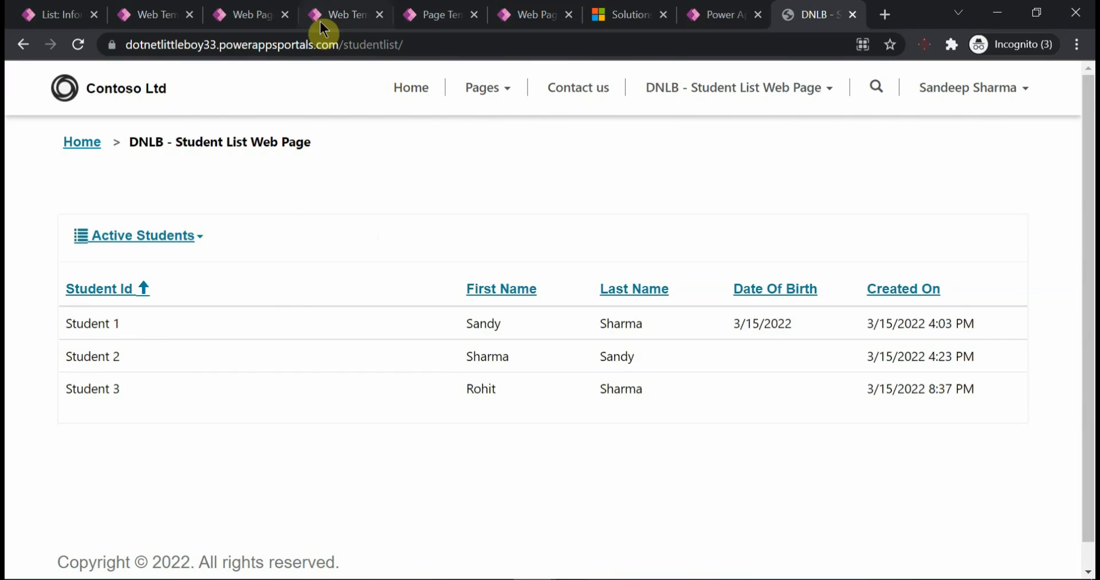
pyautogui.click(60, 14)
pyautogui.scroll(3, 373, 405)
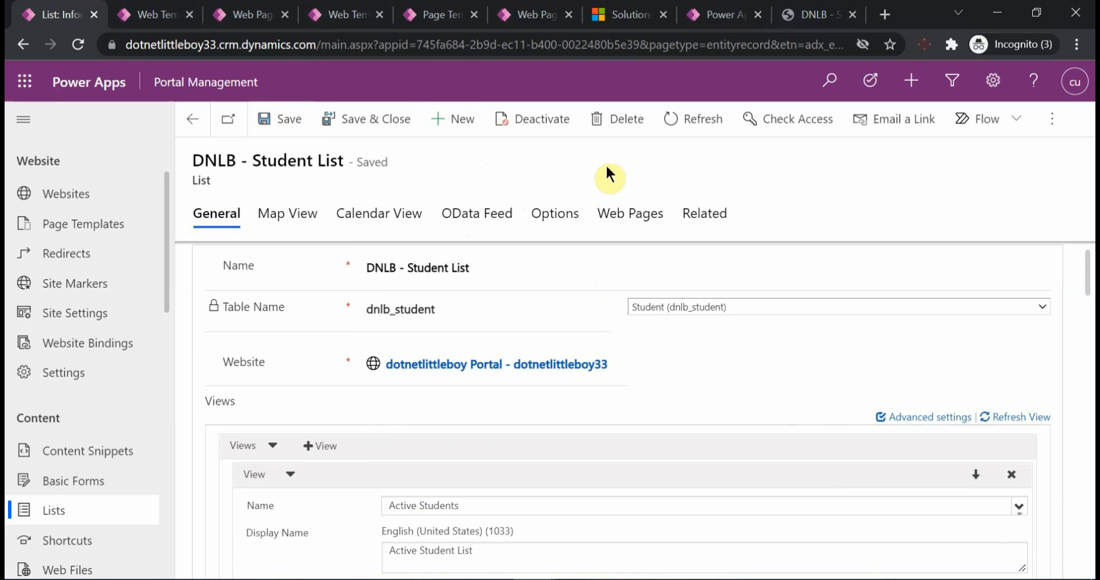
# - Sync the portal configuration in the portal studio and reload the student list page on the portal
pyautogui.click(717, 14)
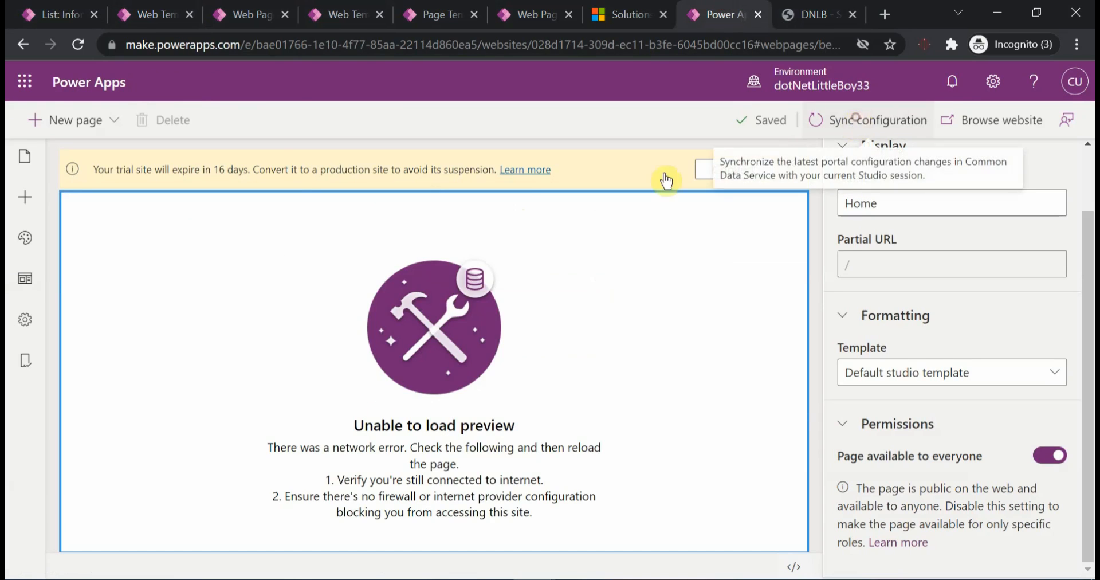
pyautogui.click(858, 123)
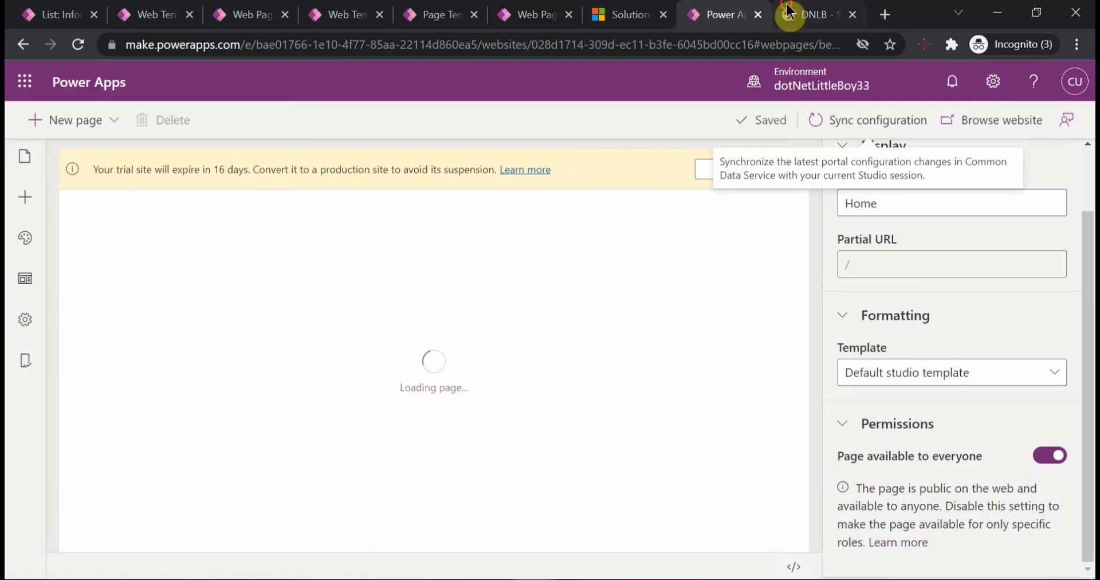
pyautogui.click(782, 13)
pyautogui.doubleClick(619, 46)
pyautogui.press('Return')
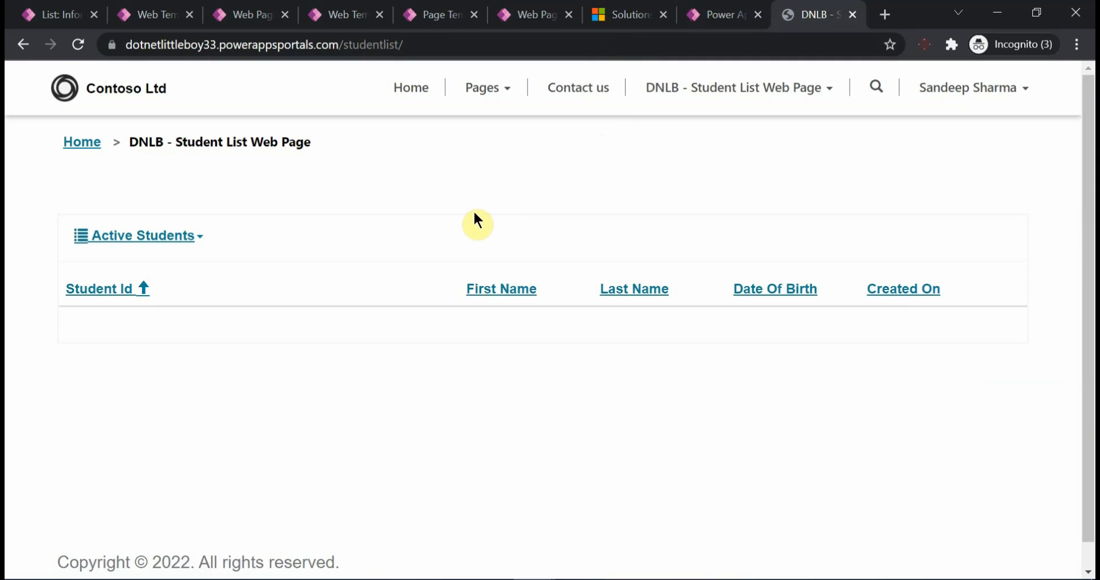
pyautogui.tripleClick(71, 325)
pyautogui.click(110, 369)
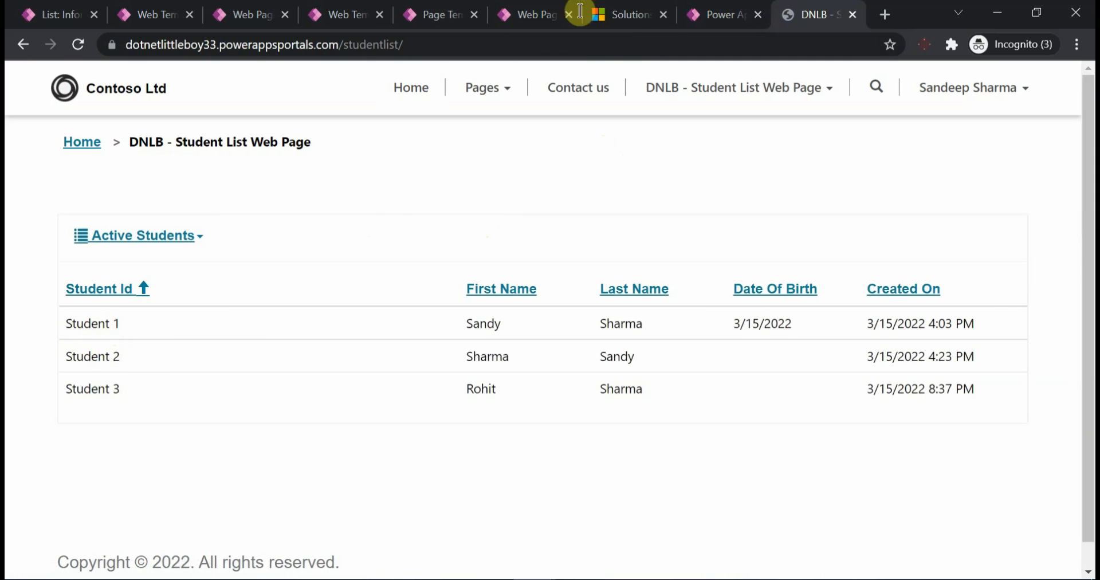
# - Set Web Page for Details View of DNLB - Student List to DNLB - Student Edit Web Page and save the list
pyautogui.click(60, 15)
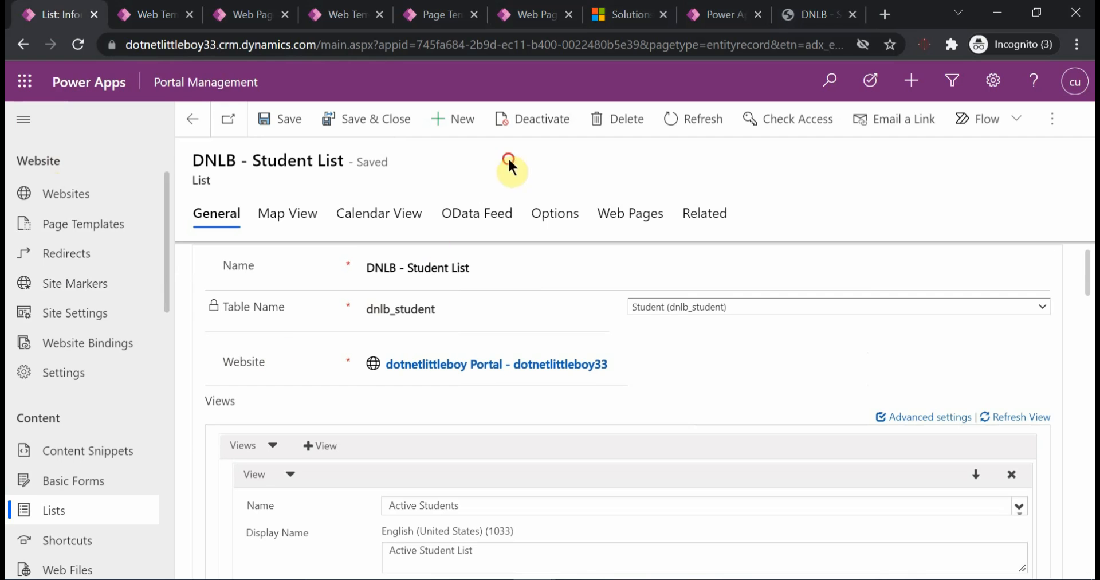
pyautogui.scroll(-1, 421, 459)
pyautogui.scroll(-10, 421, 452)
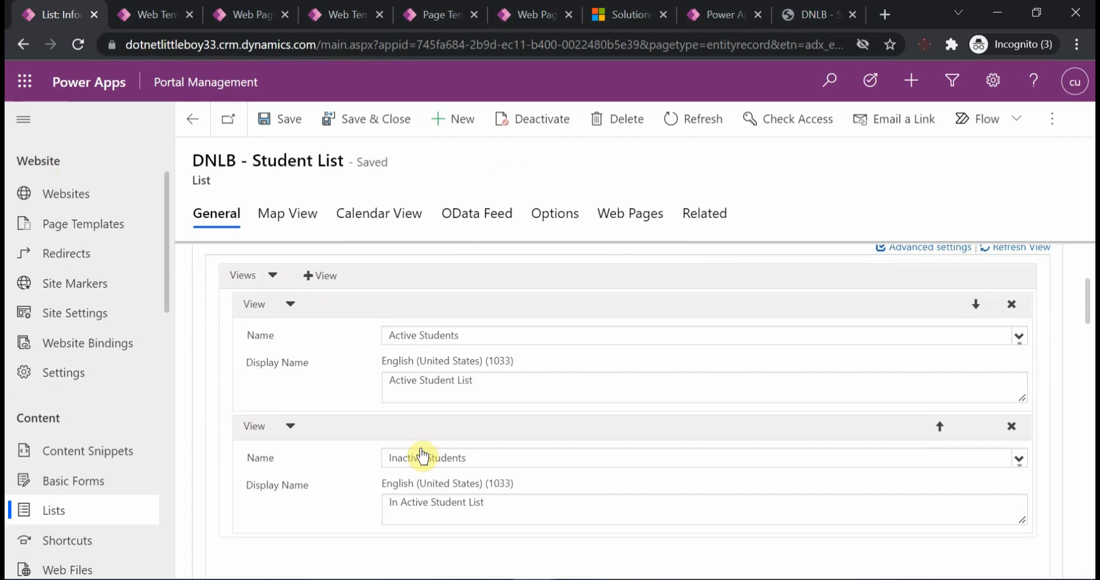
pyautogui.scroll(10, 422, 456)
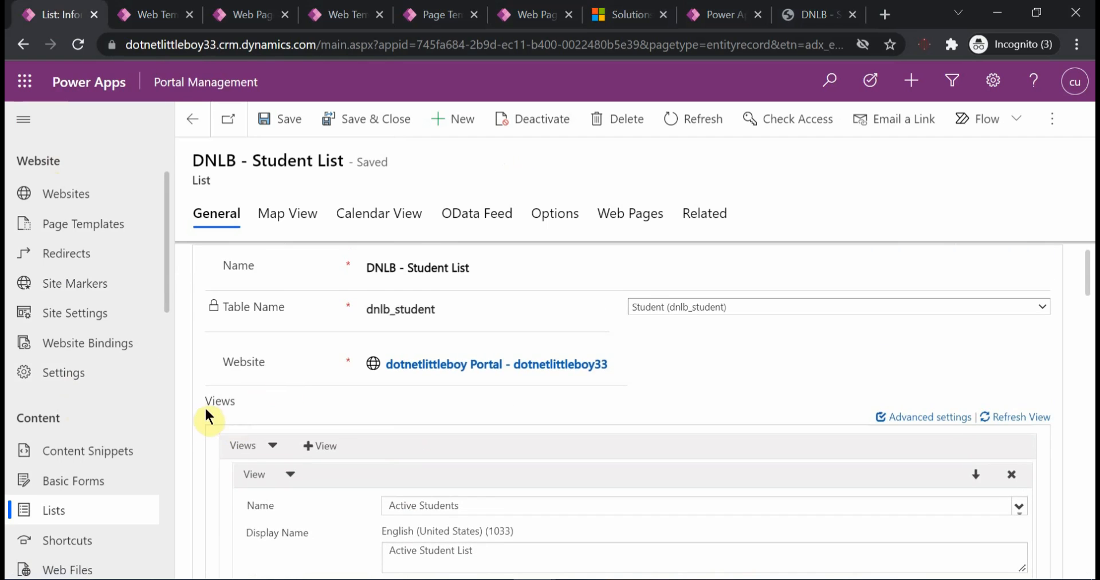
pyautogui.scroll(-8, 333, 431)
pyautogui.scroll(3, 333, 431)
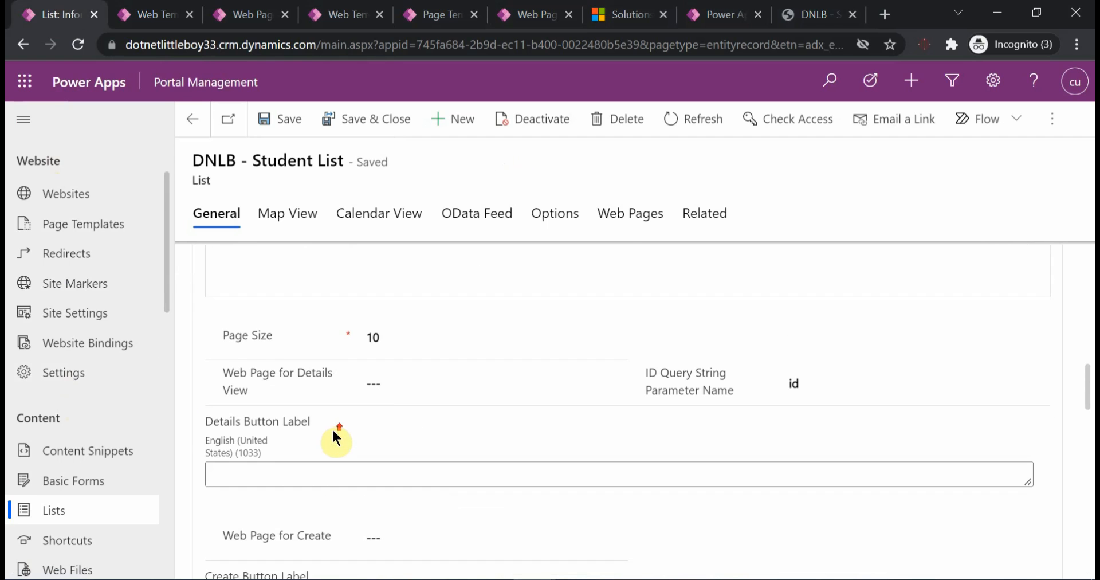
pyautogui.click(396, 389)
pyautogui.press('Return')
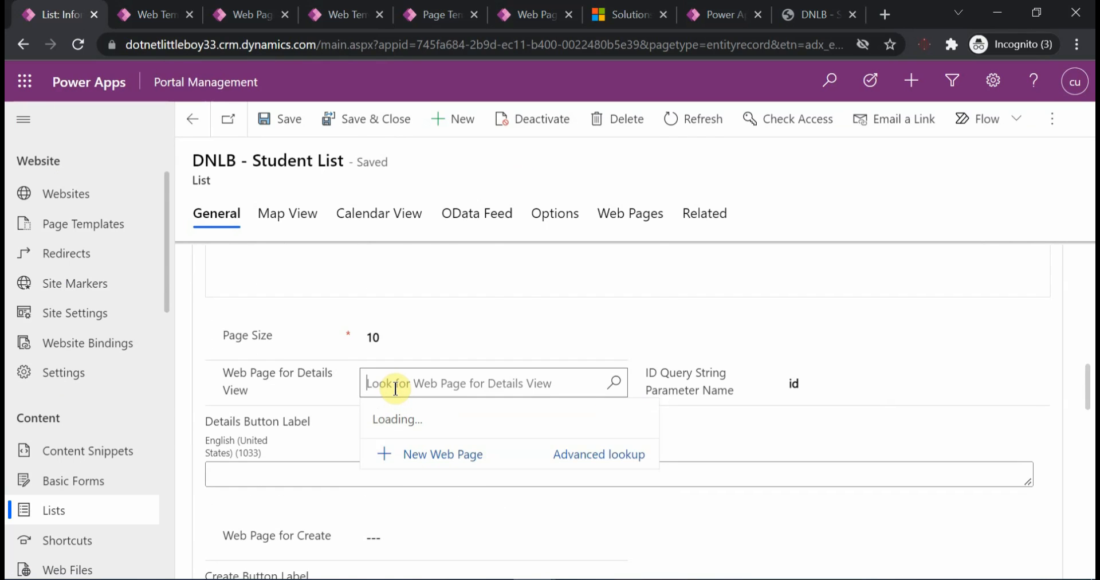
pyautogui.click(530, 316)
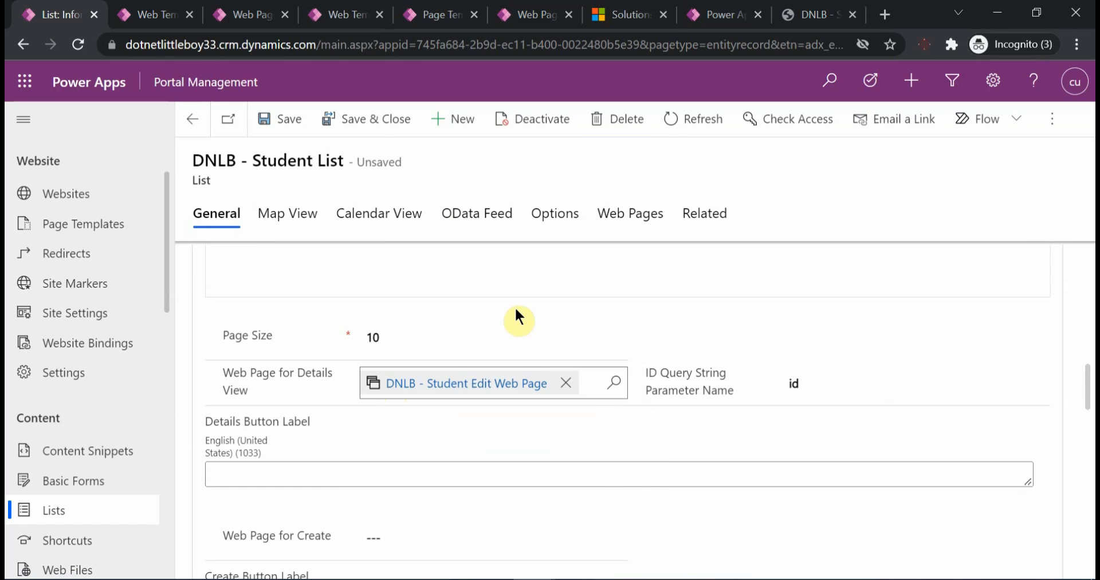
pyautogui.click(291, 121)
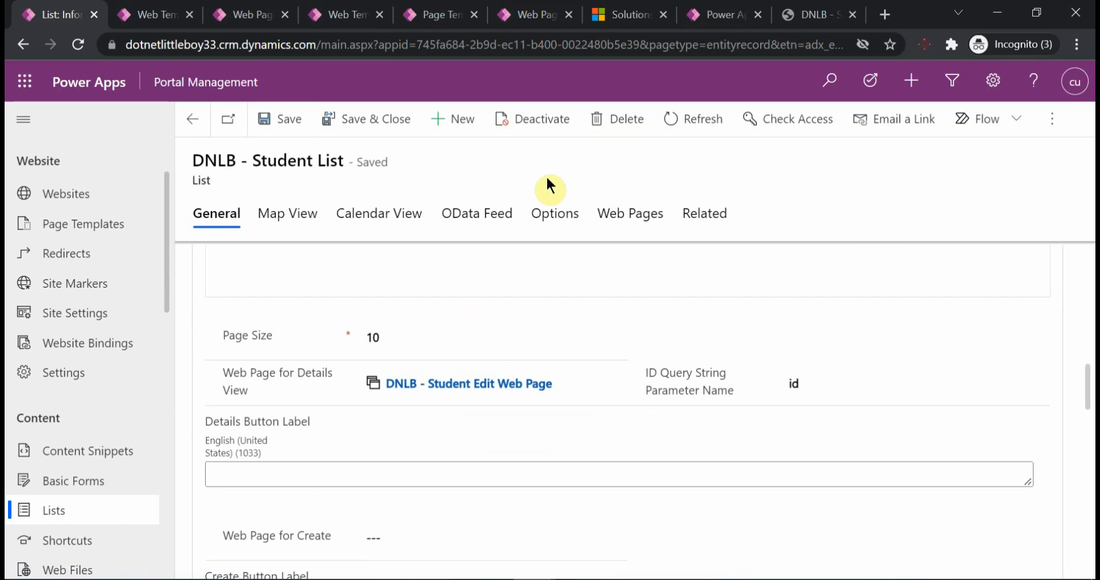
# - Sync the portal configuration again and refresh the student list page to load the details view setting
pyautogui.click(711, 14)
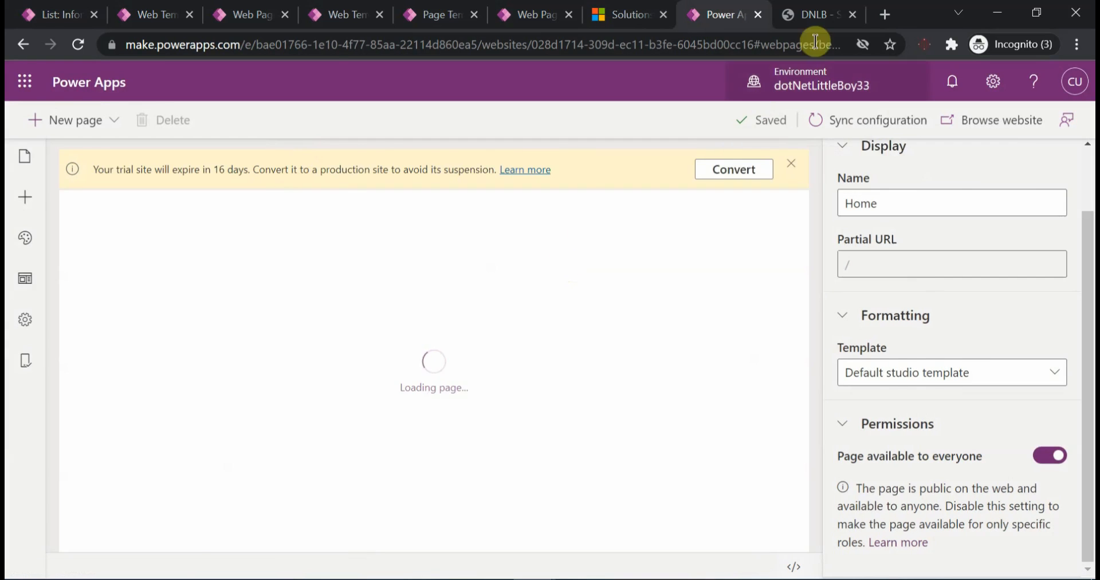
pyautogui.click(816, 16)
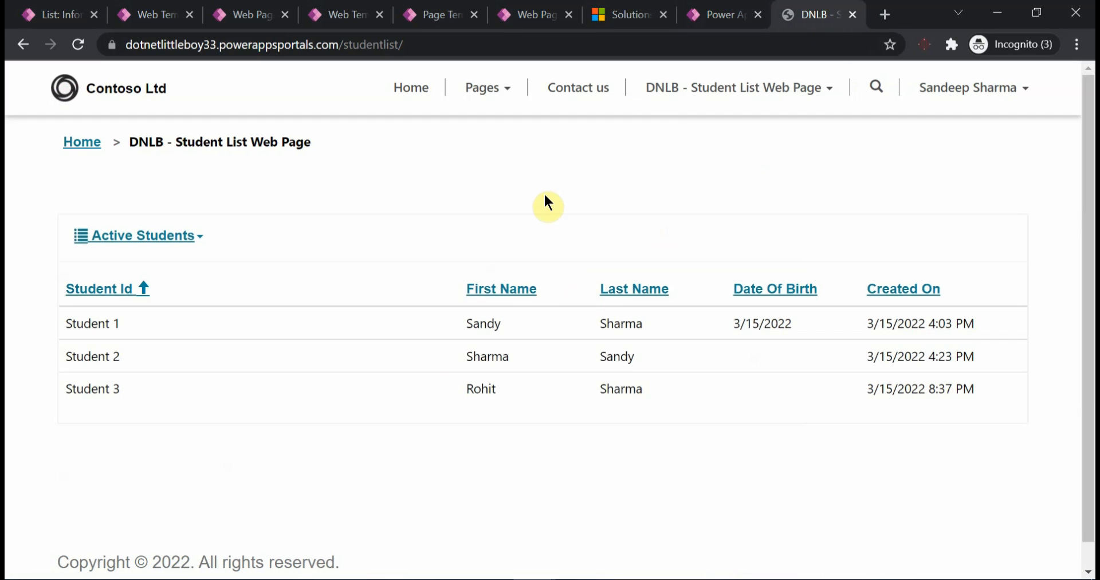
pyautogui.press('F5')
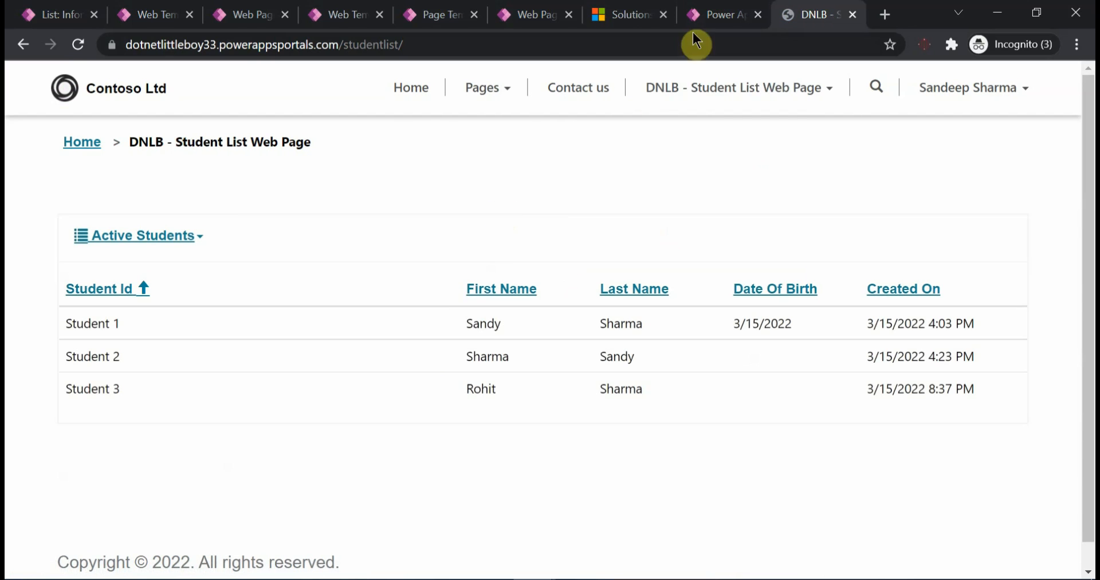
pyautogui.click(719, 15)
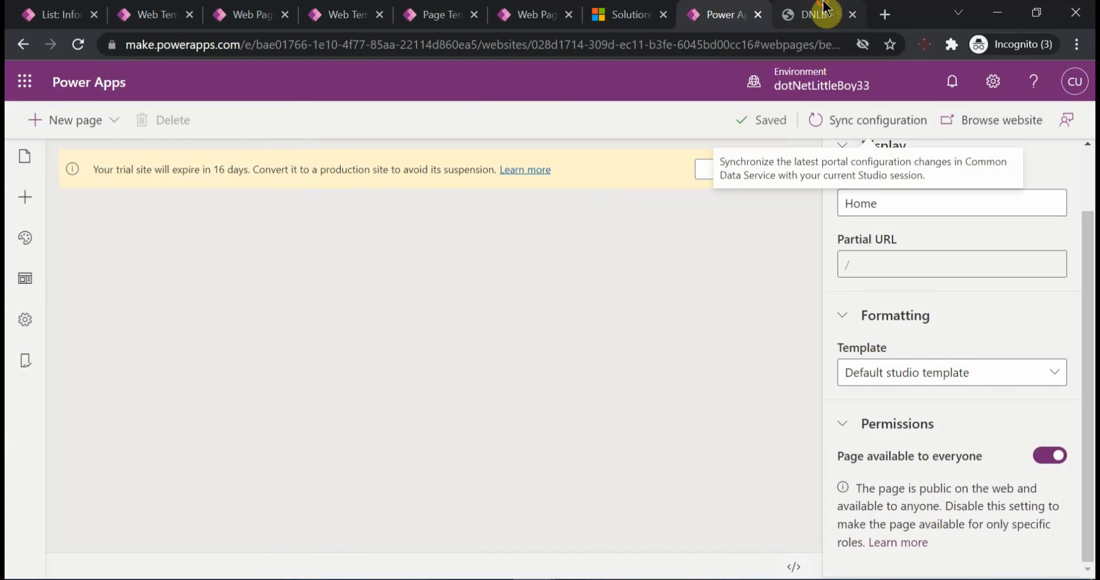
pyautogui.click(804, 14)
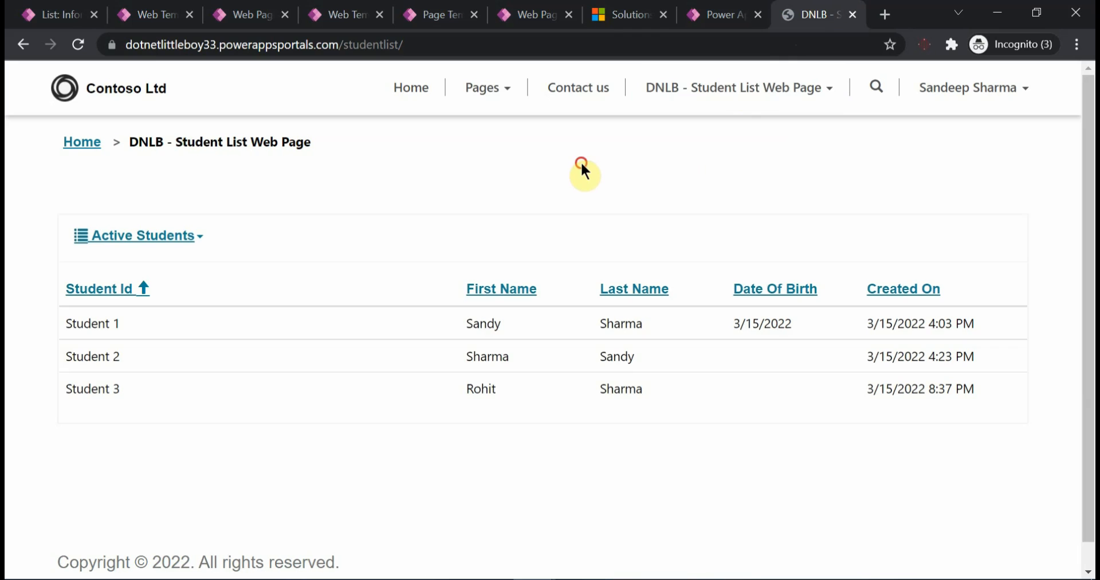
pyautogui.press('F5')
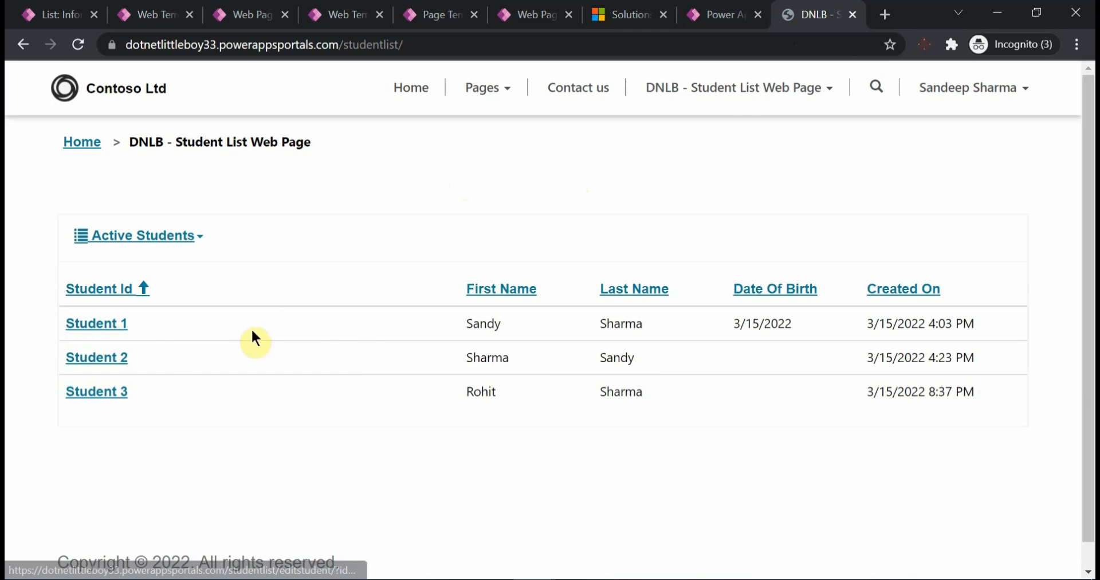
# - Open Student 1 from the portal's student list and examine the edit page's editstudent URL and its form down to Payment Details
pyautogui.click(107, 326)
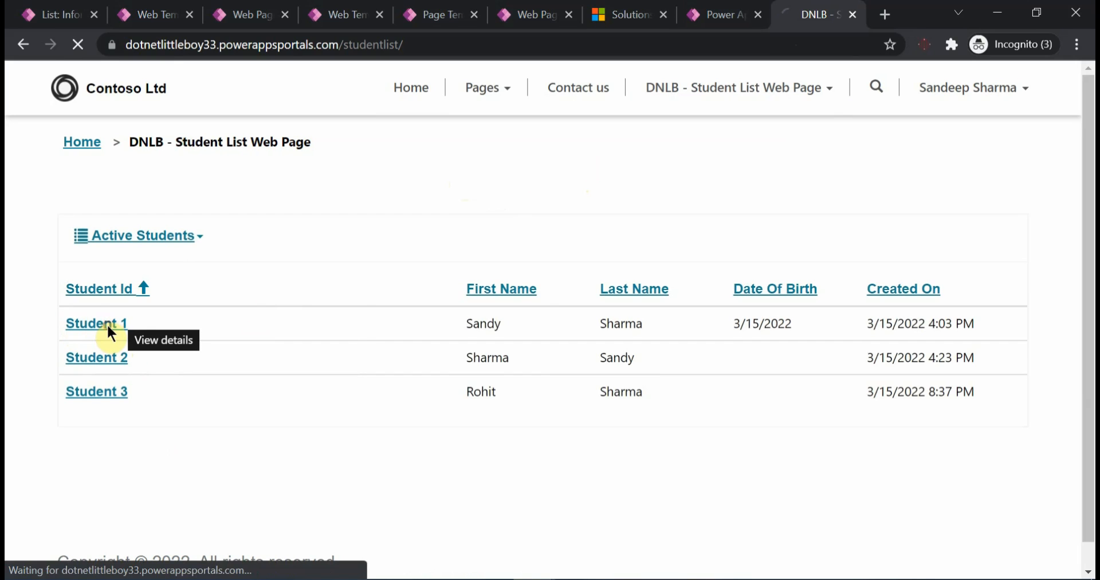
pyautogui.click(393, 43)
pyautogui.click(428, 45)
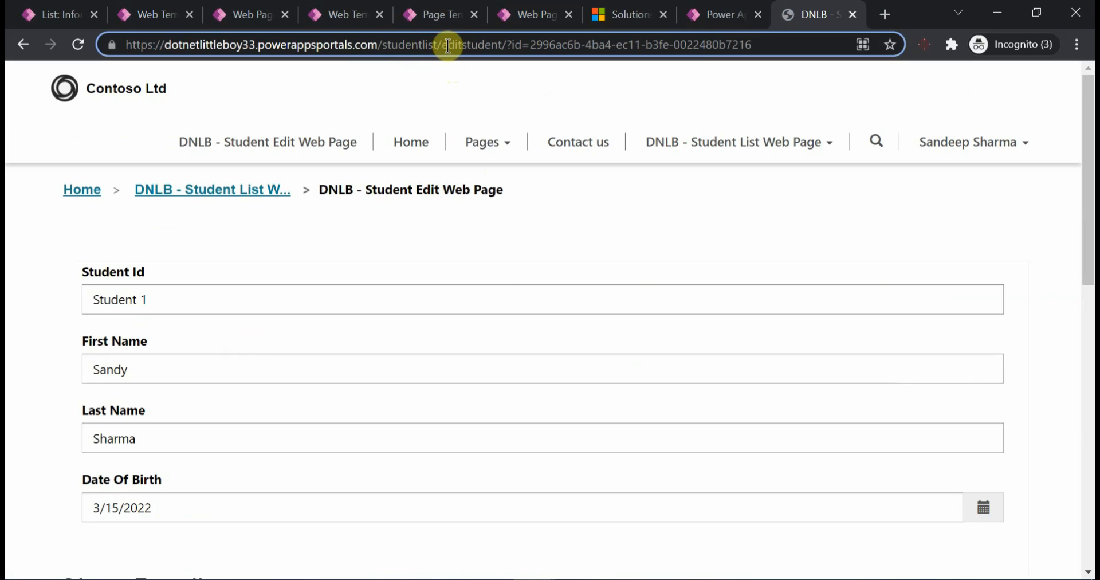
pyautogui.moveTo(444, 44); pyautogui.dragTo(504, 48)
pyautogui.click(542, 48)
pyautogui.scroll(-6, 294, 350)
pyautogui.scroll(-3, 294, 351)
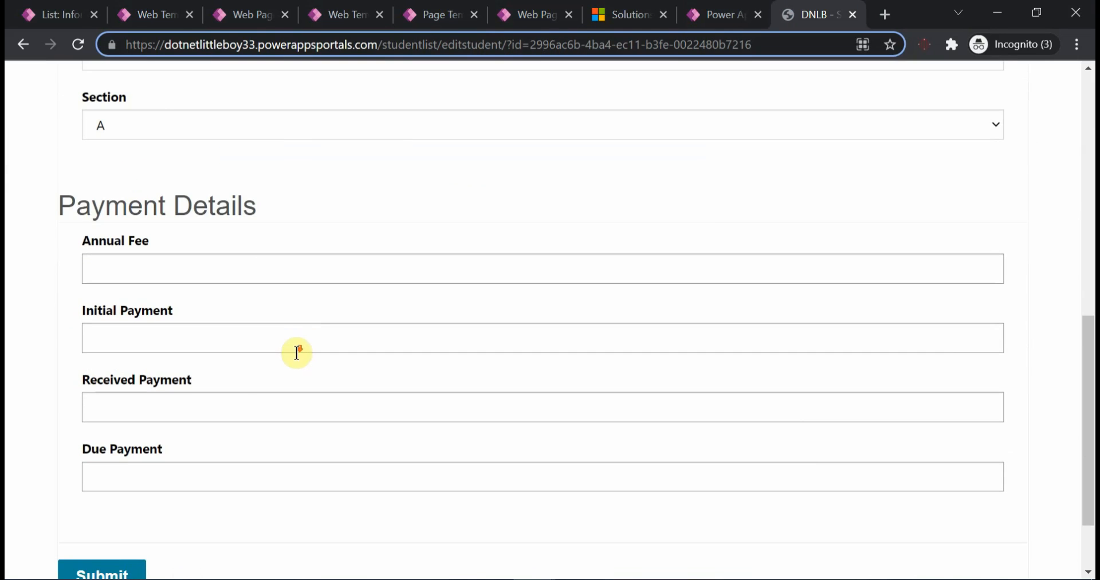
# - Bring up the Student form editor window, close it and return to the start of the portal's student edit page
pyautogui.click(648, 517)
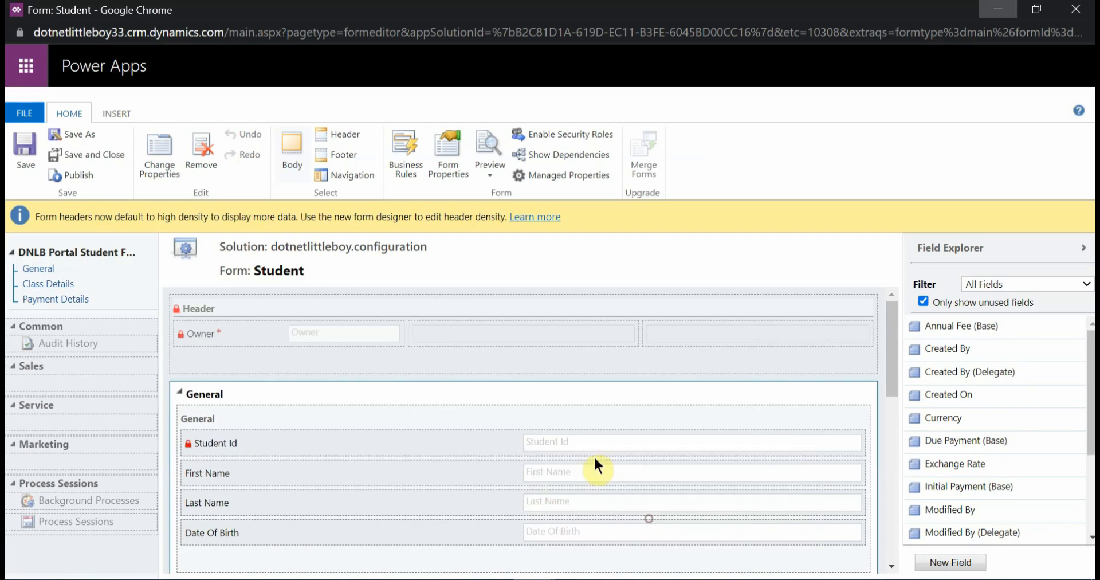
pyautogui.scroll(3, 351, 396)
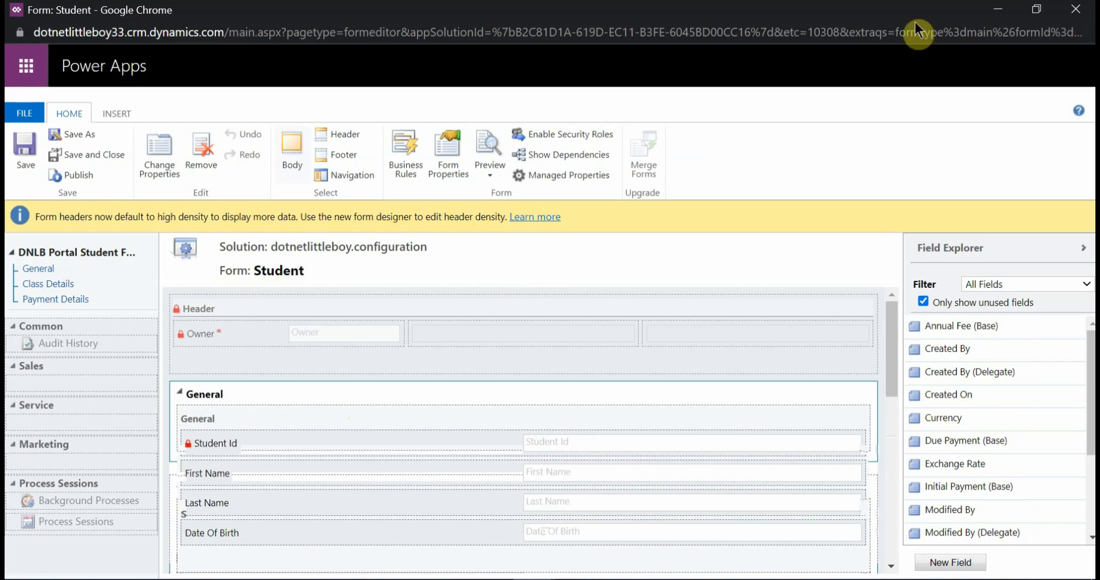
pyautogui.click(1074, 8)
pyautogui.scroll(10, 438, 206)
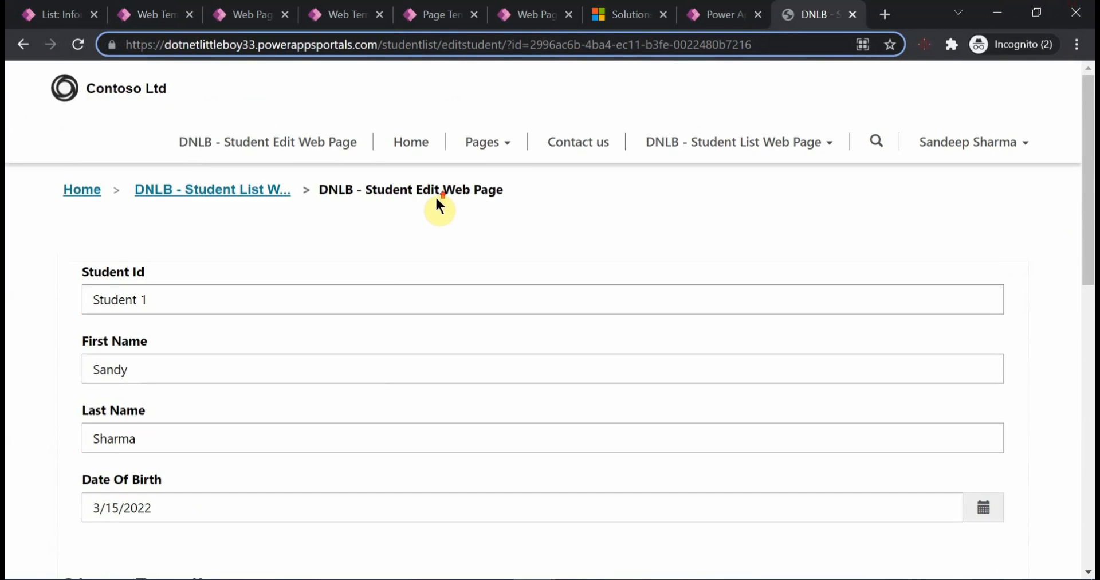
# - Clear Web Page for Details View on the DNLB - Student List record and save the list
pyautogui.click(69, 8)
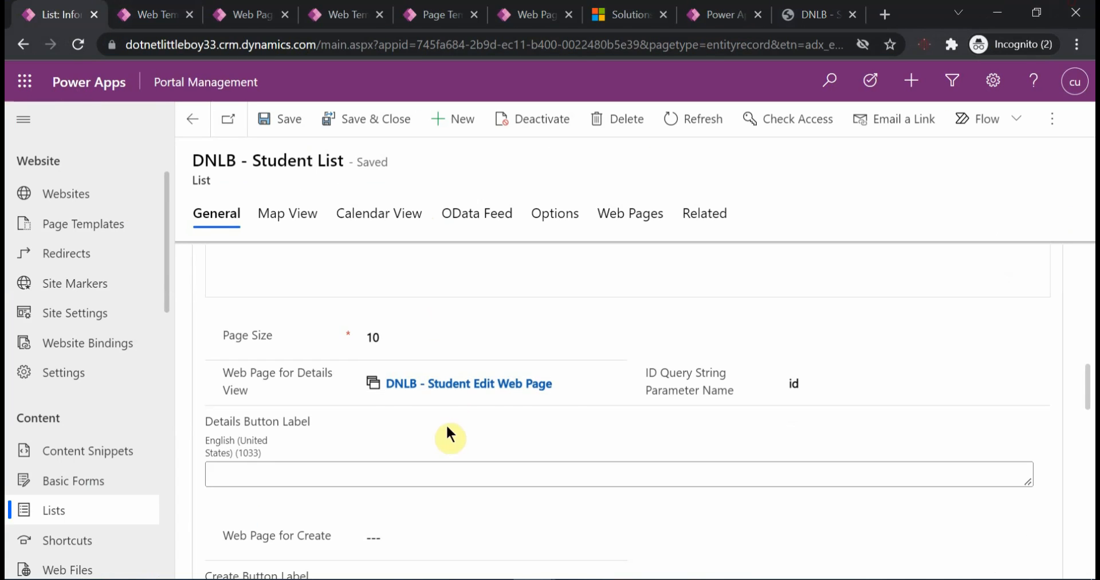
pyautogui.click(563, 383)
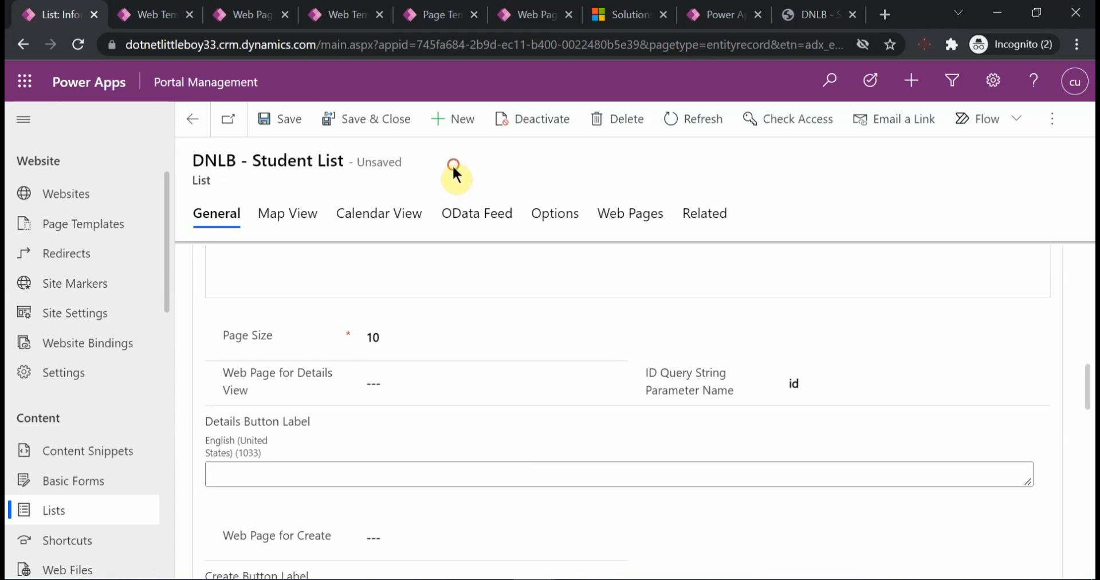
pyautogui.click(278, 119)
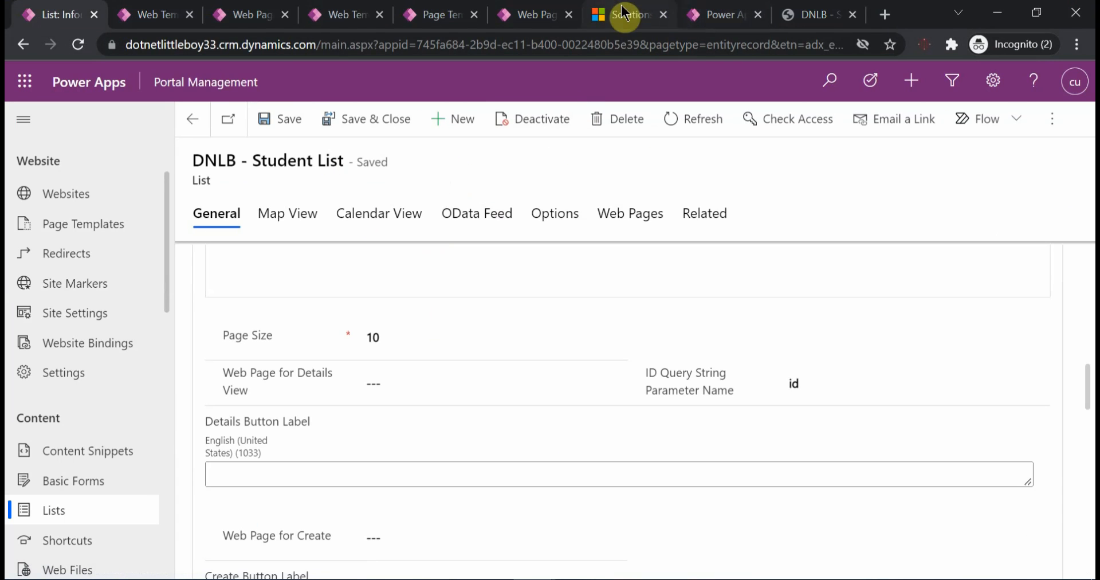
# - Sync the portal configuration and reload the student list page to check whether the Student Id entries are still links
pyautogui.click(699, 8)
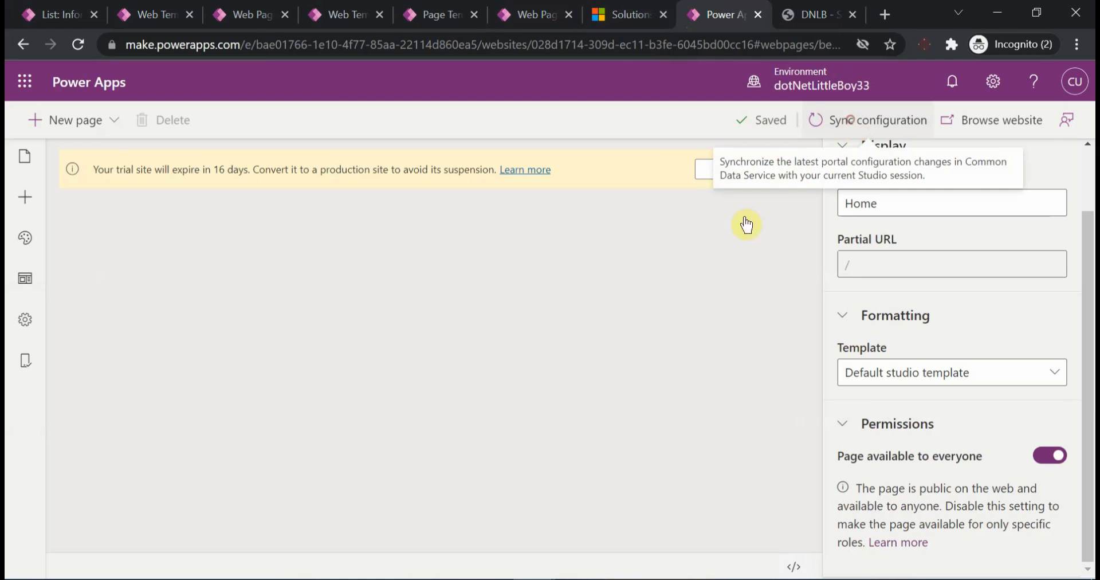
pyautogui.click(849, 119)
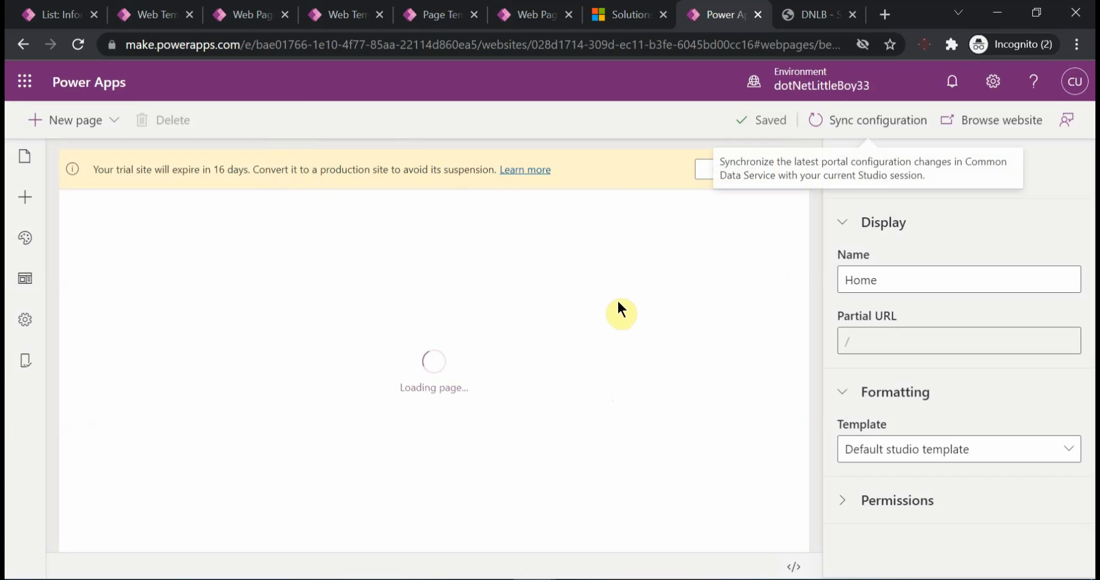
pyautogui.click(814, 15)
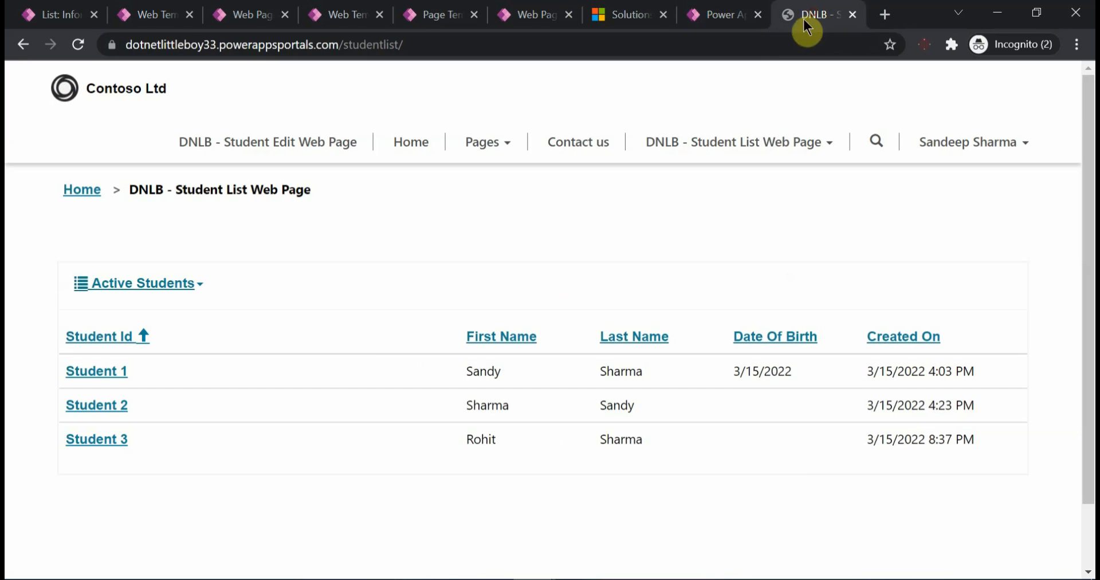
pyautogui.click(724, 51)
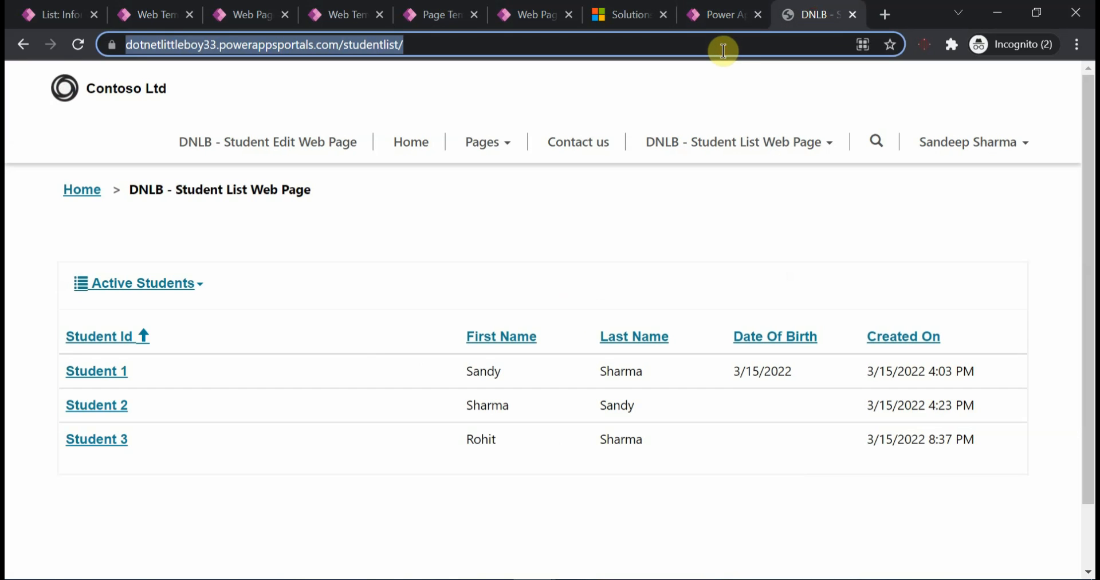
pyautogui.press('Return')
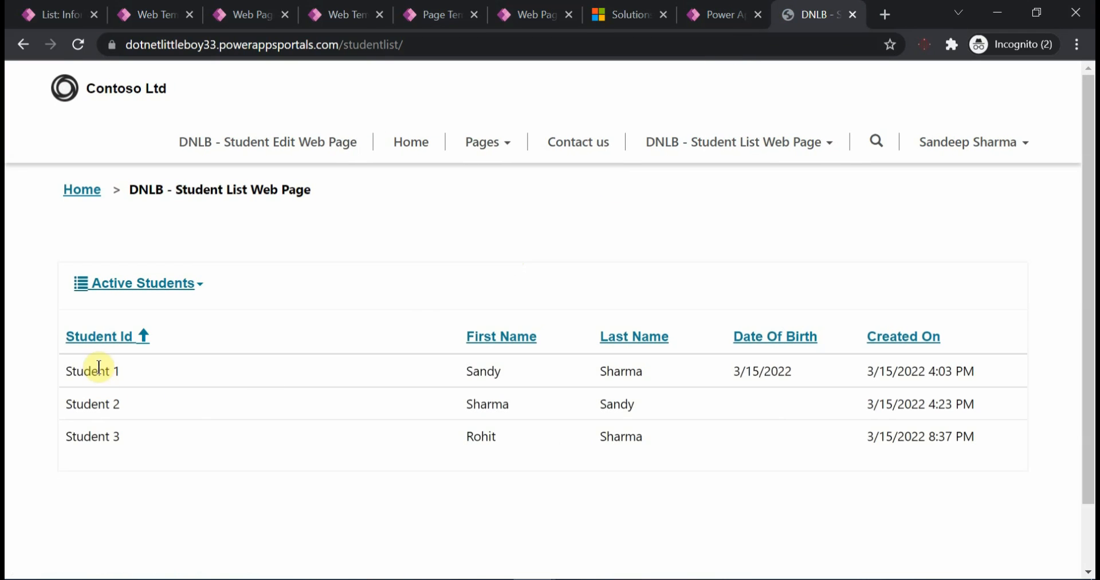
pyautogui.moveTo(71, 372); pyautogui.dragTo(110, 375)
pyautogui.click(130, 371)
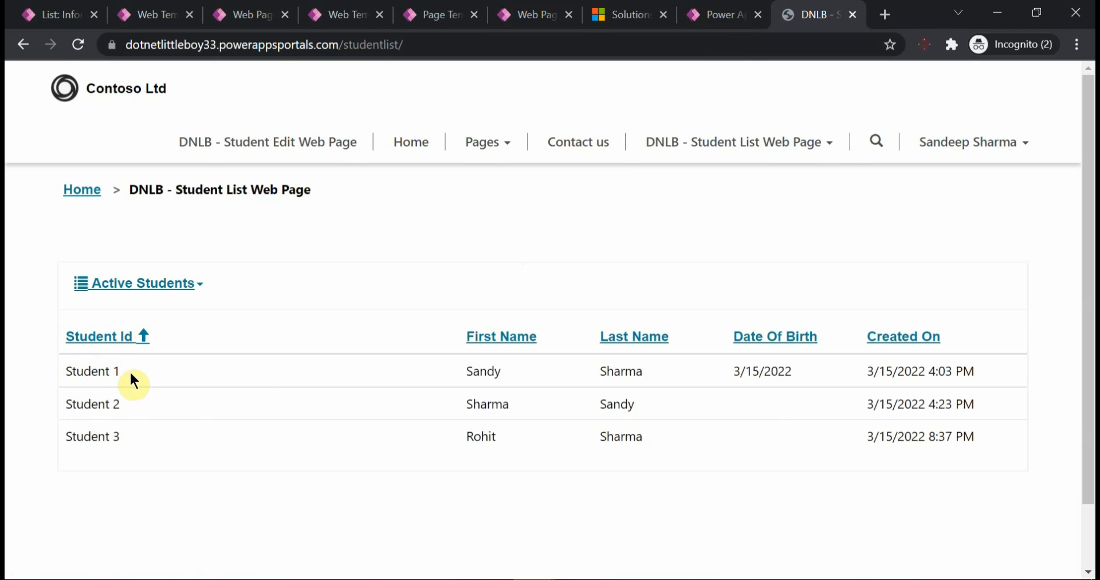
# - Return to the DNLB - Student List record and review its Web Page for Details View setting
pyautogui.click(59, 15)
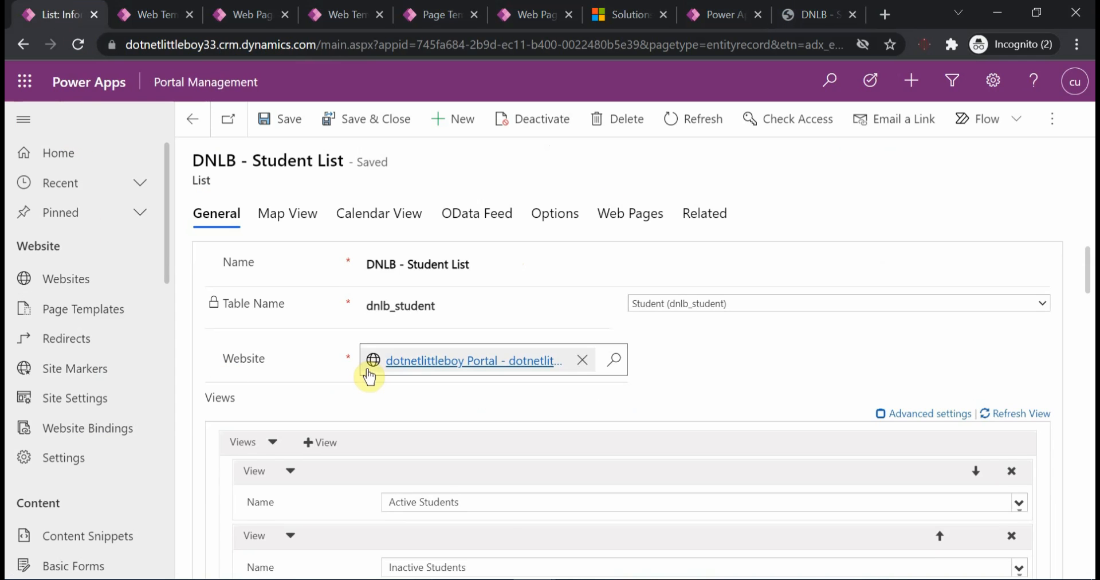
pyautogui.scroll(-4, 413, 422)
pyautogui.scroll(-5, 413, 415)
pyautogui.scroll(2, 401, 413)
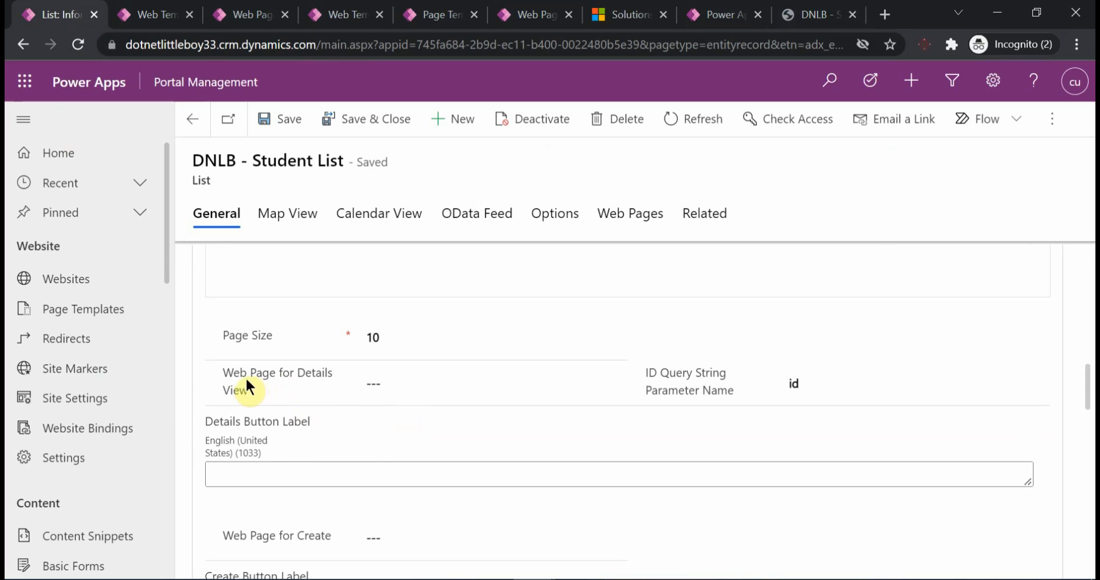
pyautogui.click(385, 382)
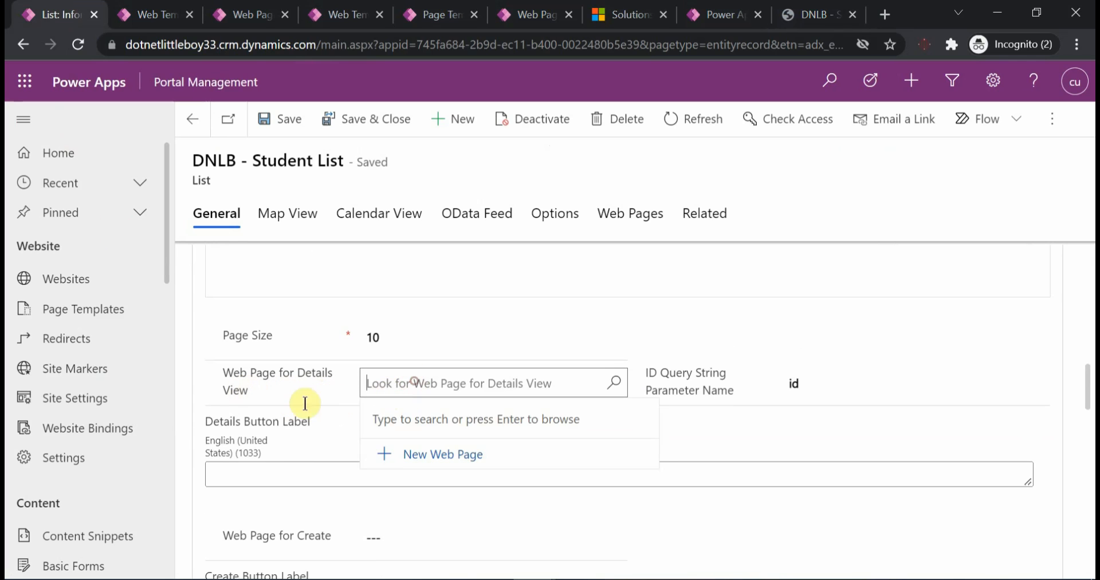
pyautogui.click(313, 397)
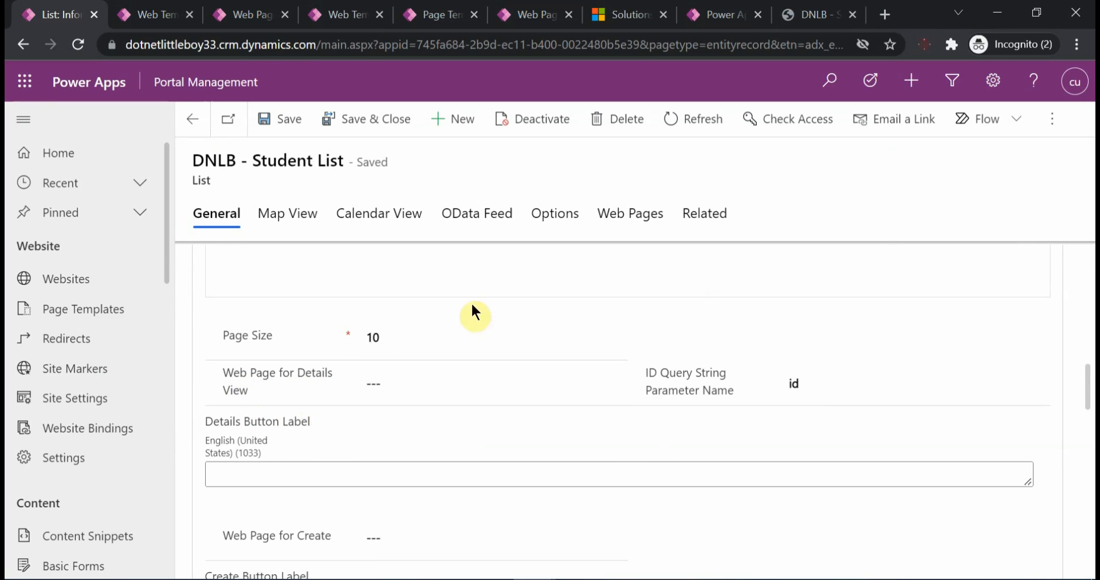
# - Add a Details and an Edit item action to the Grid Configuration in the list's options
pyautogui.click(559, 219)
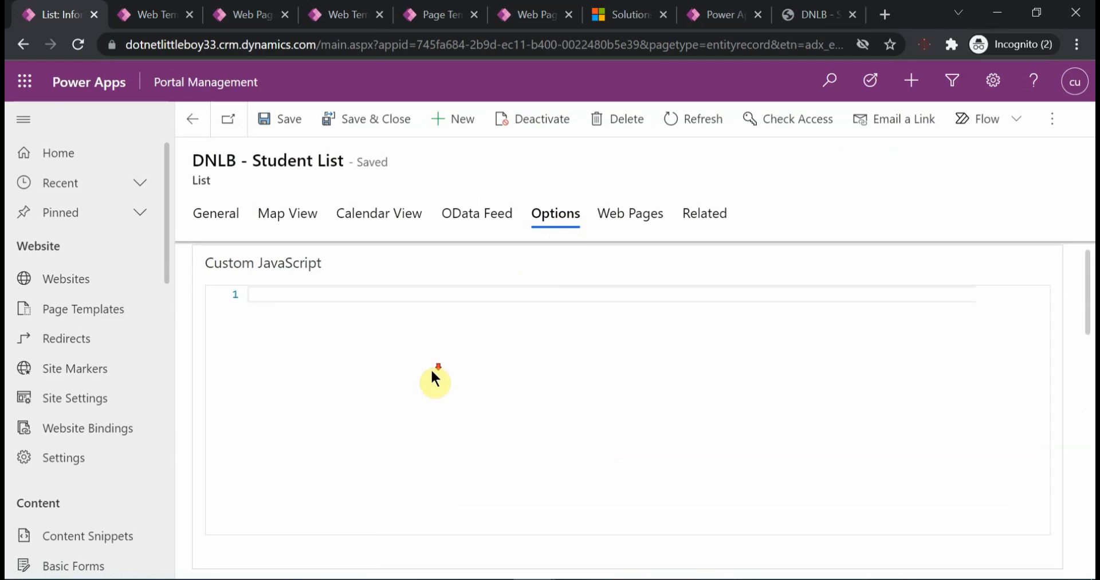
pyautogui.scroll(-5, 432, 373)
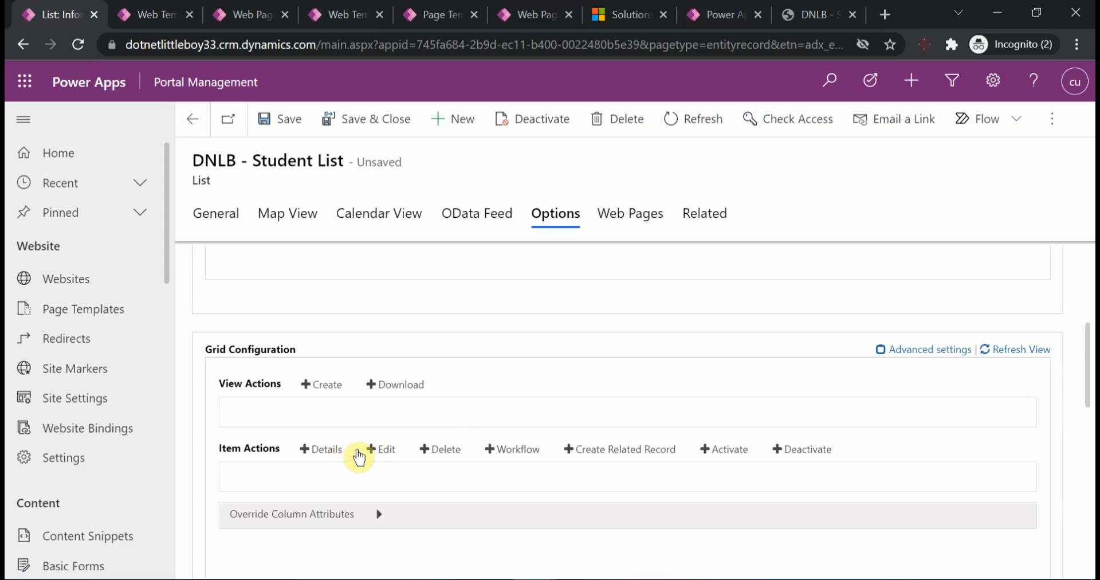
pyautogui.scroll(-3, 466, 425)
pyautogui.scroll(3, 466, 425)
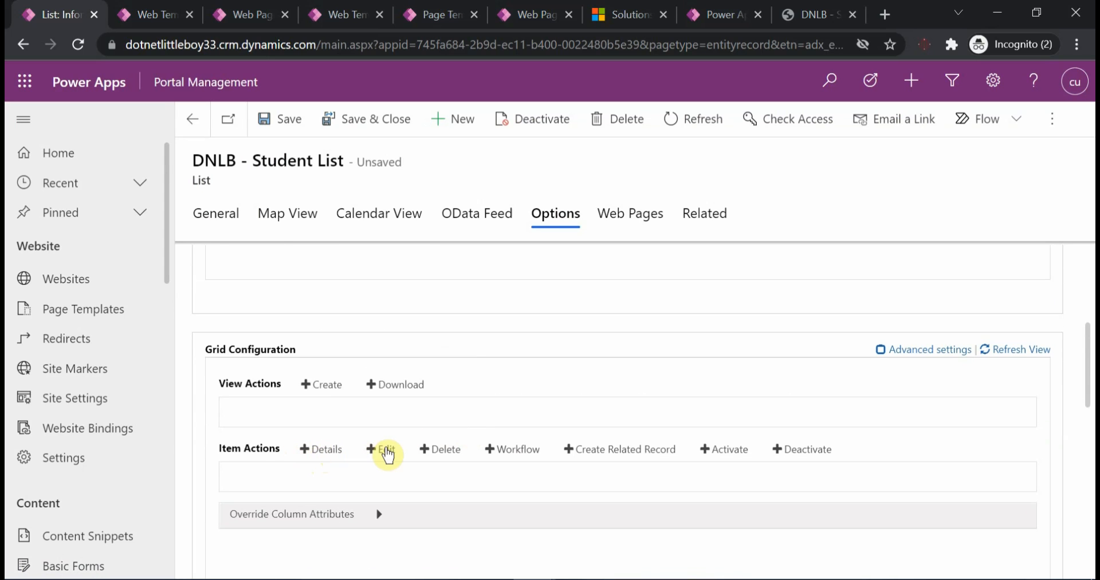
pyautogui.scroll(-2, 445, 417)
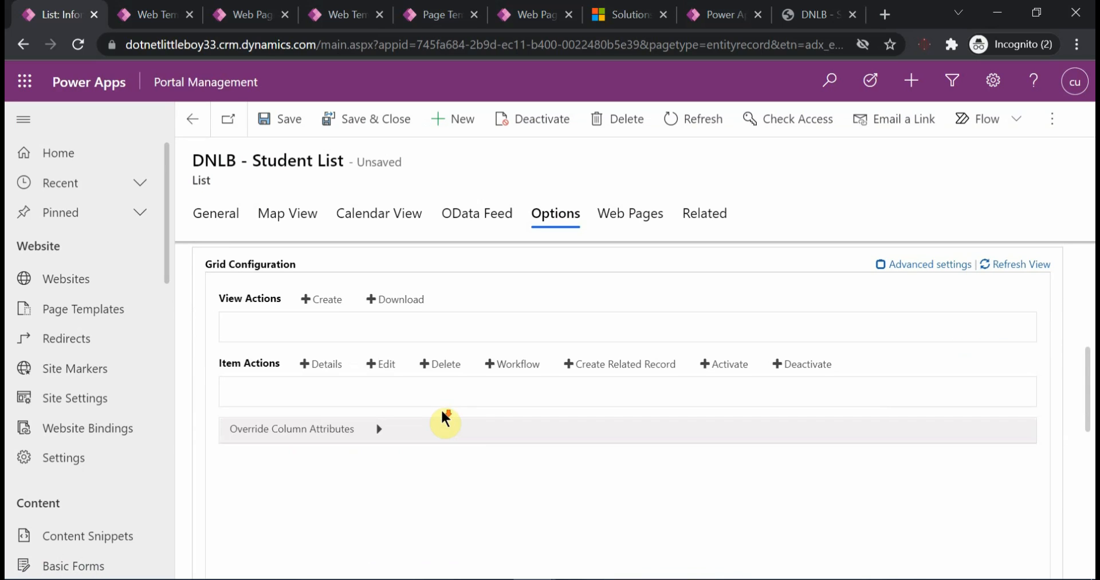
pyautogui.click(320, 365)
pyautogui.click(388, 367)
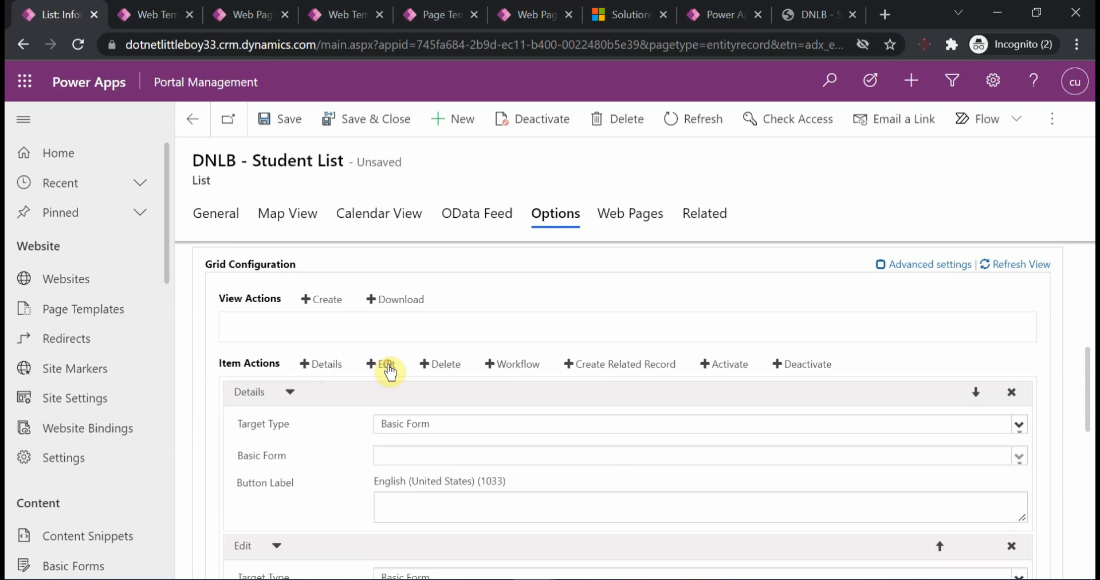
# - Configure the Details action with target type Webpage, redirect to DNLB - Student Edit Web Page, and button label Details Record
pyautogui.scroll(-1, 349, 429)
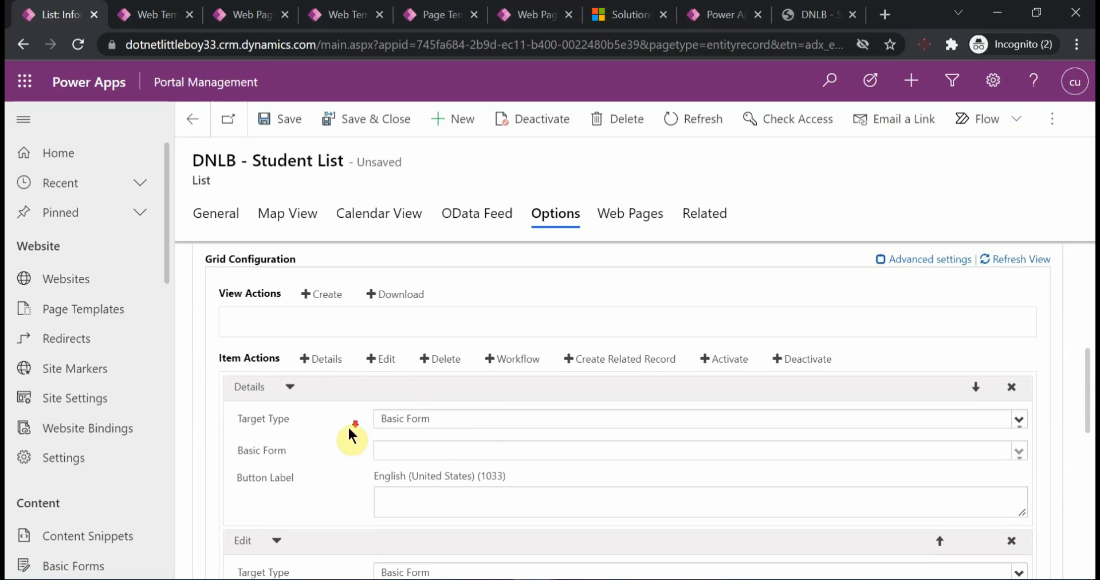
pyautogui.scroll(-2, 348, 425)
pyautogui.click(432, 338)
pyautogui.click(417, 383)
pyautogui.click(418, 373)
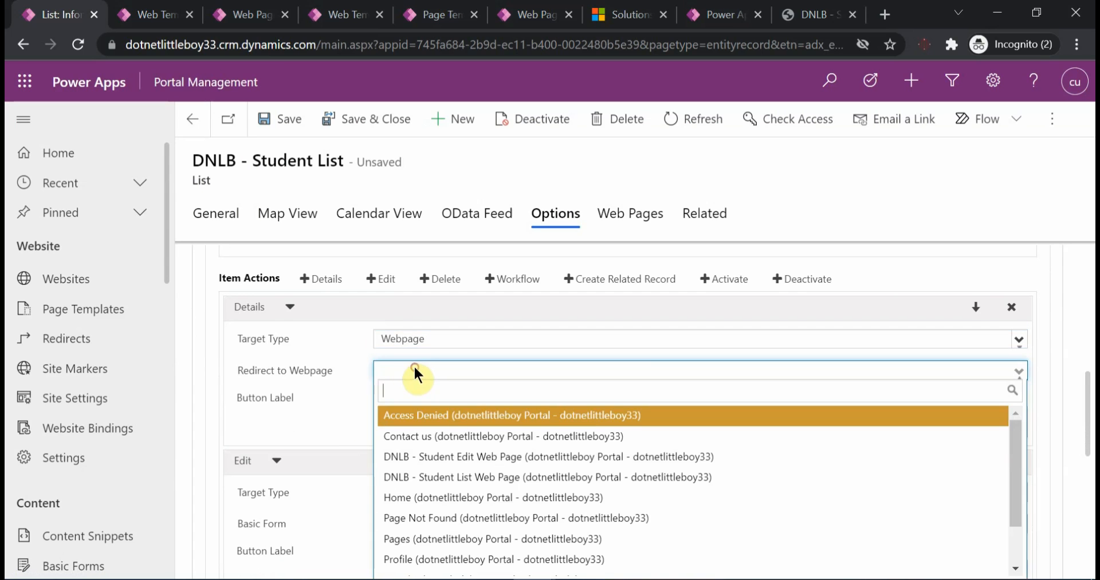
pyautogui.click(493, 456)
pyautogui.click(401, 422)
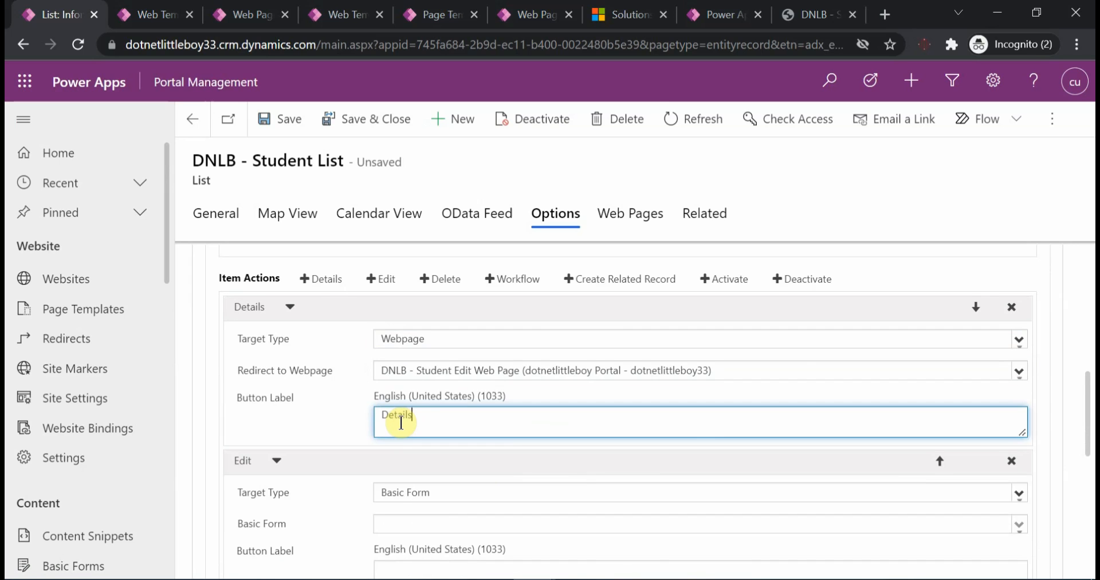
pyautogui.write('REc')
# - Configure the Edit action with target type Webpage, DNLB - Student Edit Web Page and label Edit Record, and save the list
pyautogui.scroll(-3, 411, 437)
pyautogui.click(414, 323)
pyautogui.click(427, 365)
pyautogui.click(419, 354)
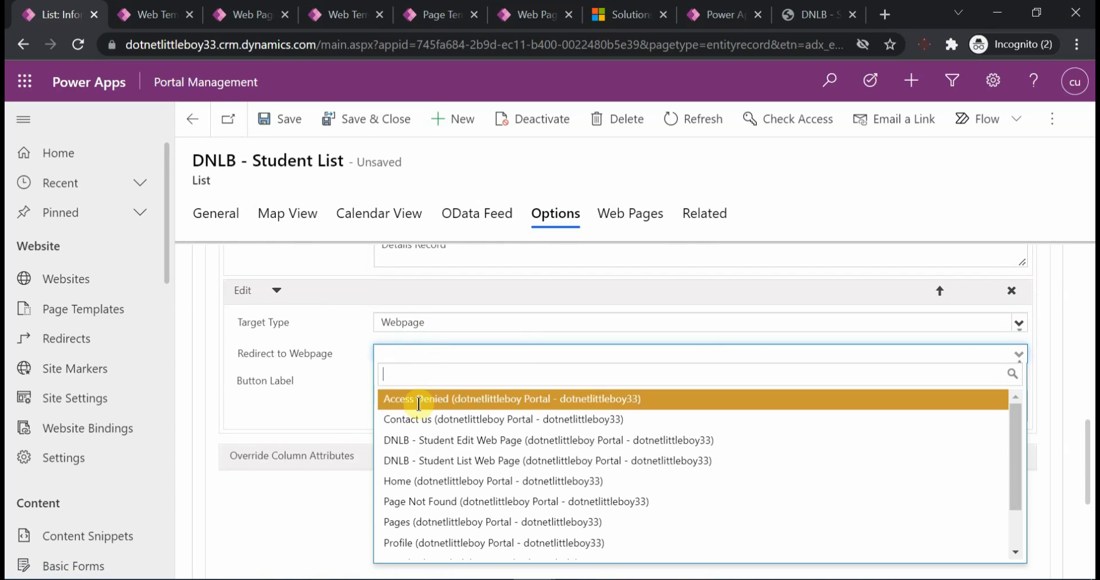
pyautogui.click(462, 447)
pyautogui.click(406, 401)
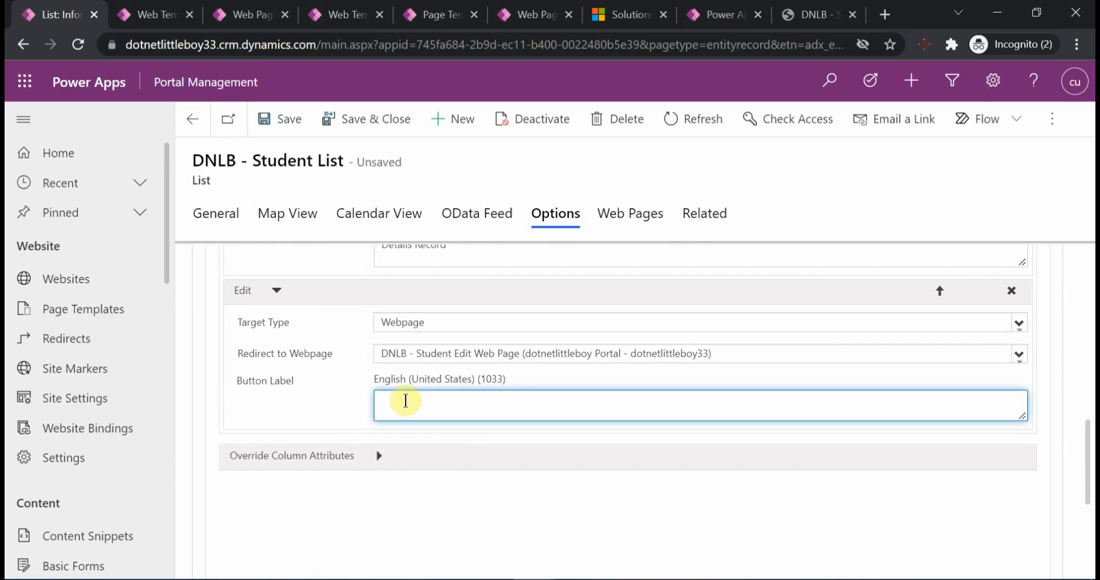
pyautogui.write('Edit Record')
pyautogui.click(346, 416)
pyautogui.scroll(3, 346, 416)
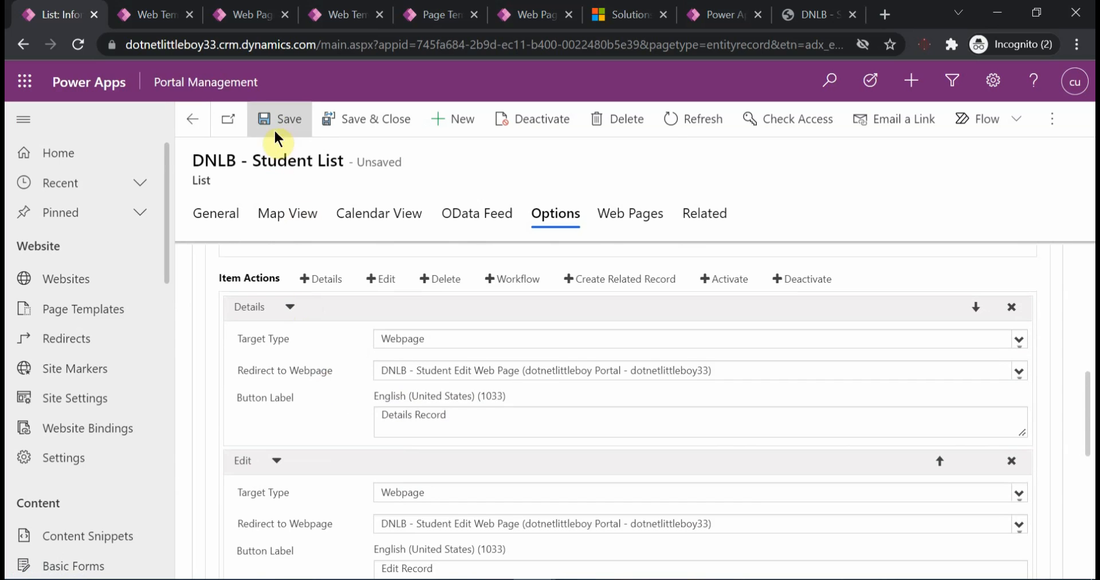
pyautogui.click(278, 120)
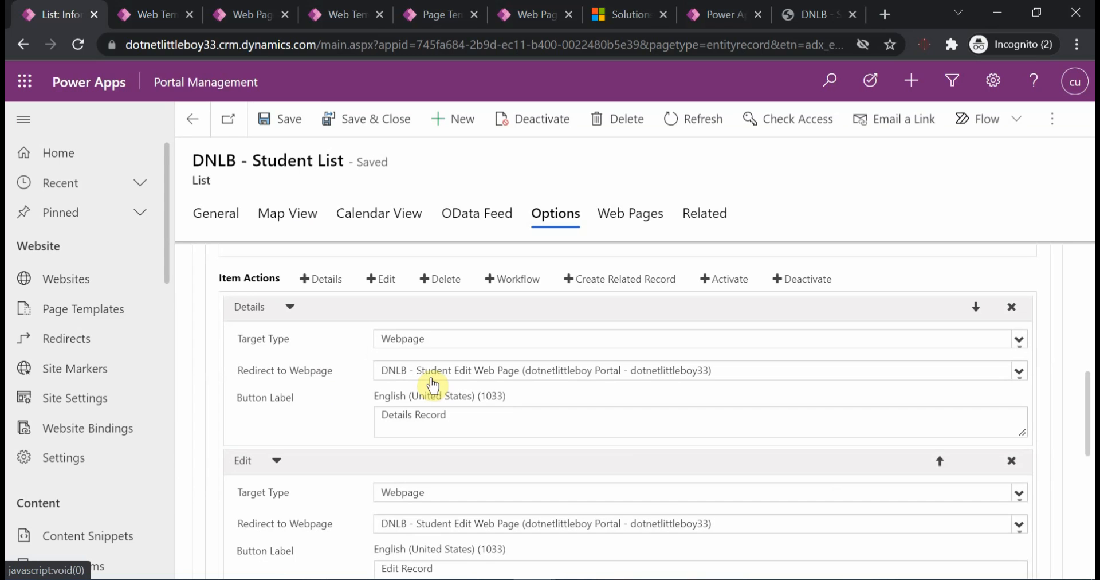
# - Sync the portal configuration and reload the student list page to load the new item actions
pyautogui.click(714, 16)
pyautogui.click(864, 123)
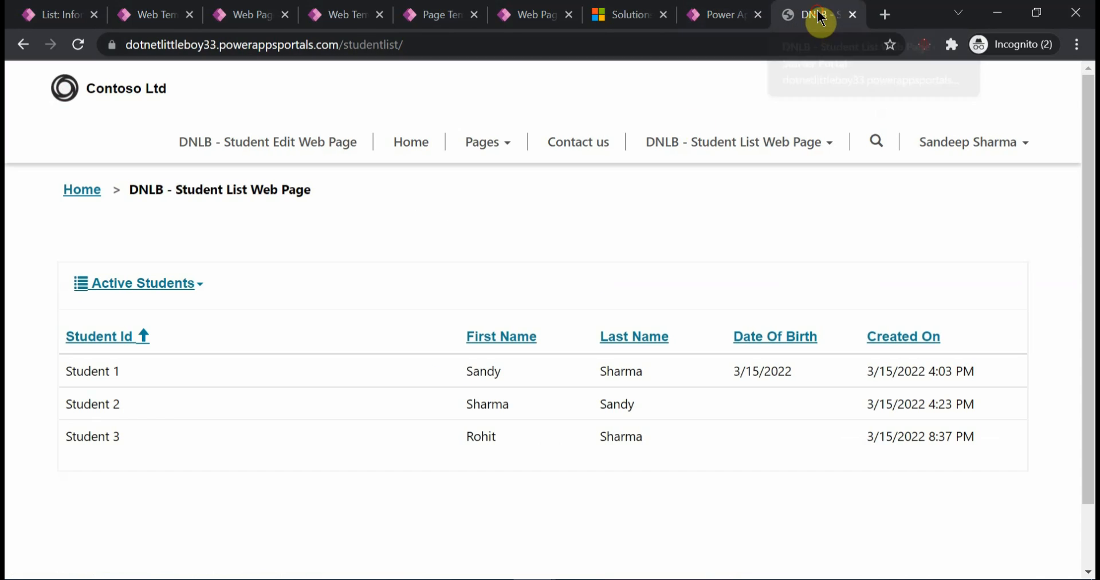
pyautogui.click(816, 16)
pyautogui.click(496, 46)
pyautogui.press('Return')
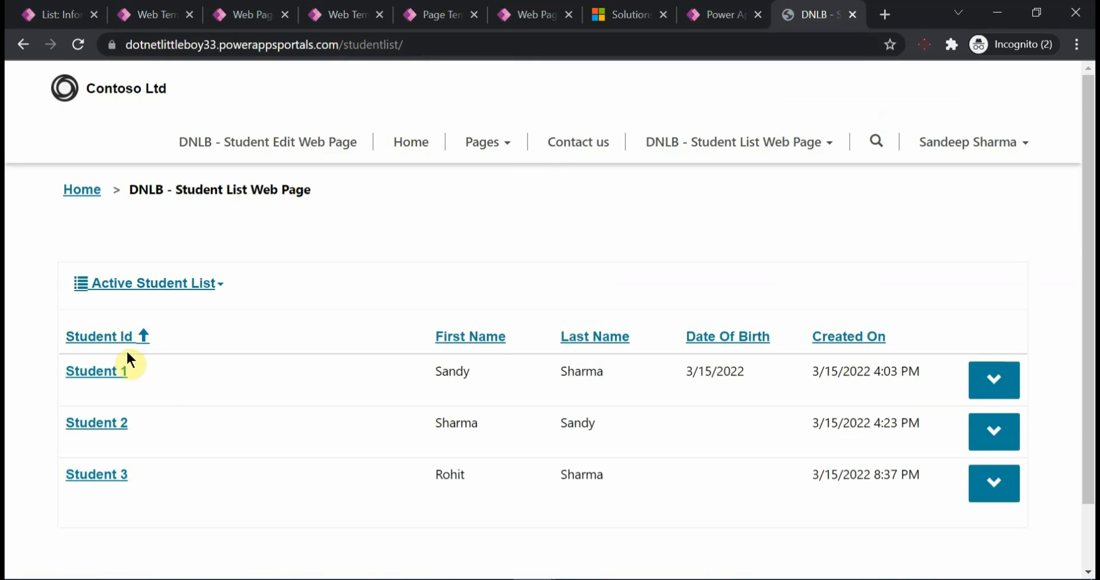
# - Expand Student 1's row actions in the portal and compare them with the item actions configured on the list record
pyautogui.scroll(-2, 831, 371)
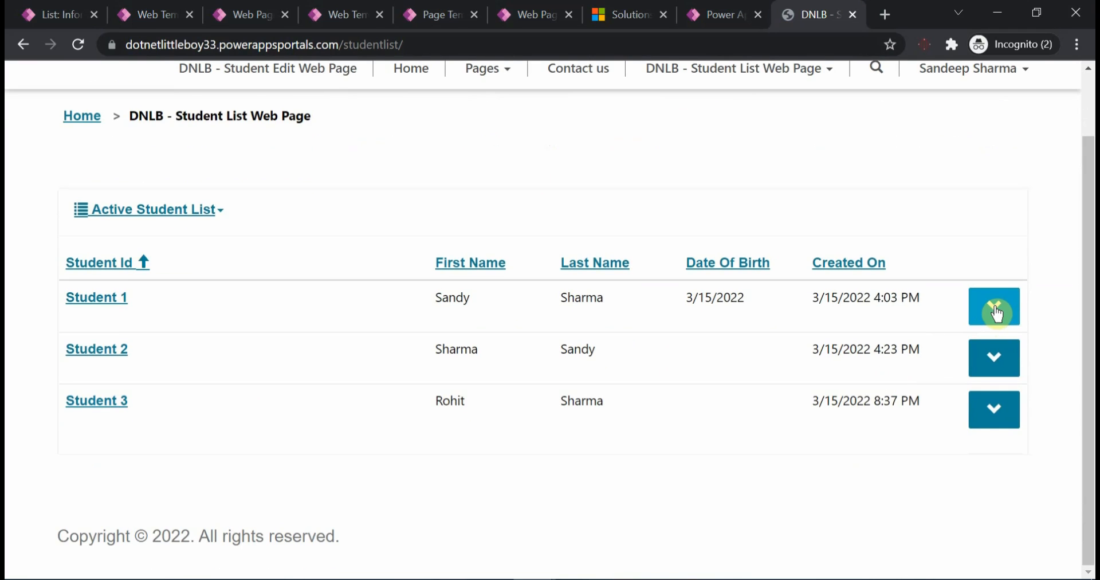
pyautogui.click(998, 313)
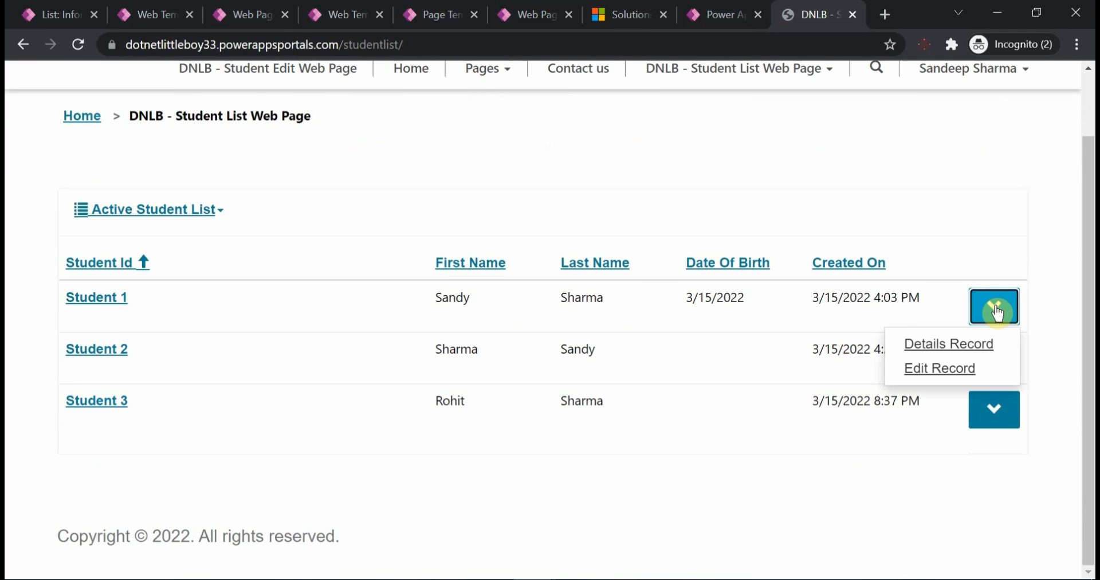
pyautogui.click(63, 14)
pyautogui.scroll(-3, 425, 401)
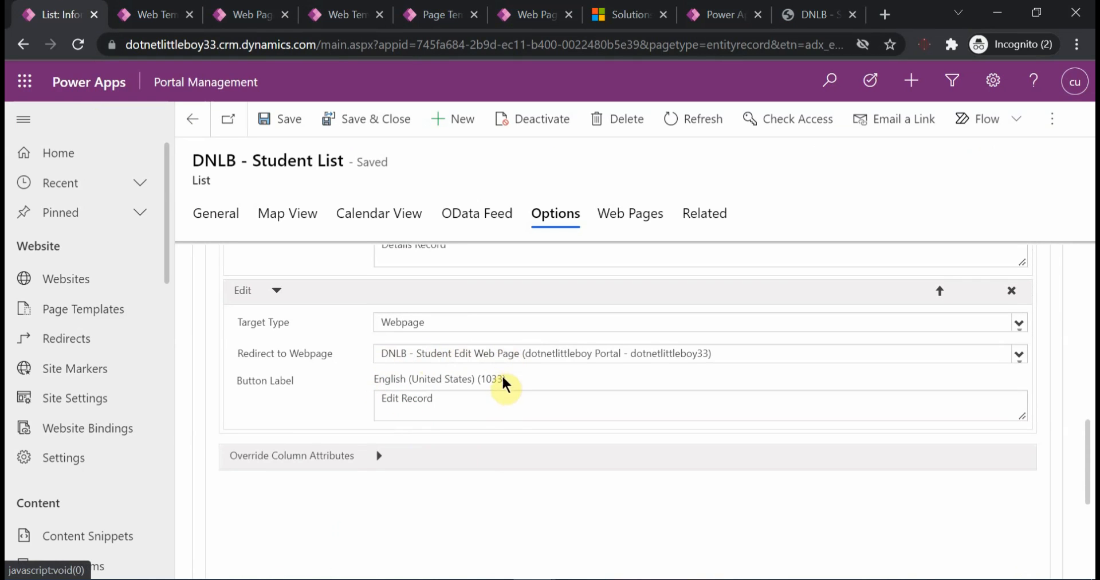
pyautogui.scroll(2, 490, 395)
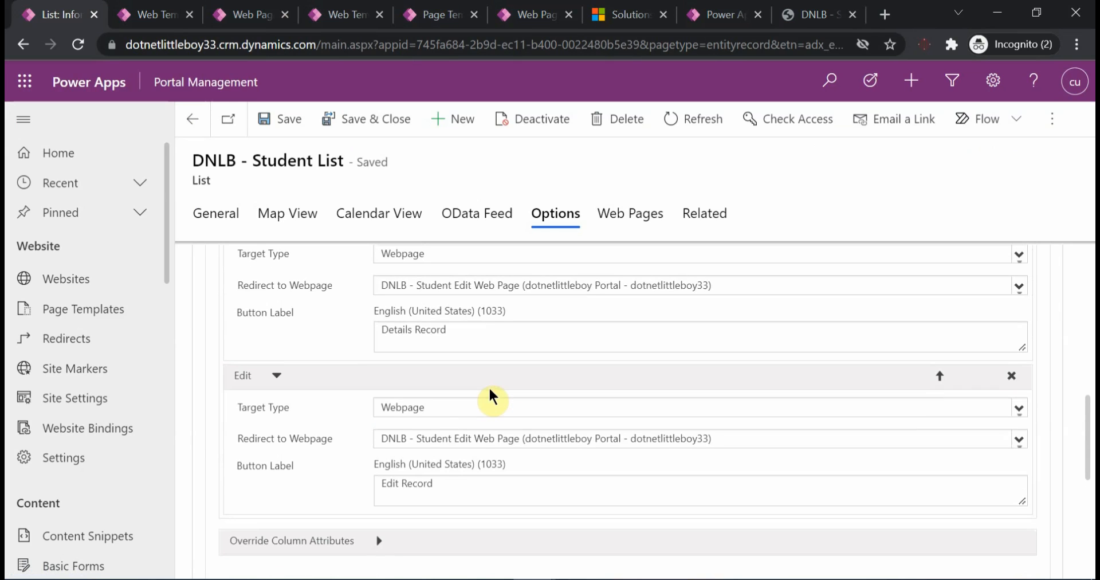
pyautogui.click(803, 13)
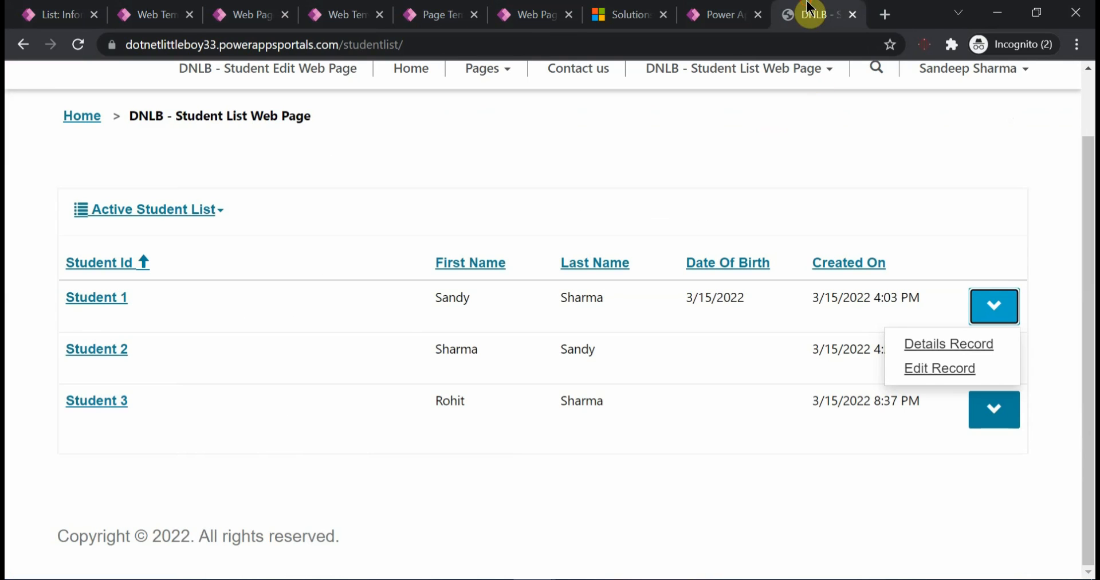
# - Test the row actions by opening Details Record for Student 1 and Edit Record for Student 2 from the student list
pyautogui.click(936, 347)
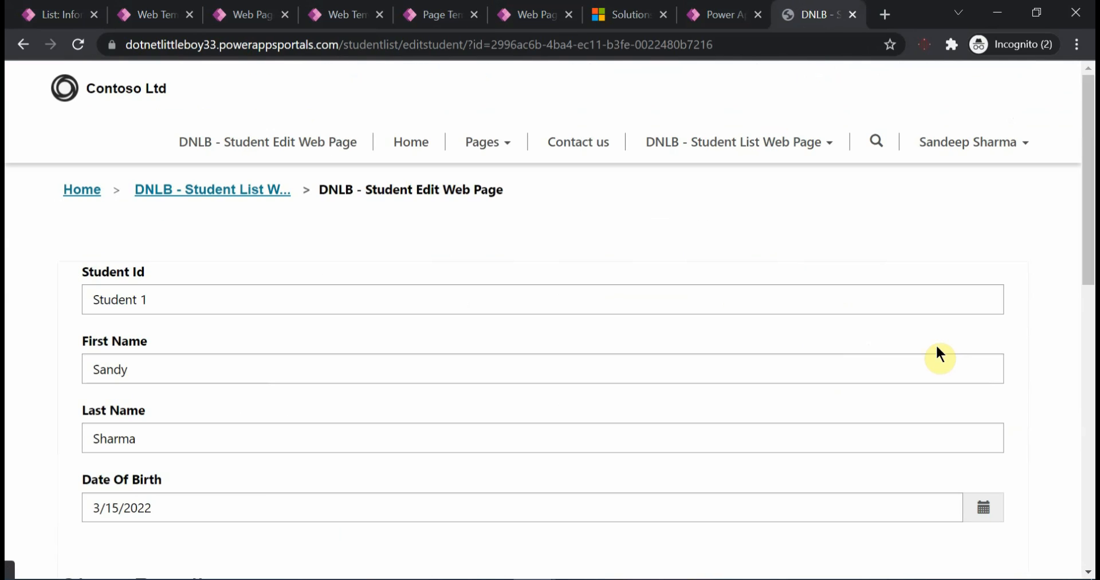
pyautogui.click(189, 194)
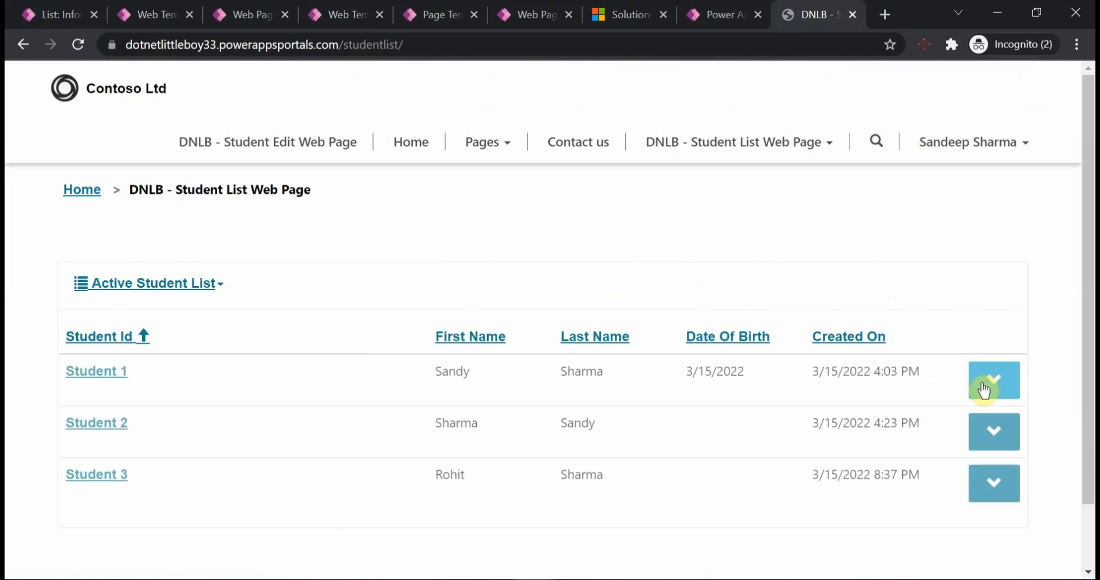
pyautogui.click(995, 432)
pyautogui.click(940, 491)
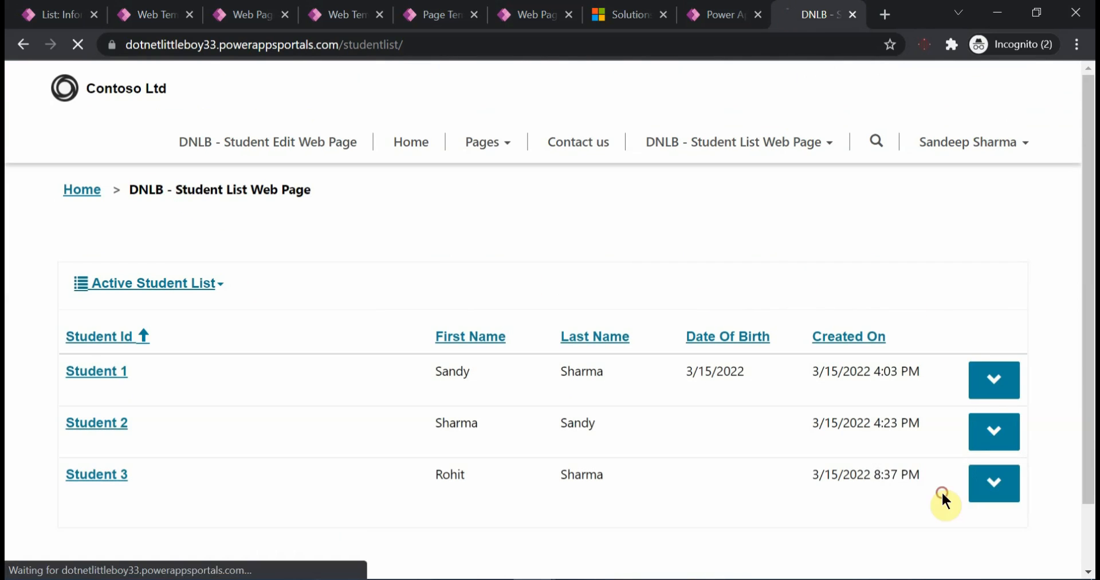
pyautogui.scroll(-2, 380, 359)
pyautogui.scroll(2, 355, 352)
# - Review the list's configured Details and Edit item actions and return to Student 2's edit page in the portal
pyautogui.click(32, 7)
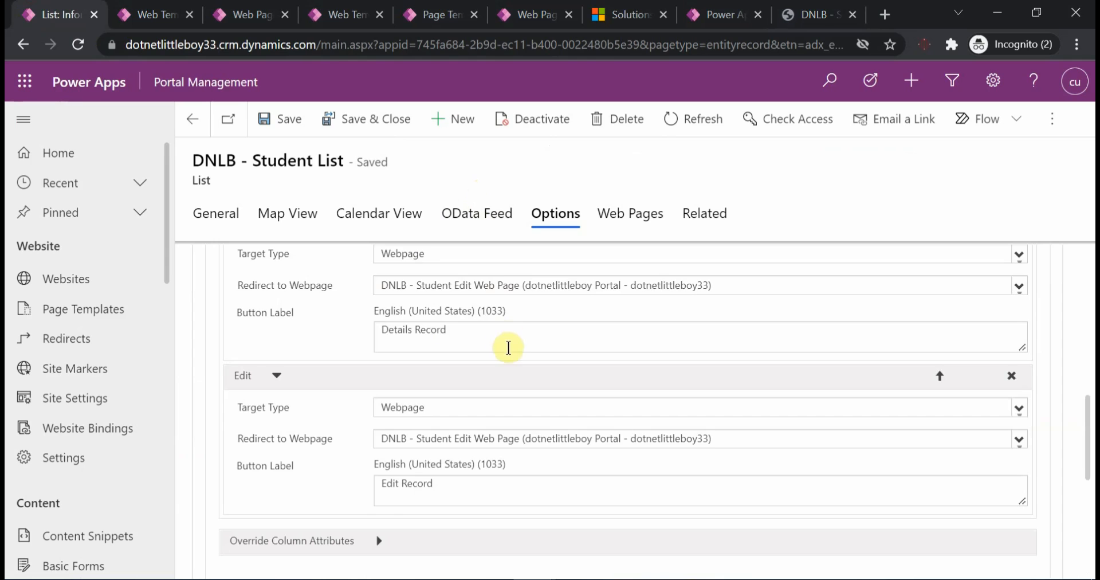
pyautogui.scroll(3, 506, 343)
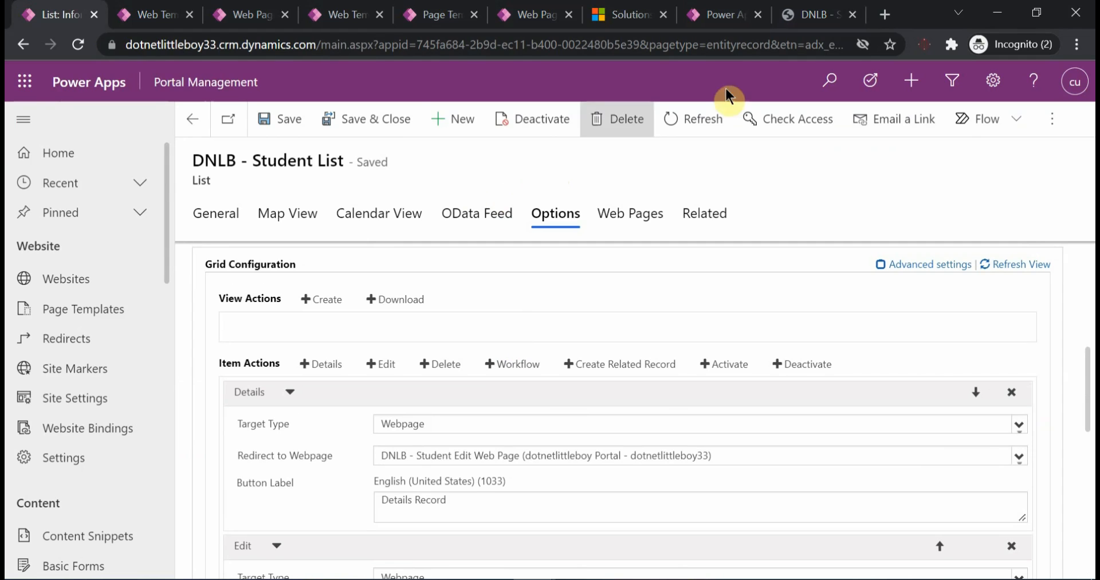
pyautogui.click(828, 15)
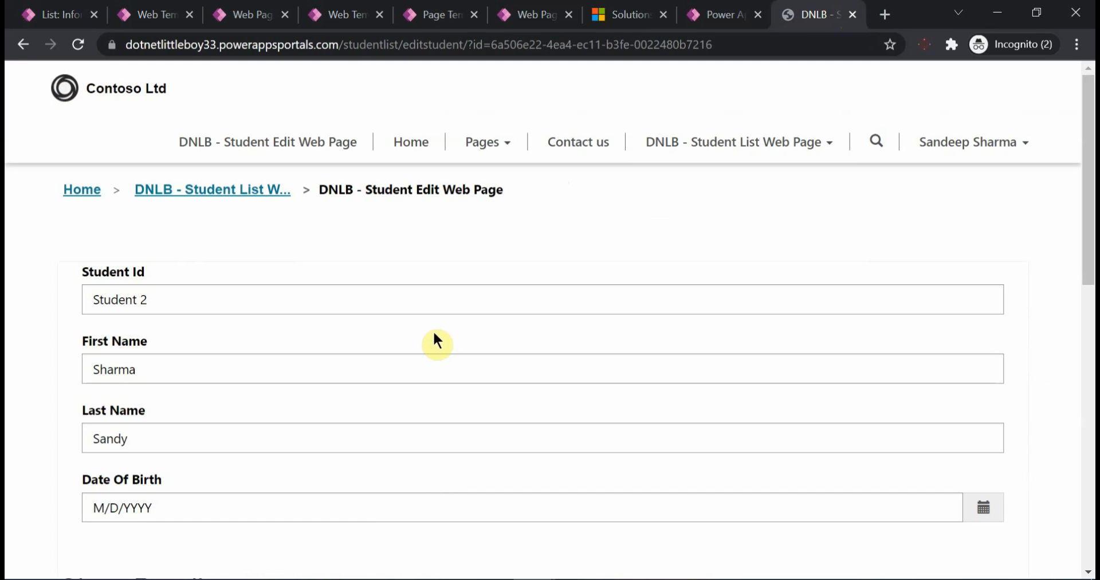
# - Return to the student list, open Student 1 through its link, and examine the edit page's URL path and id parameter
pyautogui.click(267, 192)
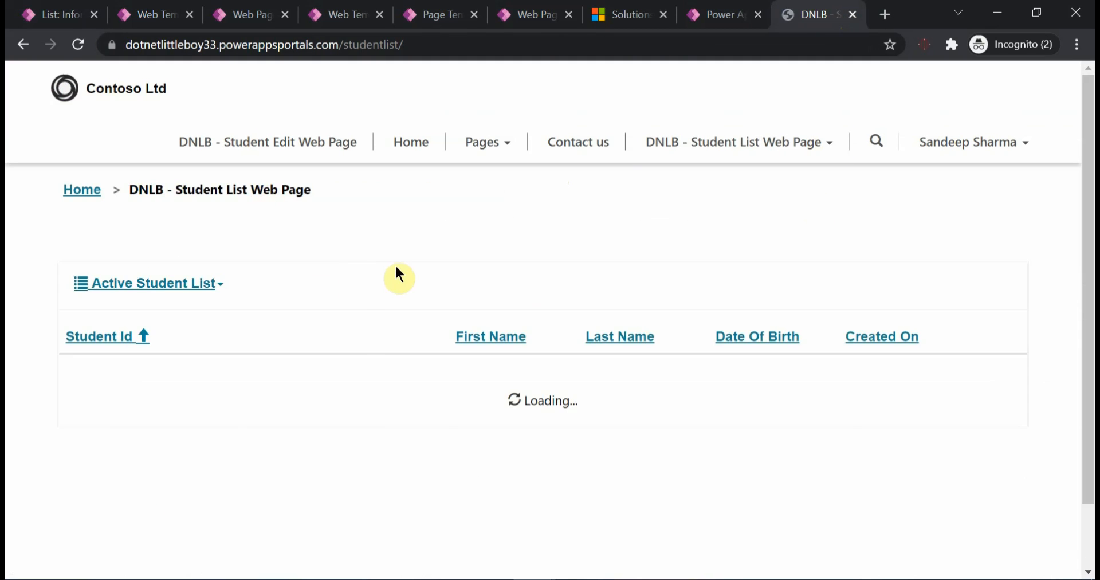
pyautogui.scroll(-2, 313, 390)
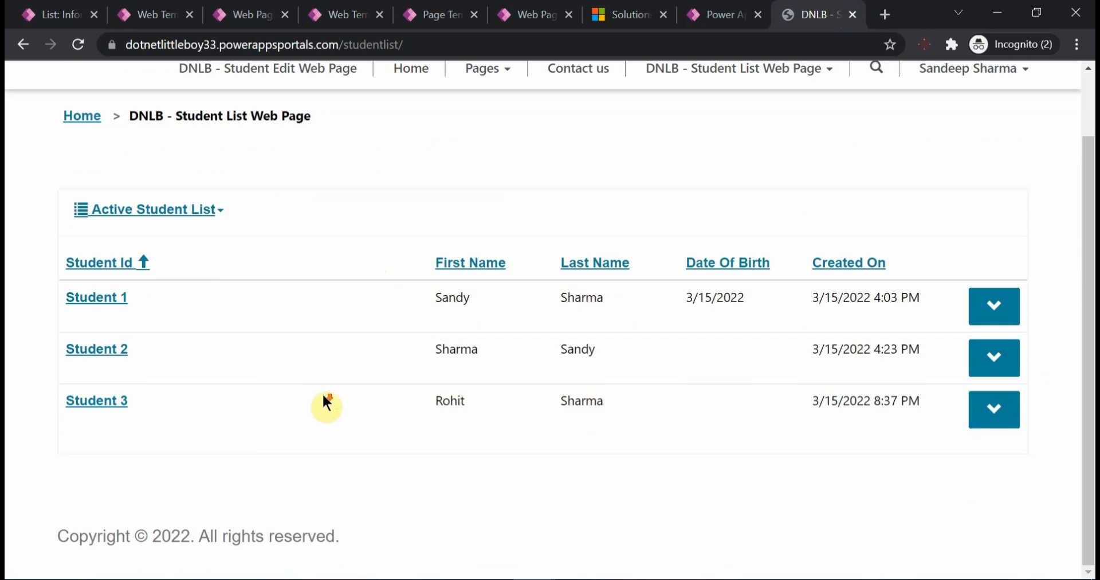
pyautogui.click(101, 302)
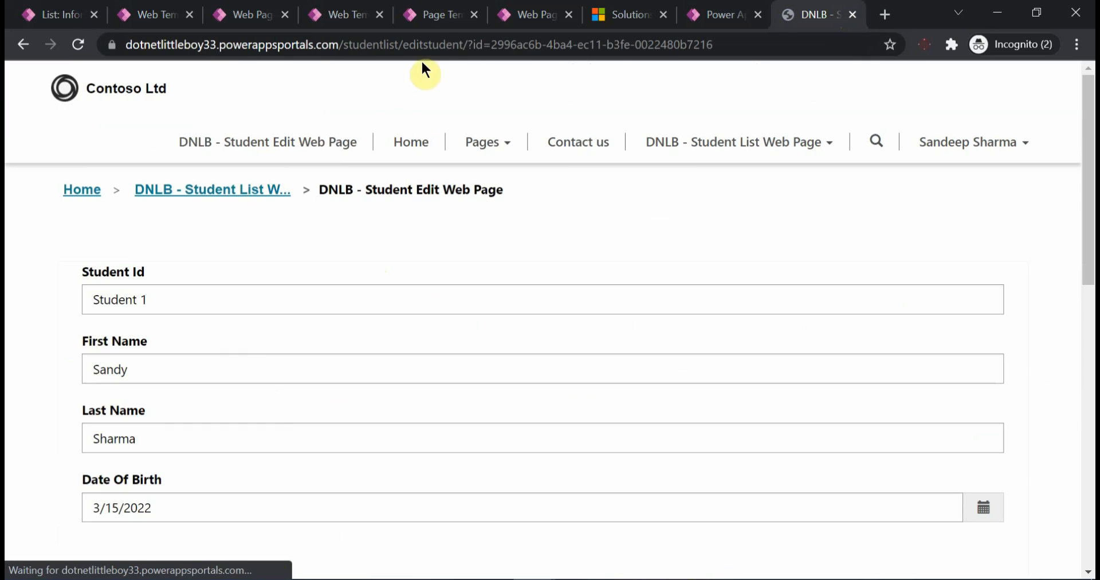
pyautogui.click(452, 45)
pyautogui.click(467, 46)
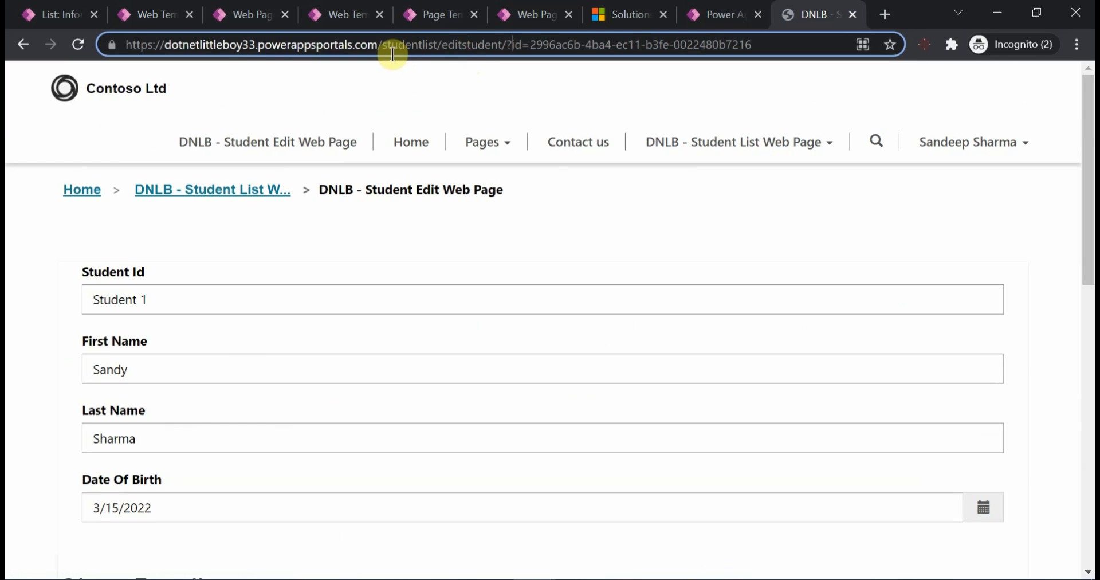
pyautogui.moveTo(386, 45); pyautogui.dragTo(522, 44)
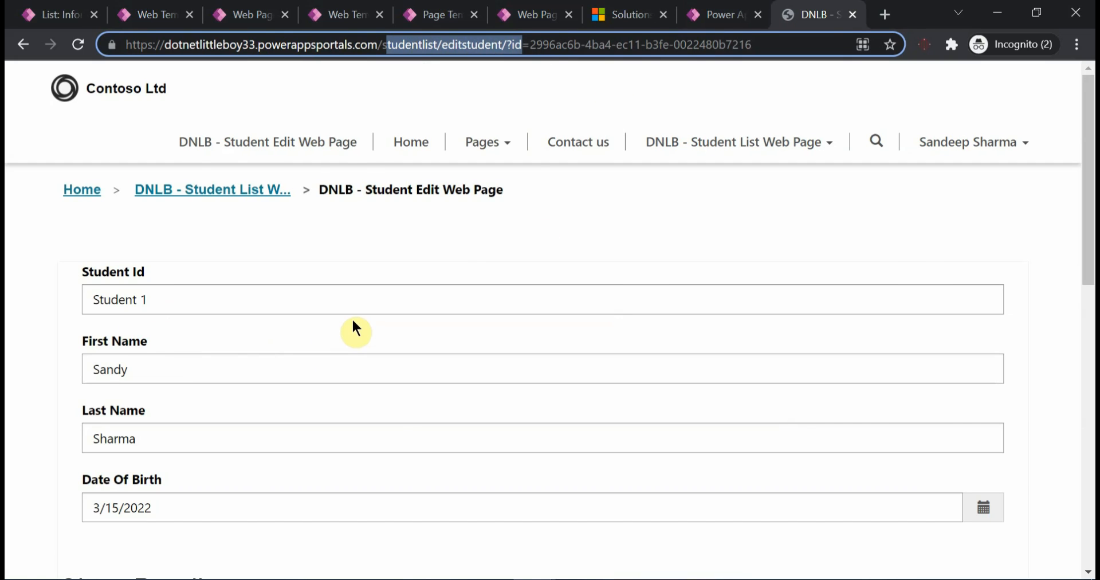
# - Remove the Details and Edit item actions from the DNLB - Student List record's grid configuration and save it
pyautogui.click(38, 14)
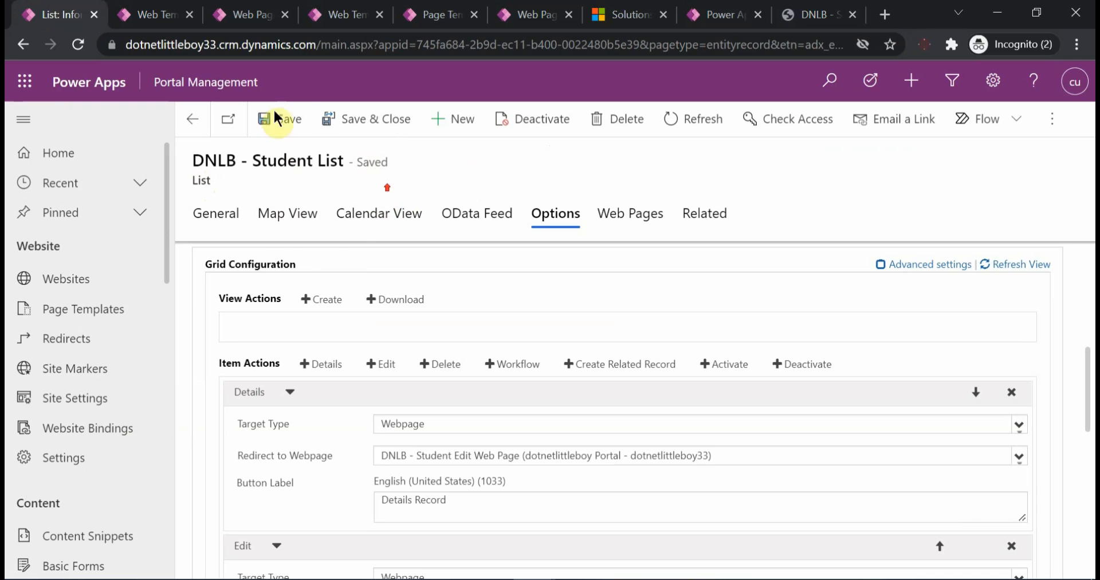
pyautogui.scroll(-4, 441, 337)
pyautogui.scroll(4, 444, 343)
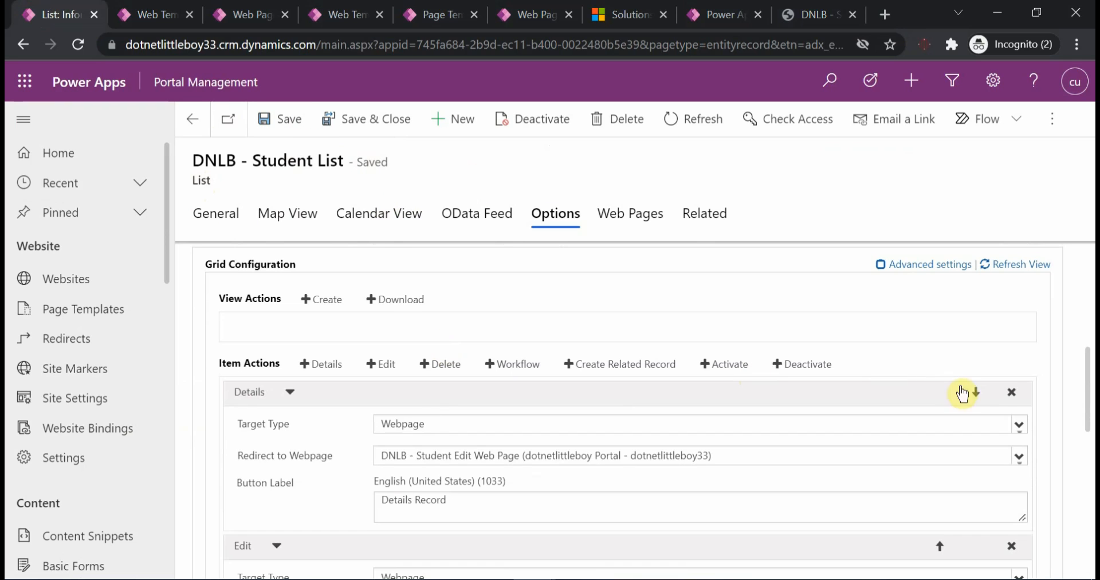
pyautogui.click(1010, 388)
pyautogui.click(1014, 393)
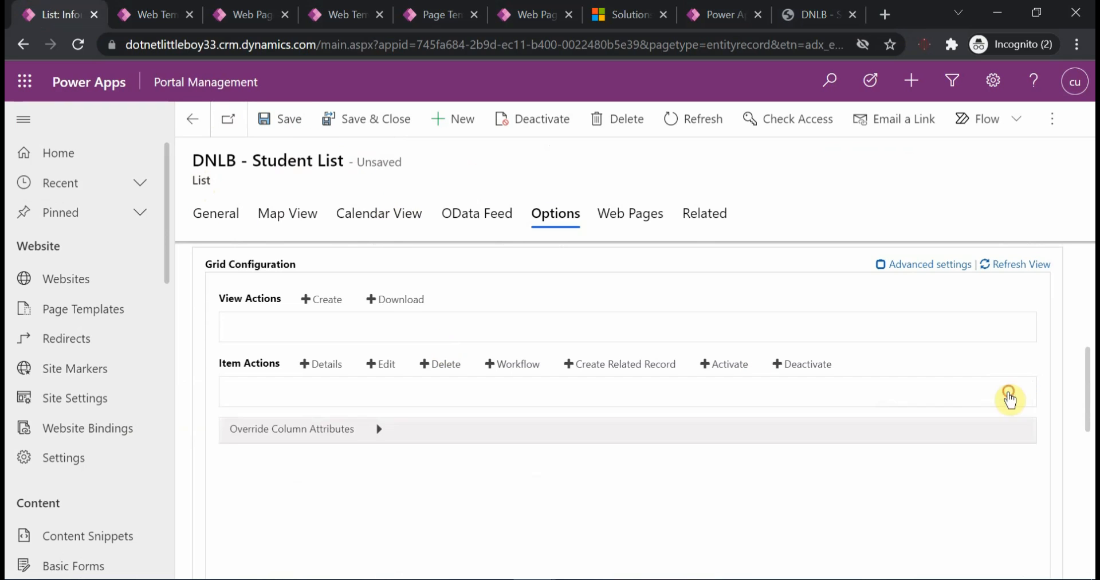
pyautogui.click(287, 124)
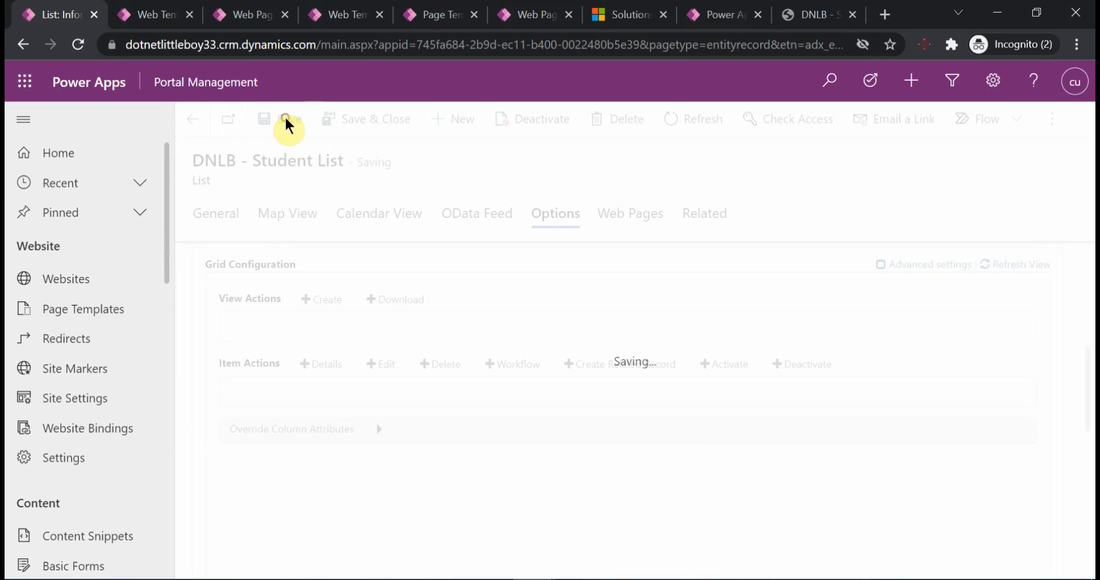
# - Sync the portal configuration, return from Student 1's edit page to the student list, and reload it
pyautogui.click(713, 15)
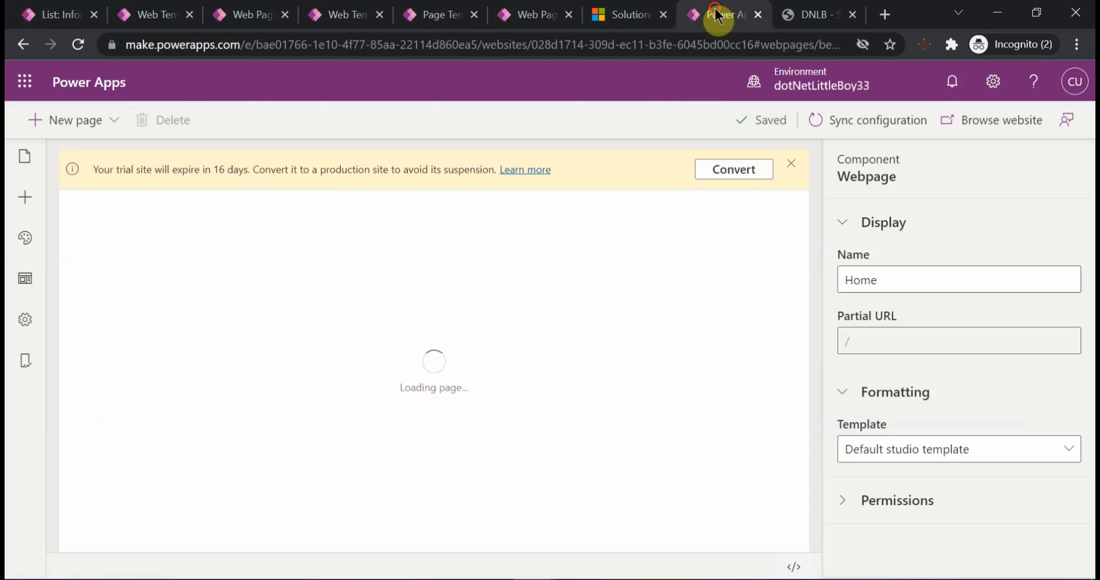
pyautogui.click(868, 121)
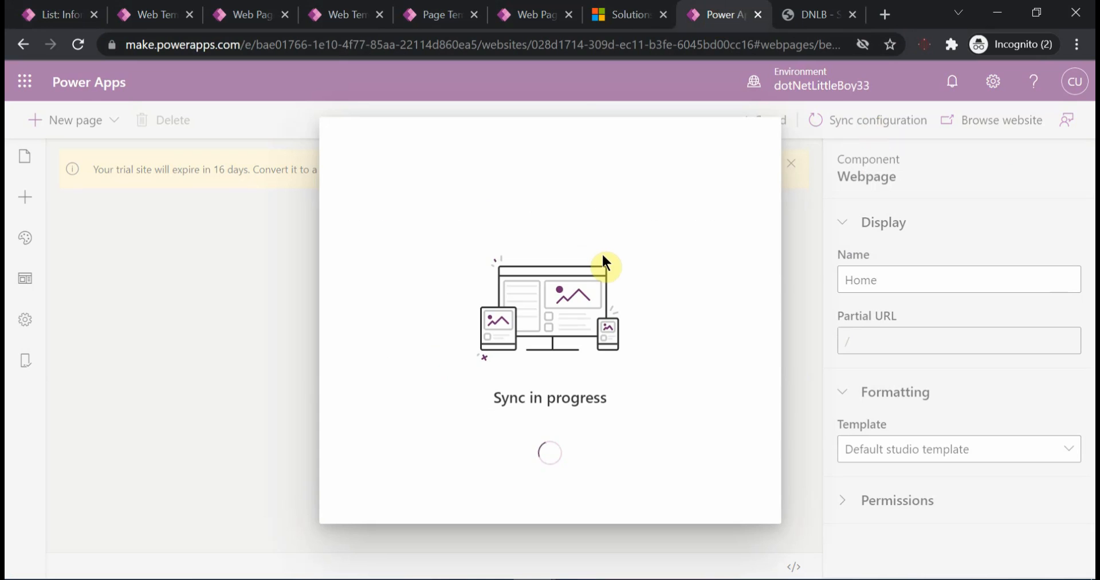
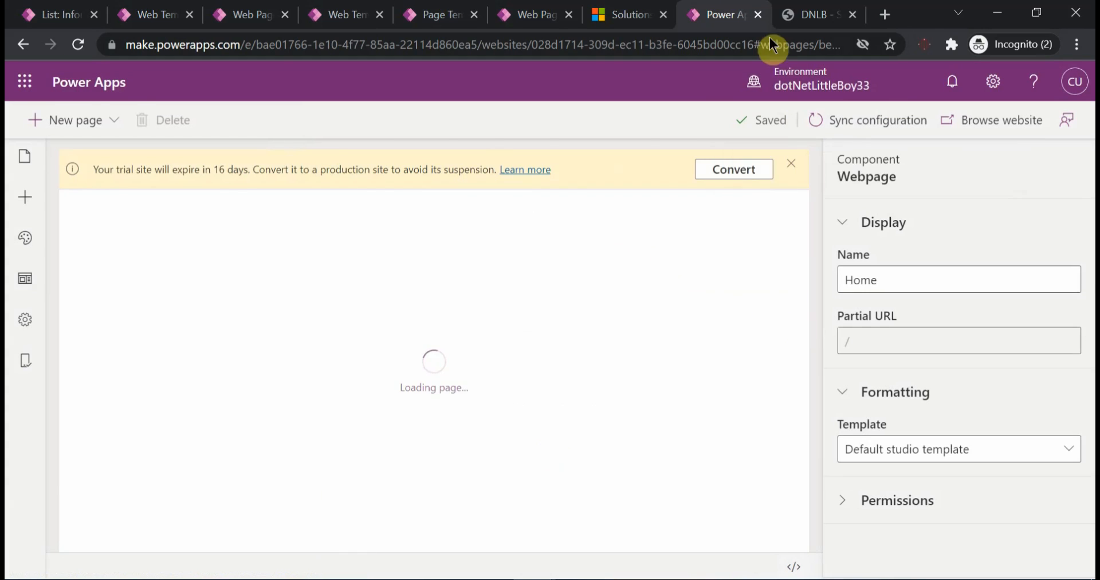
pyautogui.click(814, 14)
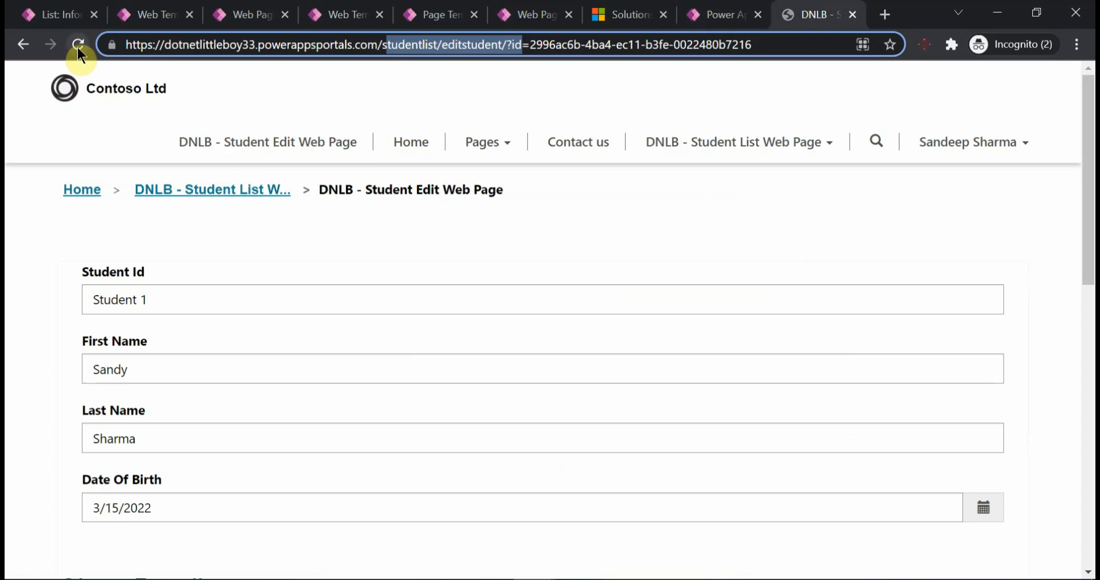
pyautogui.click(234, 195)
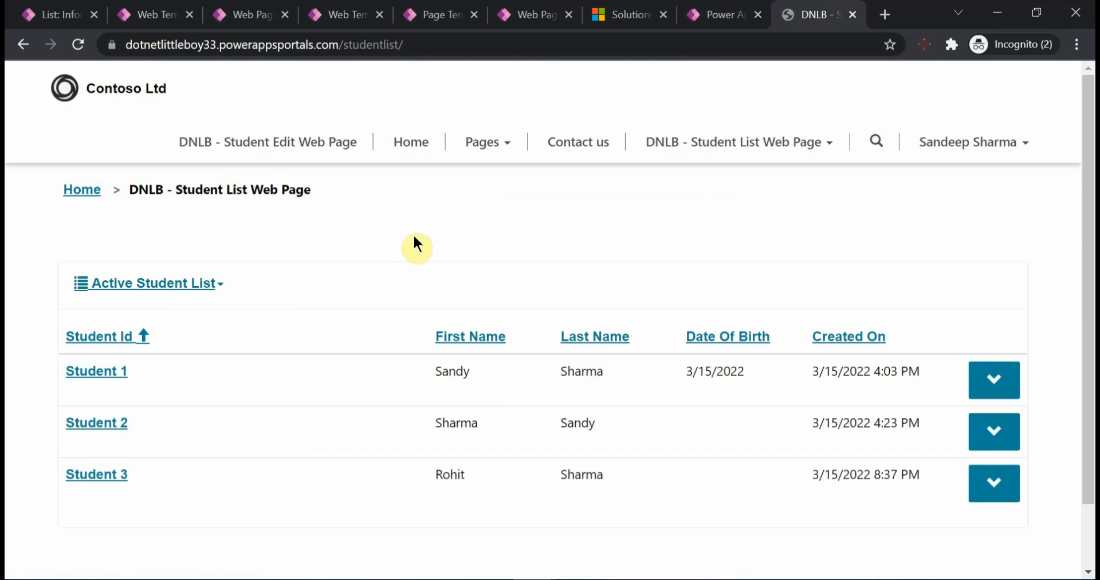
pyautogui.press('F5')
# - Sync the portal configuration a second time and reload the student list page again
pyautogui.click(716, 14)
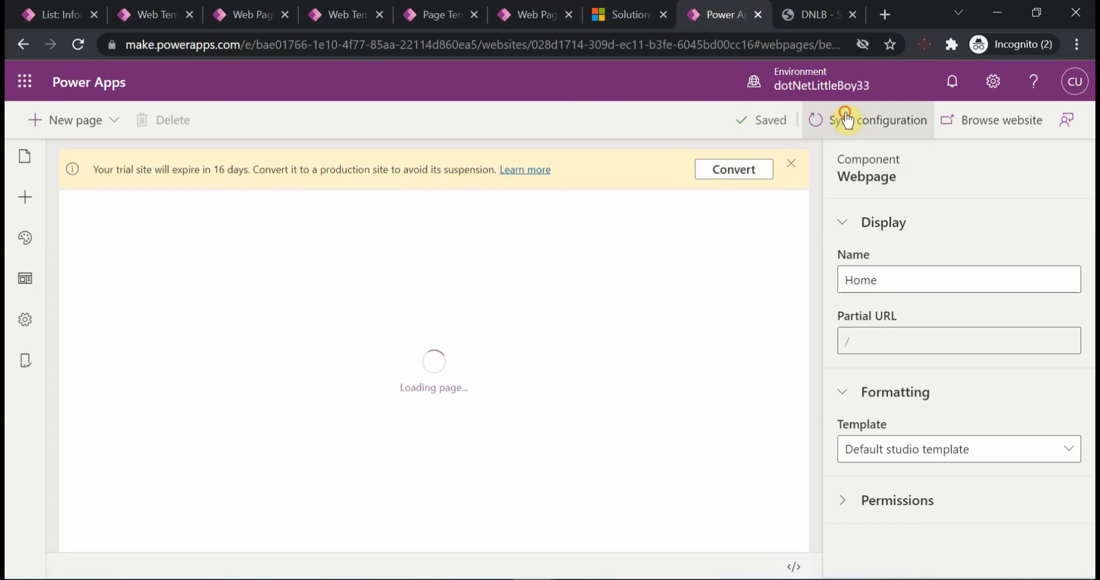
pyautogui.click(818, 120)
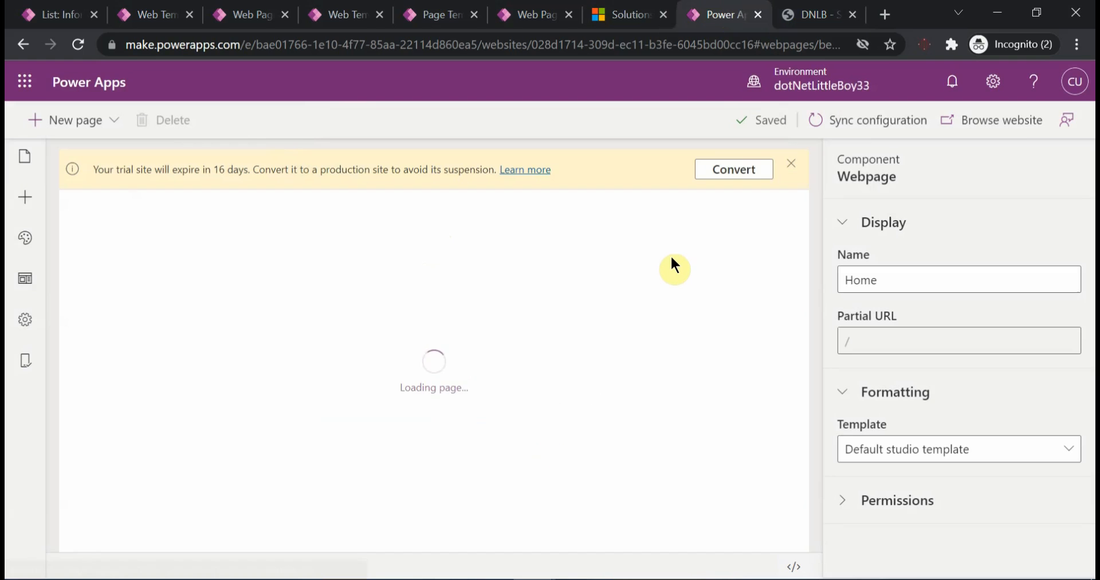
pyautogui.click(862, 12)
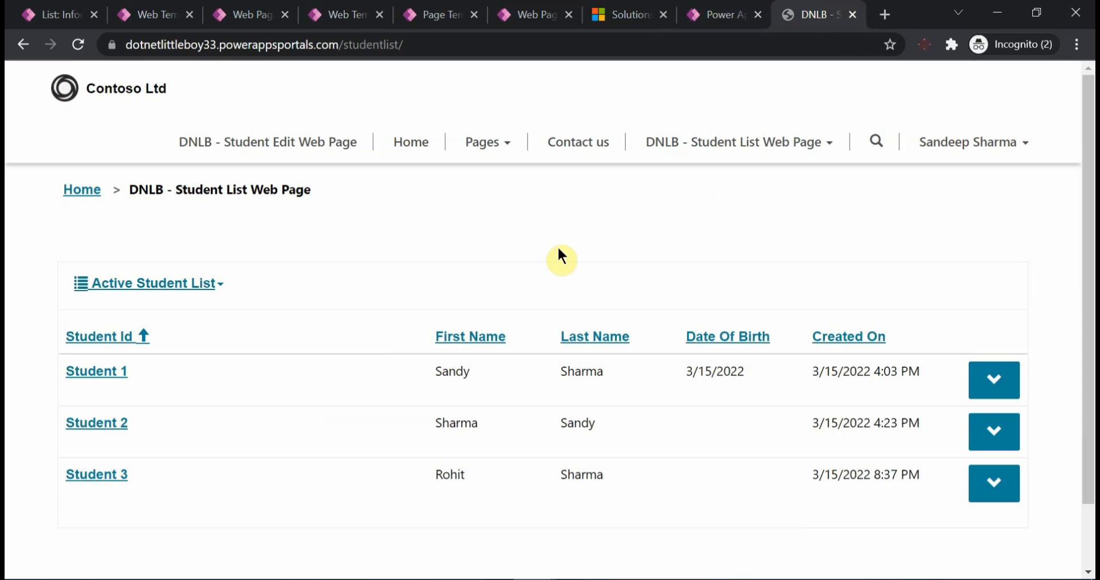
pyautogui.press('F5')
pyautogui.press('F5')
# - Recheck the list record's options, run another configuration sync, and refresh the portal's student list
pyautogui.click(38, 14)
pyautogui.scroll(-3, 414, 471)
pyautogui.scroll(10, 414, 471)
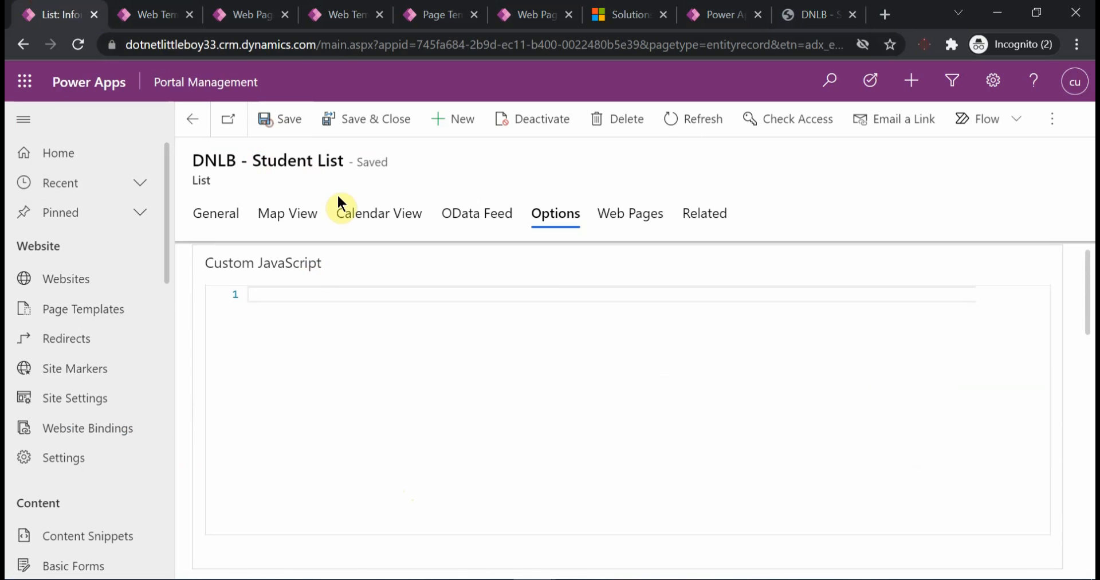
pyautogui.click(716, 14)
pyautogui.click(853, 120)
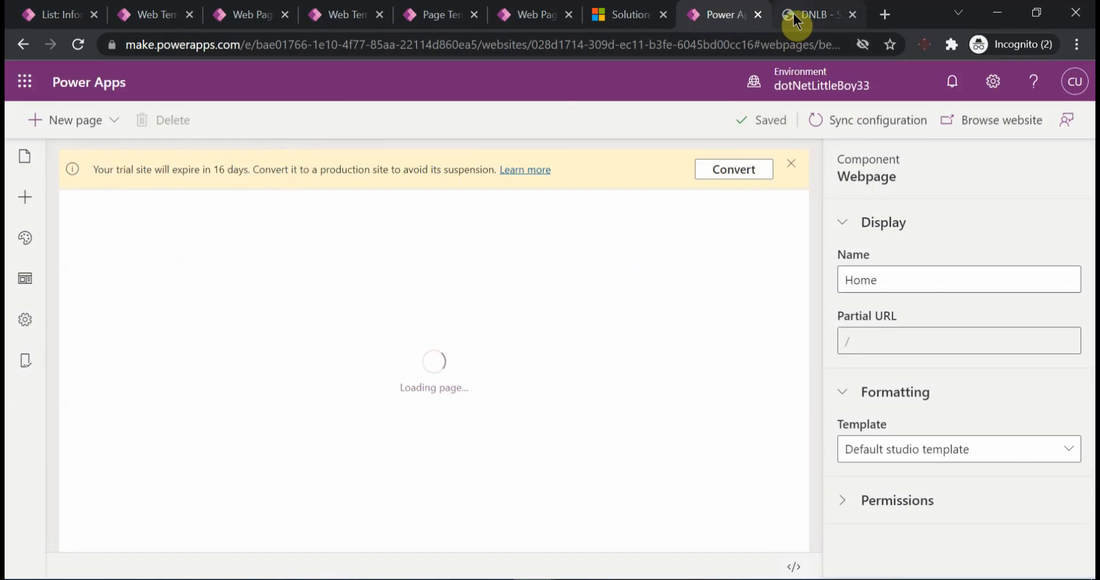
pyautogui.click(813, 14)
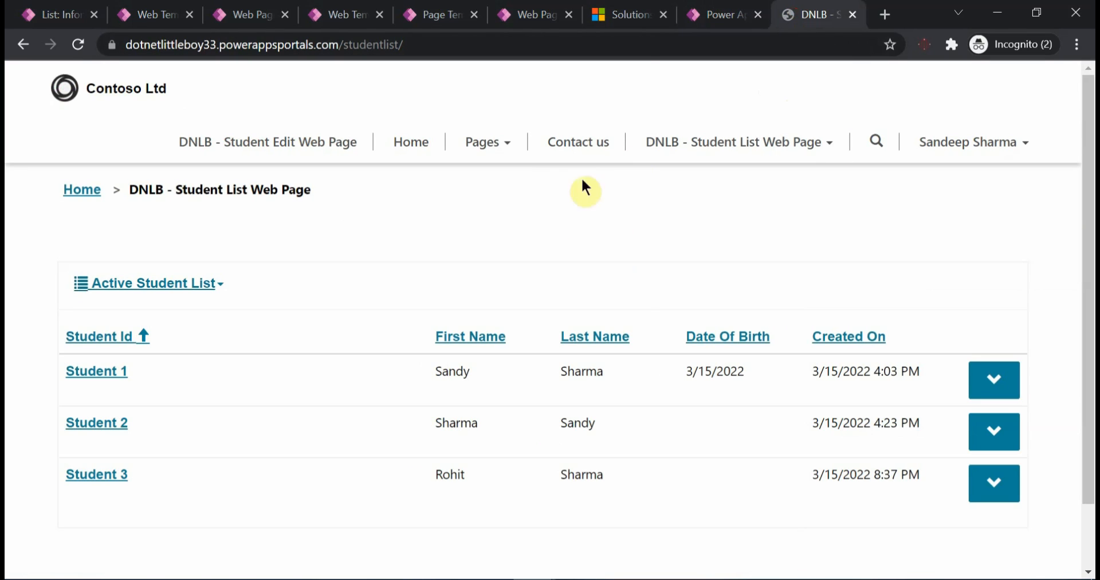
pyautogui.press('F5')
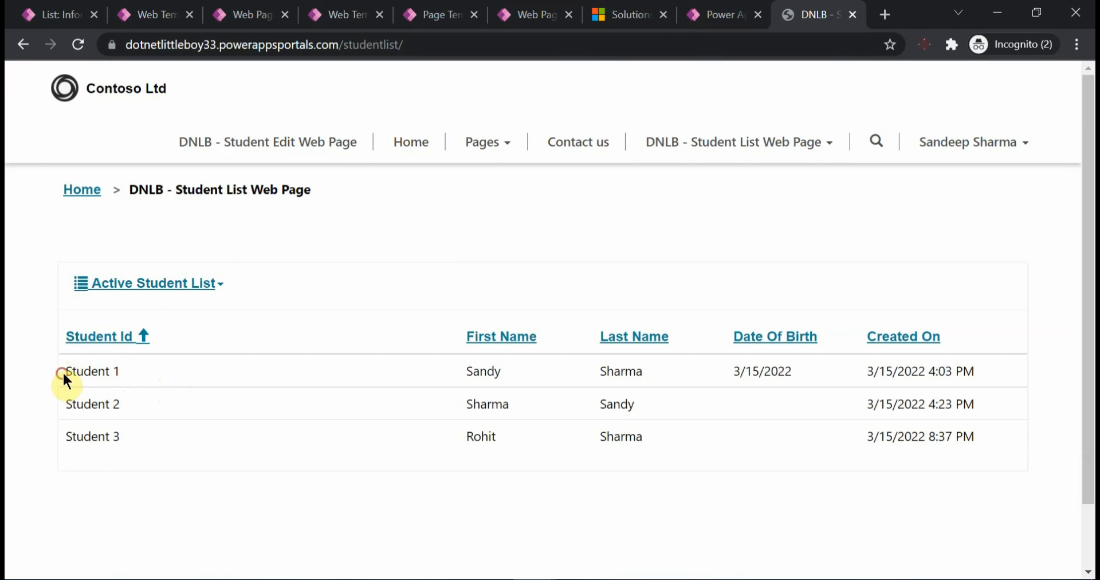
# - Examine whether the Student 1 entry in the student list still links to a record
pyautogui.moveTo(63, 372); pyautogui.dragTo(126, 377)
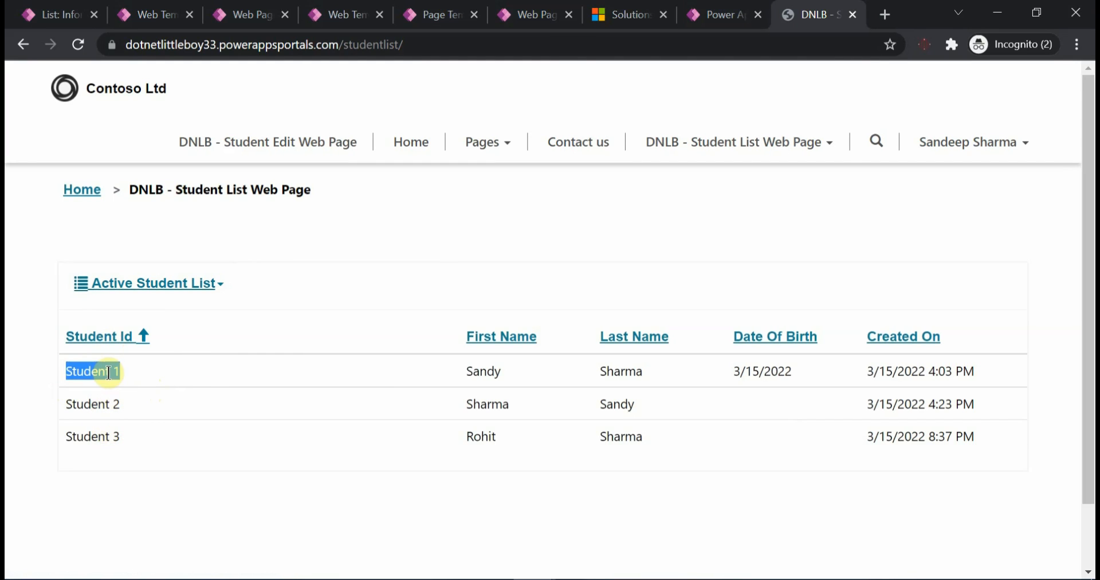
pyautogui.moveTo(109, 373); pyautogui.dragTo(103, 372)
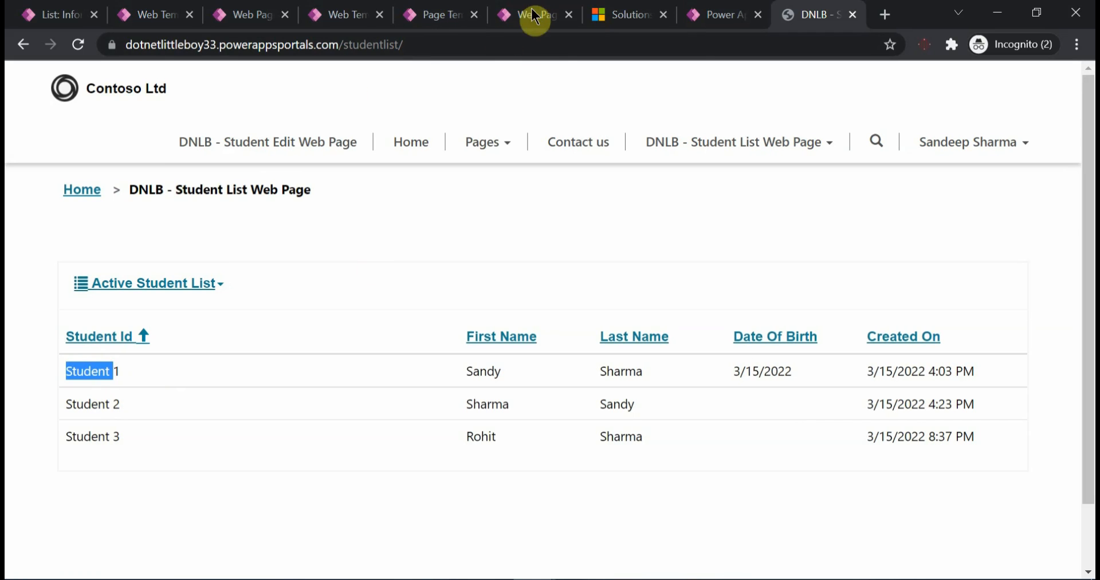
pyautogui.click(394, 254)
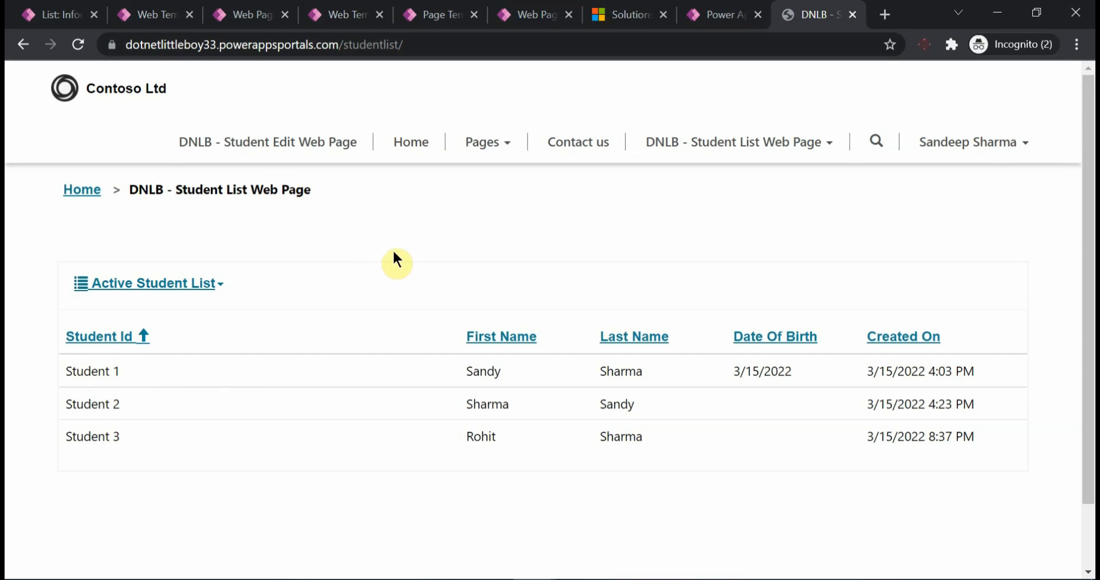
# - Write an empty $(document).ready(function(){ }) handler in the Custom JavaScript of the DNLB - Student List record's options
pyautogui.click(29, 14)
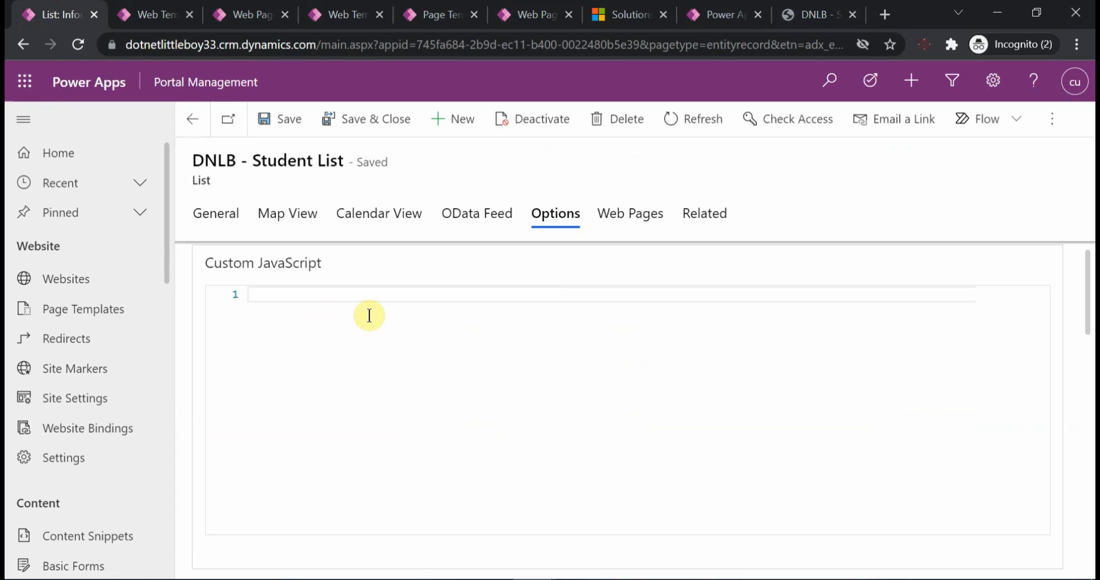
pyautogui.scroll(-4, 343, 344)
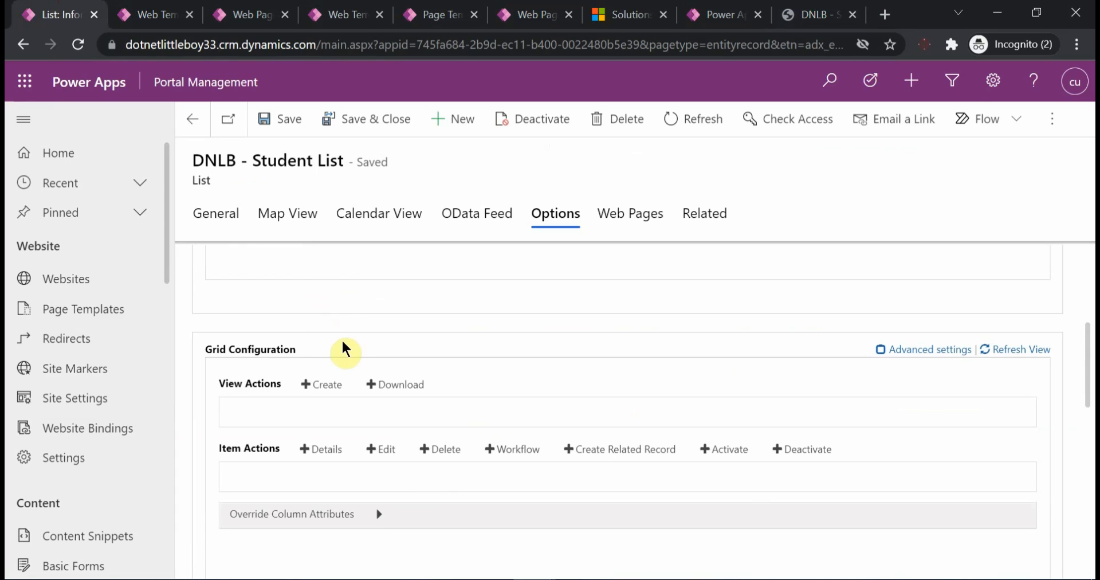
pyautogui.click(564, 222)
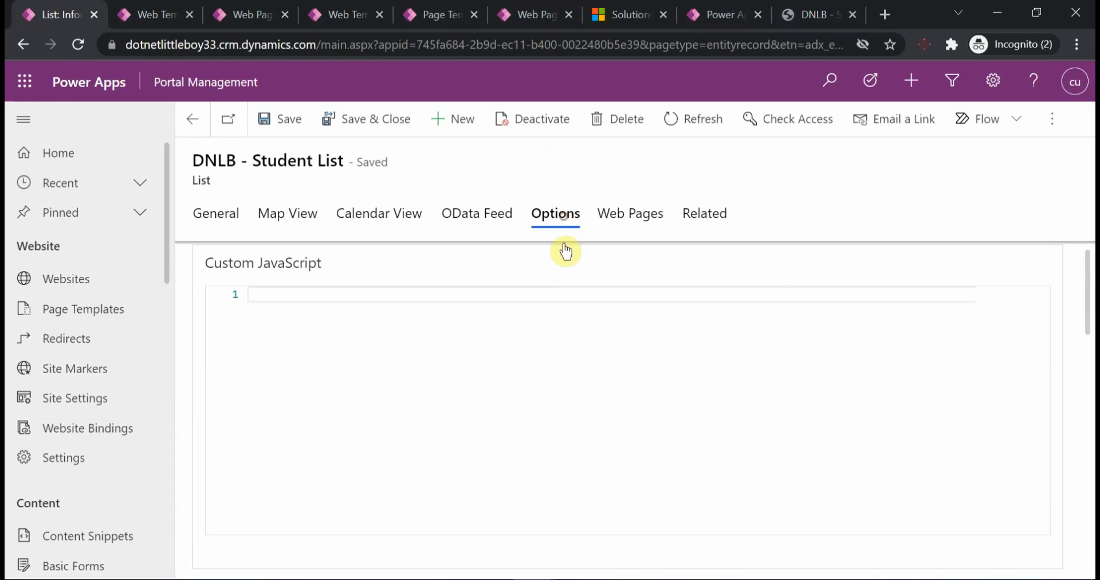
pyautogui.scroll(-5, 290, 358)
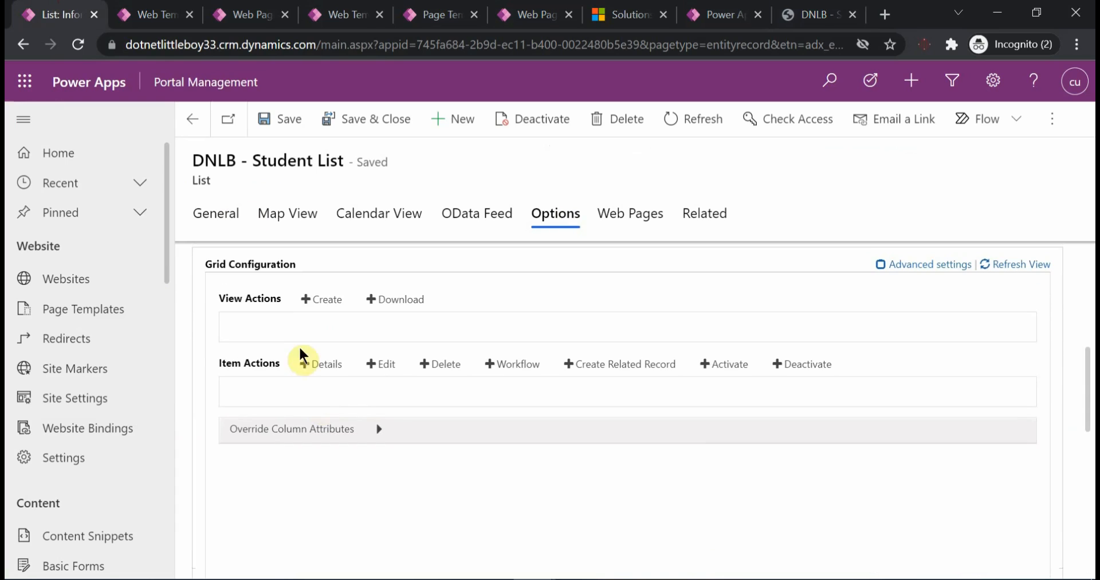
pyautogui.scroll(5, 331, 401)
pyautogui.click(260, 294)
pyautogui.click(362, 339)
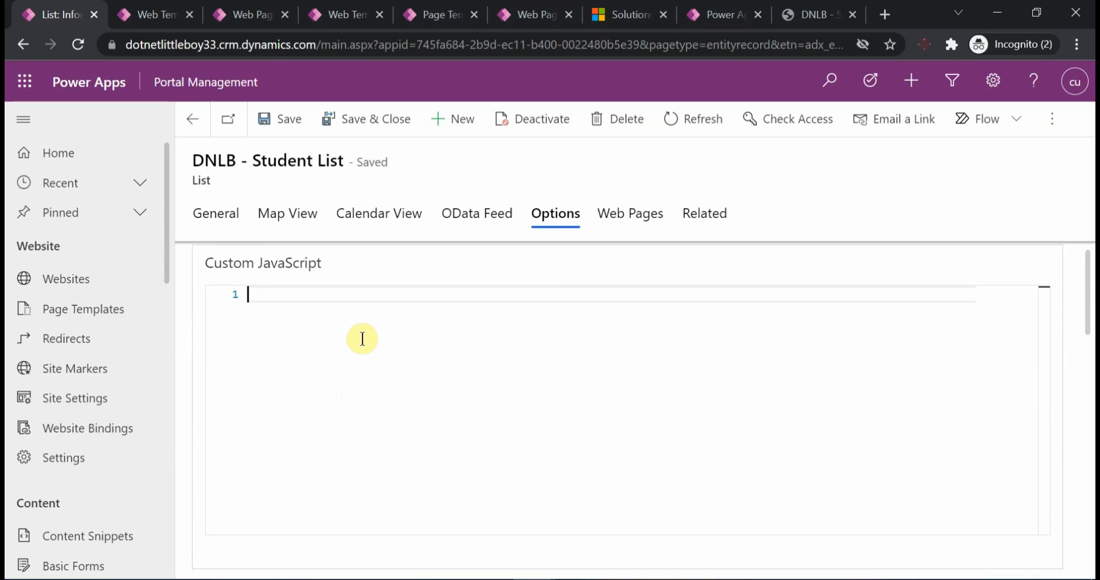
pyautogui.write('$(docu')
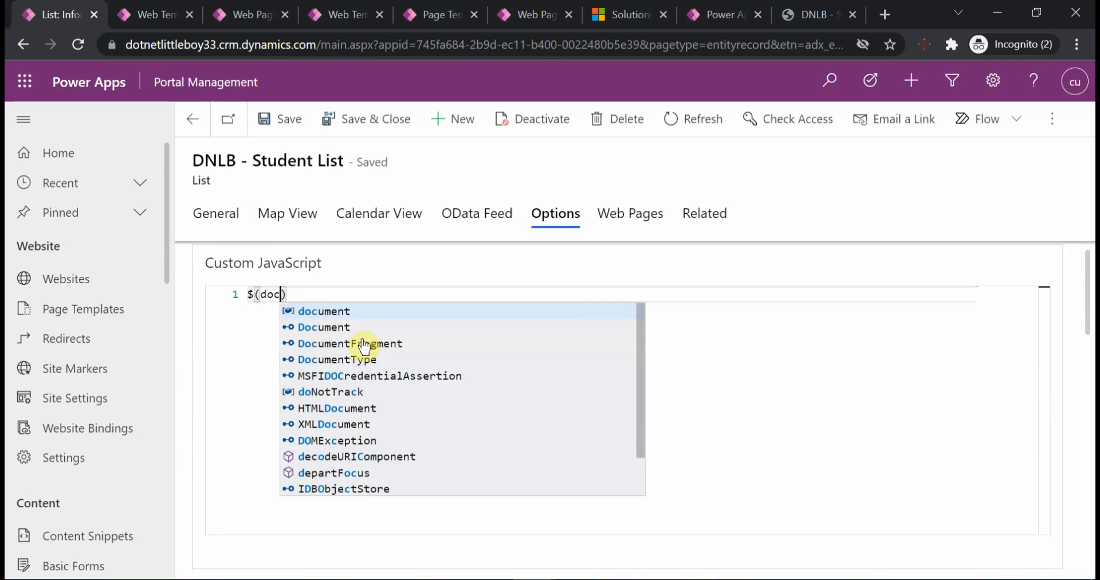
pyautogui.press('Return')
pyautogui.write('.re')
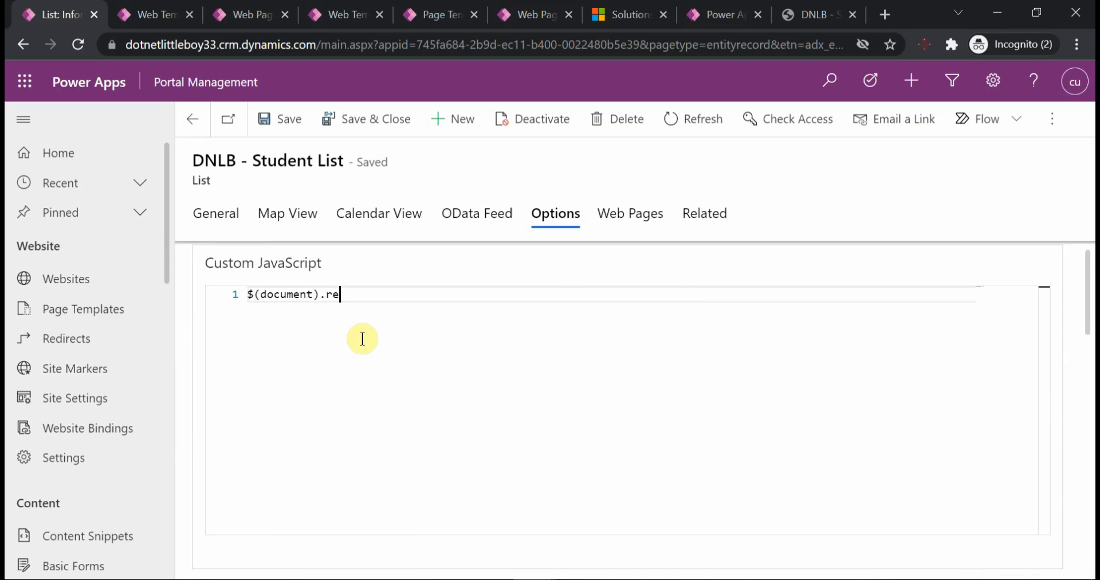
pyautogui.write('ady(function(){')
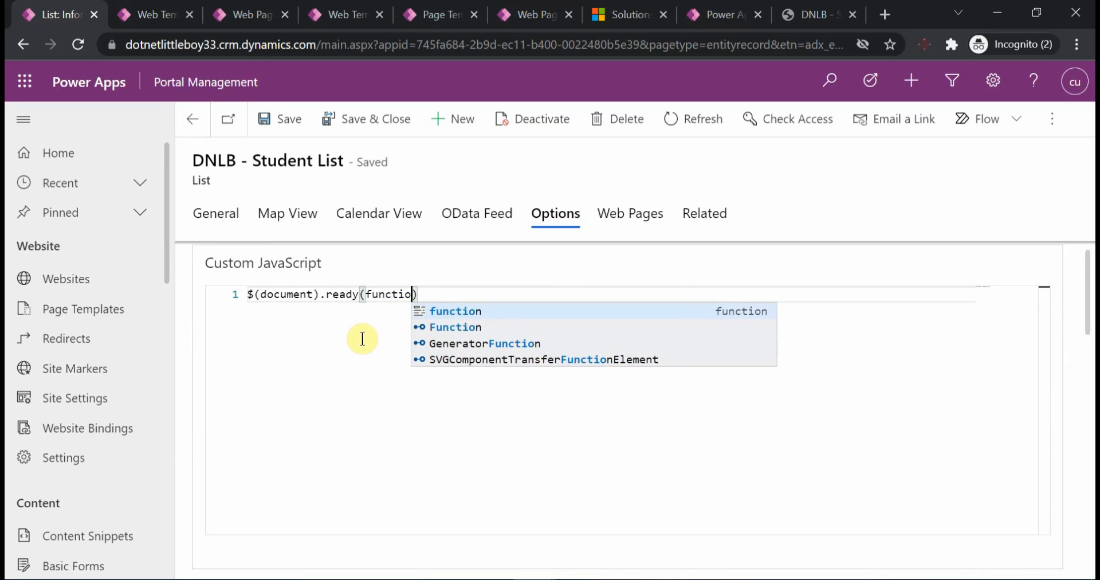
pyautogui.press('Return')
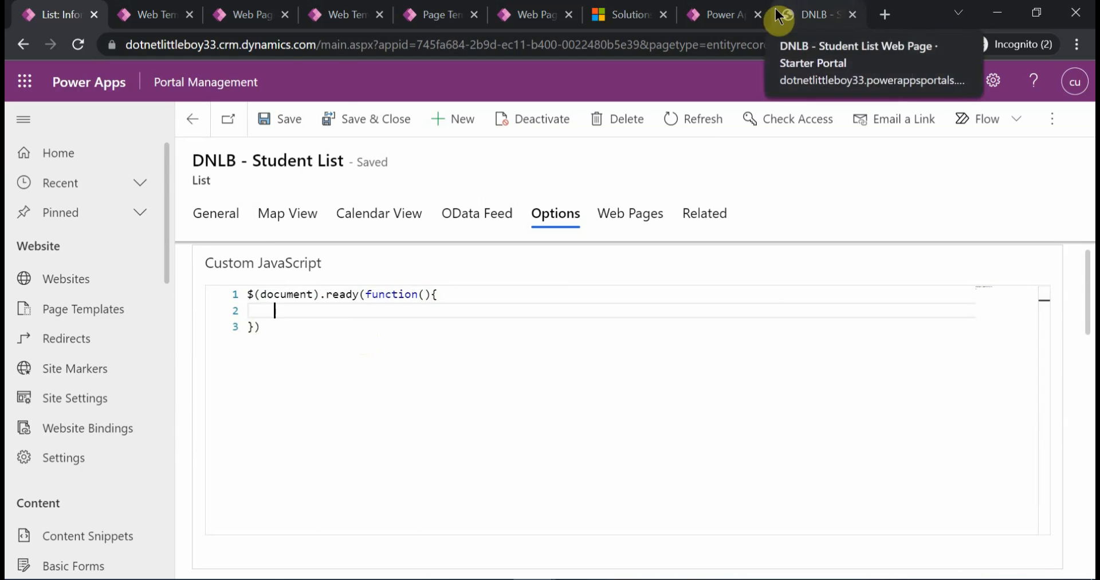
# - Inspect the portal student list's HTML and examine the entitylist container and its nested entity-grid element
pyautogui.click(796, 15)
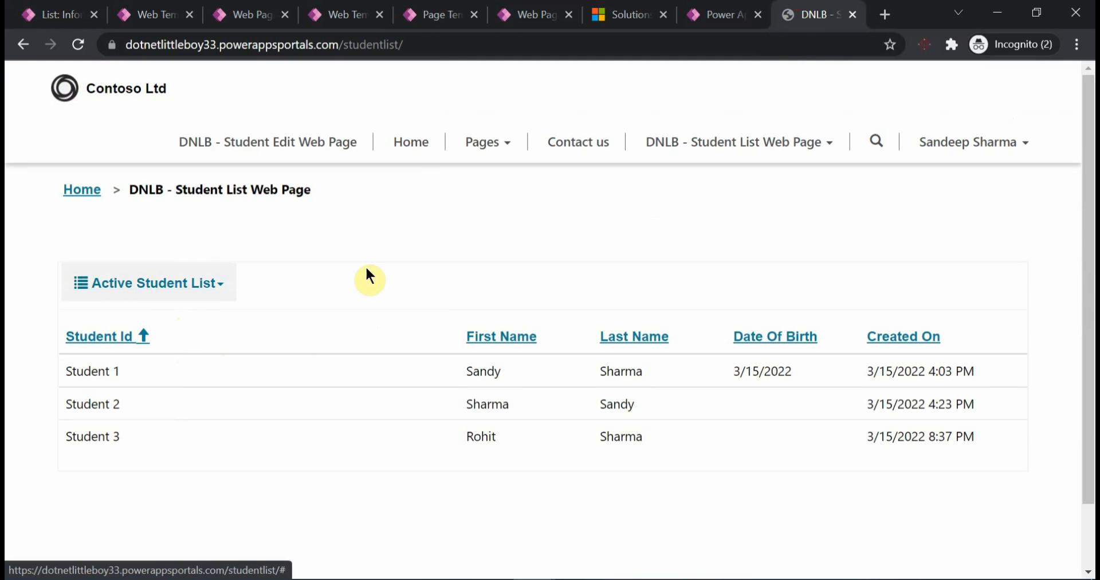
pyautogui.rightClick(283, 285)
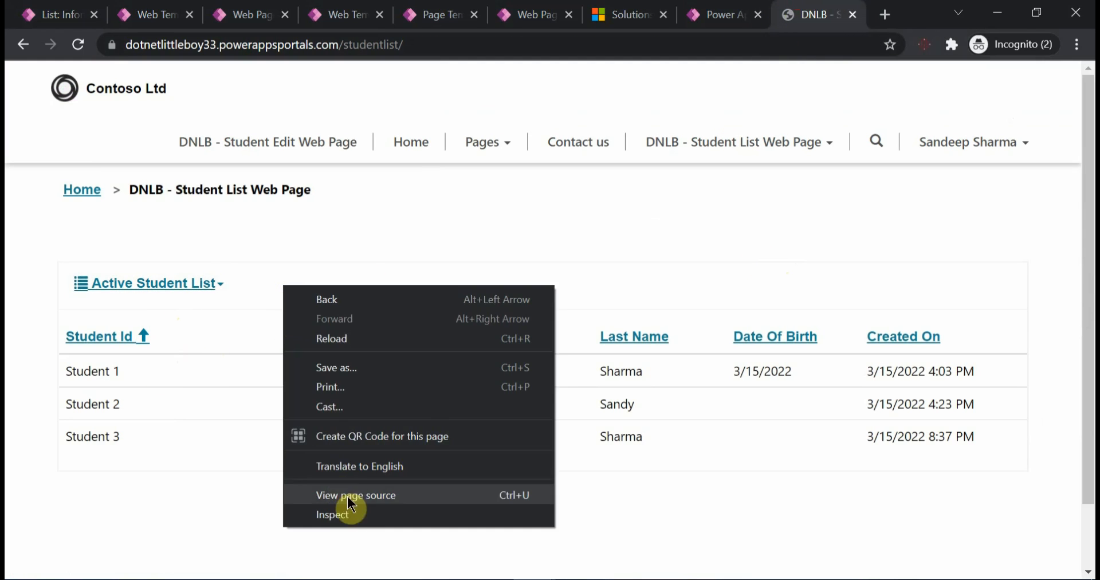
pyautogui.click(357, 515)
pyautogui.scroll(7, 657, 279)
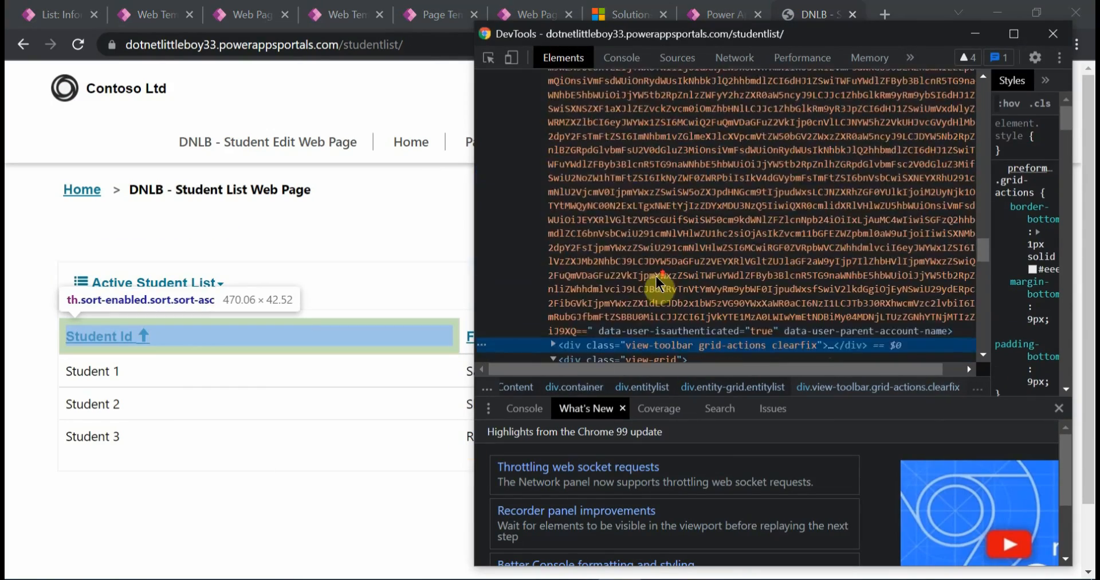
pyautogui.scroll(10, 659, 282)
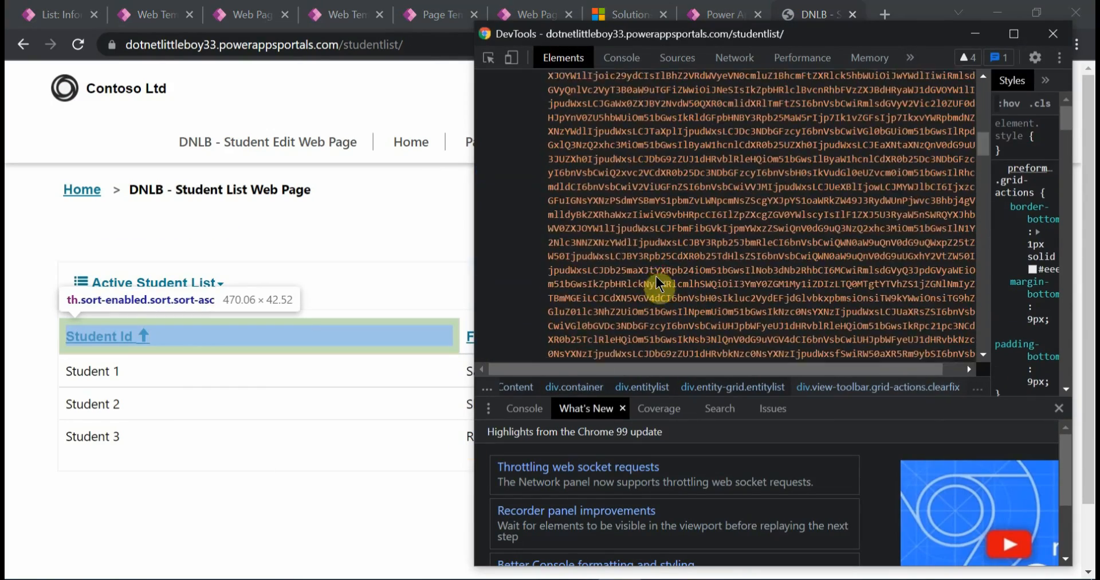
pyautogui.scroll(5, 662, 279)
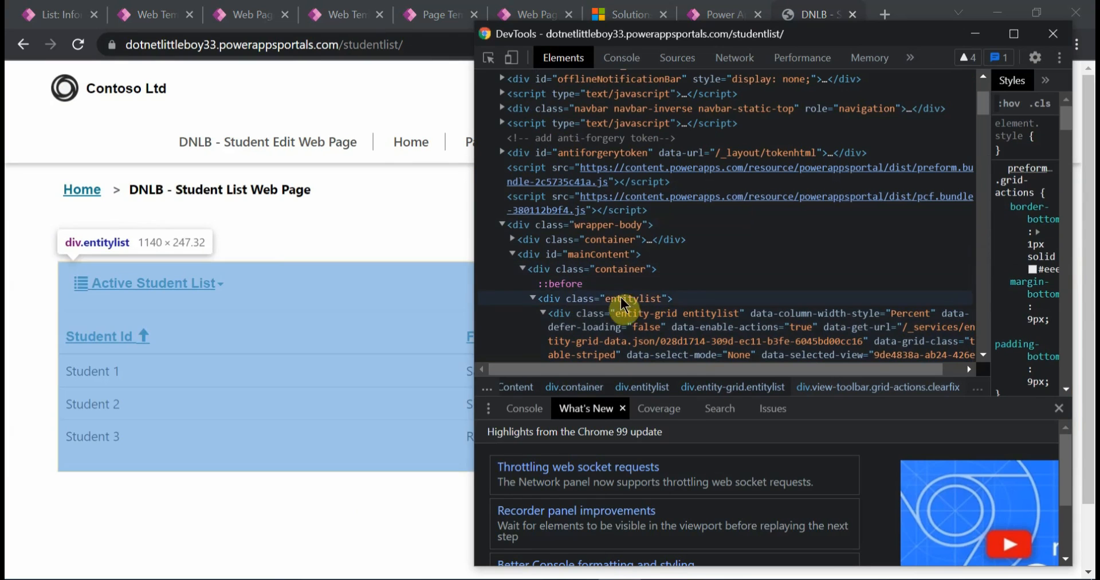
pyautogui.click(641, 300)
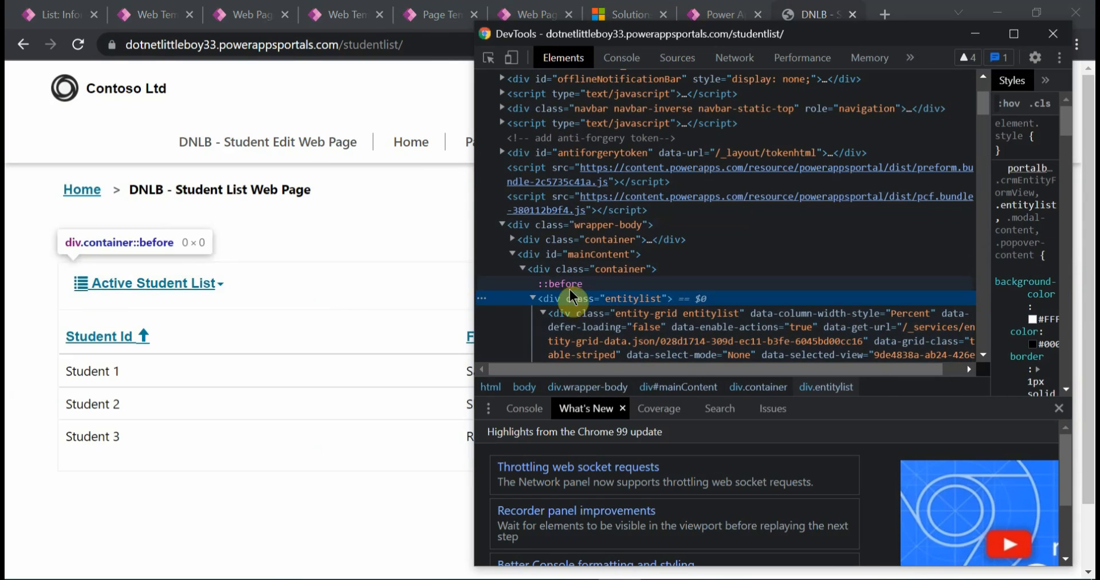
pyautogui.click(648, 324)
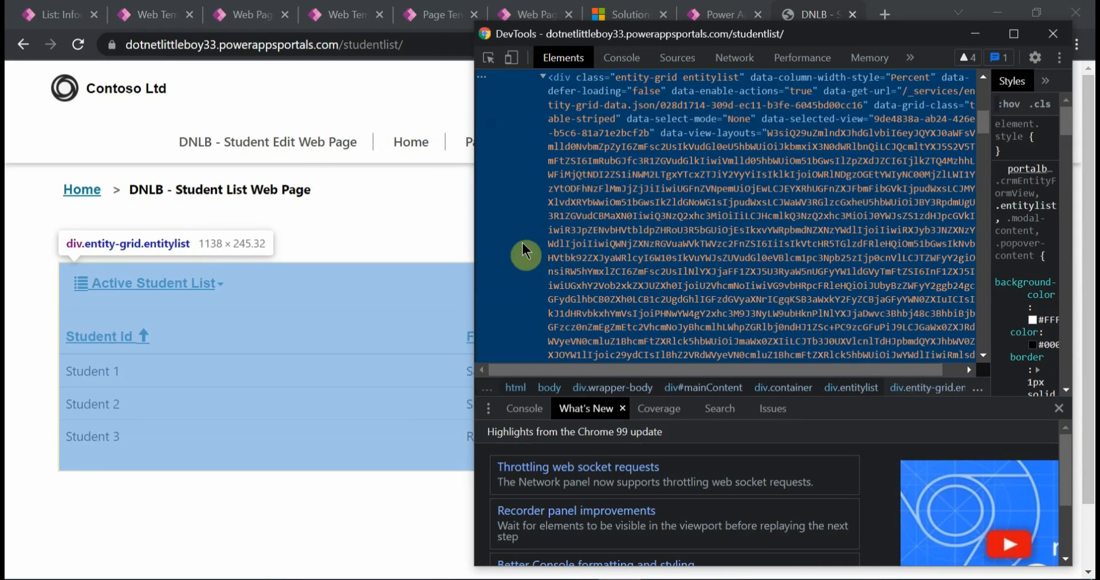
pyautogui.scroll(3, 533, 281)
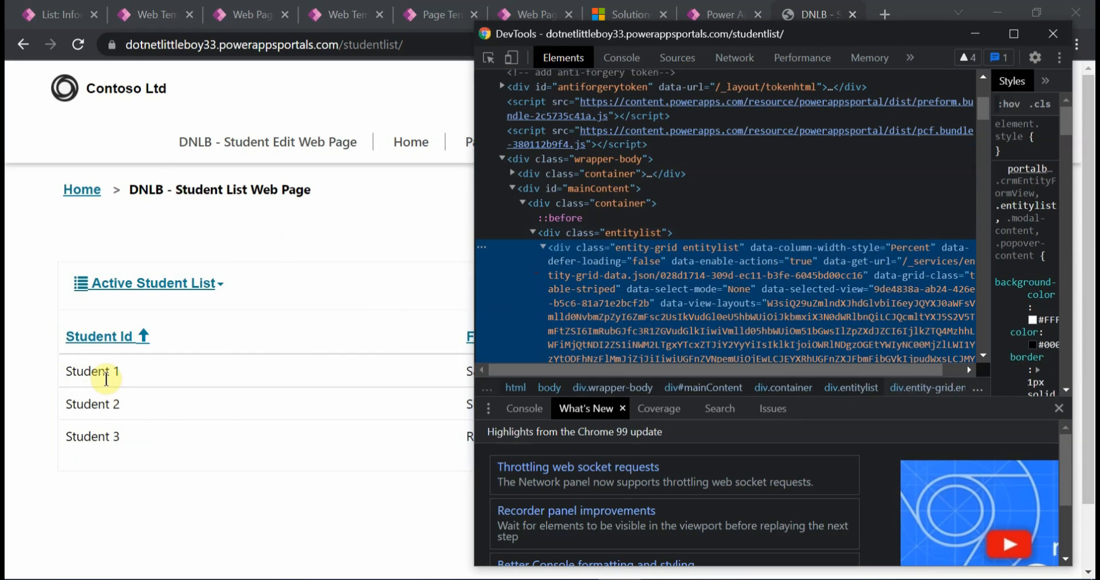
# - Add the jQuery selector $(".entitylist.entity-grid") inside the document-ready function of the list record's Custom JavaScript
pyautogui.click(49, 16)
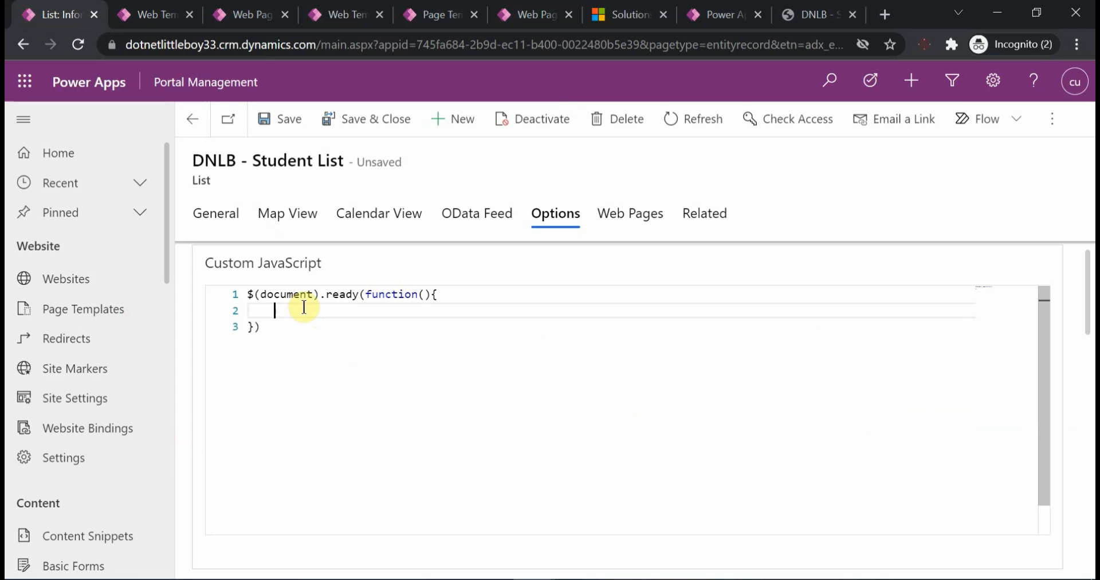
pyautogui.press('Tab')
pyautogui.write('$(')
pyautogui.write('".entitylist.')
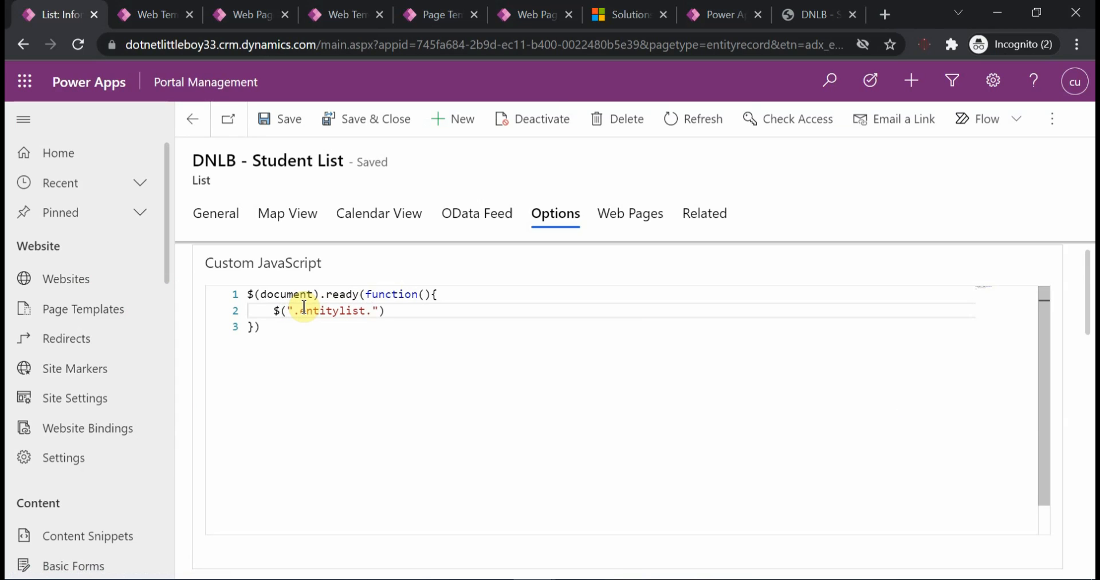
pyautogui.write('li')
pyautogui.press('BackSpace')
pyautogui.press('BackSpace')
pyautogui.write('entity-grid')
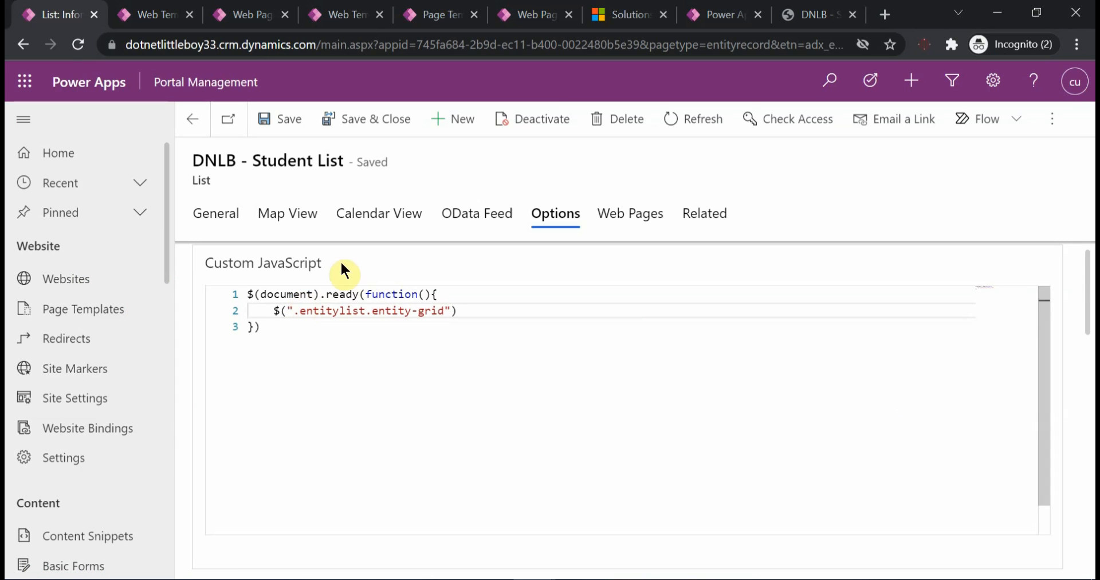
# - Attach a .on("loaded",function(){ }) handler to the entity-grid selector, with an empty line for its body
pyautogui.hotkey('alt', 'Tab')
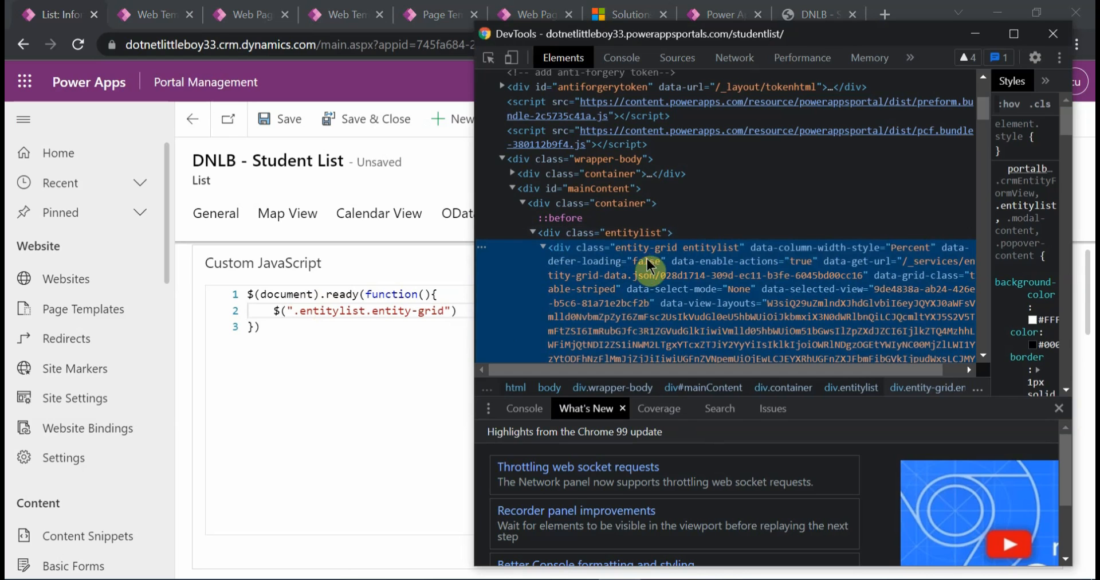
pyautogui.click(454, 310)
pyautogui.write('.')
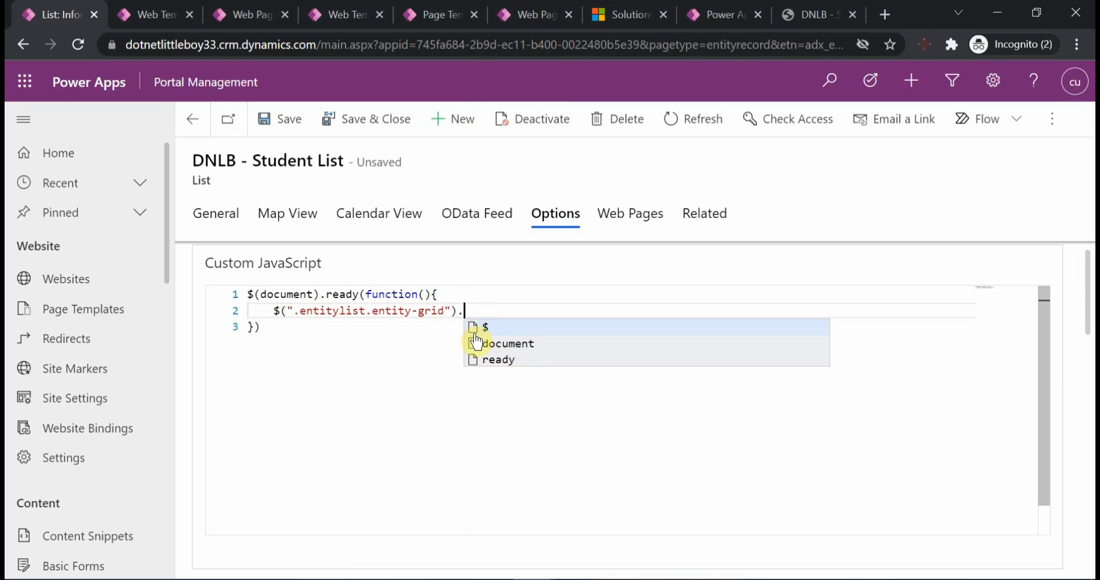
pyautogui.write('on("loaded')
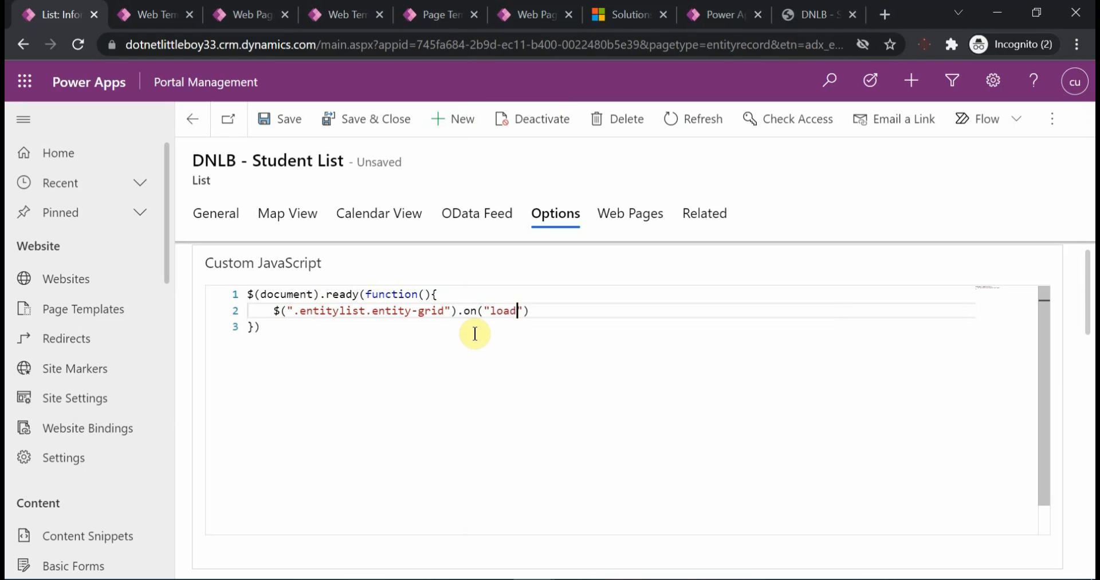
pyautogui.write('",function(')
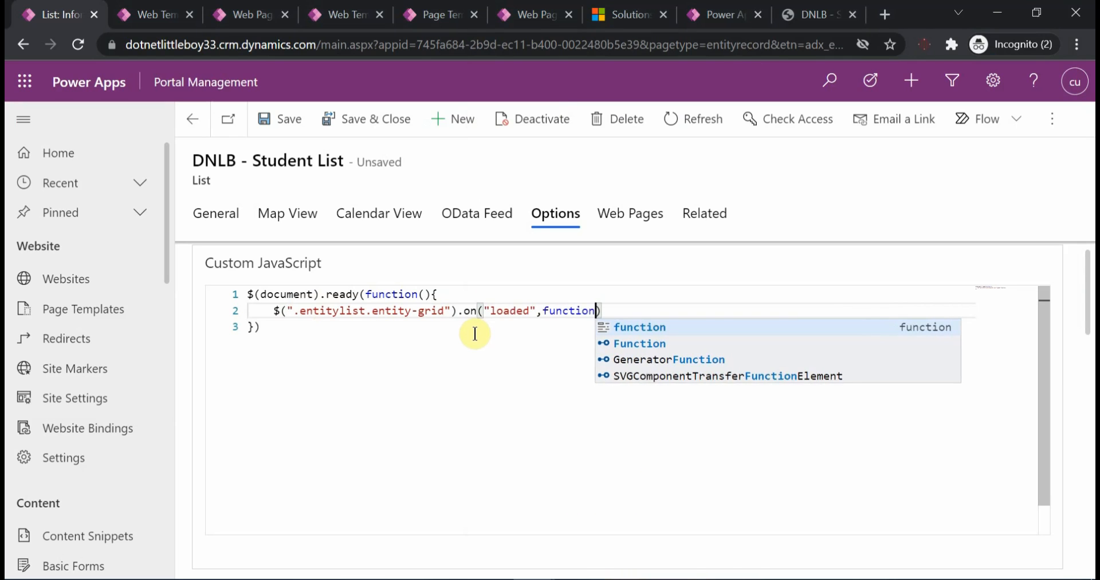
pyautogui.write('){')
pyautogui.press('Return')
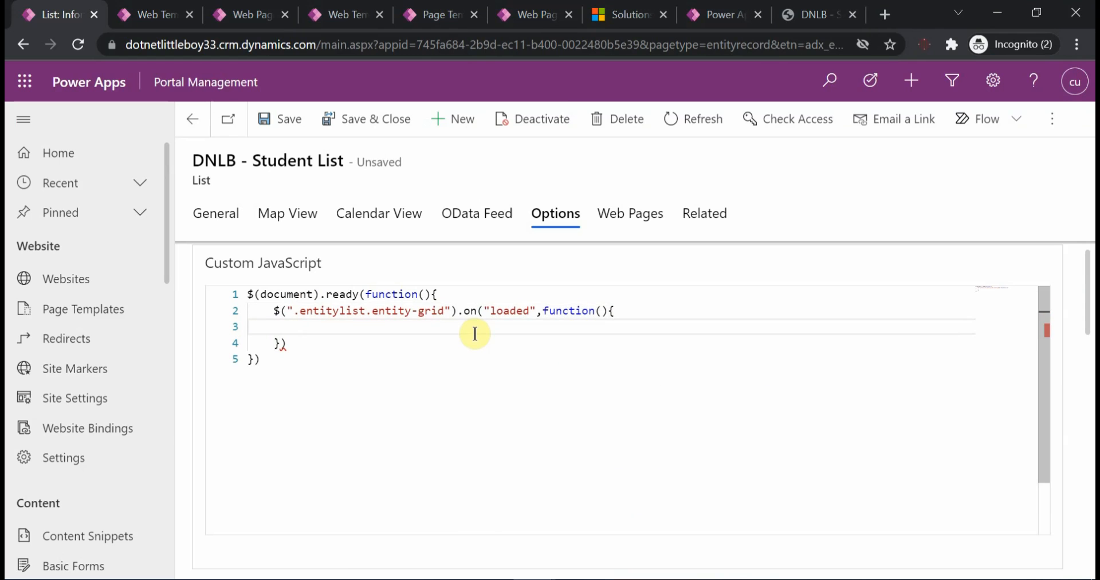
# - Examine the inspected entity-grid markup for the child element that holds the student table
pyautogui.click(619, 577)
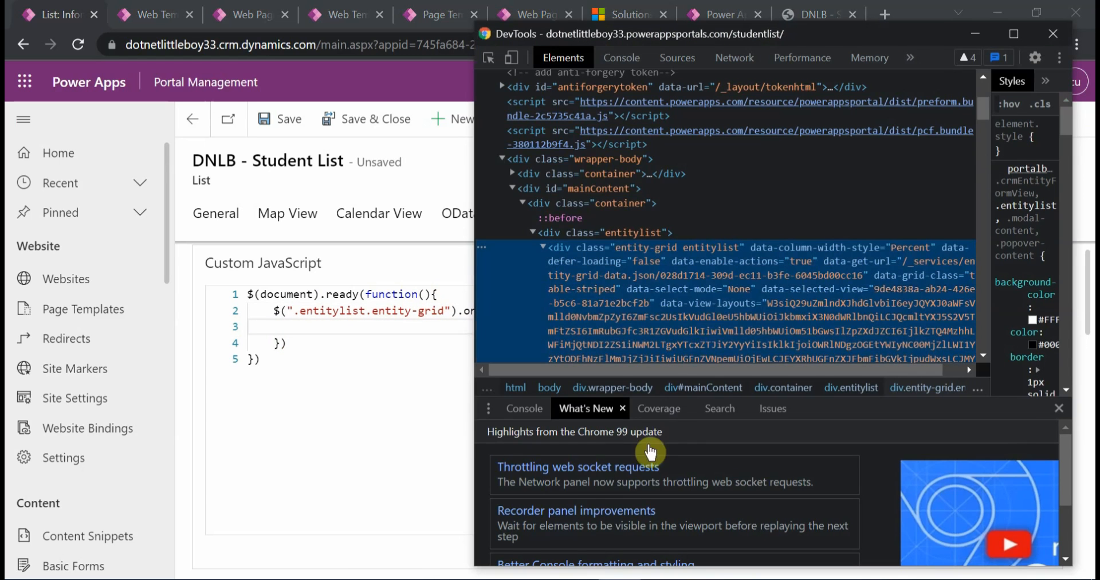
pyautogui.scroll(-3, 708, 301)
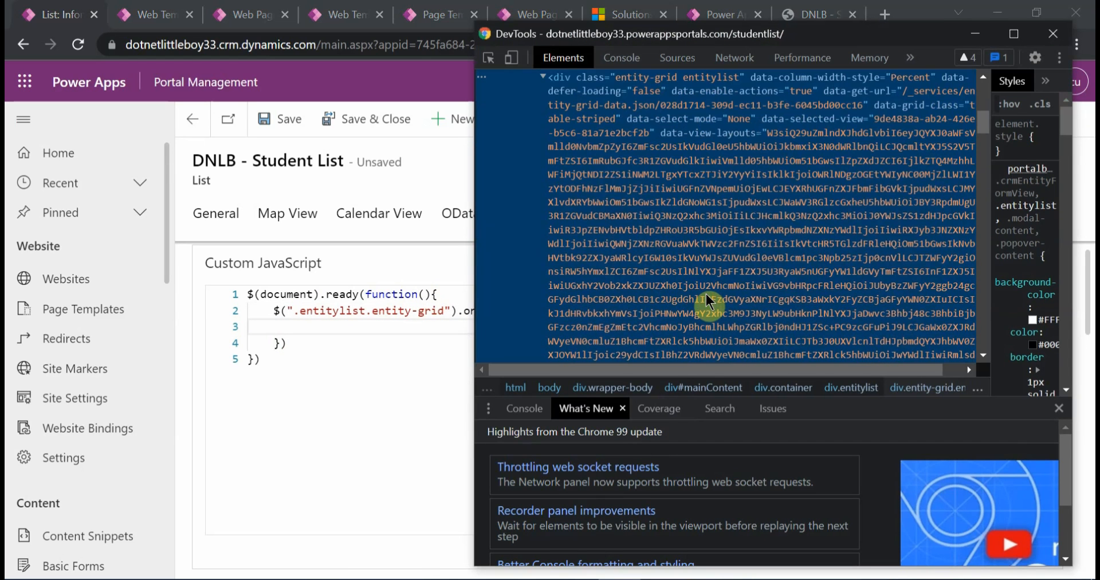
pyautogui.scroll(-3, 702, 297)
pyautogui.scroll(-1, 696, 296)
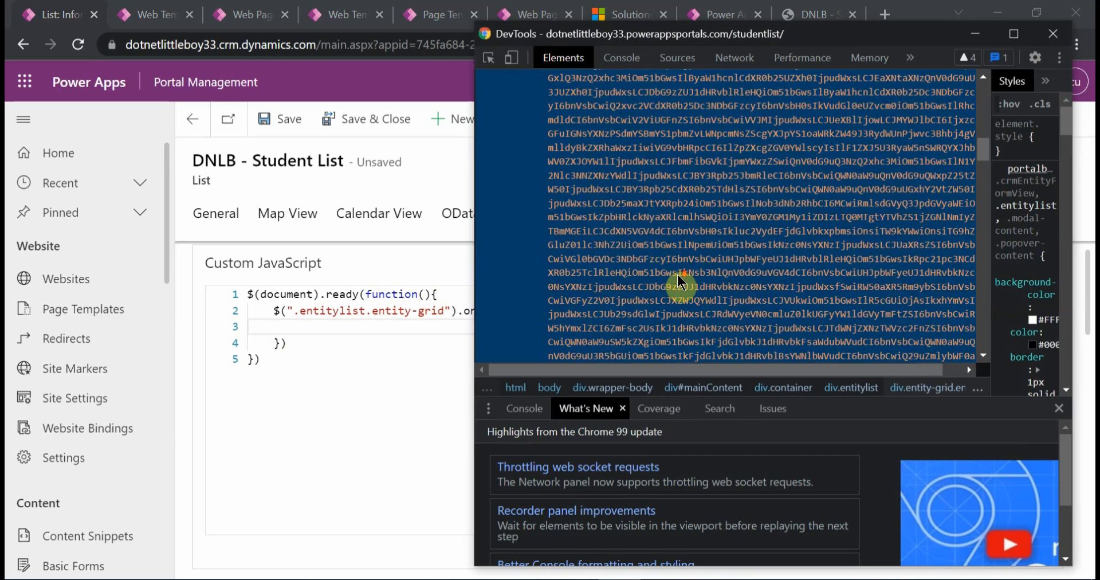
pyautogui.click(481, 331)
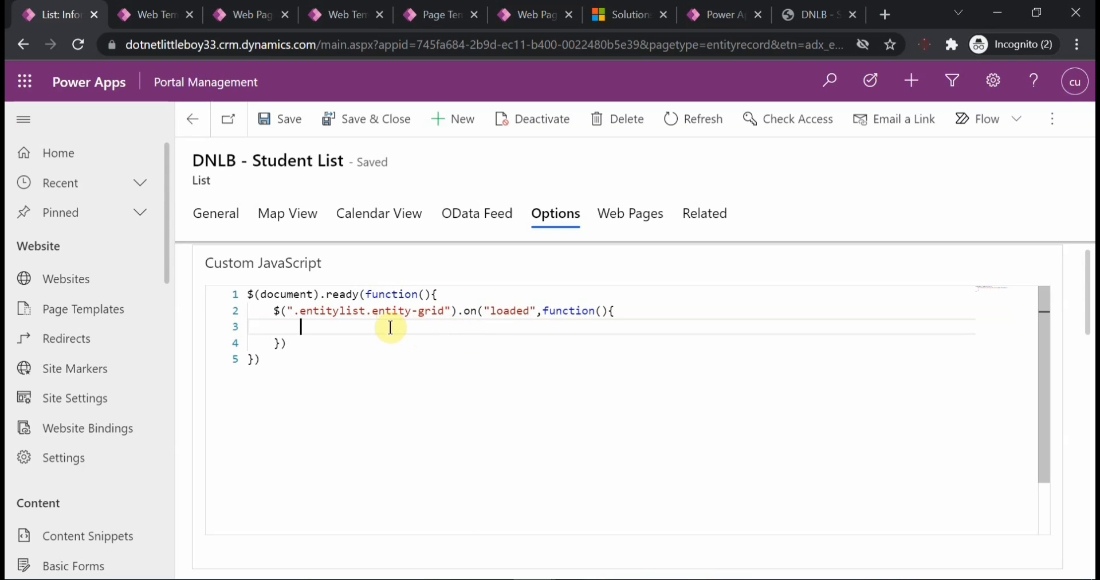
pyautogui.click(619, 578)
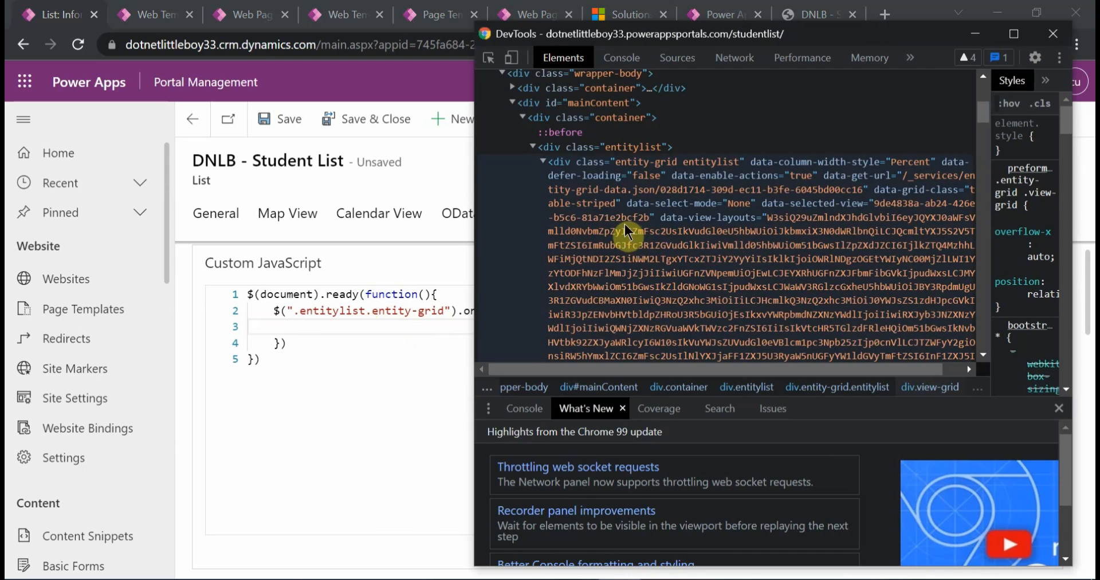
pyautogui.scroll(-1, 630, 246)
pyautogui.scroll(3, 628, 248)
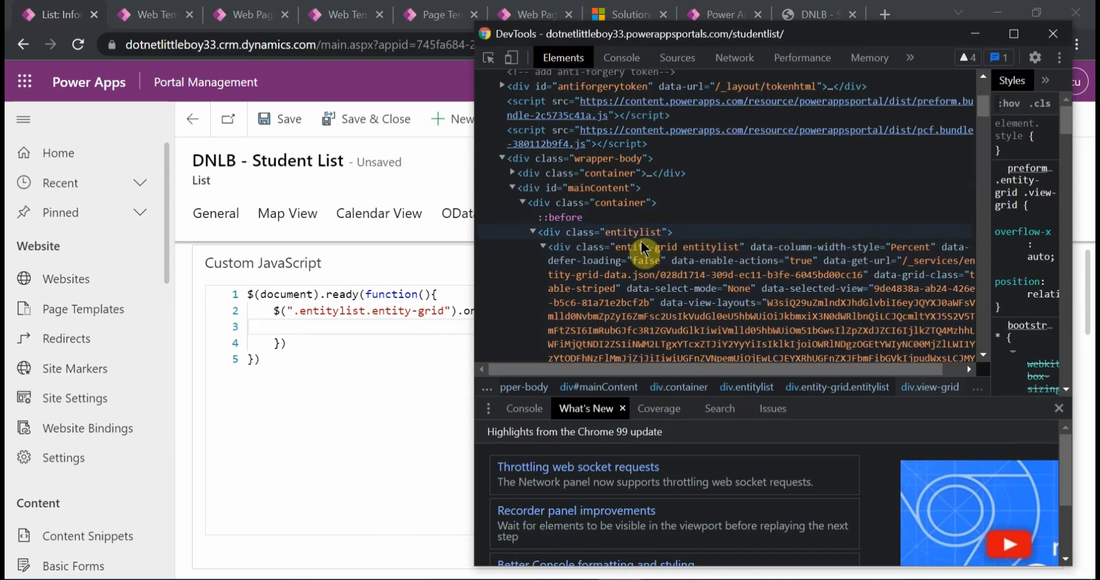
pyautogui.scroll(-5, 633, 252)
pyautogui.scroll(-6, 643, 264)
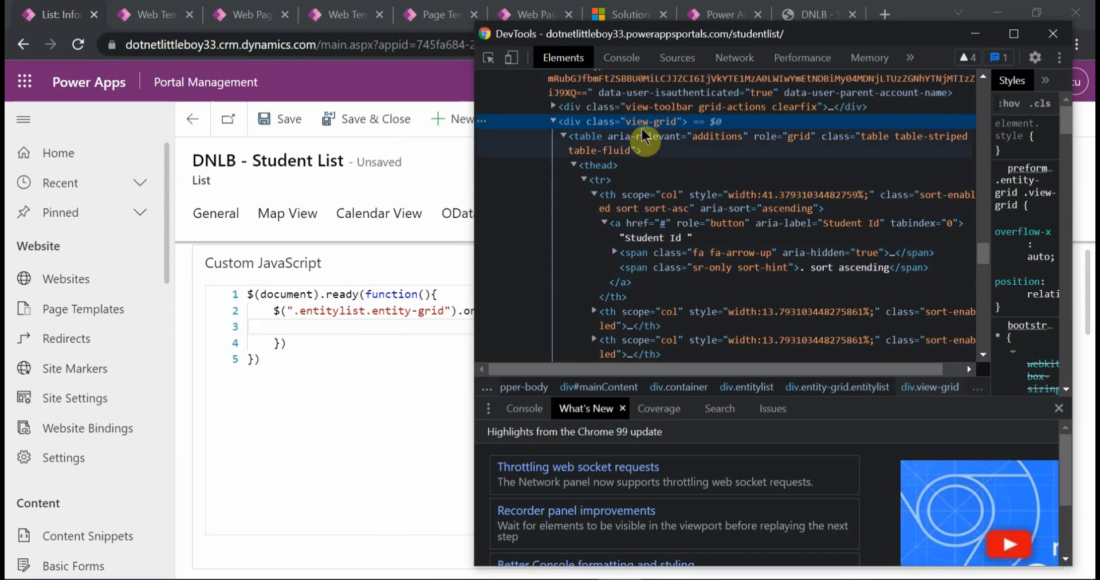
# - Write $(this).children(".view-grid").find('td') in the body of the loaded handler
pyautogui.click(340, 332)
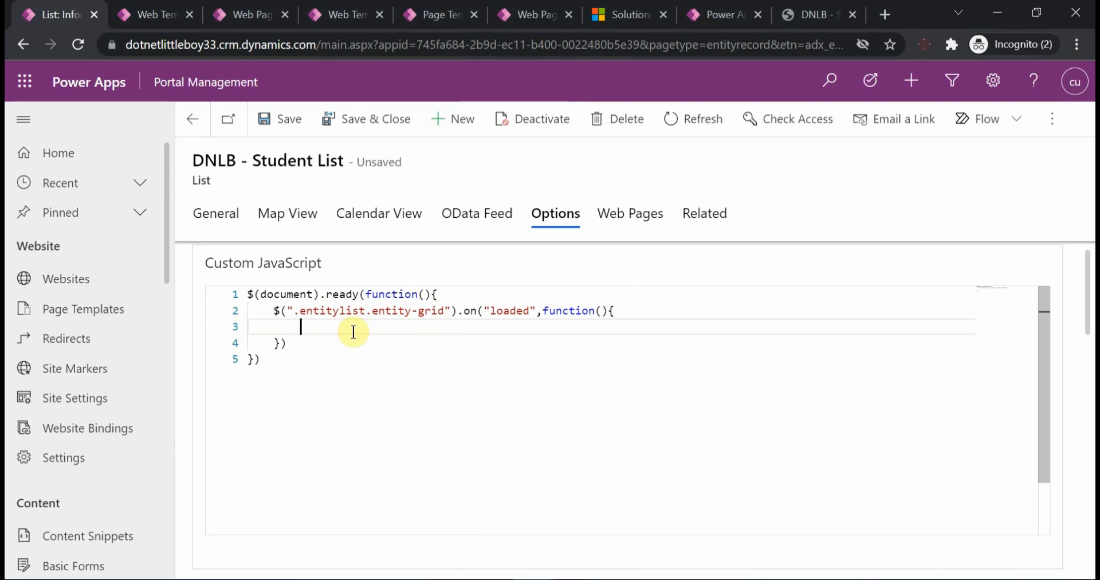
pyautogui.write('$(this).children(".view-grid')
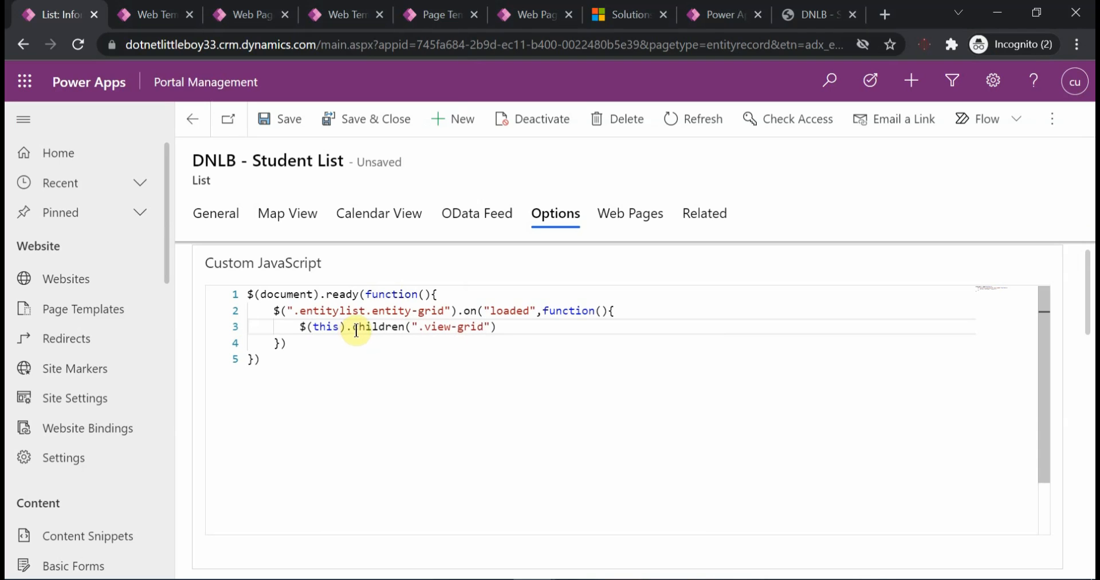
pyautogui.hotkey('alt', 'Tab')
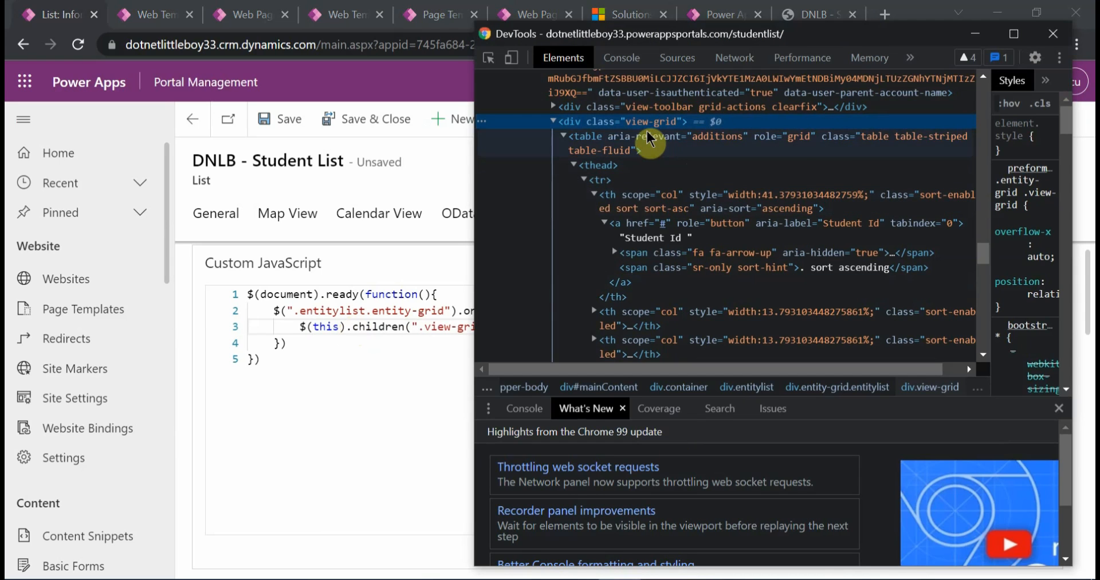
pyautogui.click(440, 327)
pyautogui.click(501, 329)
pyautogui.write(".find('")
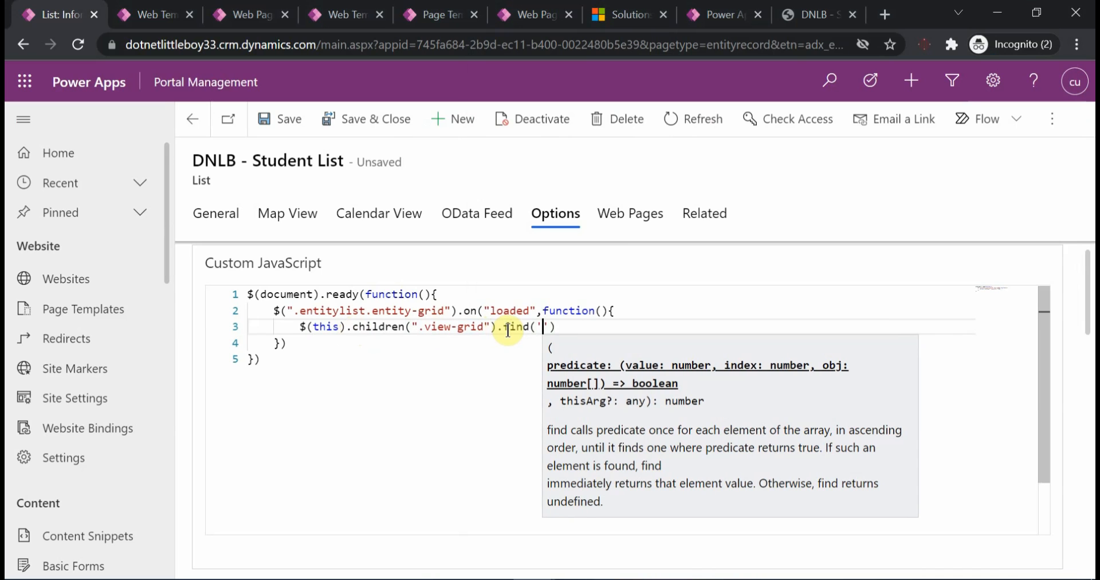
pyautogui.write('td')
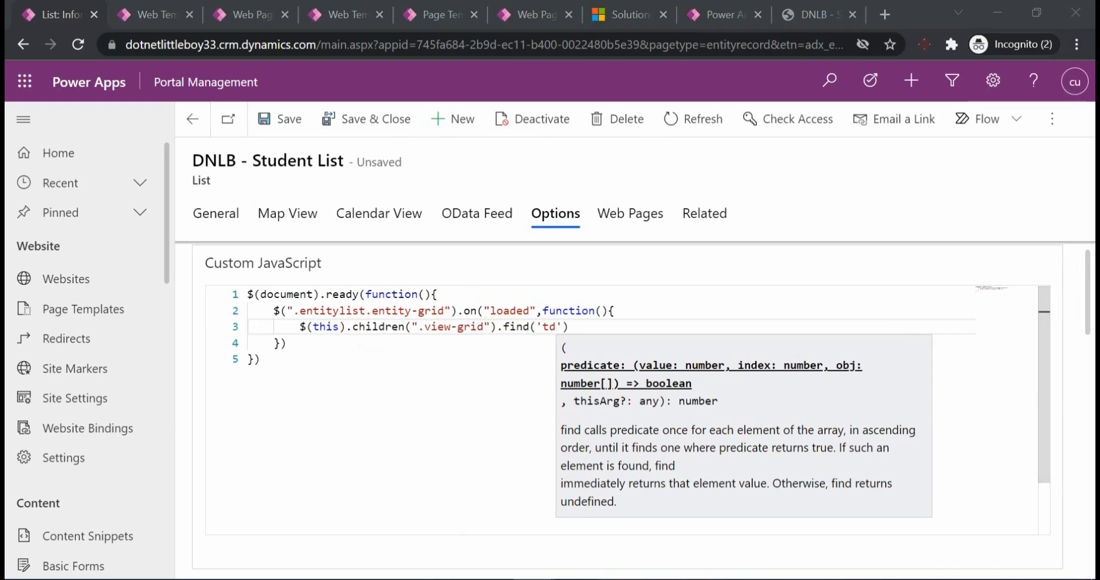
# - Examine how the Student 1 row and its cells are marked up in the portal's student table
pyautogui.hotkey('alt', 'Tab')
pyautogui.scroll(-6, 668, 232)
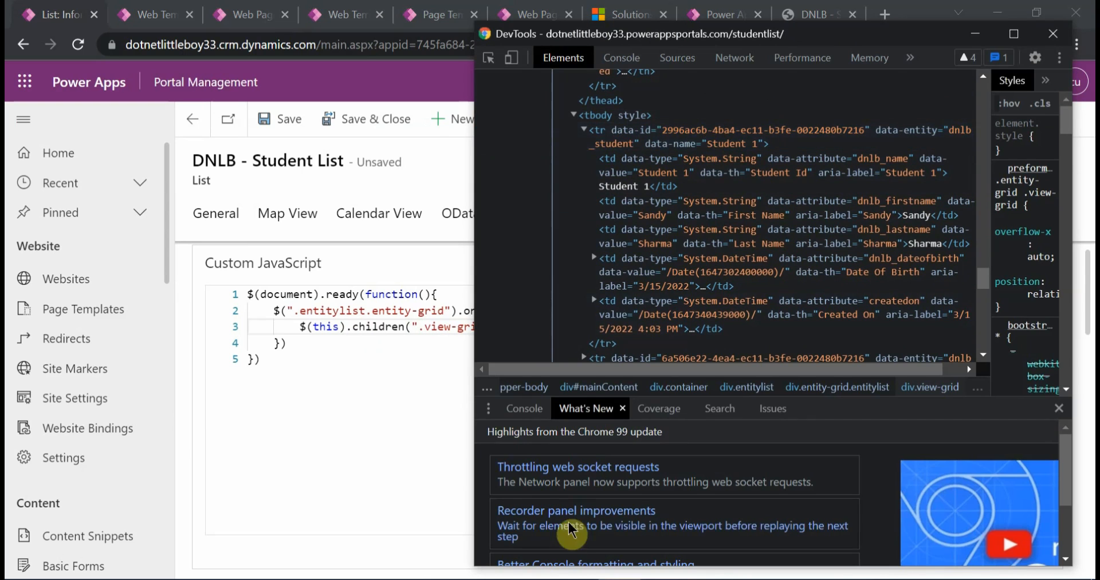
pyautogui.click(414, 407)
pyautogui.click(798, 11)
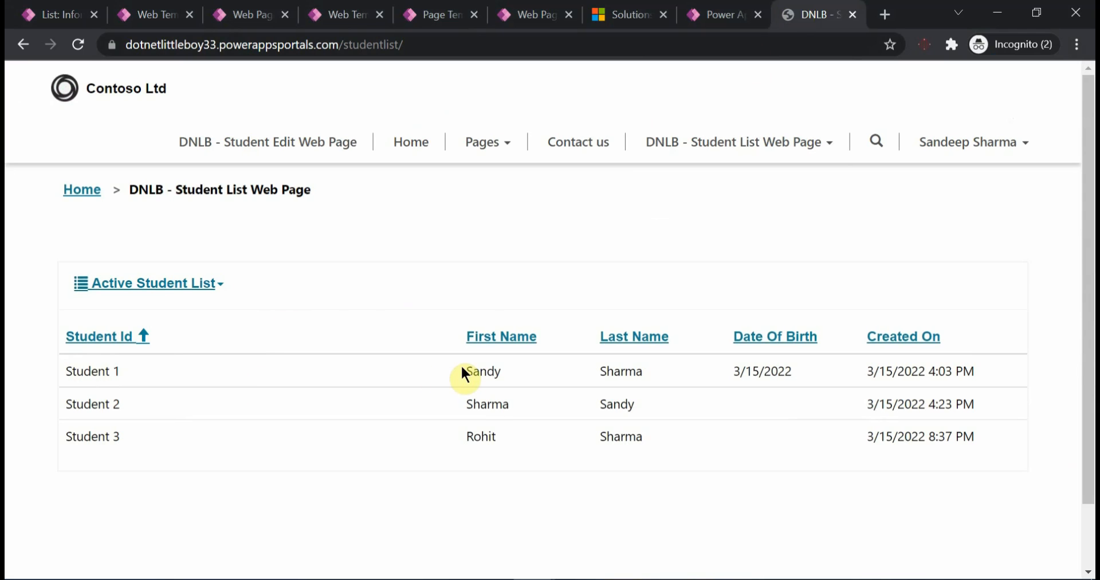
pyautogui.click(620, 579)
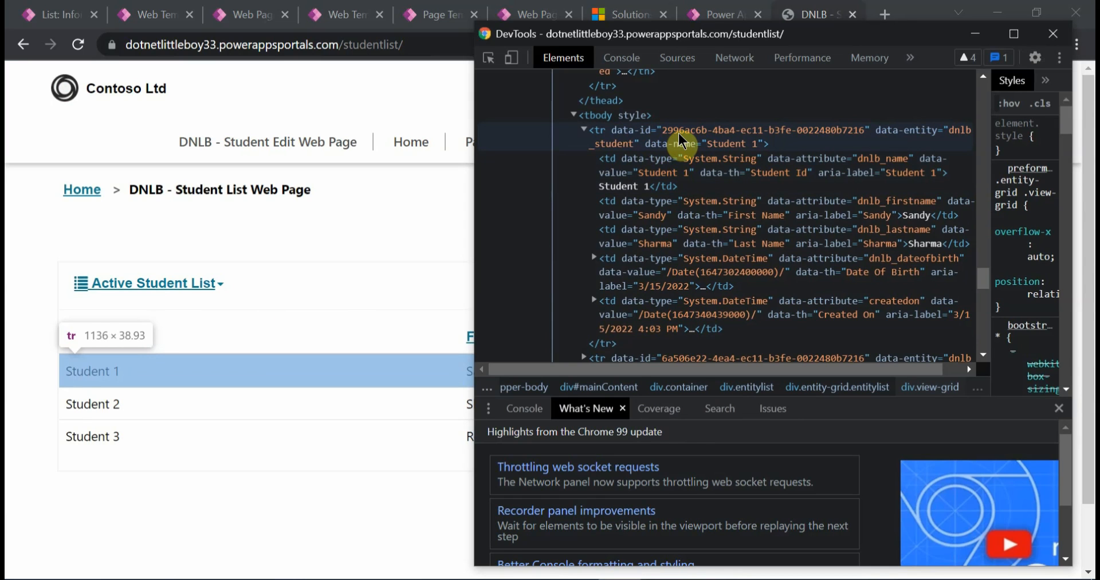
pyautogui.click(19, 9)
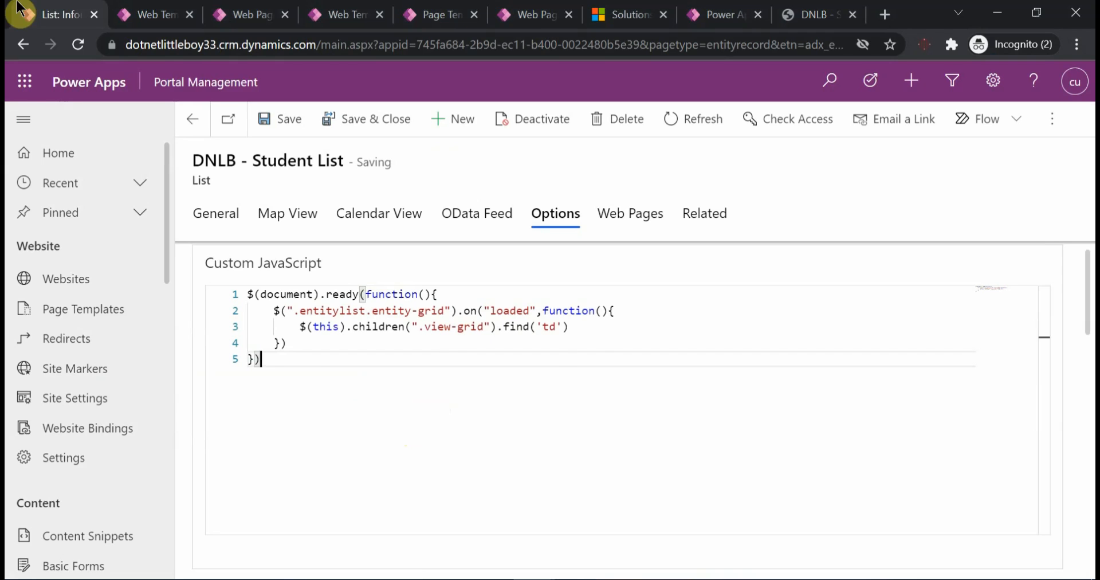
# - Add empty attribute brackets after td in the find selector and copy data-attribute="dnlb_firstname" from the inspected first-name cell
pyautogui.click(568, 326)
pyautogui.write('[')
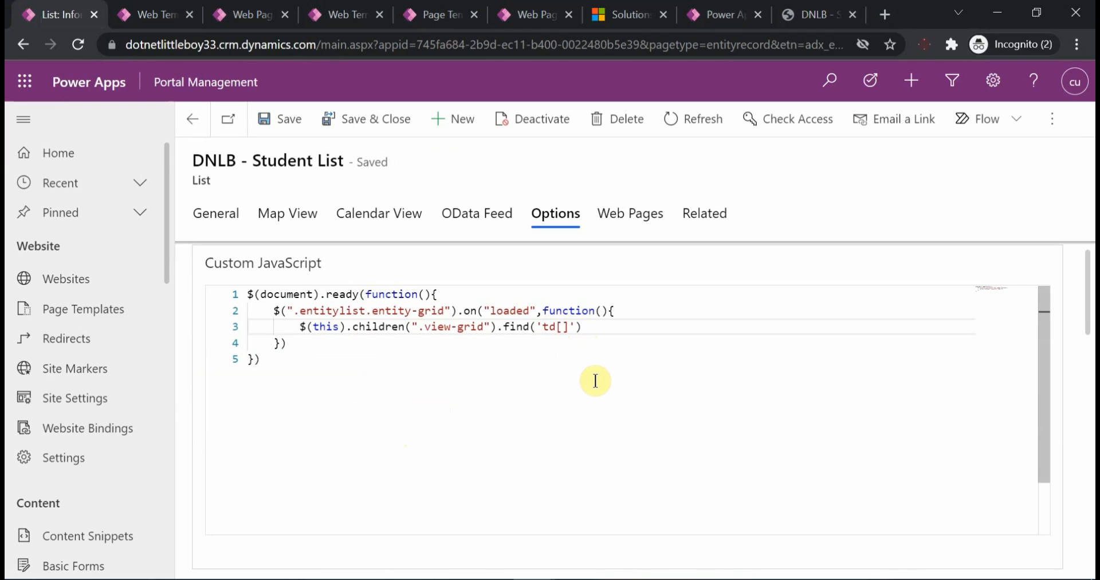
pyautogui.hotkey('alt', 'Tab')
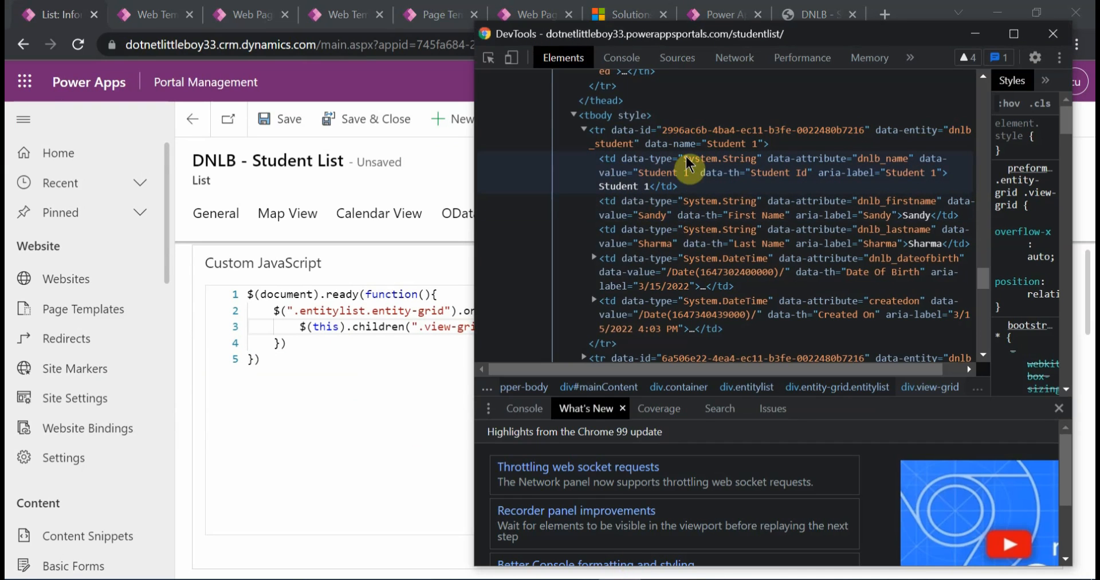
pyautogui.doubleClick(778, 160)
pyautogui.click(842, 160)
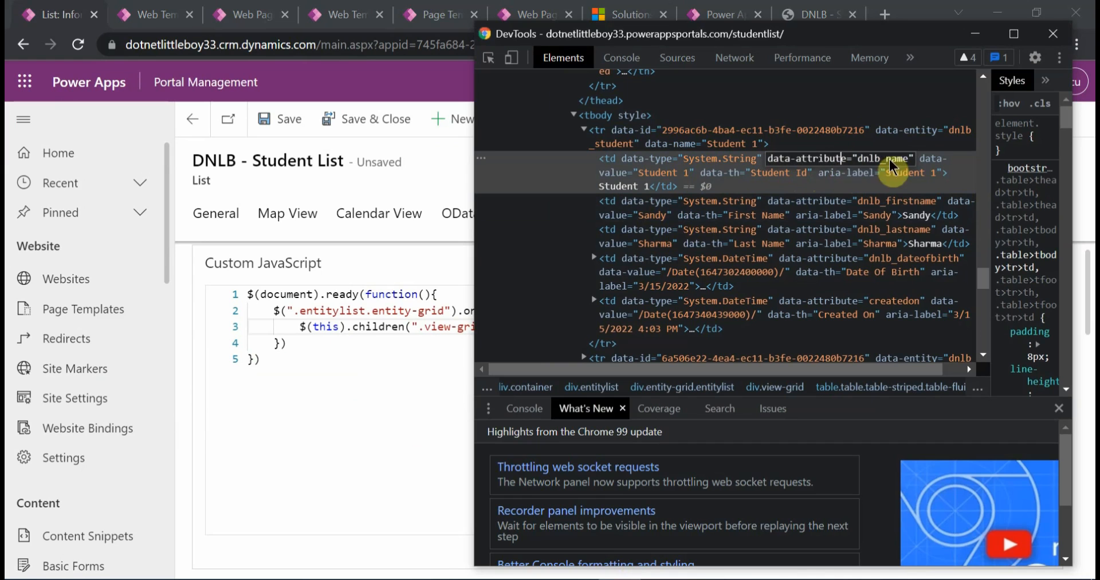
pyautogui.moveTo(768, 159); pyautogui.dragTo(808, 163)
pyautogui.doubleClick(784, 158)
pyautogui.click(785, 158)
pyautogui.hotkey('ctrl', 'c')
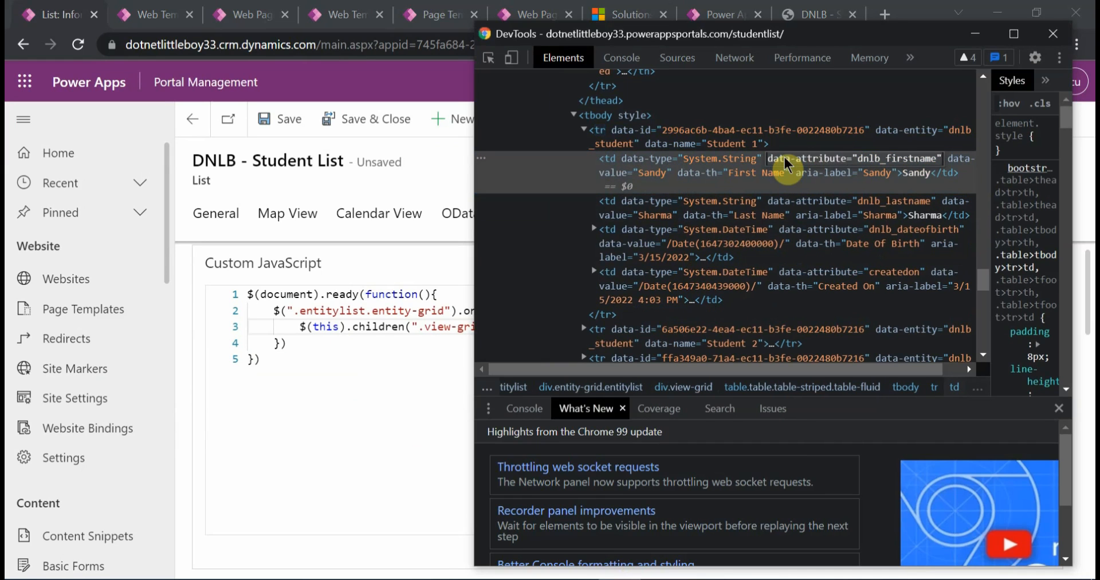
pyautogui.click(778, 159)
# - Insert the copied attribute between the td brackets with its value in single quotes, giving td[data-attribute='dnlb_firstname']
pyautogui.click(401, 339)
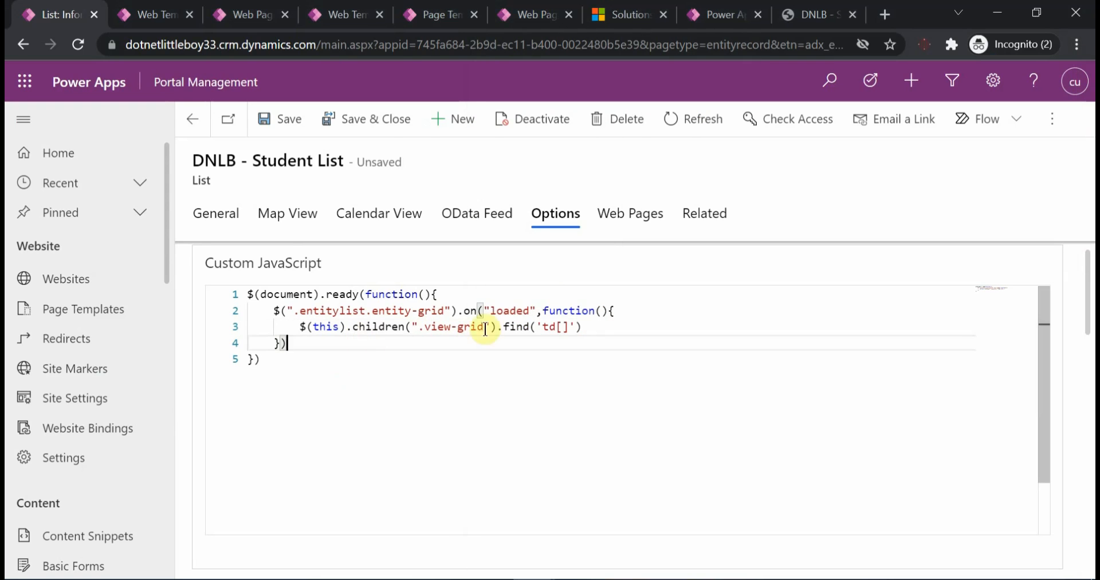
pyautogui.click(565, 326)
pyautogui.hotkey('ctrl', 'v')
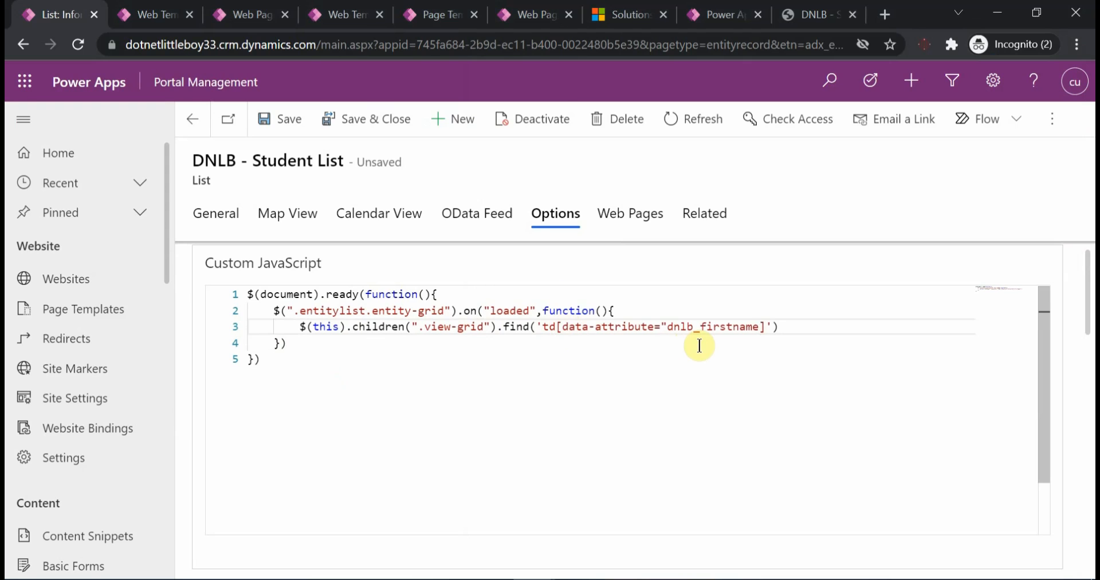
pyautogui.write("']")
pyautogui.press('Left')
pyautogui.press('Left')
pyautogui.press('Left')
pyautogui.press('Left')
pyautogui.press('Left')
pyautogui.press('BackSpace')
pyautogui.press('BackSpace')
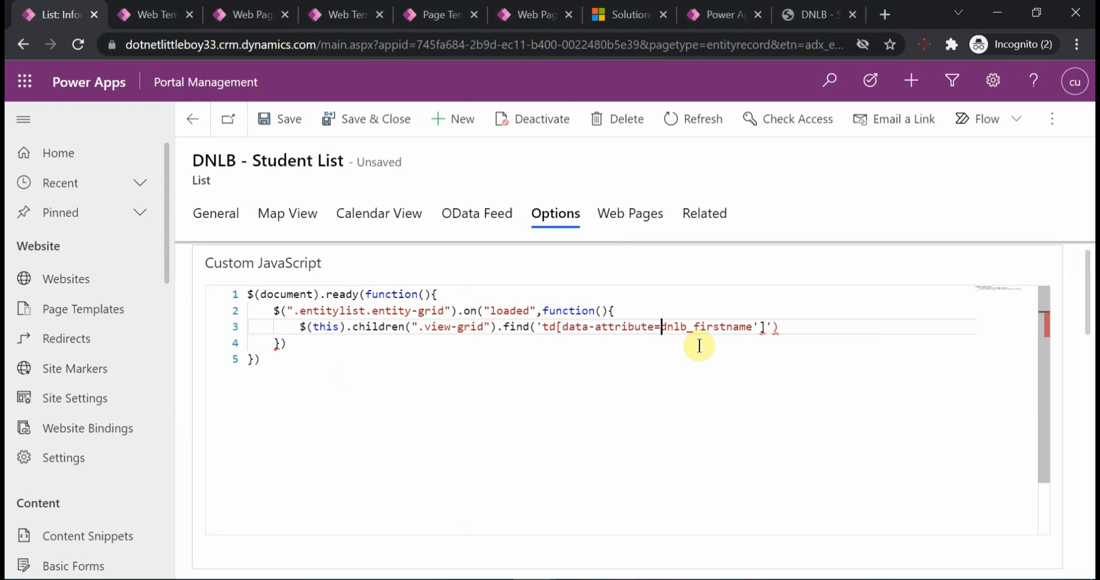
pyautogui.write("'")
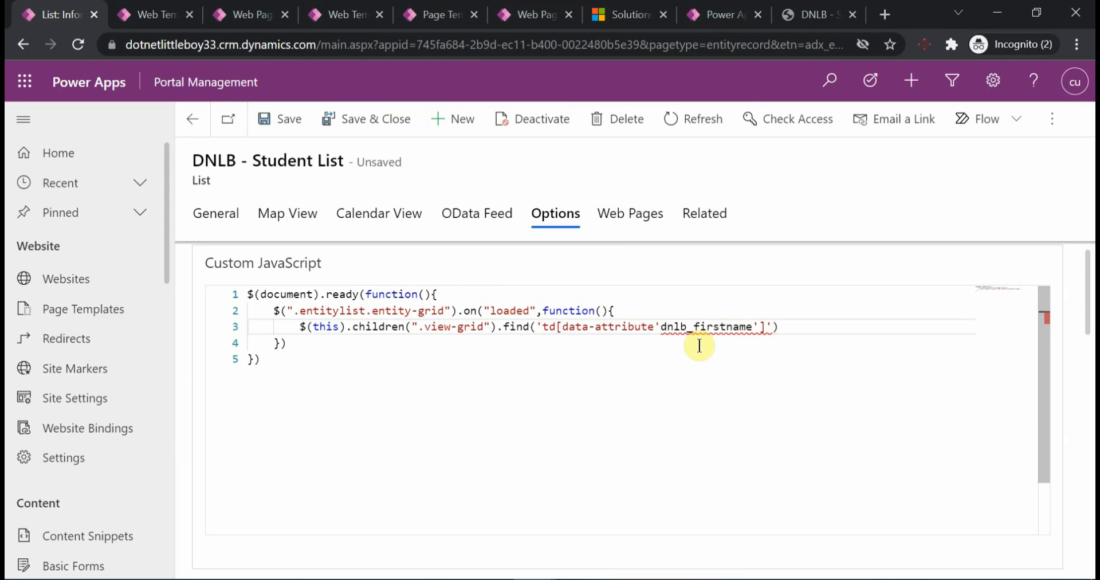
pyautogui.write('=')
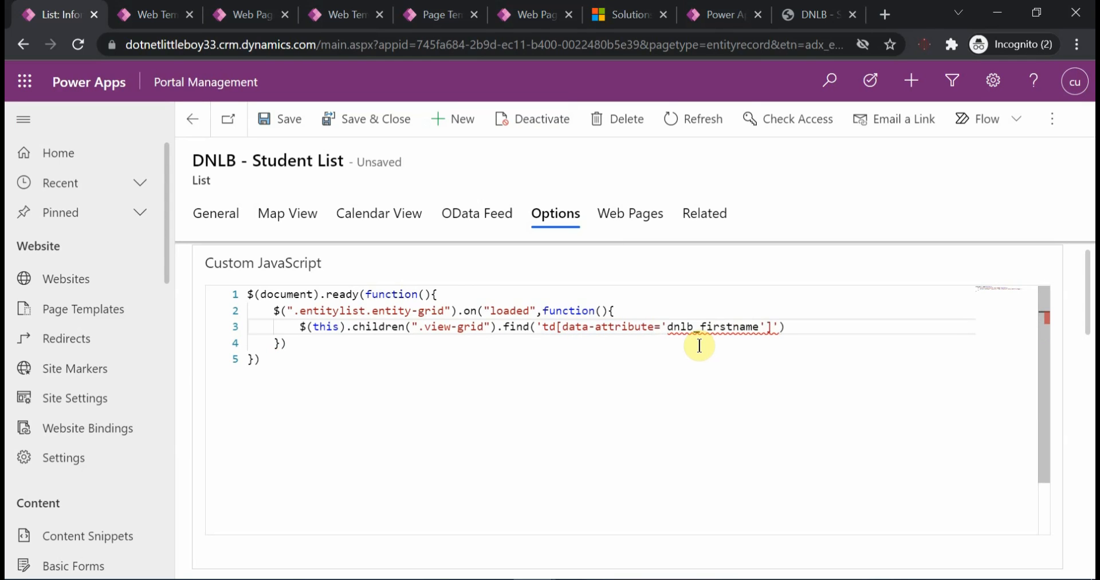
# - Enclose the whole find selector string in double quotes instead of single quotes
pyautogui.click(774, 326)
pyautogui.hotkey('ctrl', 's')
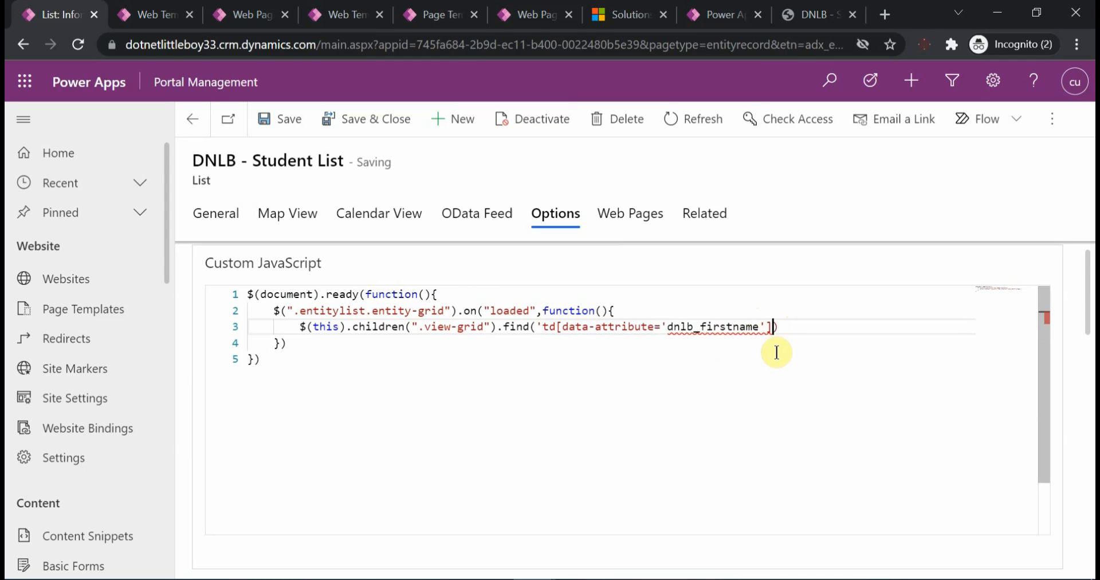
pyautogui.write('"')
pyautogui.press('Left')
pyautogui.press('Left')
pyautogui.press('Left')
pyautogui.press('BackSpace')
pyautogui.write('"')
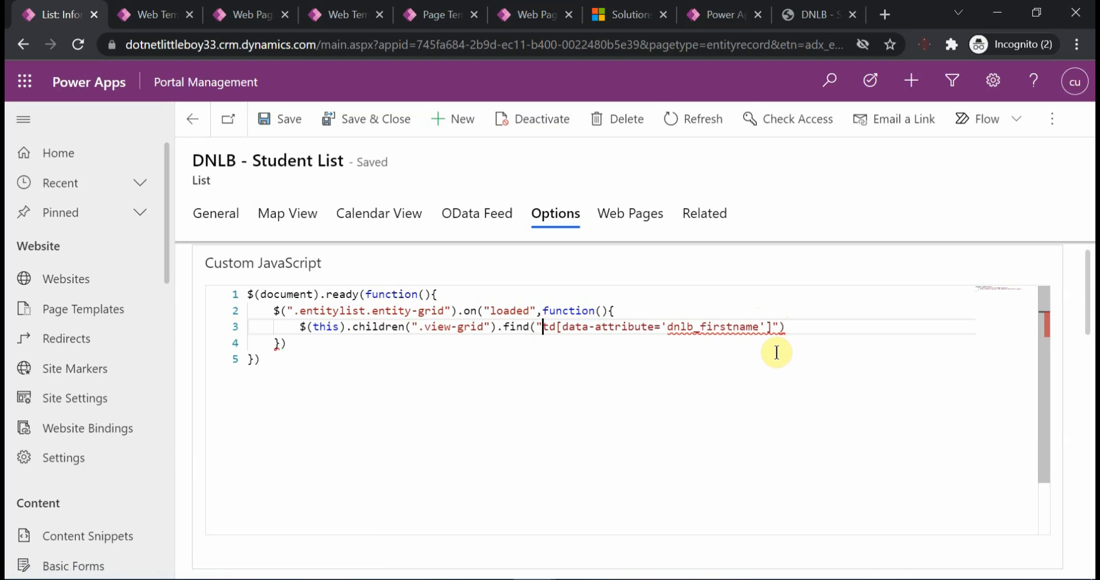
# - Chain .each(function(){ }) onto the find call, with an empty line for its body
pyautogui.click(780, 327)
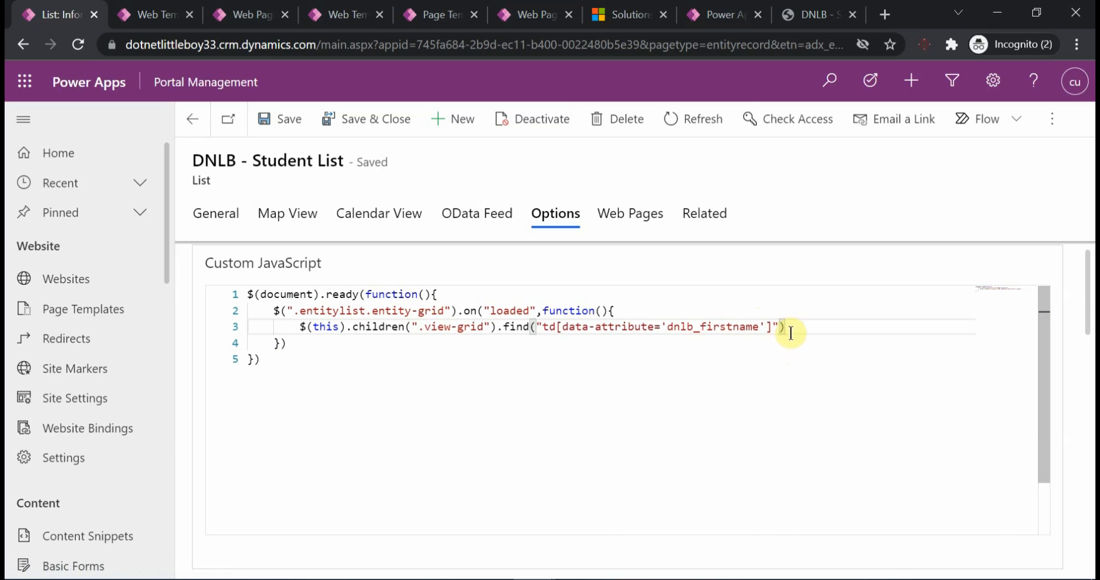
pyautogui.write('.')
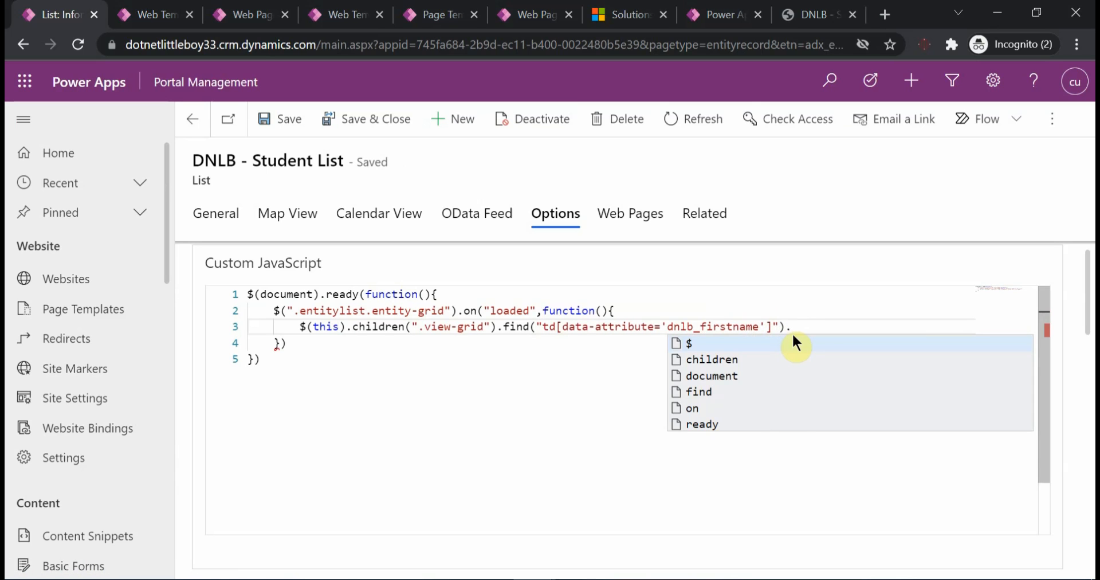
pyautogui.write('each(fu')
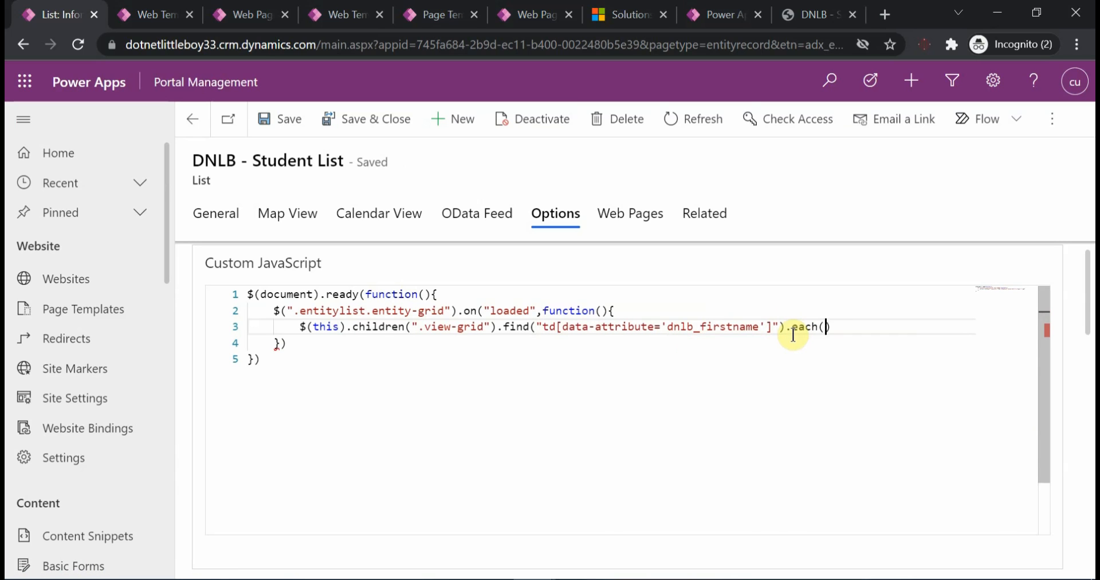
pyautogui.write('nction(){')
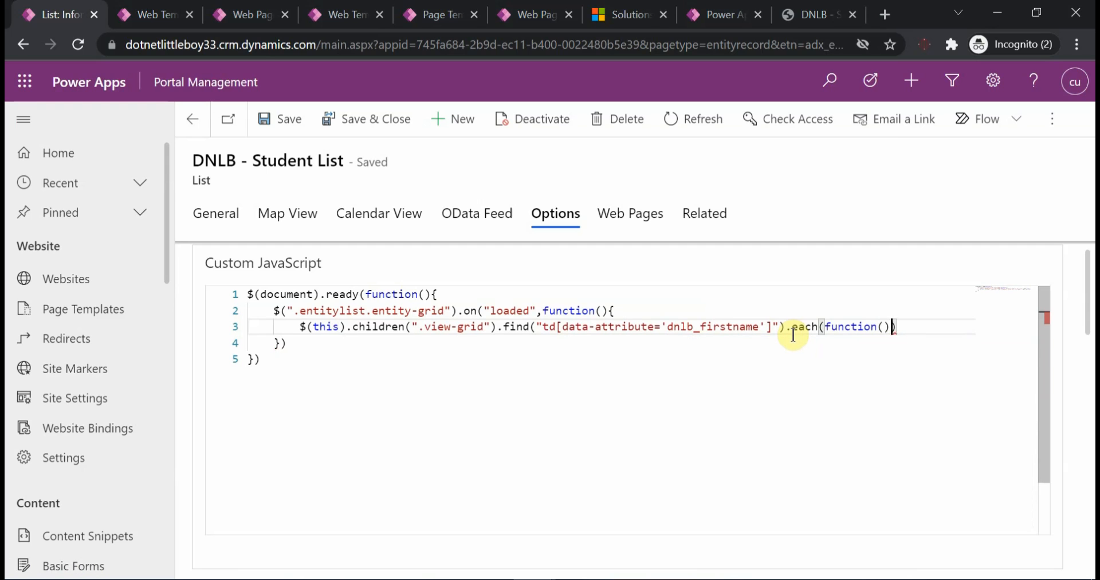
pyautogui.press('Return')
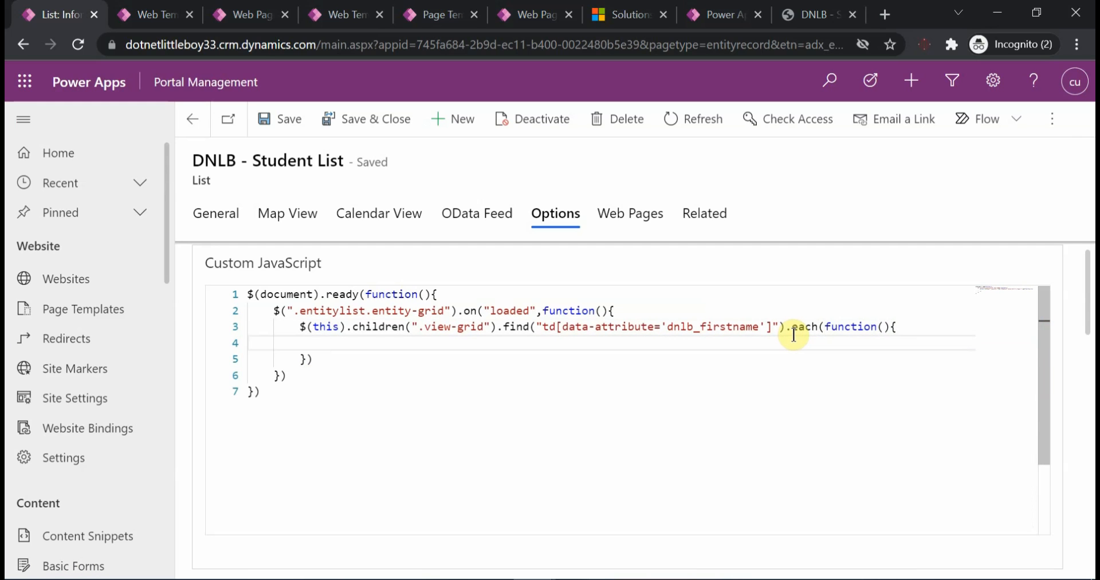
# - Write var studentId = $(this).parent().attr("data-id"); in the each body, checking the row's ID attribute in the inspected markup
pyautogui.write('var ')
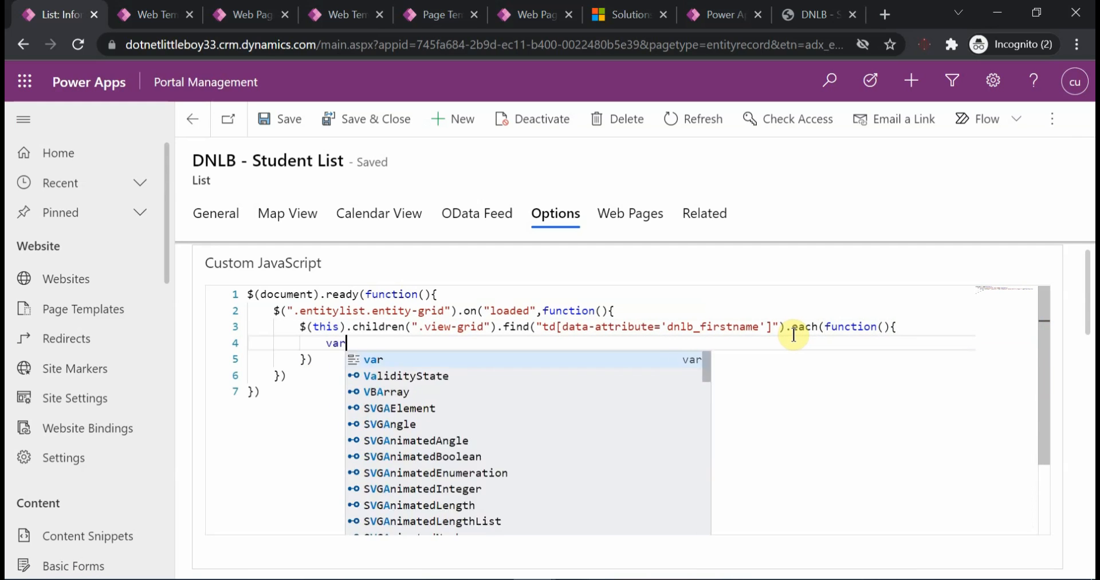
pyautogui.write('studentId =')
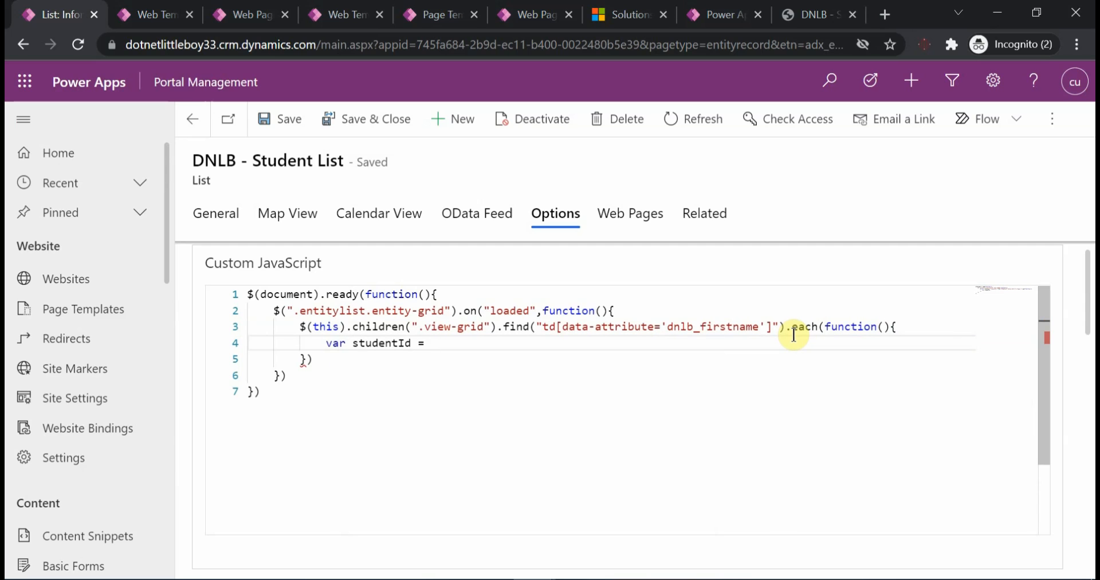
pyautogui.write(' $(this)')
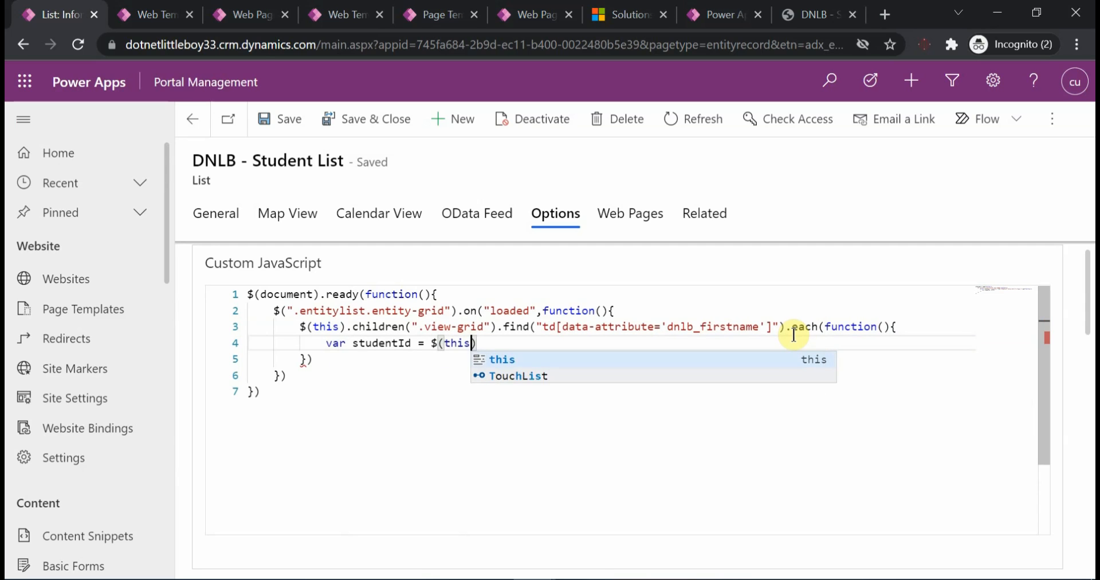
pyautogui.write('.parent(')
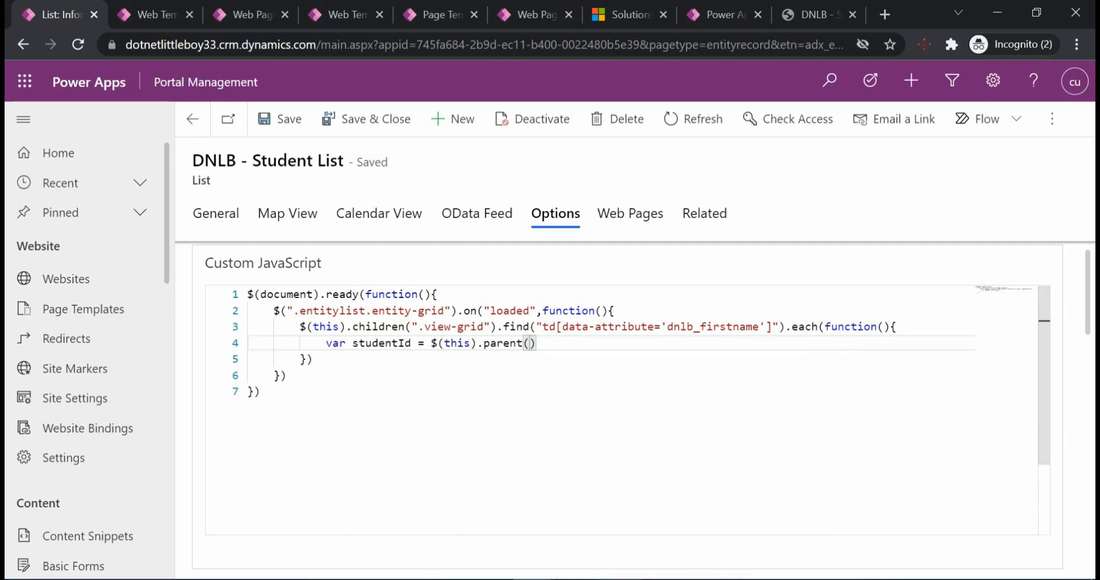
pyautogui.click(618, 579)
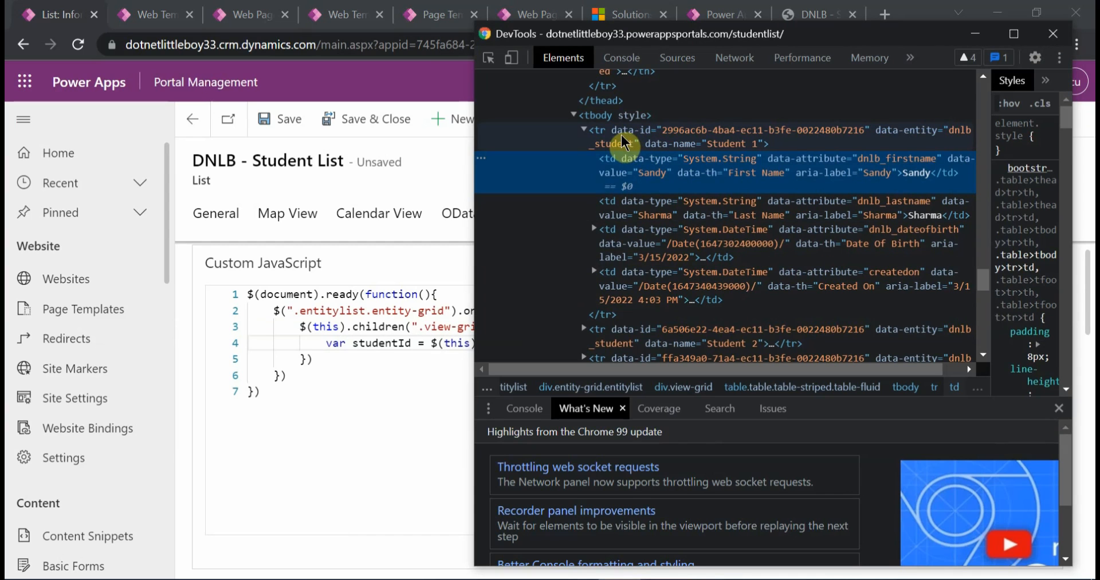
pyautogui.click(450, 341)
pyautogui.click(543, 343)
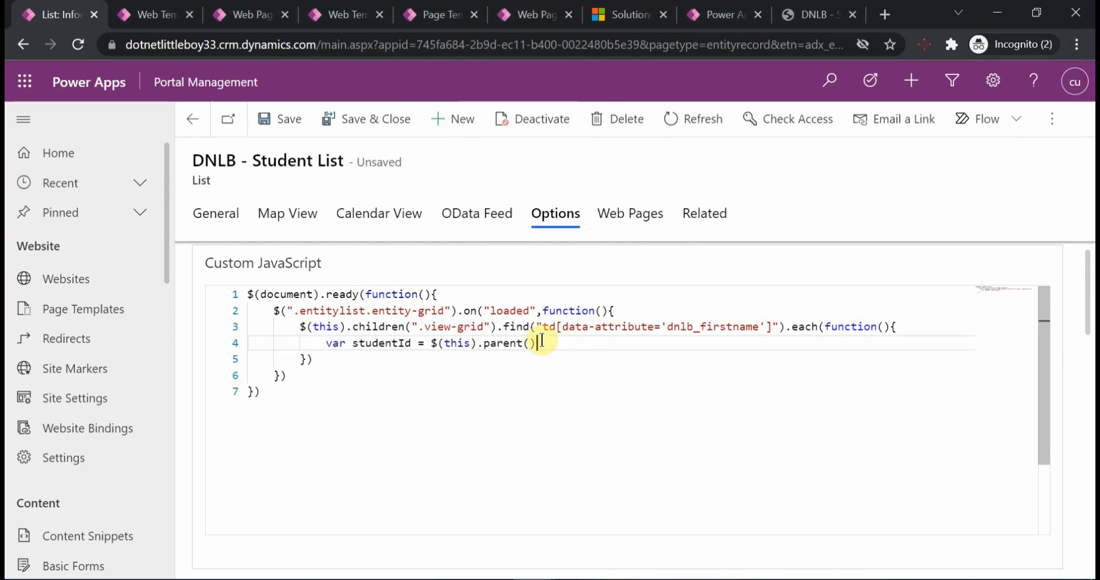
pyautogui.write('.attr("data-id");')
pyautogui.press('Return')
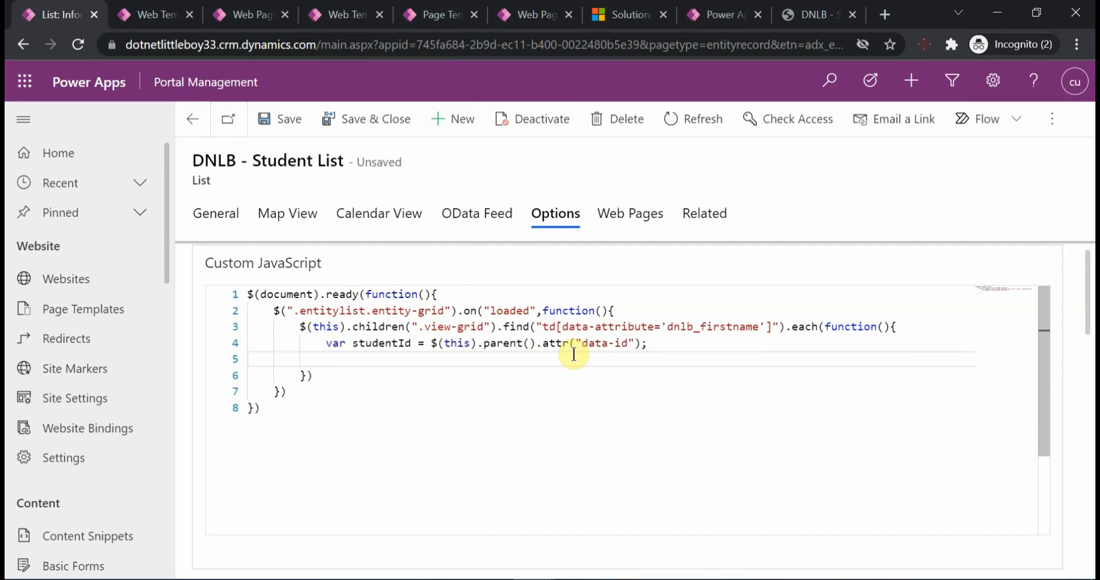
# - Start a $(this).wrapInner call below the studentId line, opening its link string with "<a href=\"/
pyautogui.write('$')
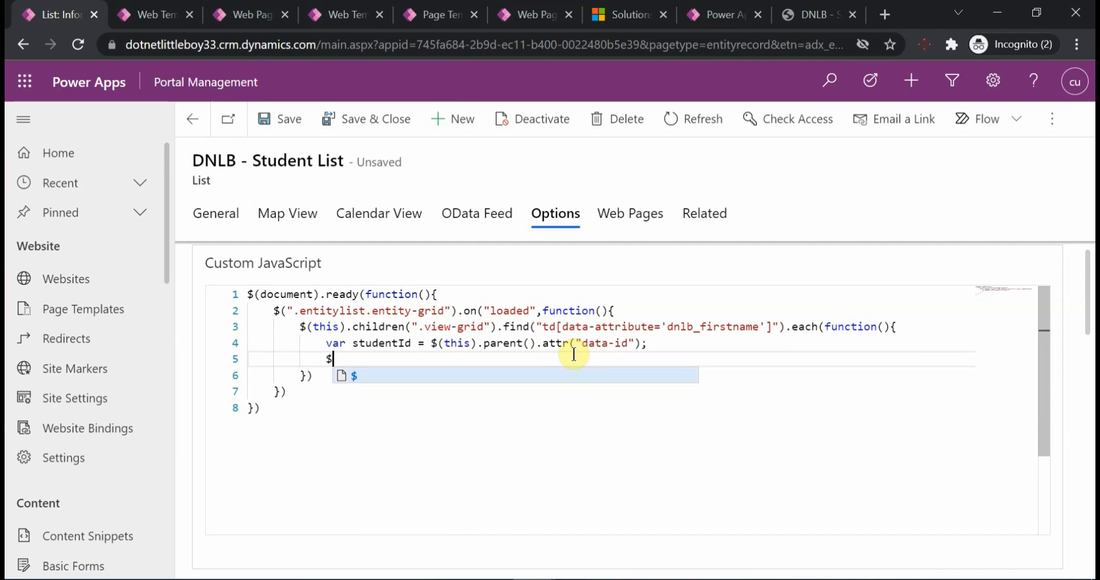
pyautogui.write('(this).w')
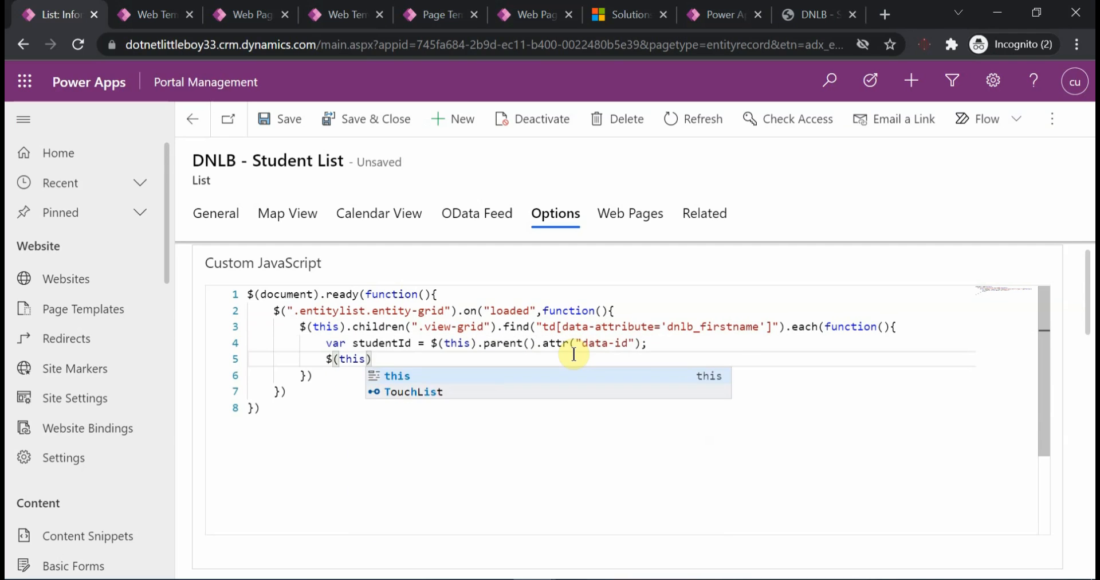
pyautogui.write('rapInner')
pyautogui.write('("<')
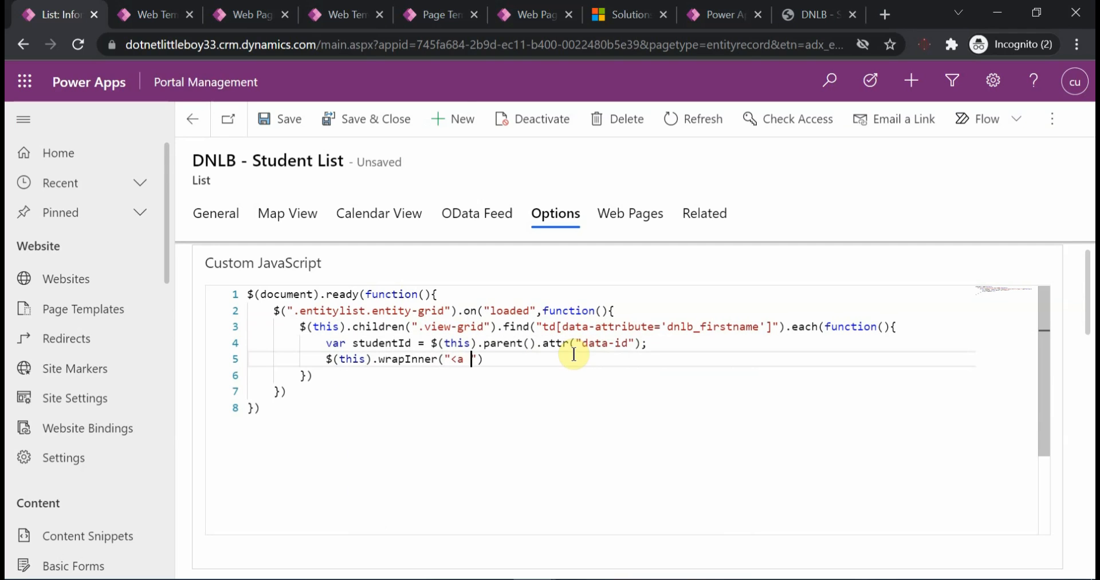
pyautogui.write('a href')
pyautogui.press('BackSpace')
pyautogui.write('=\\"')
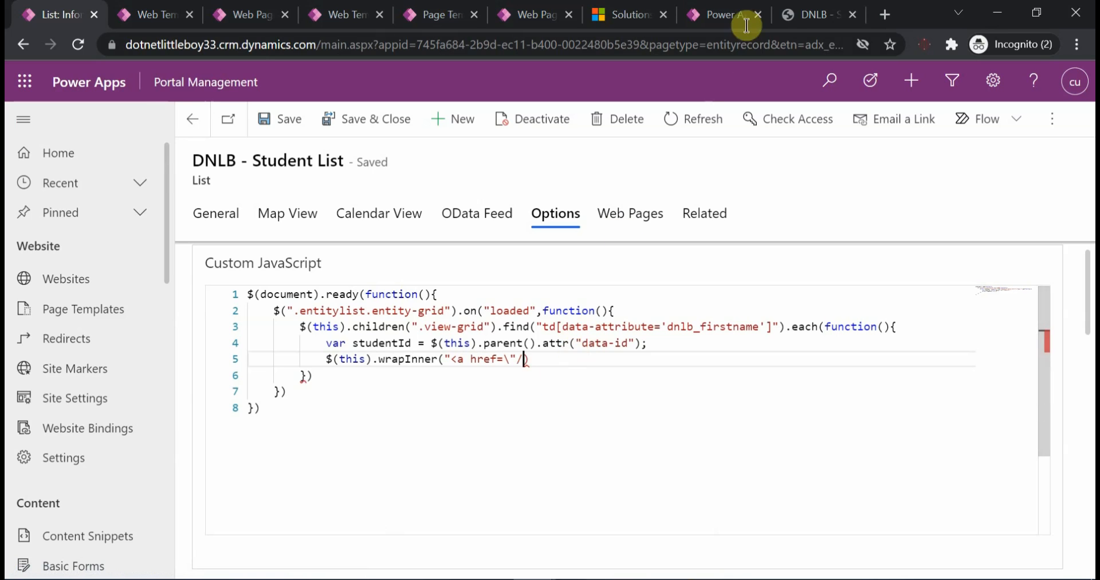
# - Copy the studentlist path from the portal page's address and paste it into the link's href
pyautogui.click(791, 14)
pyautogui.click(358, 47)
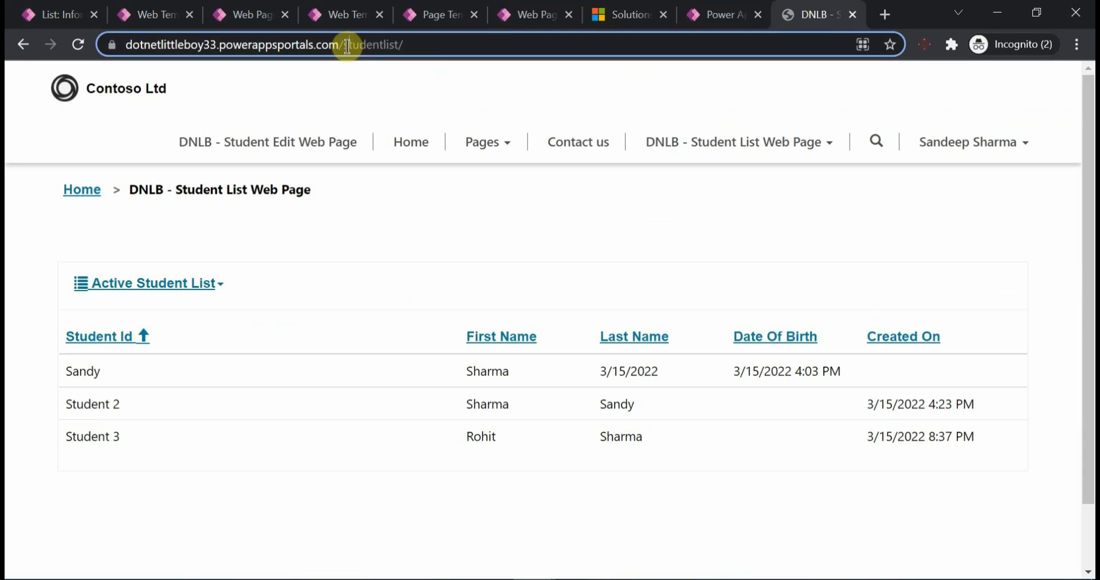
pyautogui.moveTo(382, 45); pyautogui.dragTo(438, 45)
pyautogui.hotkey('ctrl', 'c')
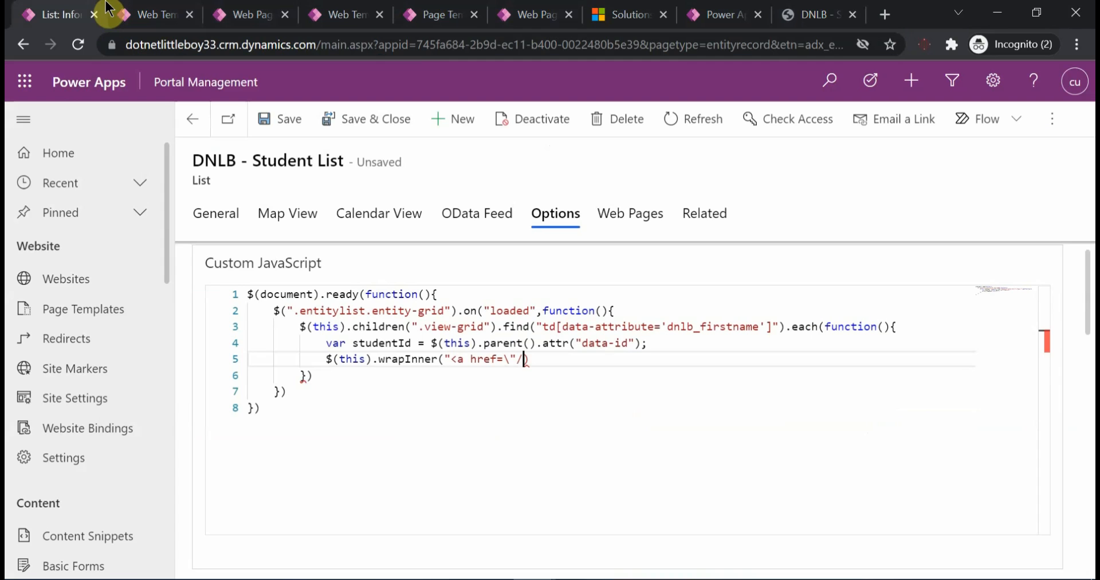
pyautogui.click(80, 13)
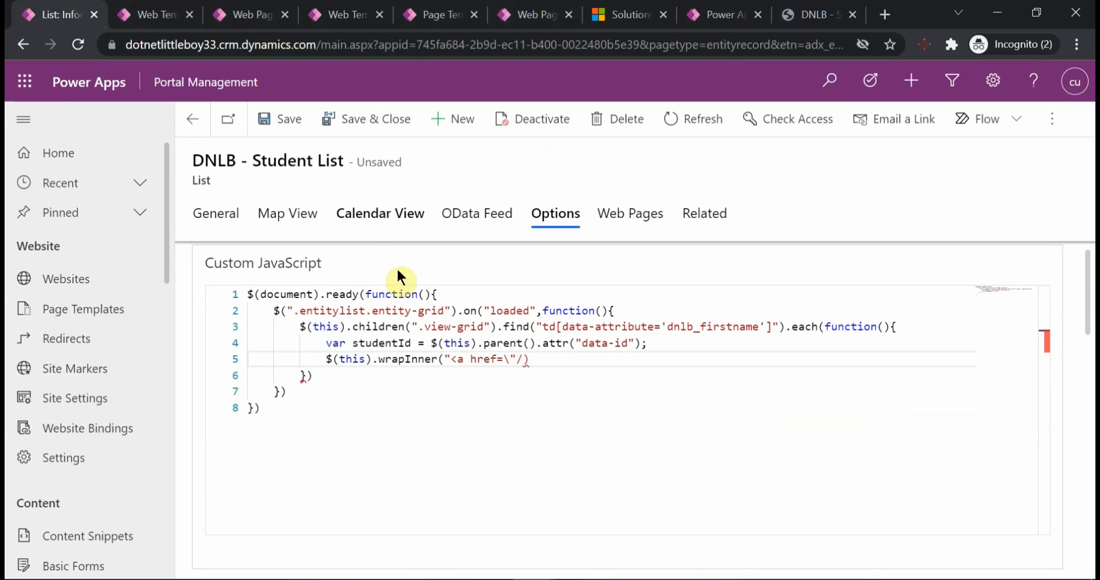
pyautogui.hotkey('ctrl', 'v')
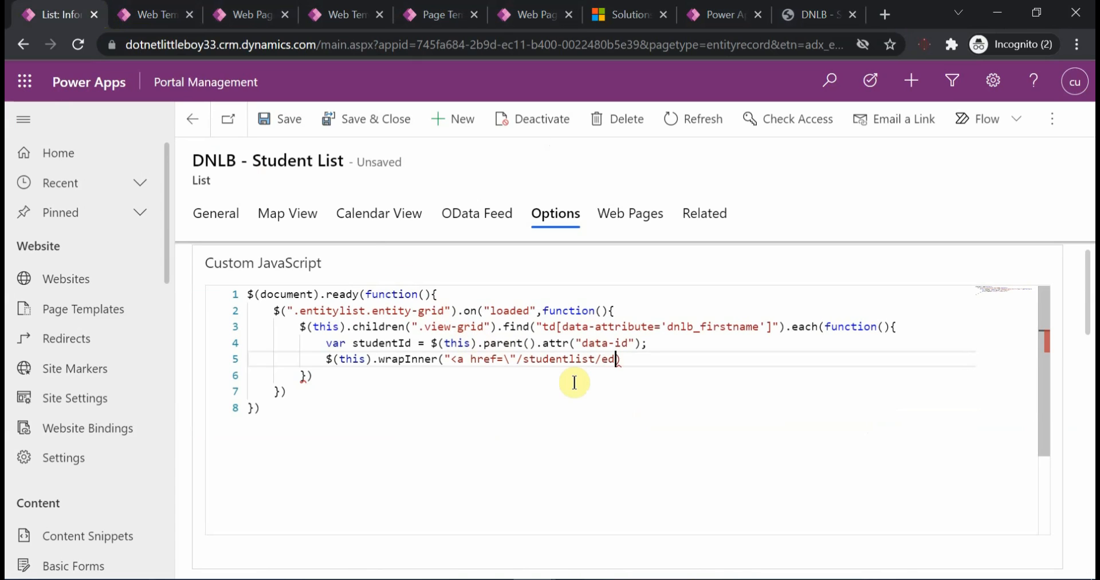
# - Complete the wrapInner call with /editstudent/?id="+studentId+"\"</a>"); after studentlist and save the list
pyautogui.write('/editstudent/?id="+studentId')
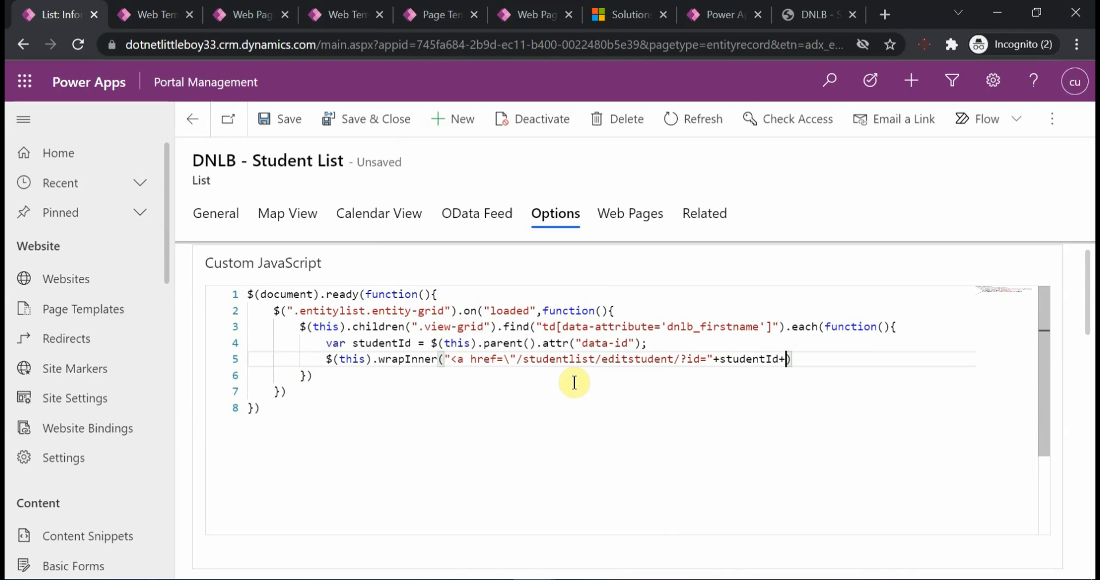
pyautogui.write('+"')
pyautogui.write('\\"')
pyautogui.write('</a>')
pyautogui.hotkey('ctrl', 's')
pyautogui.write('");')
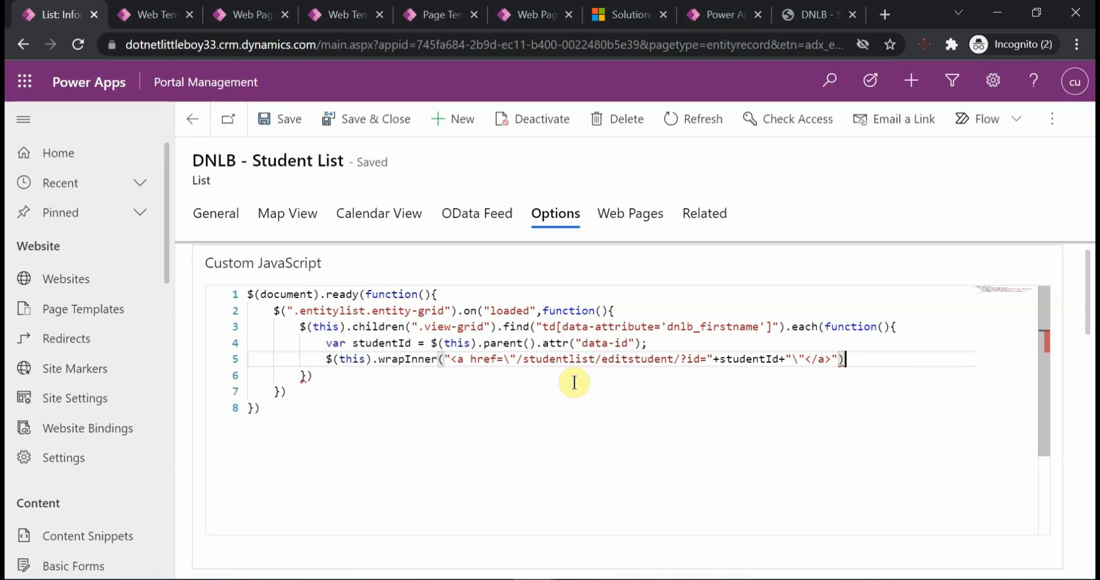
pyautogui.click(574, 382)
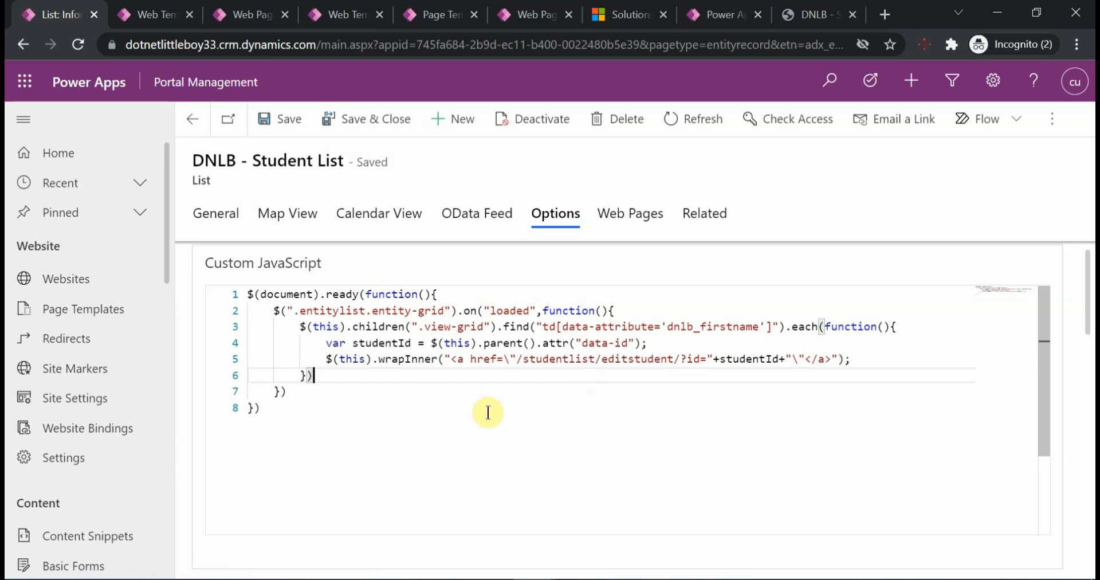
pyautogui.click(409, 401)
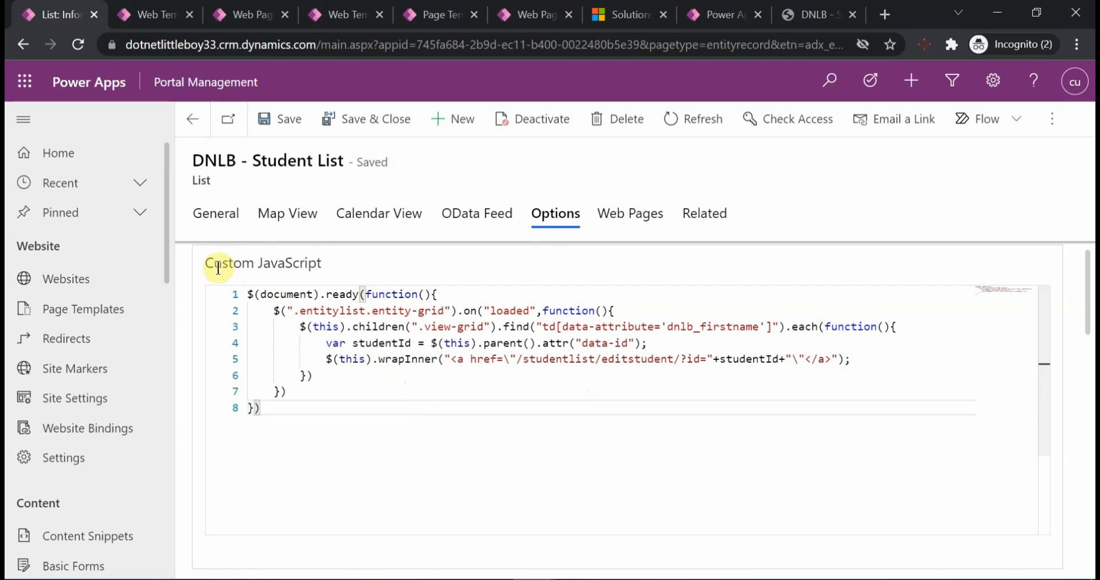
# - Sync the saved list script to the portal in the portal studio and reload the student list page
pyautogui.click(284, 118)
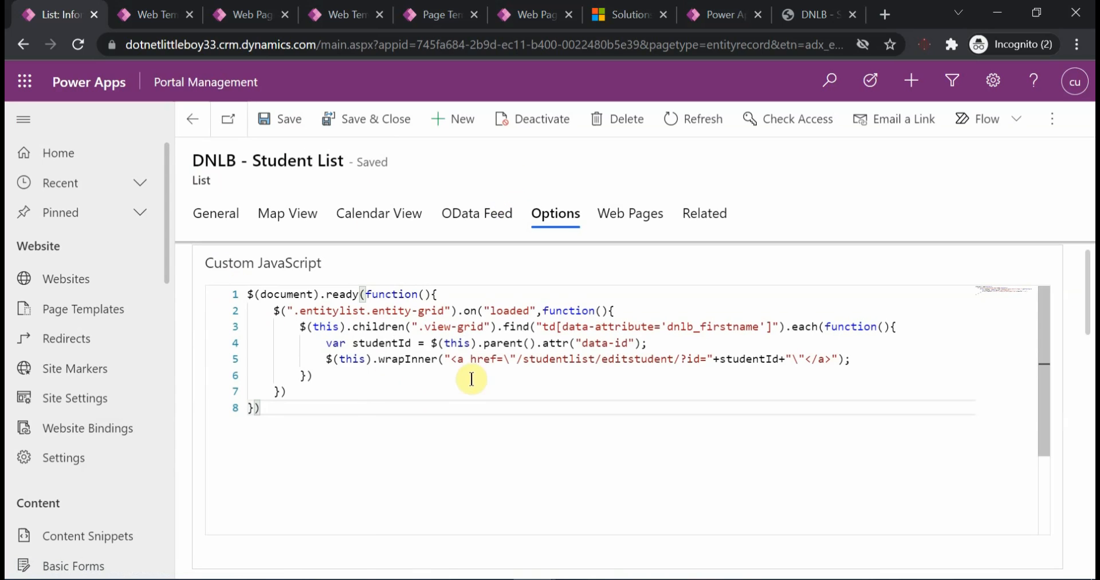
pyautogui.click(712, 19)
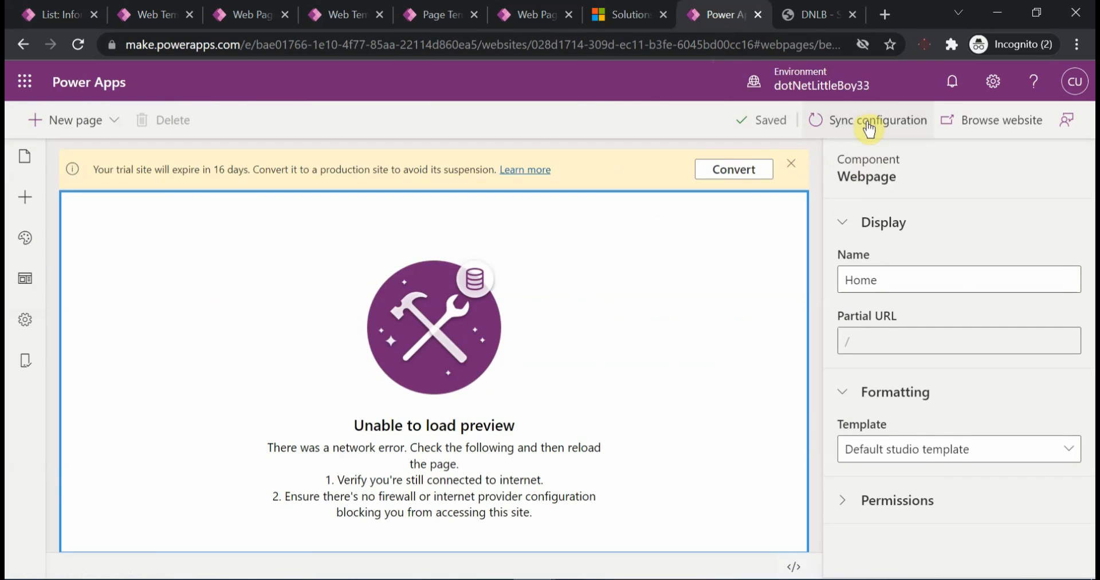
pyautogui.click(916, 120)
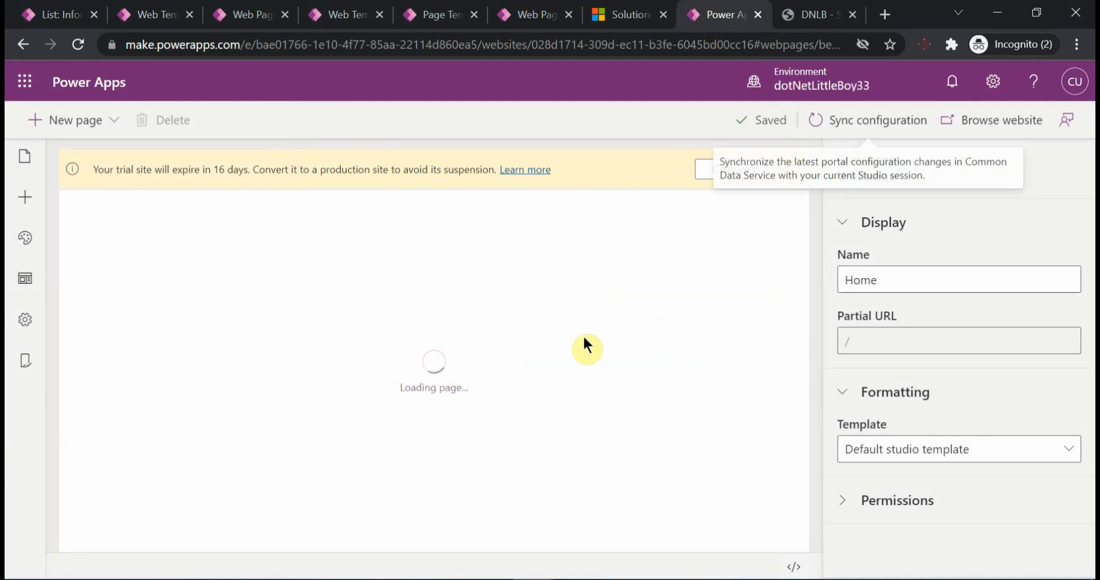
pyautogui.hotkey('ctrl', 'Tab')
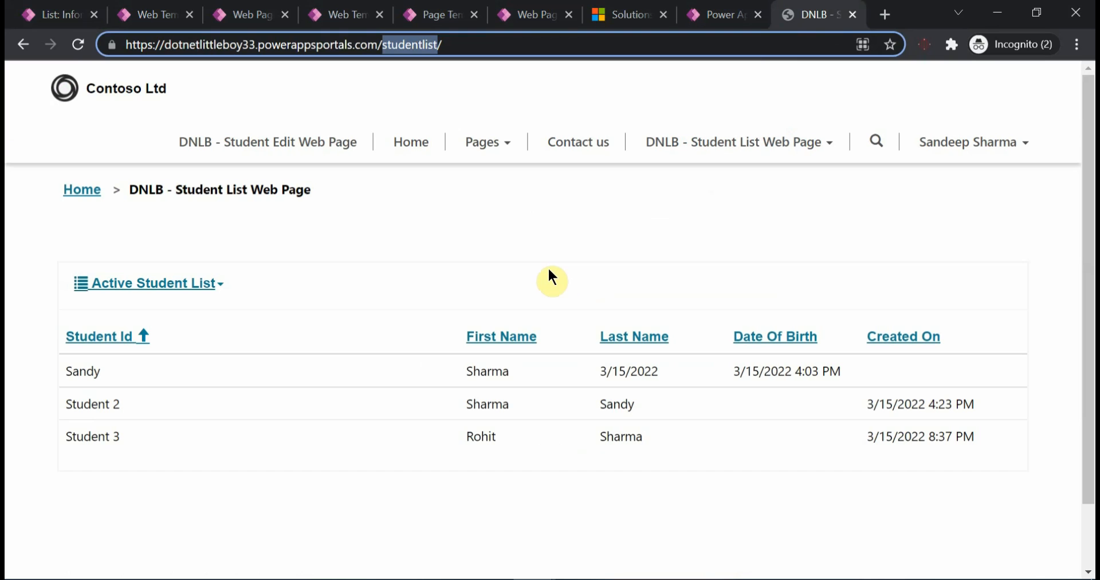
pyautogui.press('Return')
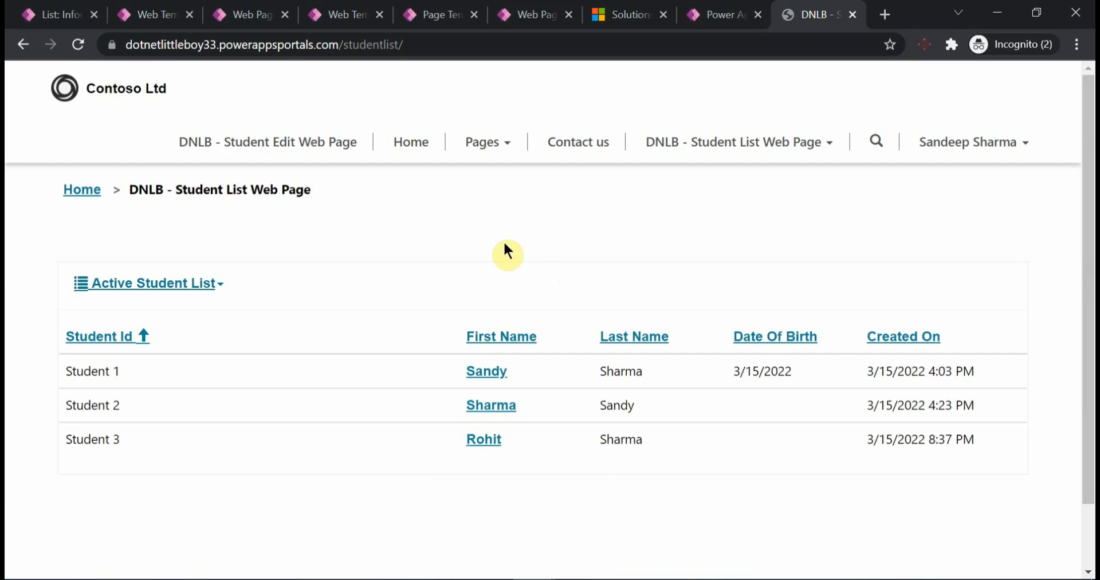
pyautogui.press('F5')
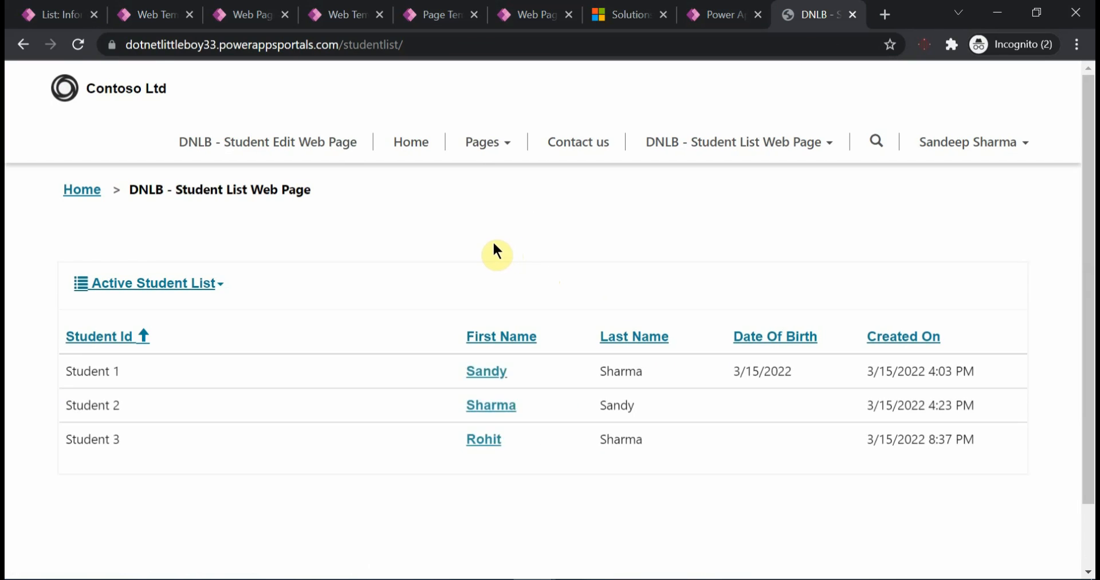
# - Check the browser's developer console for script errors on the student list page, then reload the page
pyautogui.rightClick(409, 218)
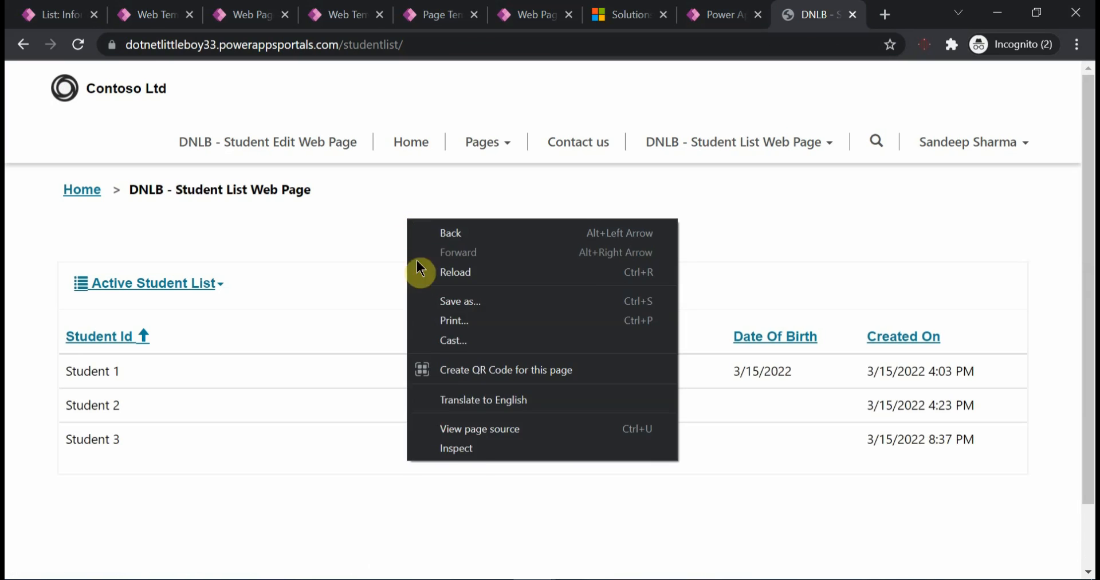
pyautogui.click(472, 446)
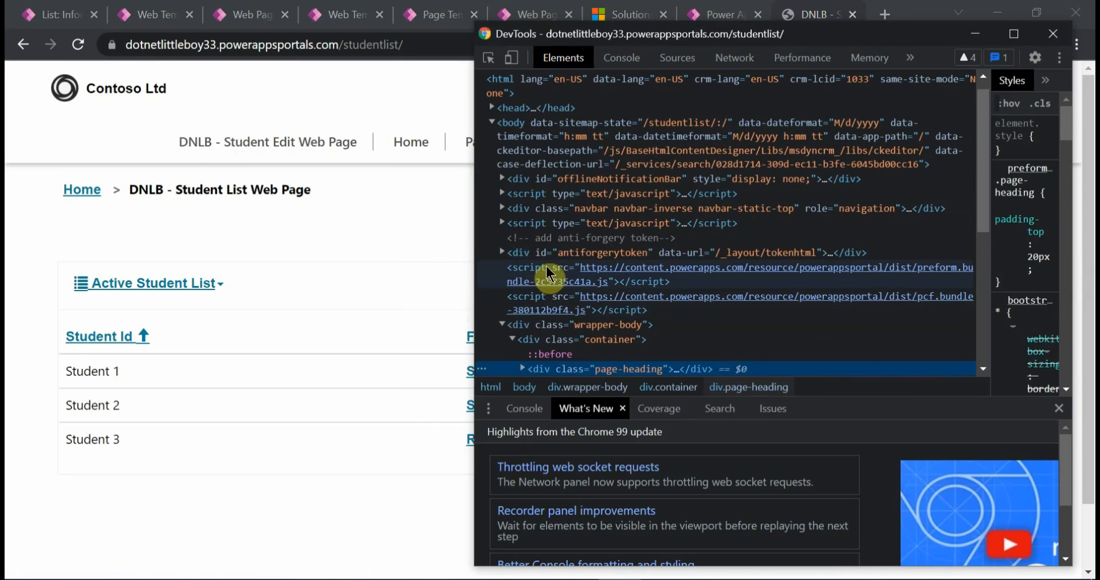
pyautogui.click(623, 58)
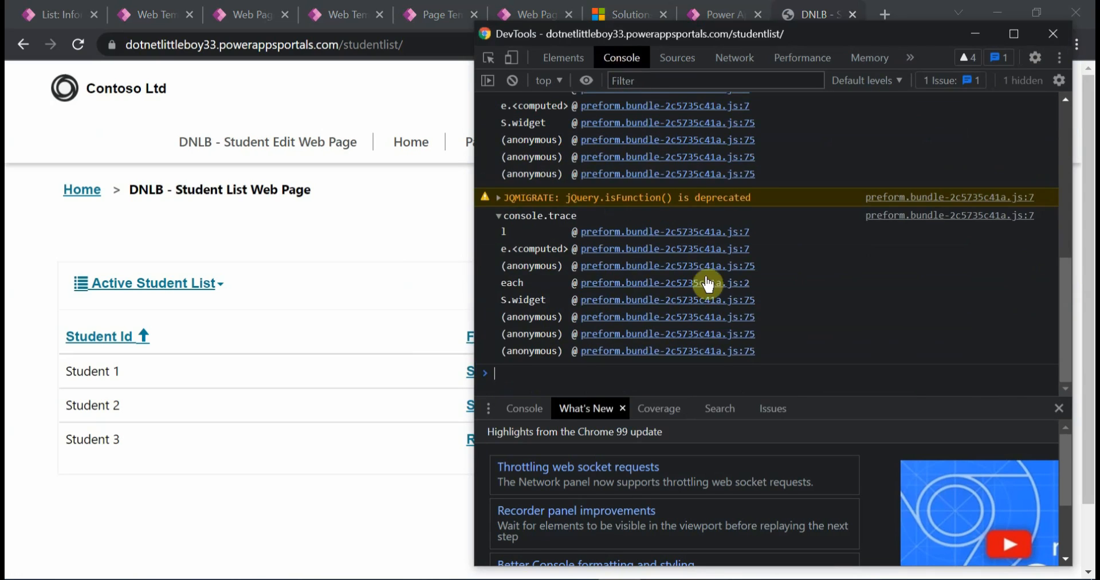
pyautogui.scroll(5, 717, 324)
pyautogui.click(320, 274)
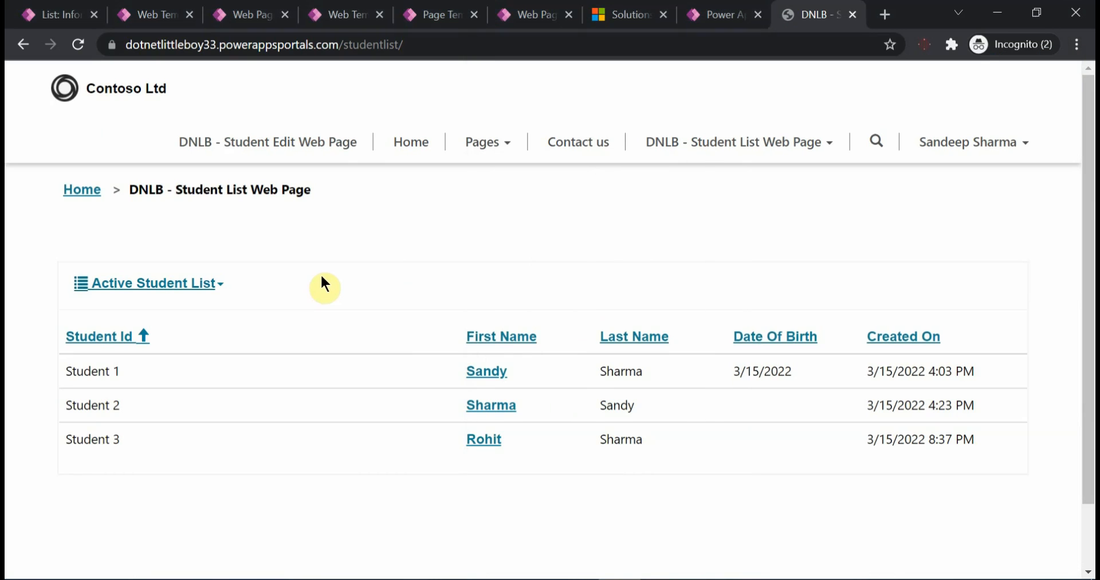
pyautogui.press('F5')
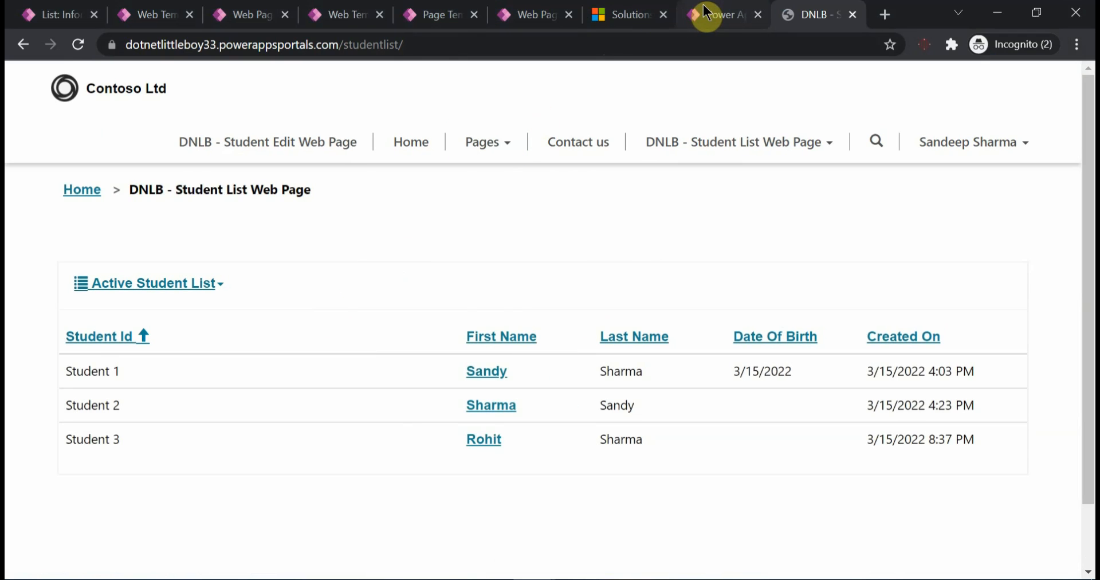
# - Change the data-attribute in the list script's find selector to dnlb_name and save the list
pyautogui.click(21, 14)
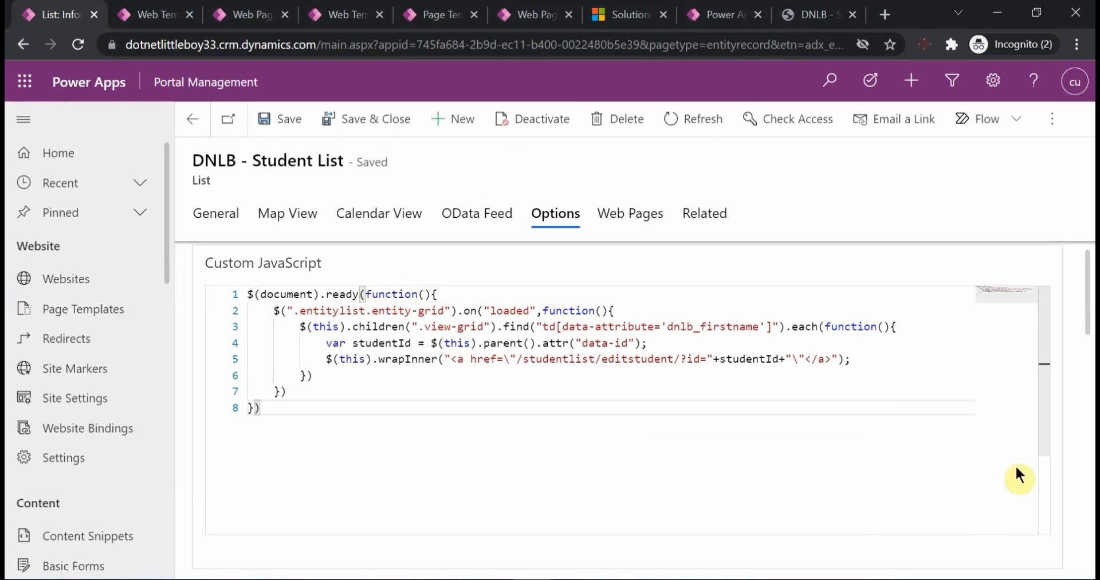
pyautogui.click(541, 357)
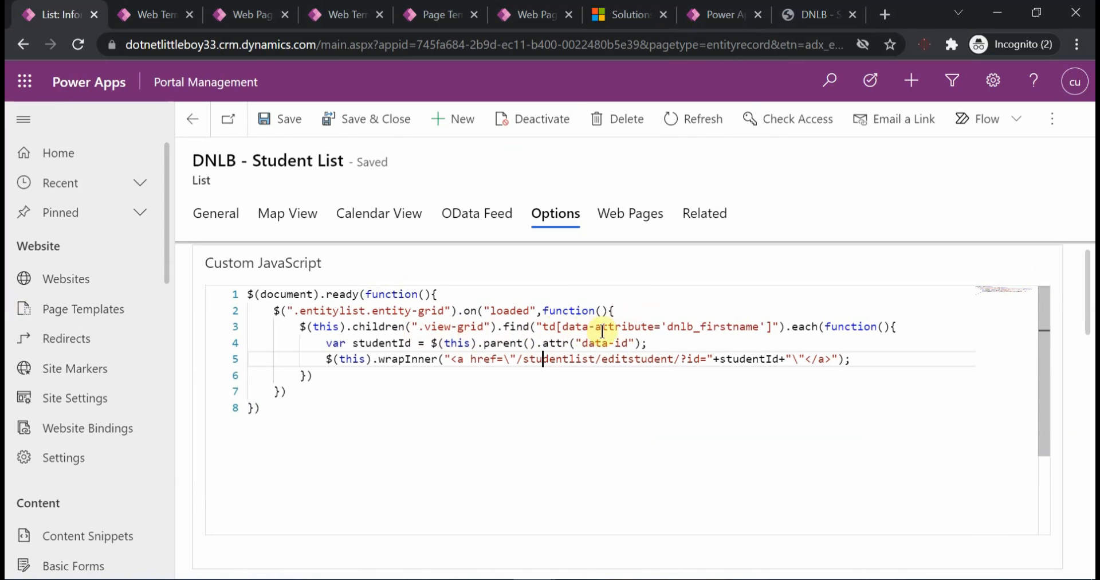
pyautogui.click(662, 326)
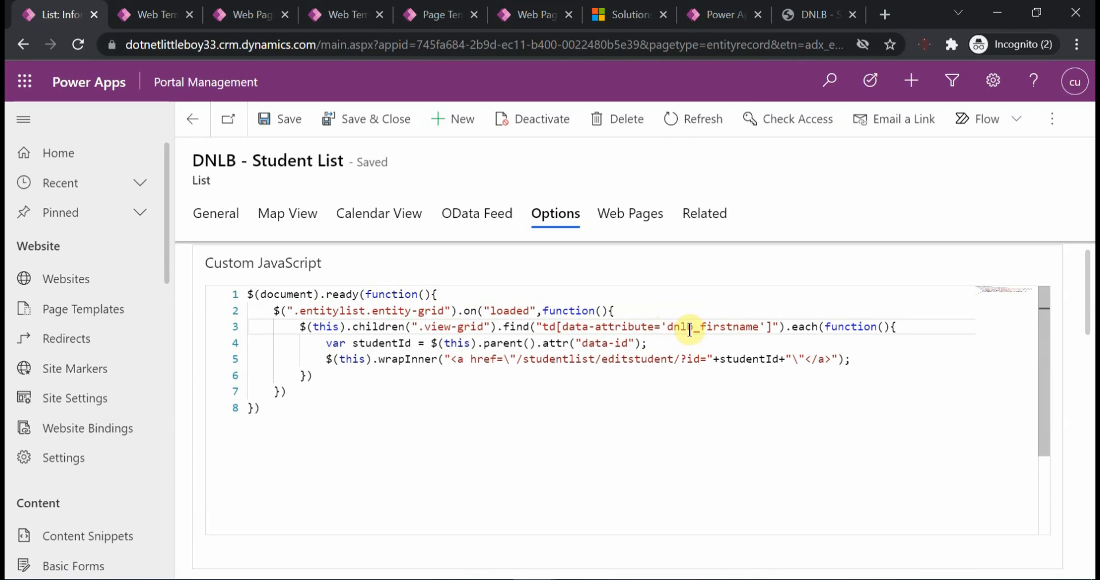
pyautogui.click(761, 326)
pyautogui.press('BackSpace')
pyautogui.press('BackSpace')
pyautogui.press('BackSpace')
pyautogui.press('BackSpace')
pyautogui.press('BackSpace')
pyautogui.press('BackSpace')
pyautogui.press('BackSpace')
pyautogui.press('BackSpace')
pyautogui.press('BackSpace')
pyautogui.write('name')
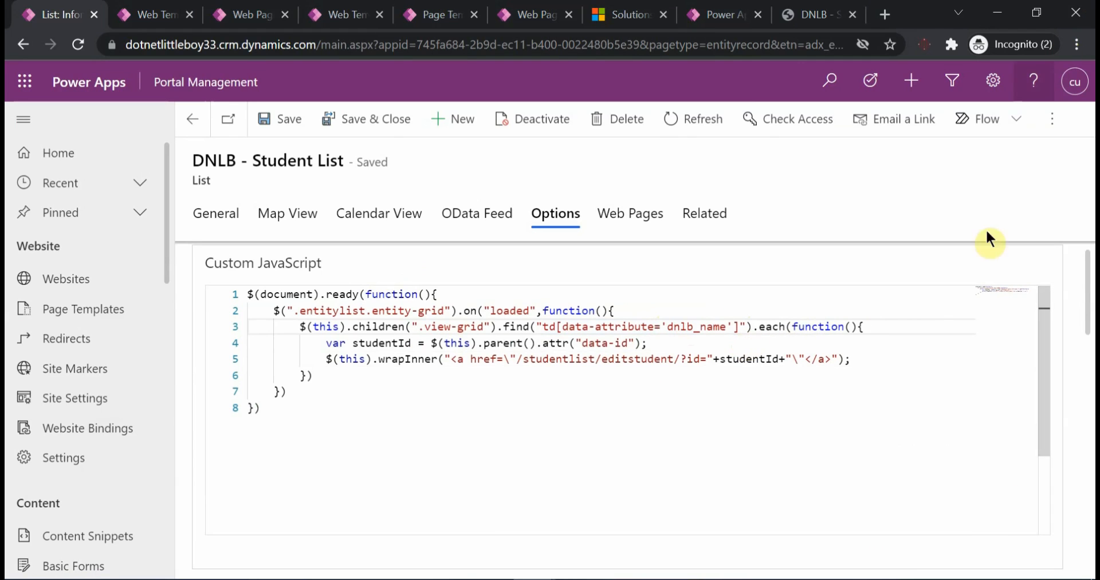
pyautogui.click(751, 326)
pyautogui.click(279, 119)
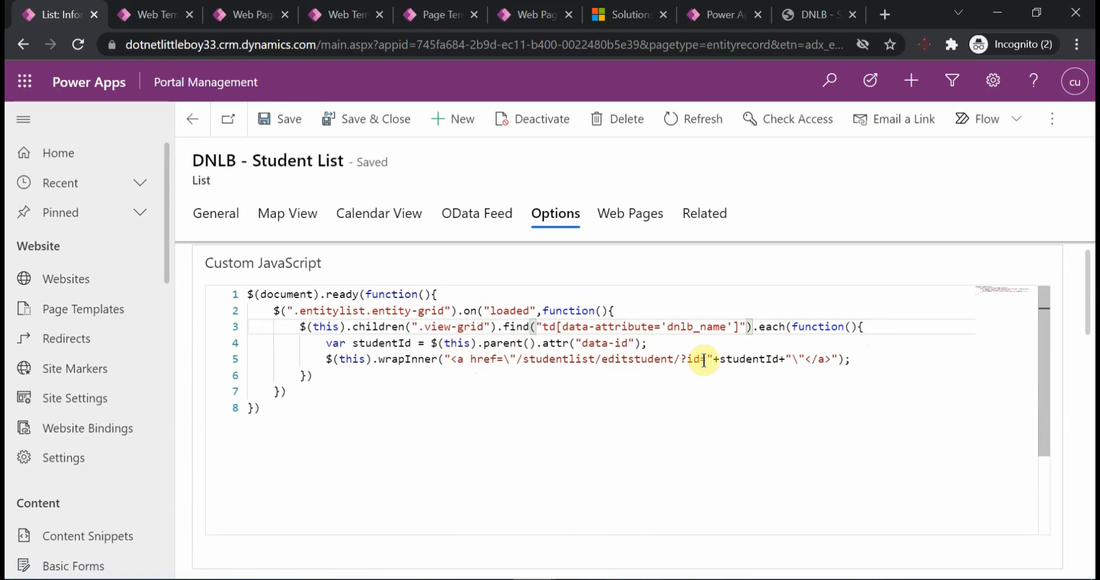
# - Sync the dnlb_name selector change to the portal and reload the student list page
pyautogui.moveTo(802, 186); pyautogui.dragTo(802, 271)
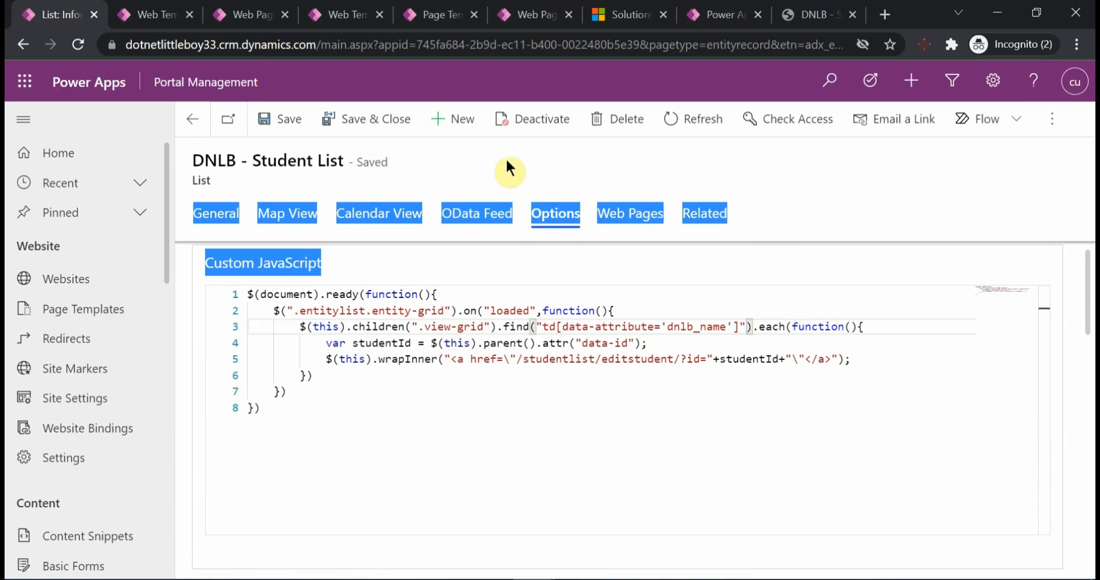
pyautogui.click(531, 177)
pyautogui.click(700, 15)
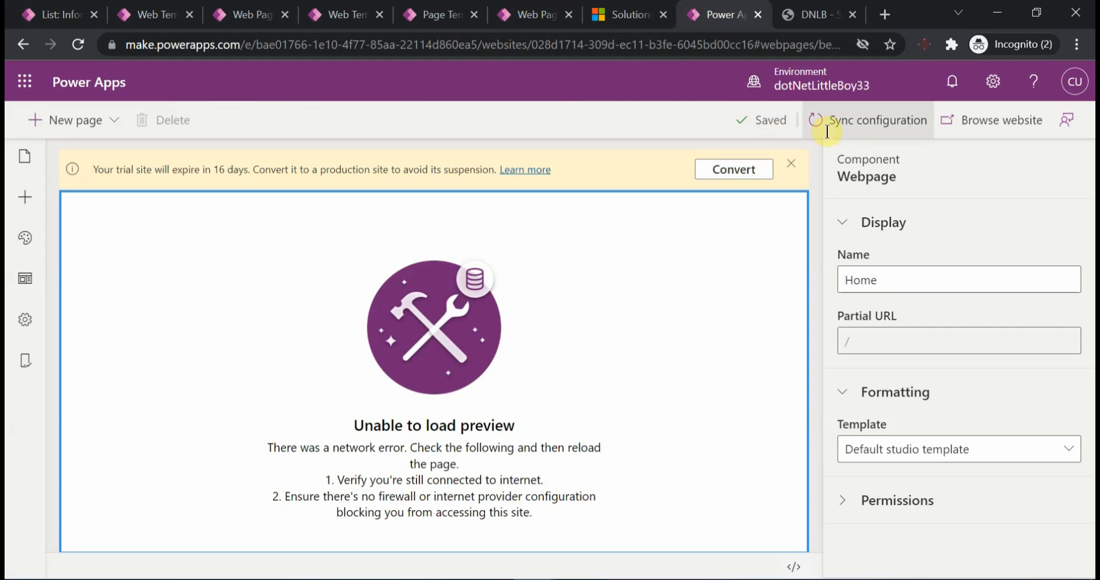
pyautogui.click(843, 119)
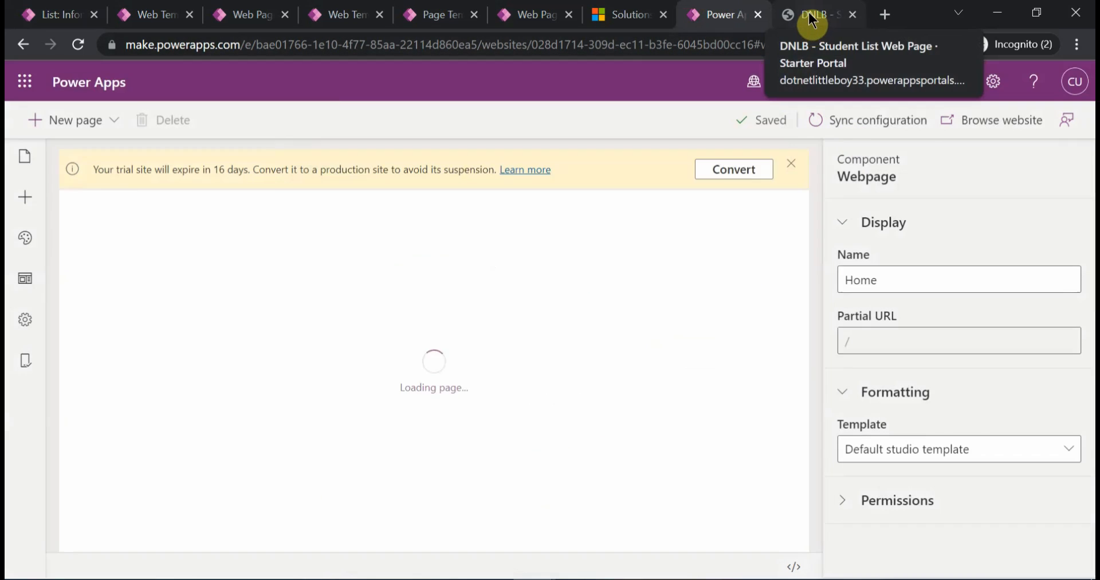
pyautogui.click(810, 19)
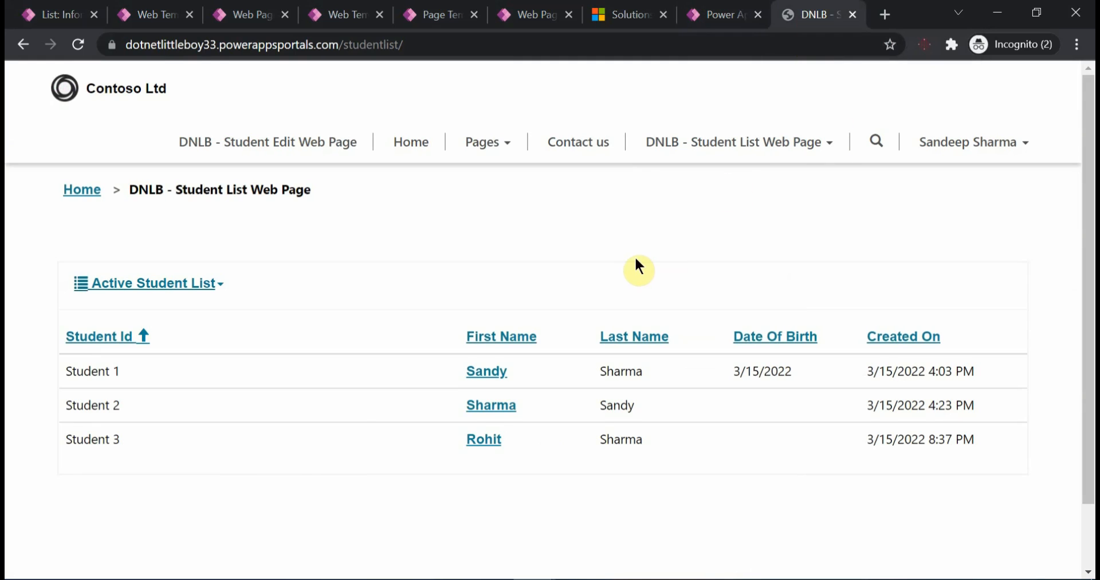
pyautogui.press('F5')
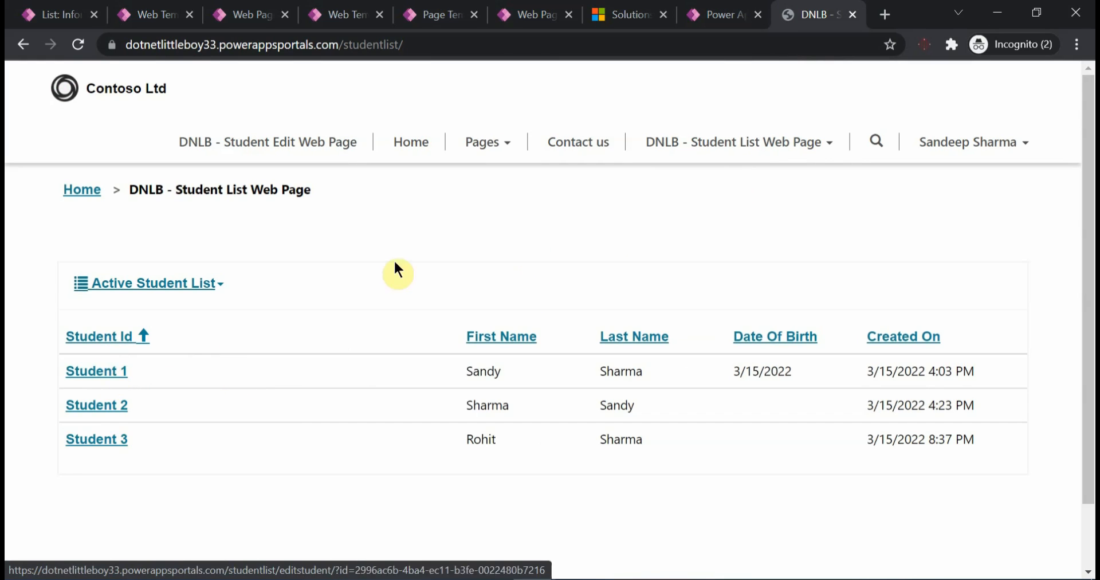
# - Open the Student 1 link and compare its edit page with the /studentlist/editstudent/?id= path in the list script
pyautogui.click(115, 373)
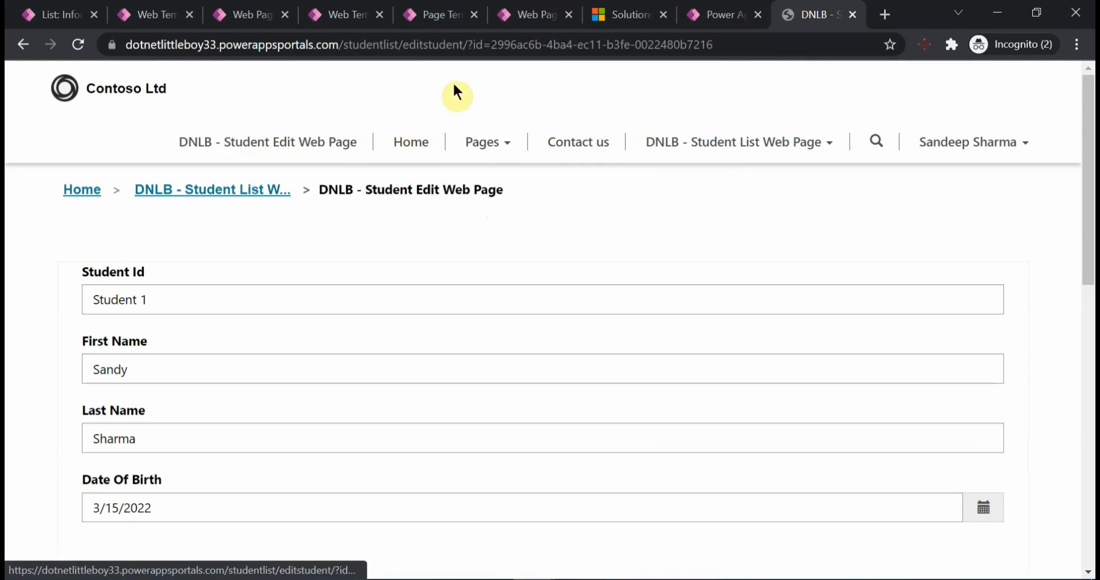
pyautogui.click(57, 15)
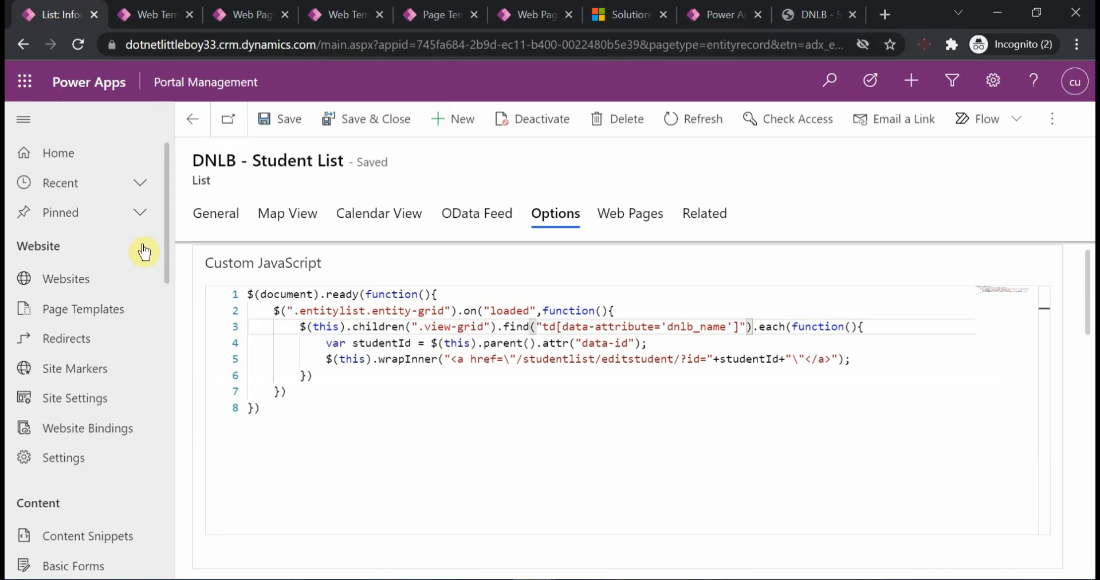
pyautogui.moveTo(563, 359); pyautogui.dragTo(681, 360)
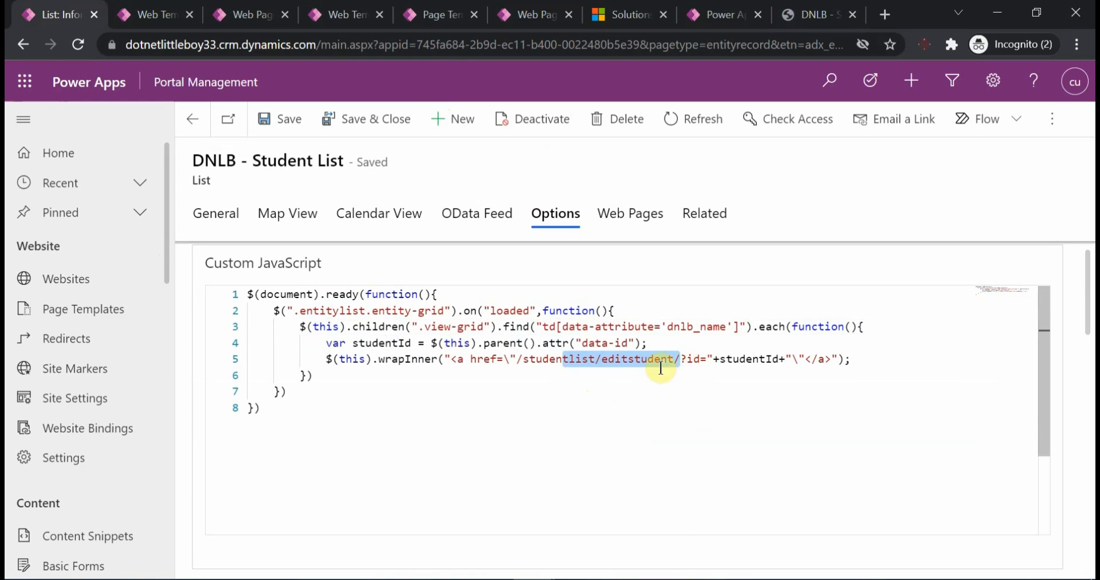
pyautogui.click(565, 372)
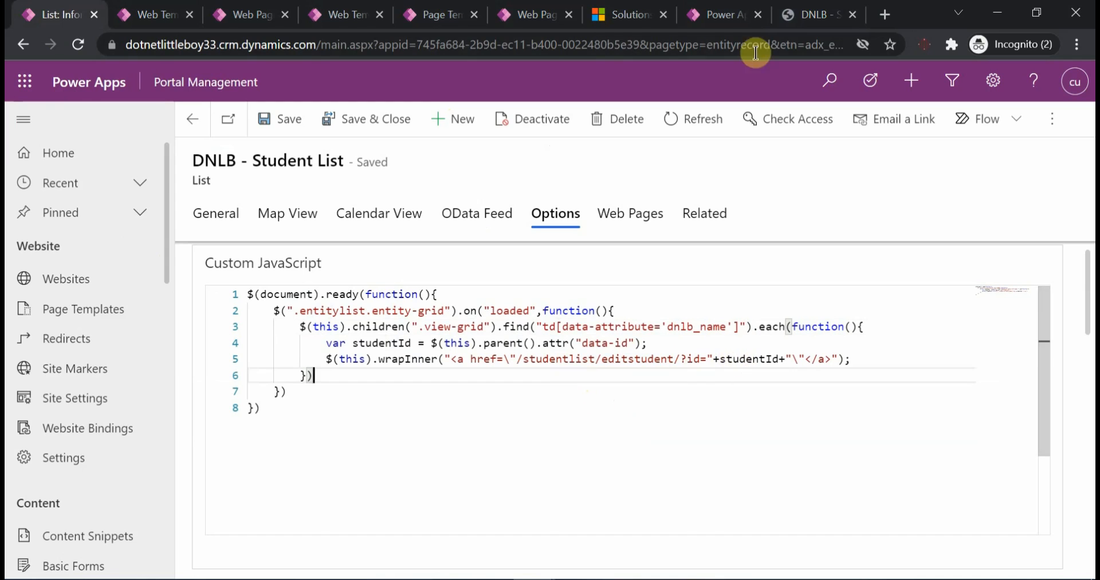
pyautogui.click(802, 15)
pyautogui.scroll(-5, 277, 321)
pyautogui.scroll(5, 277, 321)
pyautogui.click(51, 10)
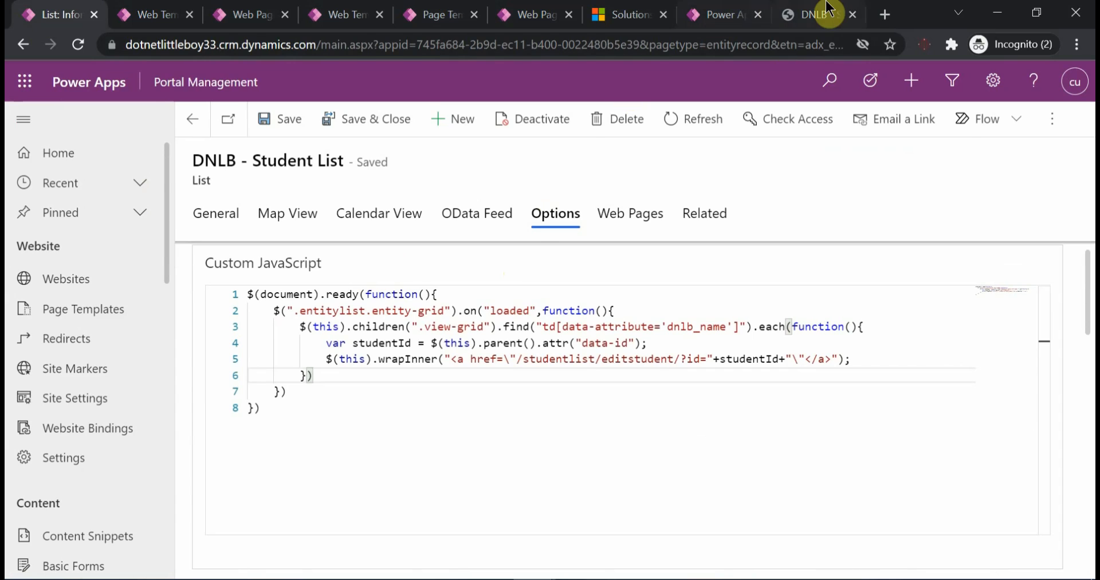
pyautogui.click(814, 14)
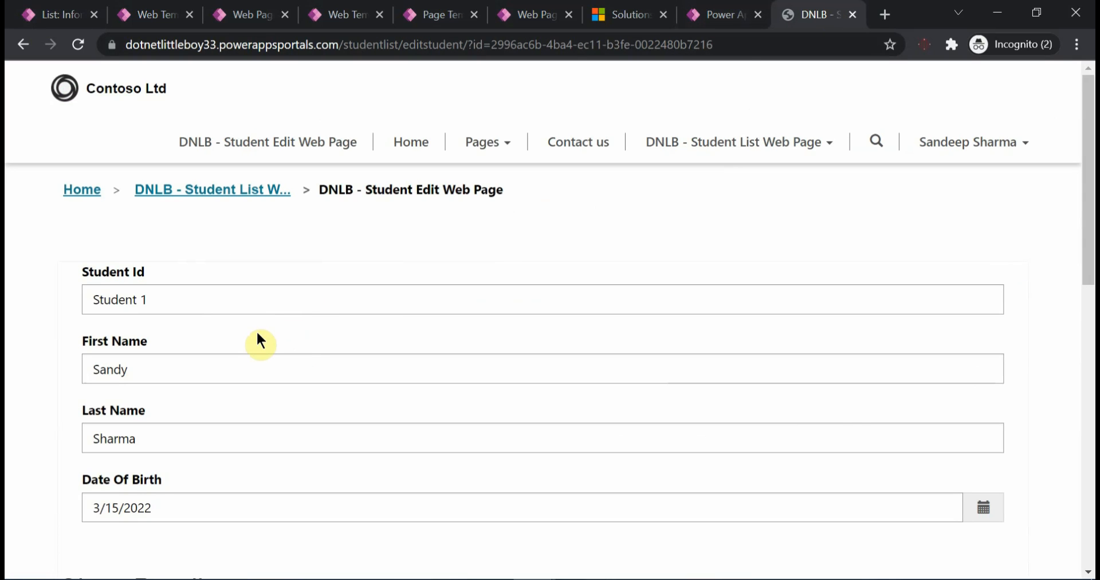